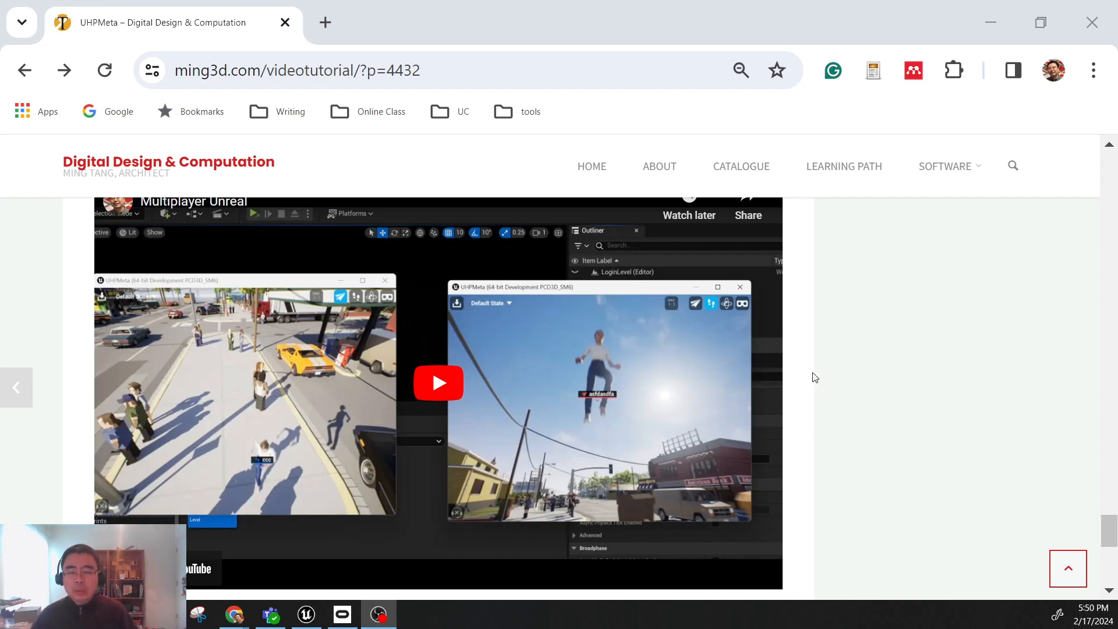
Step: Open the pawn and player controller diagram from the tutorial page and enlarge it to examine the class relationships
scroll(814, 377, "up", 7)
scroll(894, 389, "down", 2)
left_click(666, 377)
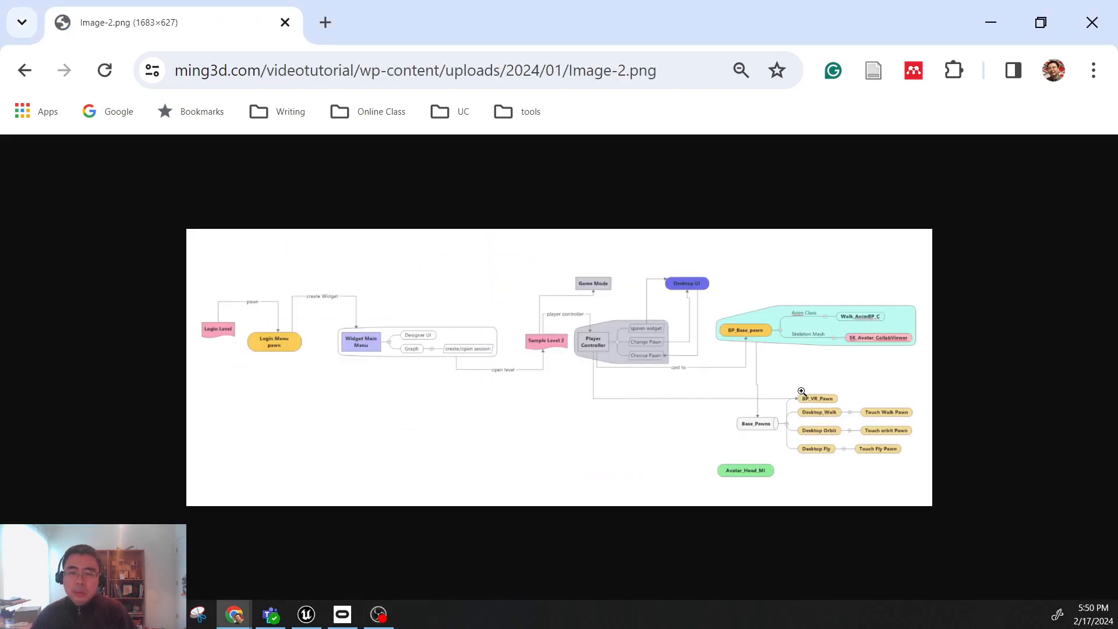
left_click(783, 402)
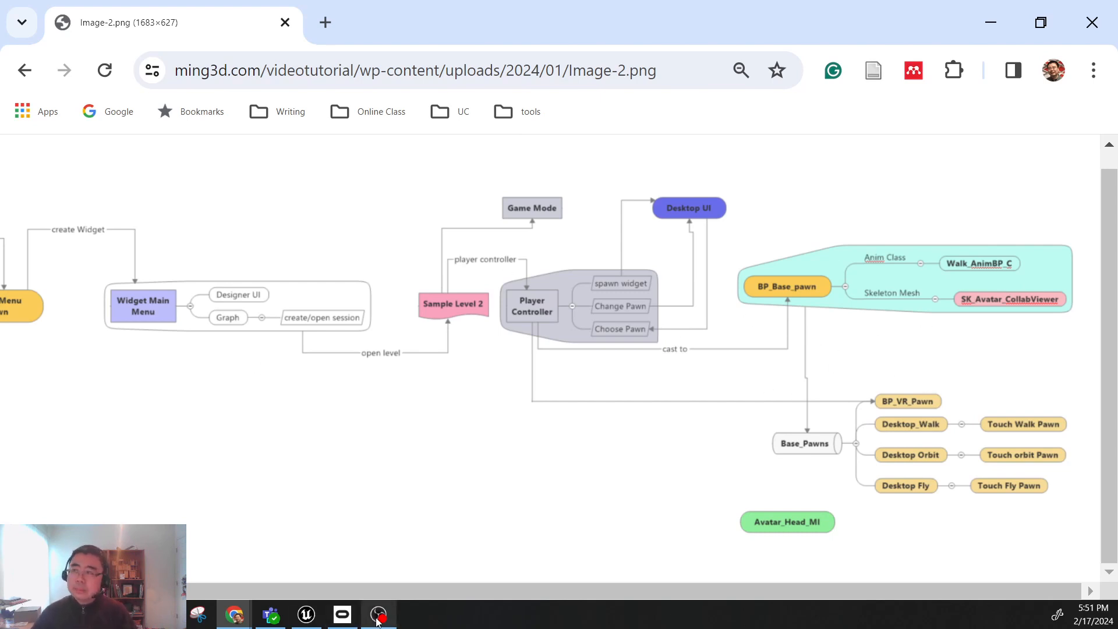
Step: Switch to Unreal Editor, enlarge the Content Browser, and collapse the AssetsvilleTown folder in its tree
mouse_move(377, 620)
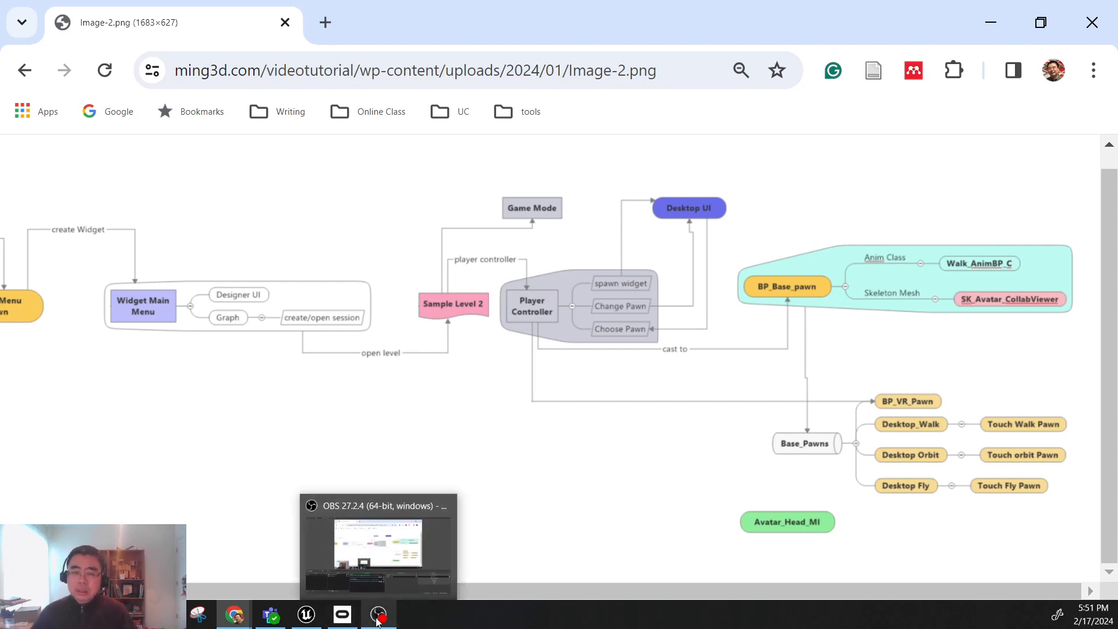
left_click(317, 617)
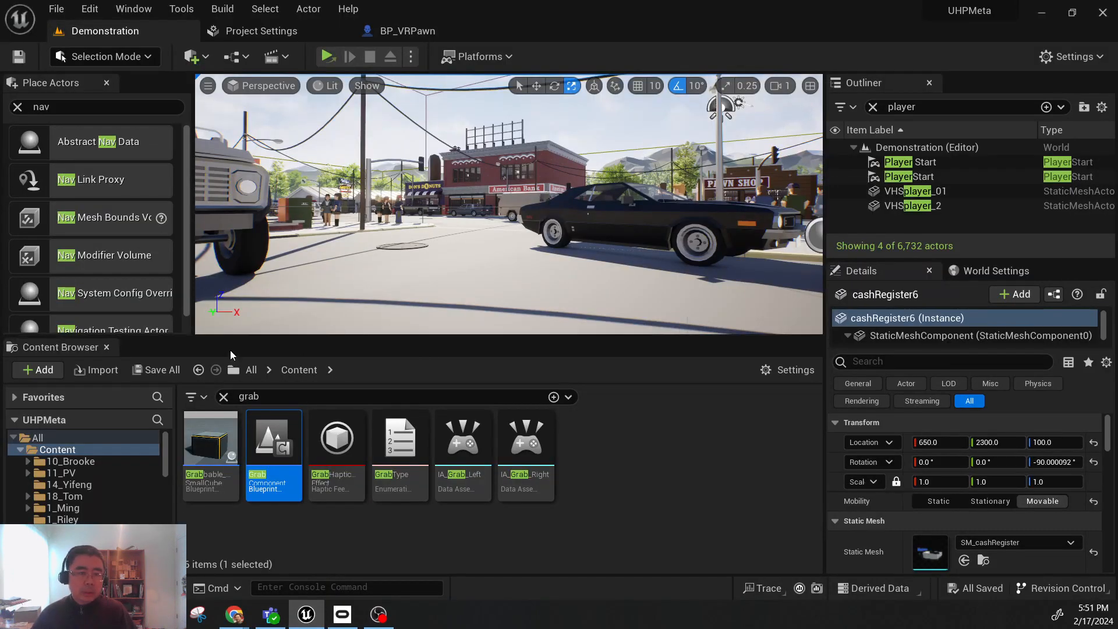
left_click_drag(240, 338, 240, 244)
scroll(112, 487, "down", 5)
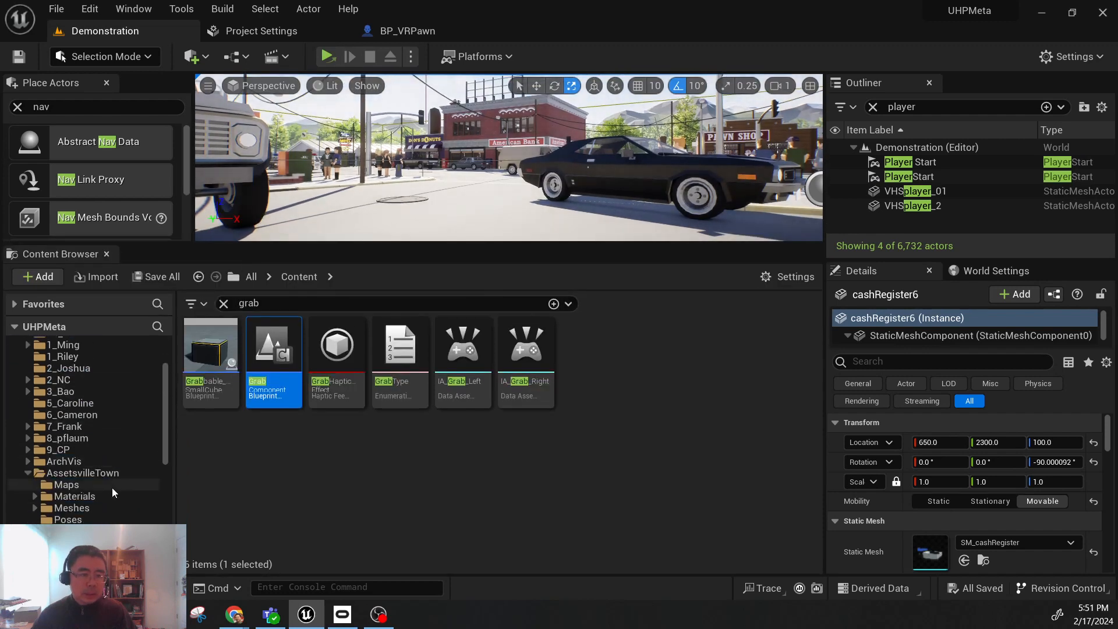
left_click(23, 449)
left_click(27, 450)
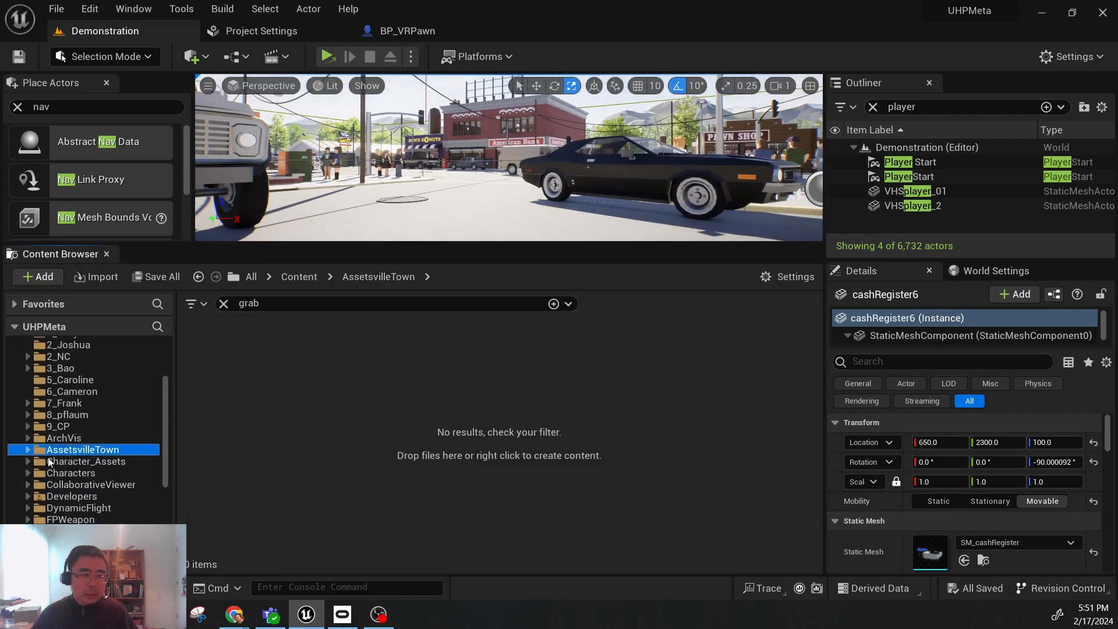
Step: Open the CollaborativeViewer/Blueprints/Pawn folder and clear the "grab" search filter
double_click(117, 487)
scroll(107, 491, "down", 2)
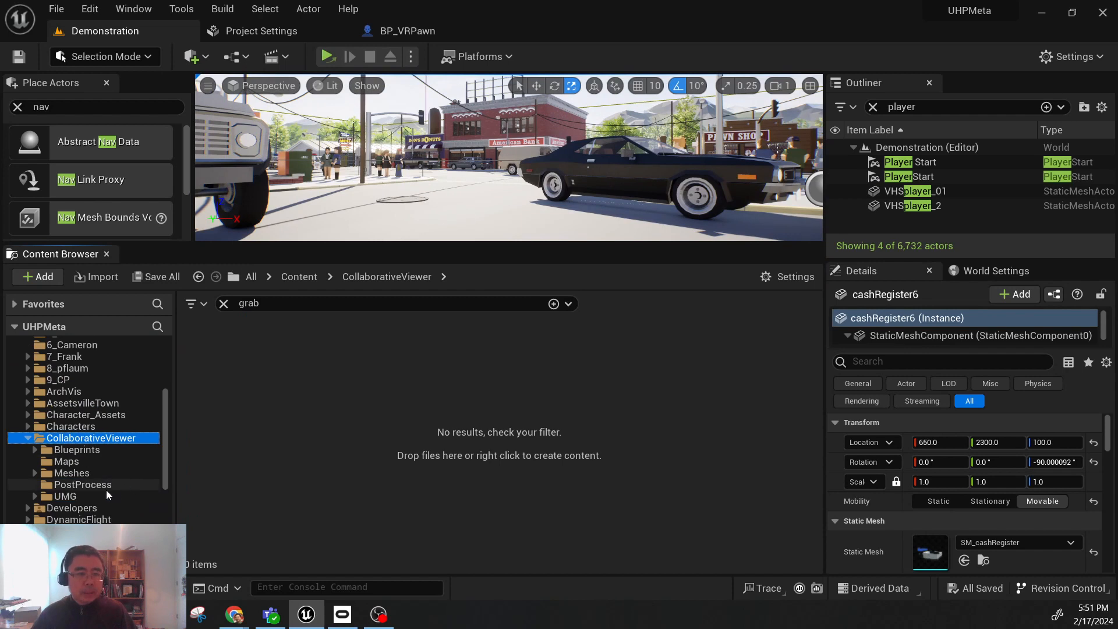
double_click(90, 452)
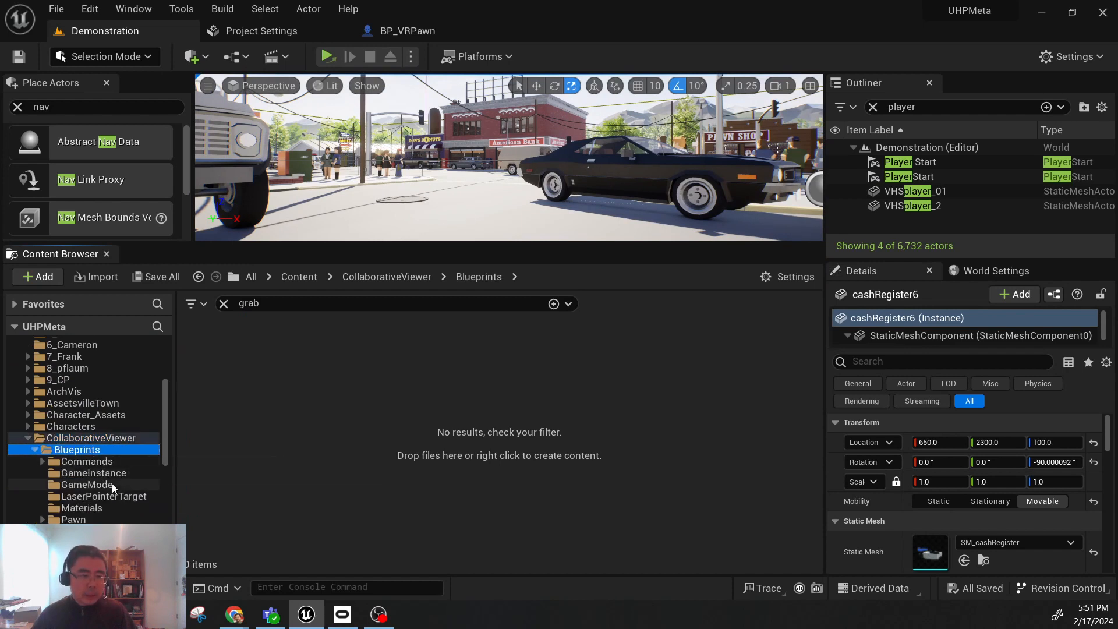
scroll(113, 499, "down", 1)
left_click(89, 498)
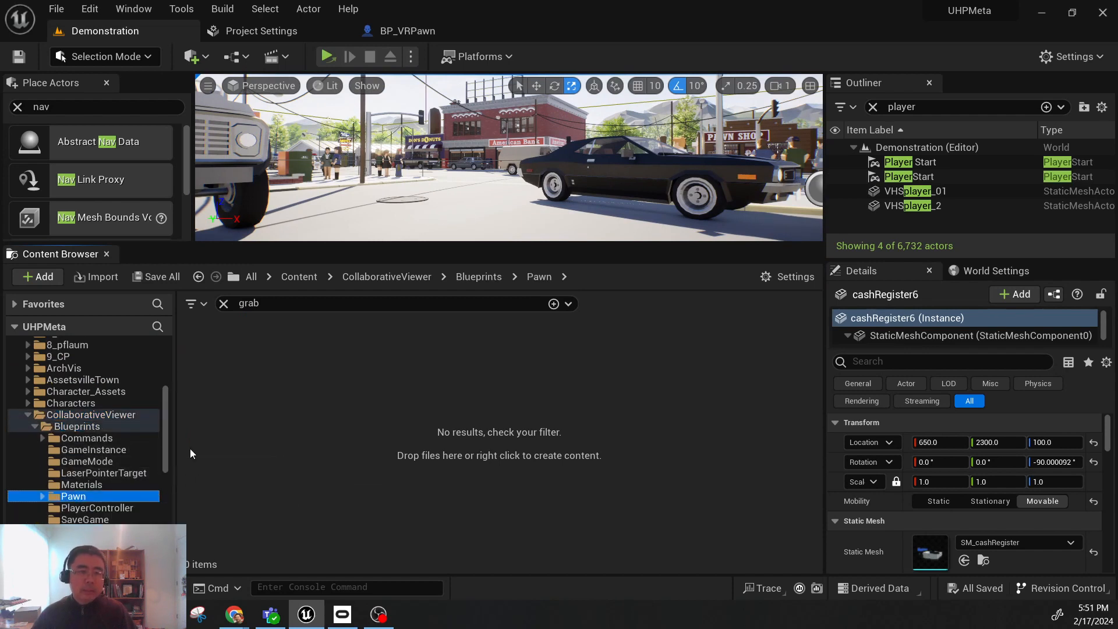
left_click(222, 303)
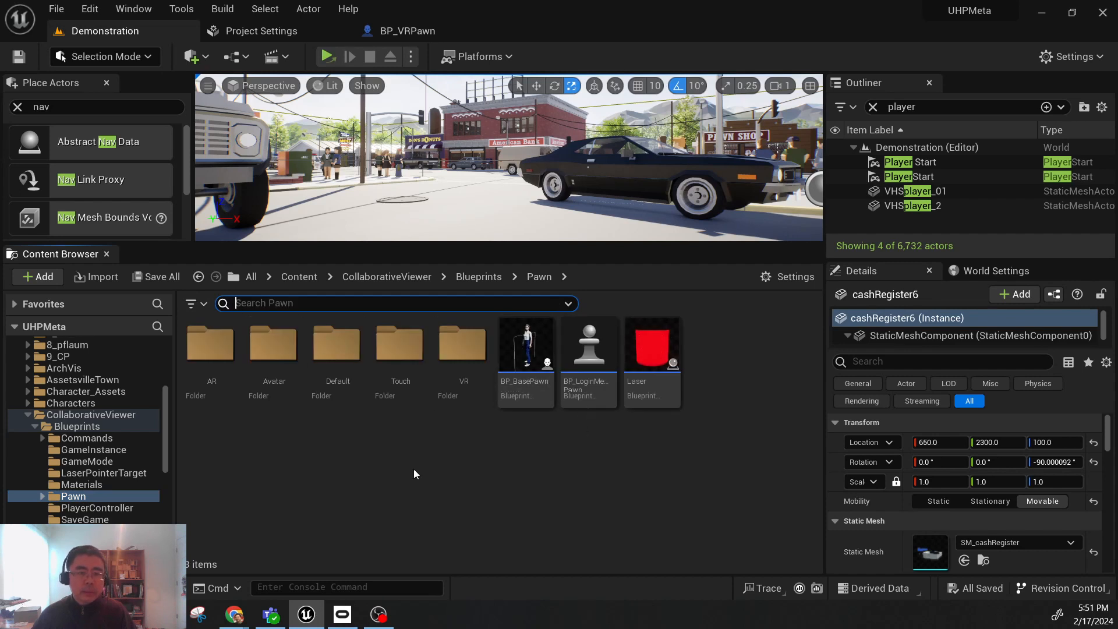
scroll(131, 461, "down", 2)
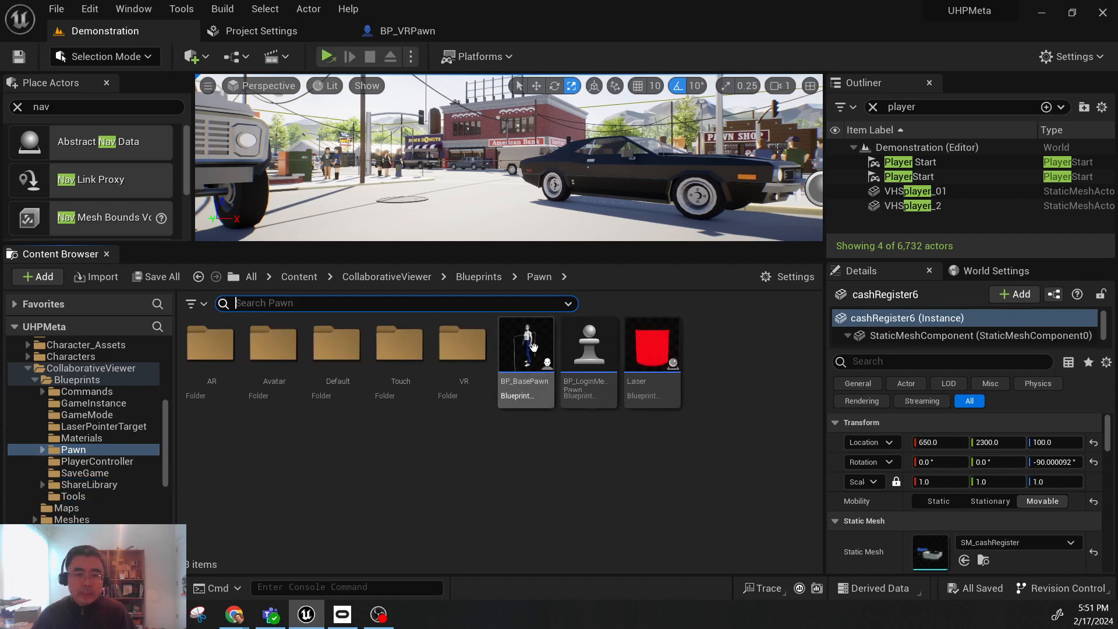
Step: Open the BP_BasePawn blueprint and view its character close up in the blueprint viewport
left_click(529, 361)
double_click(529, 361)
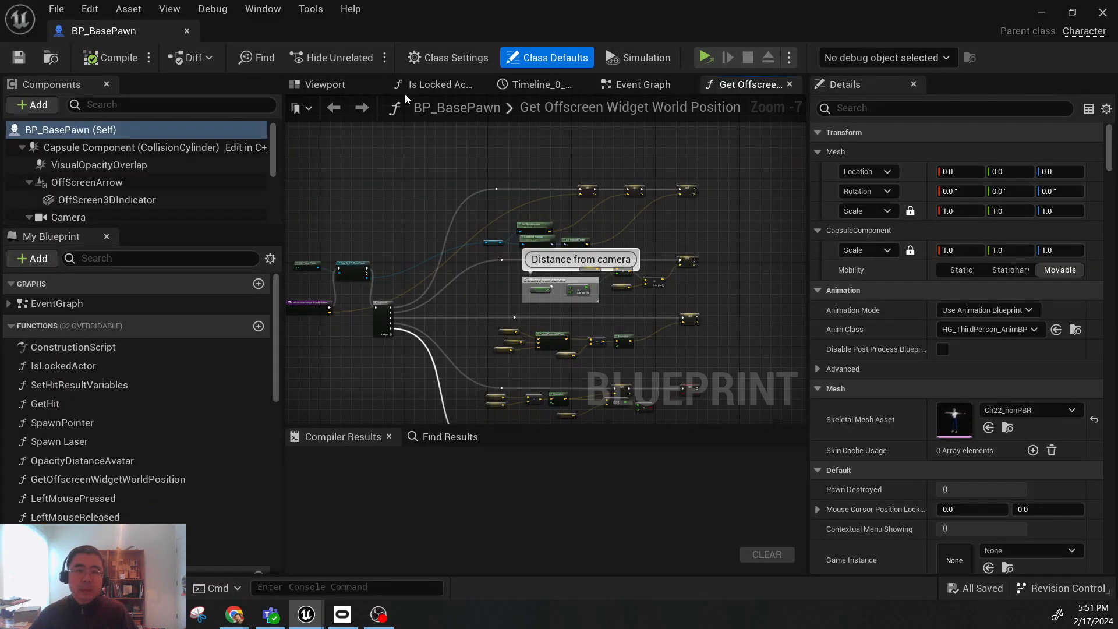
left_click(329, 87)
scroll(550, 164, "up", 3)
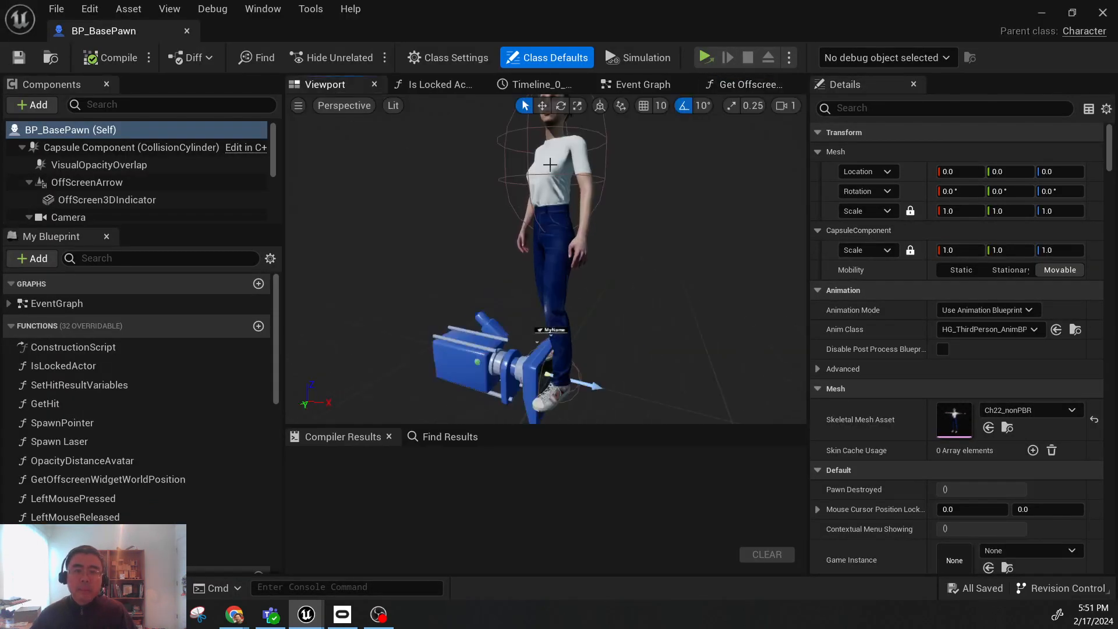
Step: Examine BP_BasePawn's Mesh component, including its Anim Class and Skeletal Mesh Asset, and close the blueprint
left_click(146, 165)
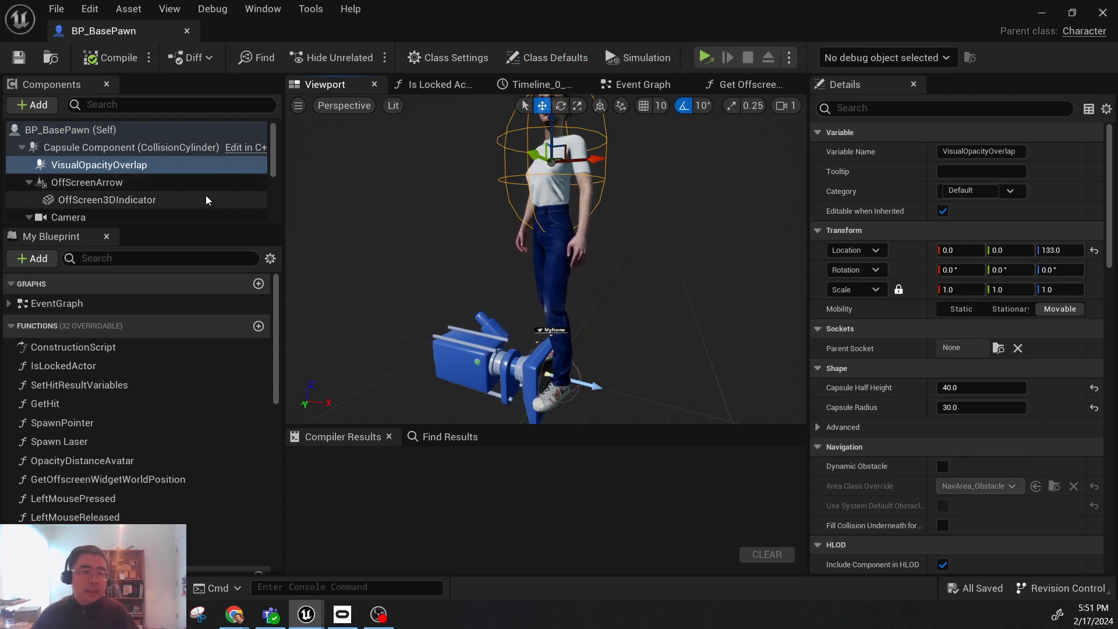
scroll(173, 186, "down", 2)
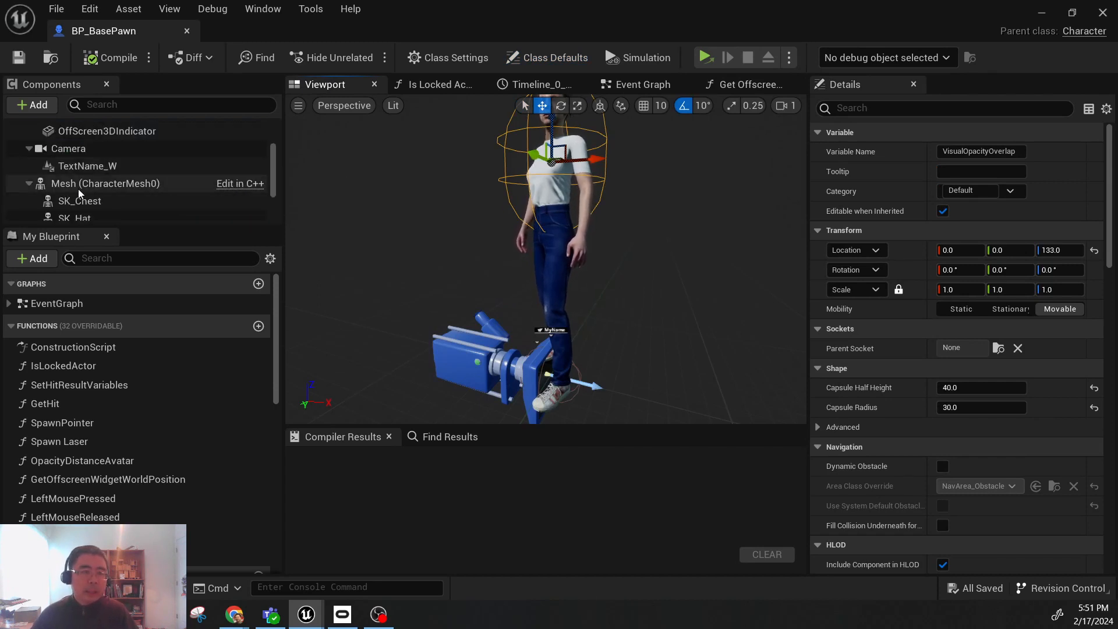
left_click(110, 198)
left_click(132, 185)
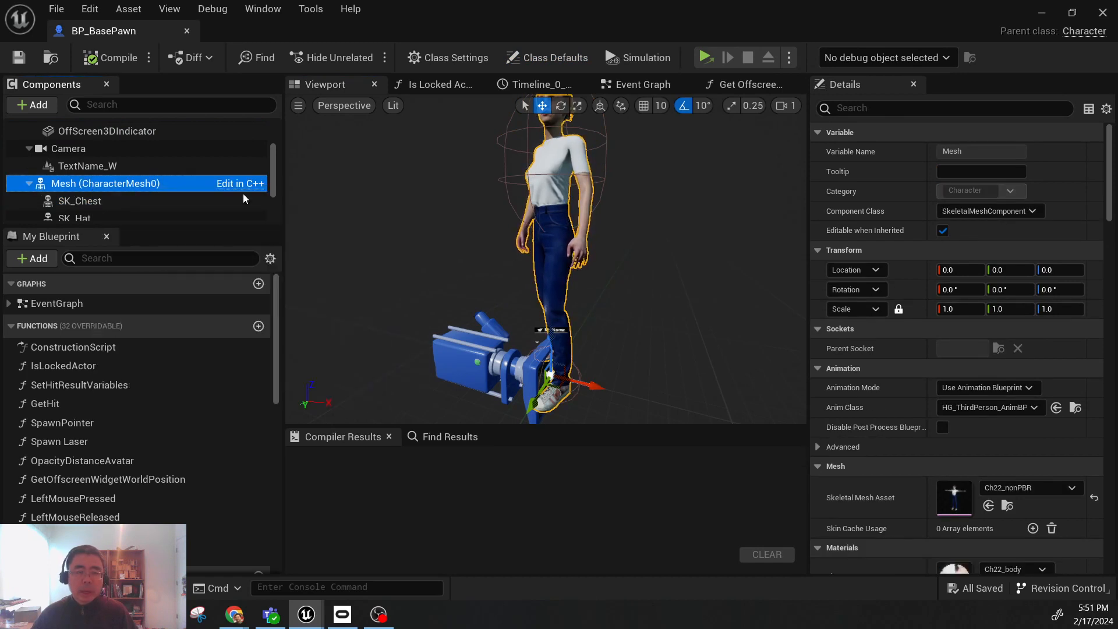
scroll(995, 431, "down", 2)
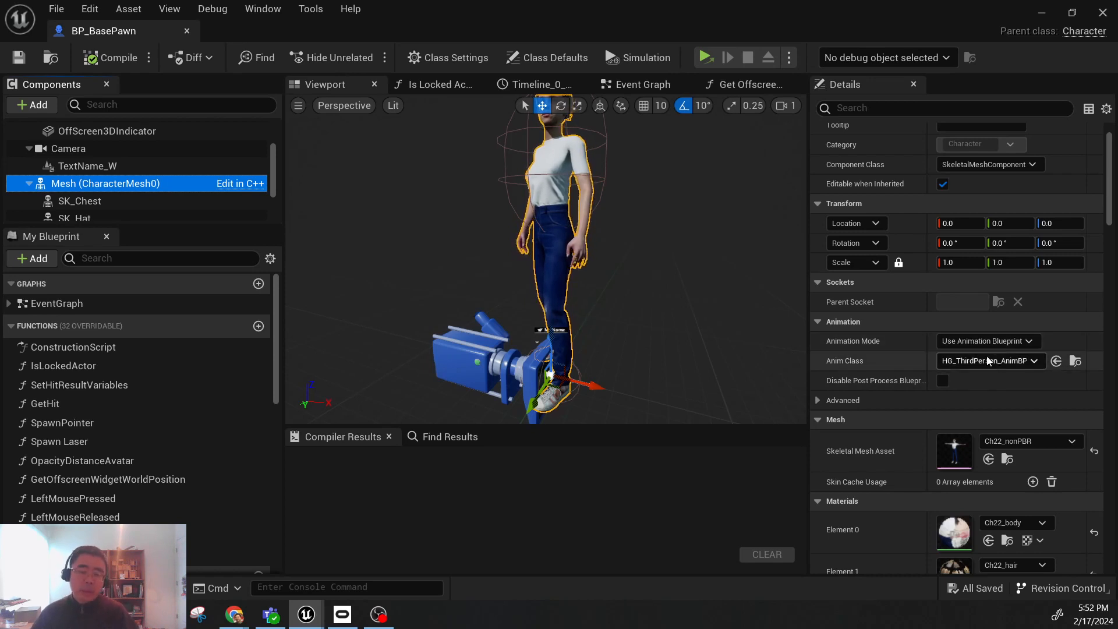
scroll(648, 273, "up", 3)
scroll(648, 274, "down", 3)
right_click_drag(649, 274, 629, 233)
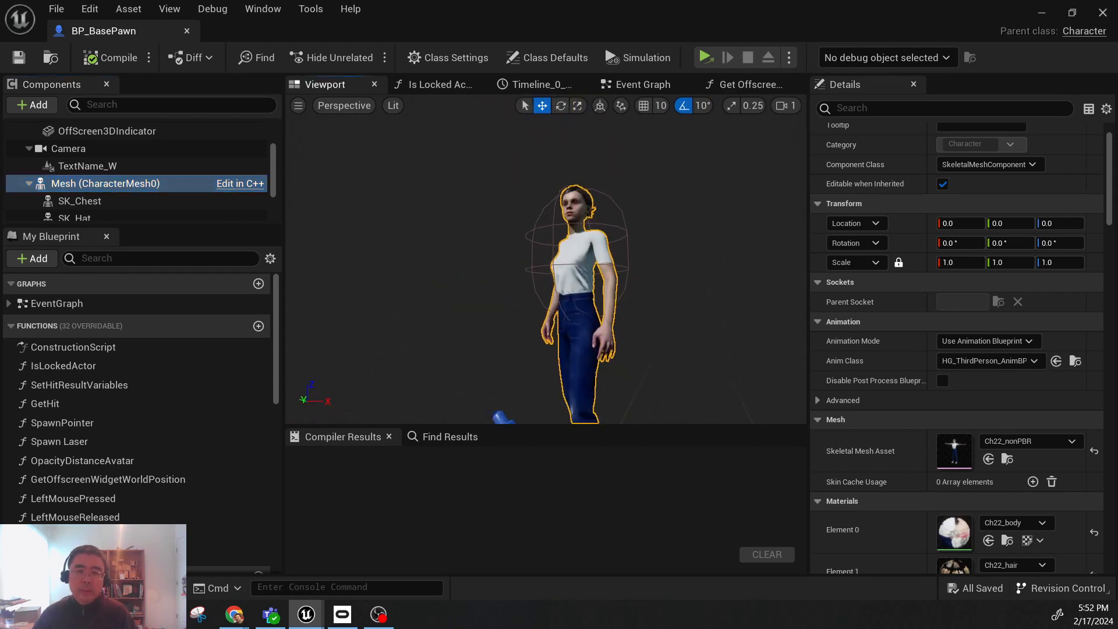
left_click(187, 31)
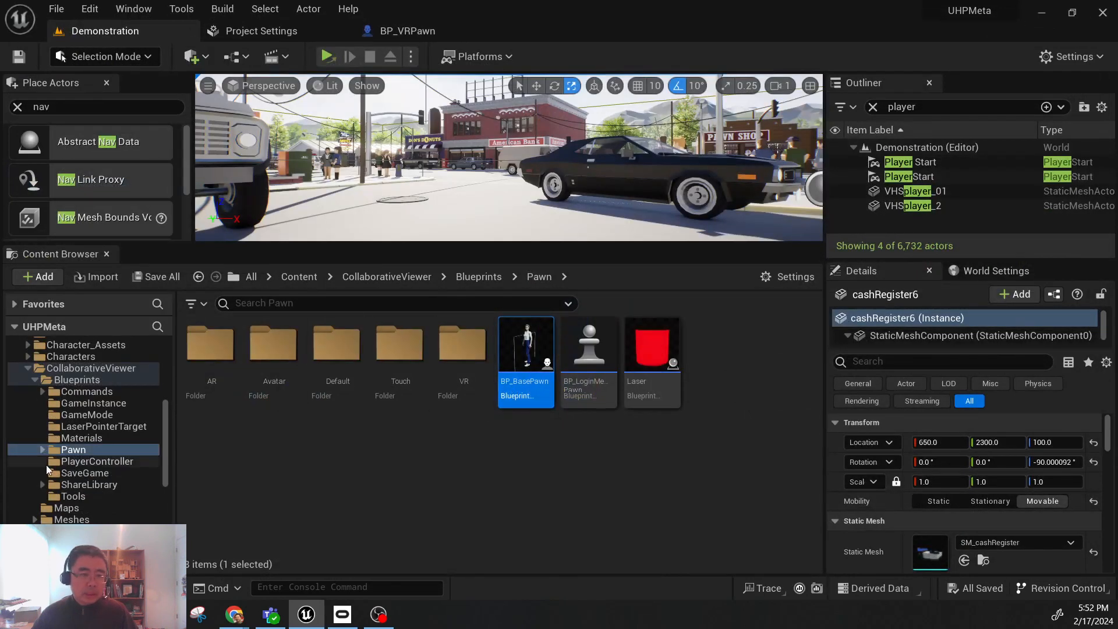
Step: Expand the Pawn folder and open the BP_Touch_WalkMode_Pawn blueprint from its Touch subfolder to check its parent class
left_click(41, 450)
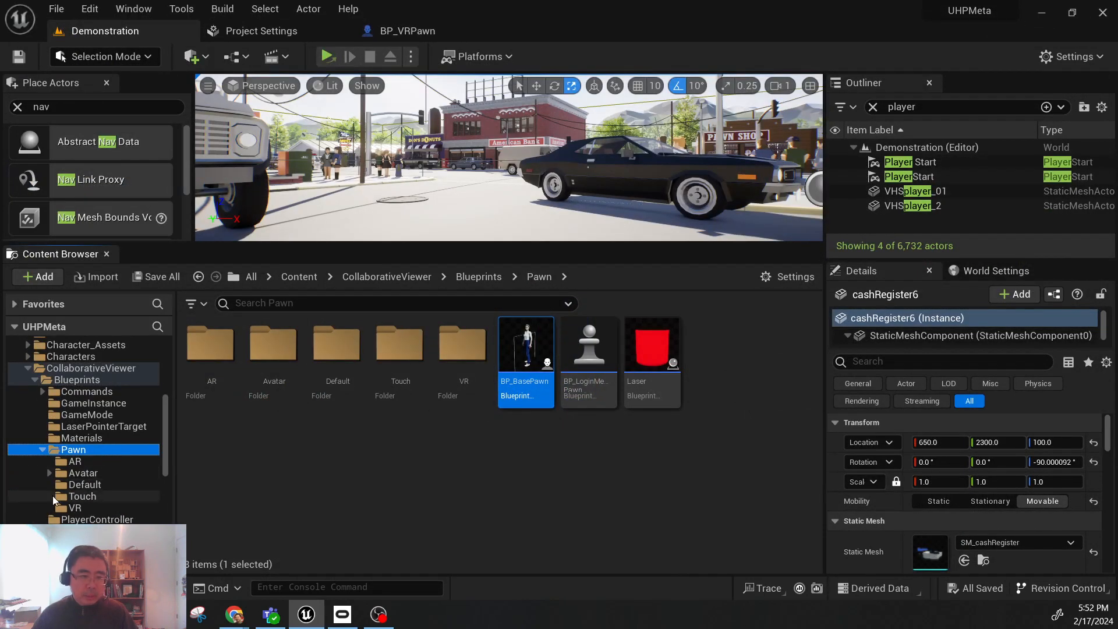
left_click(82, 497)
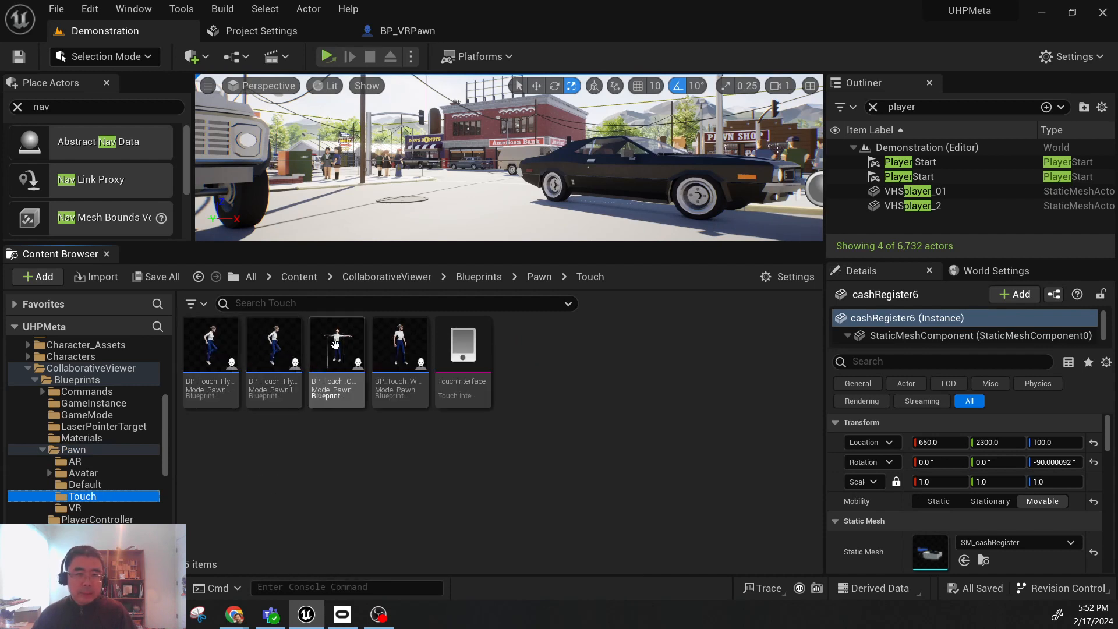
mouse_move(428, 352)
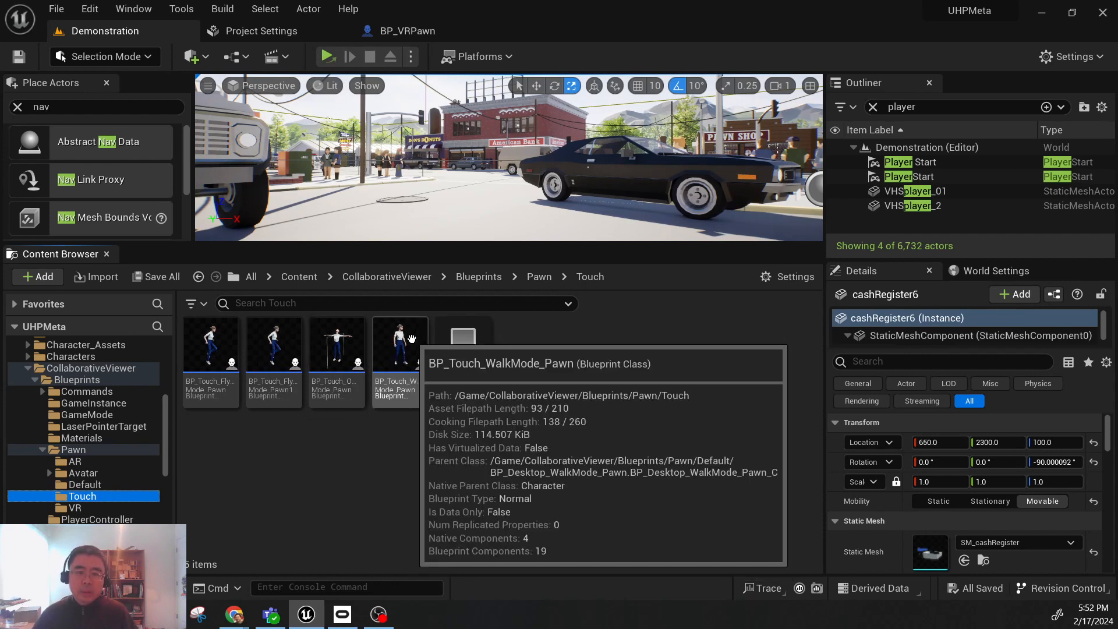
double_click(411, 339)
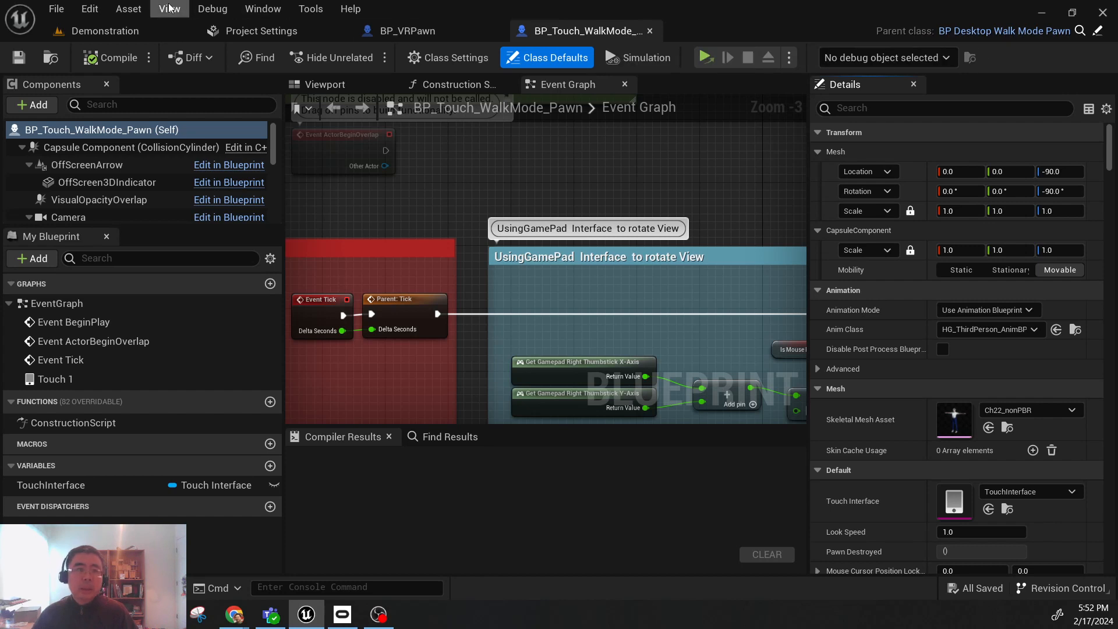
Step: Return to the Demonstration level and open BP_Desktop_WalkMode_Pawn from the Pawn/Default folder, showing its viewport
left_click(134, 30)
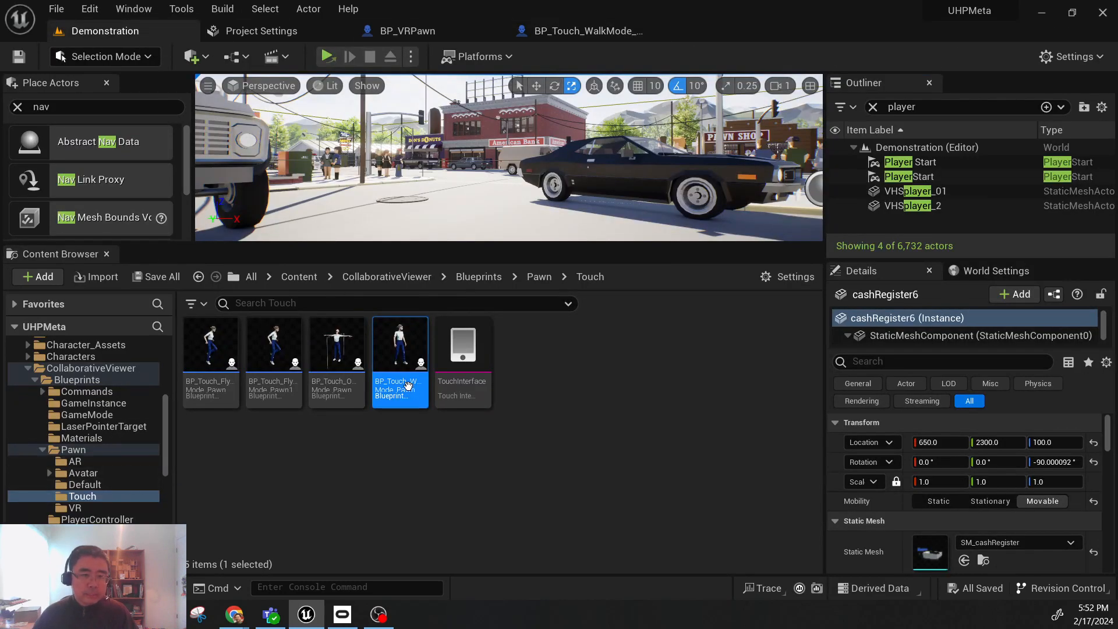
left_click(99, 484)
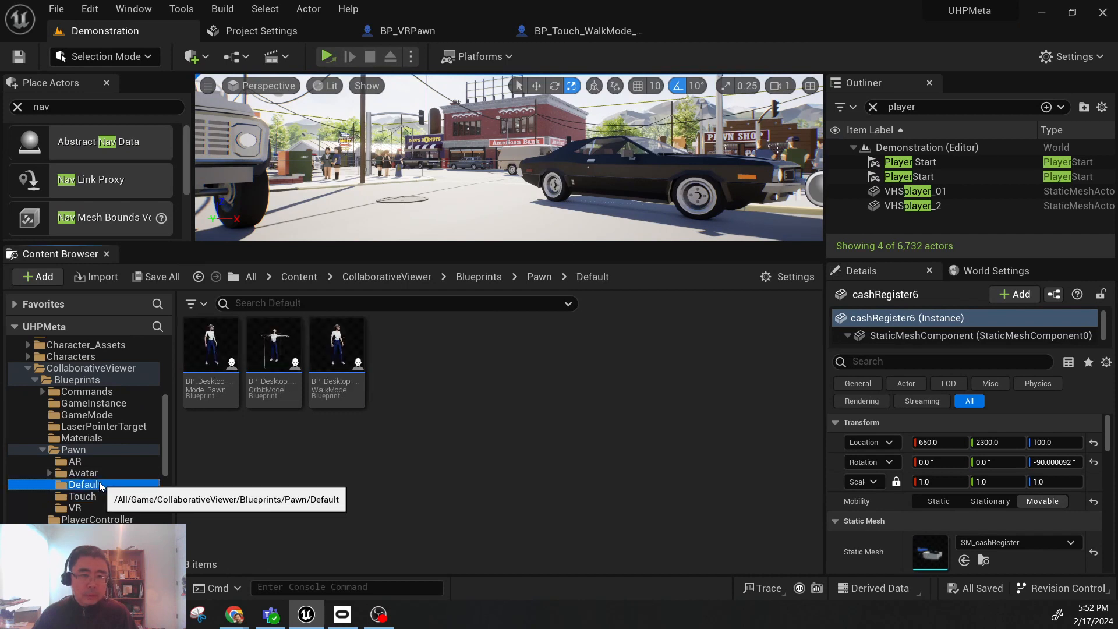
mouse_move(348, 347)
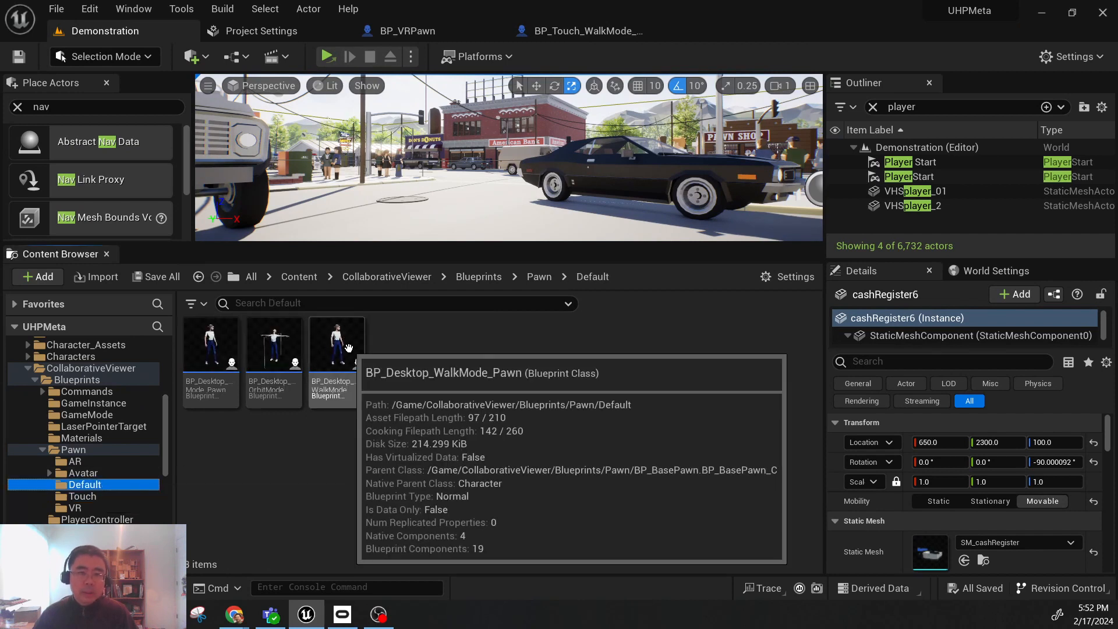
double_click(348, 348)
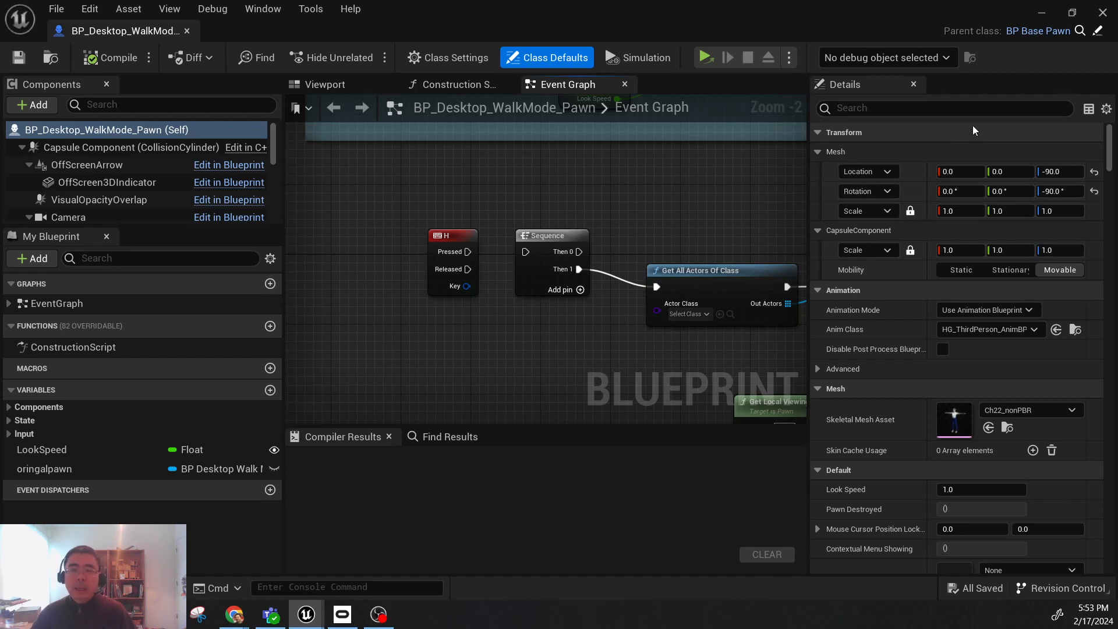
left_click(322, 85)
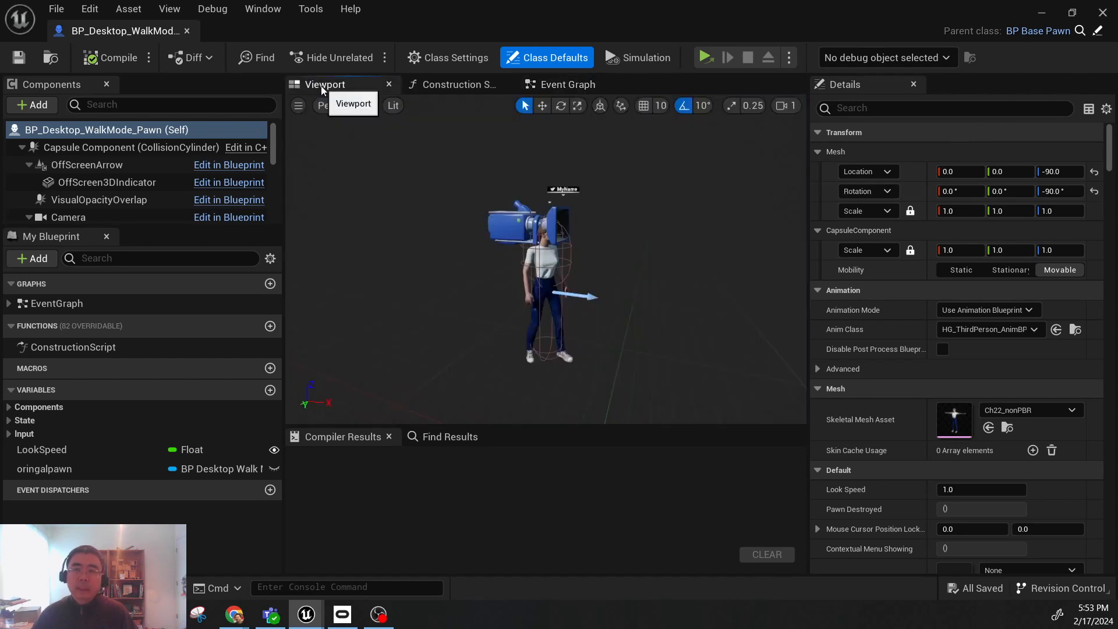
Step: Examine the walk-mode pawn's character and its Camera component, and close the blueprint
scroll(583, 256, "up", 5)
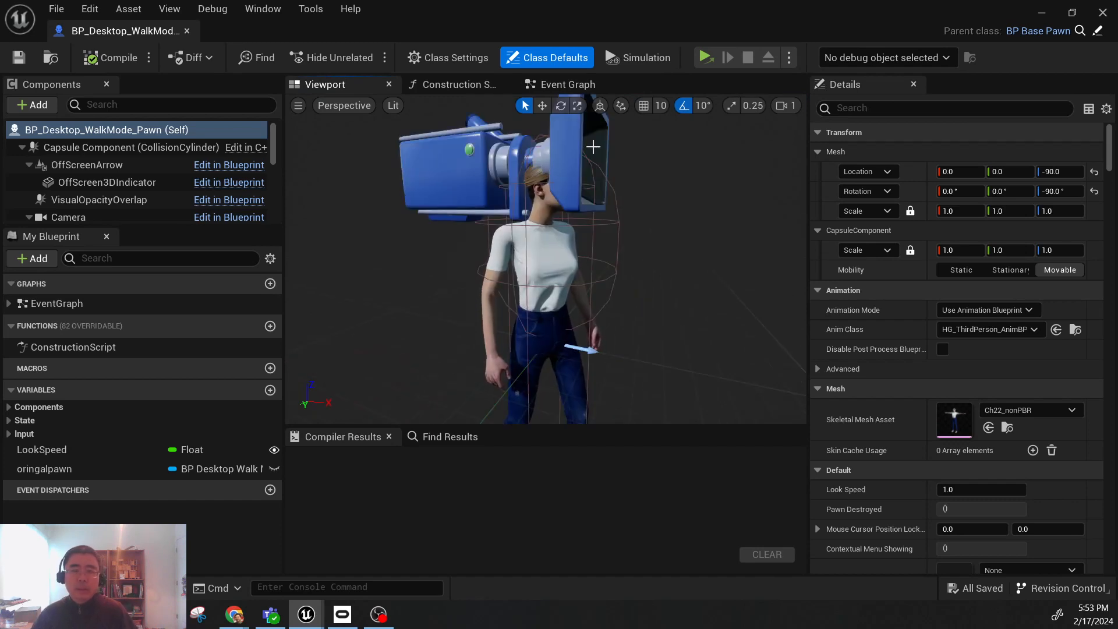
scroll(566, 278, "down", 4)
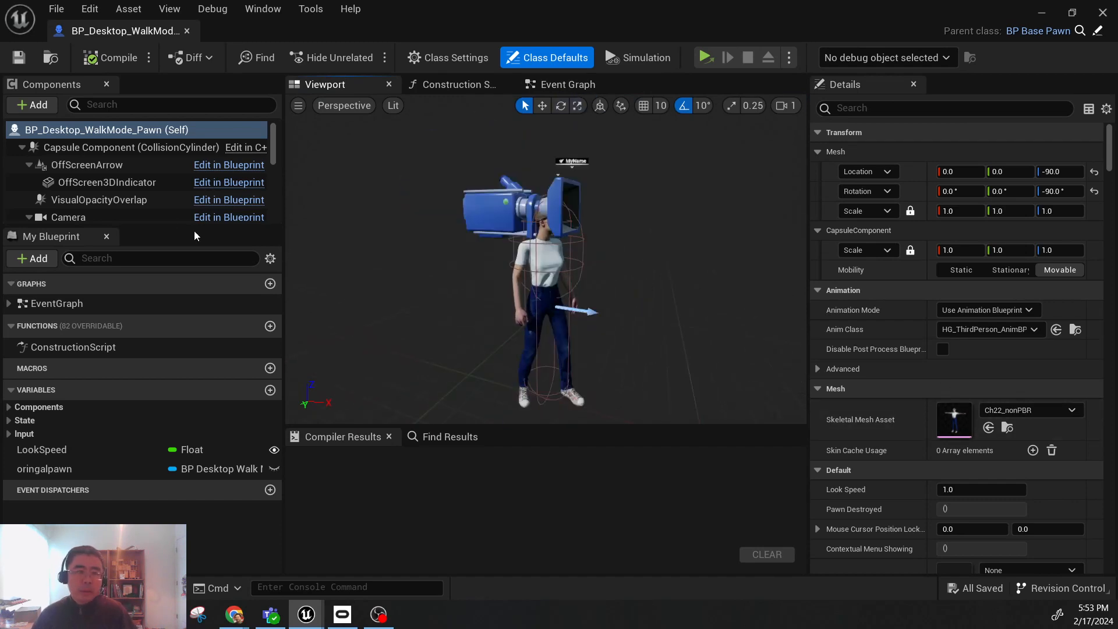
left_click(110, 219)
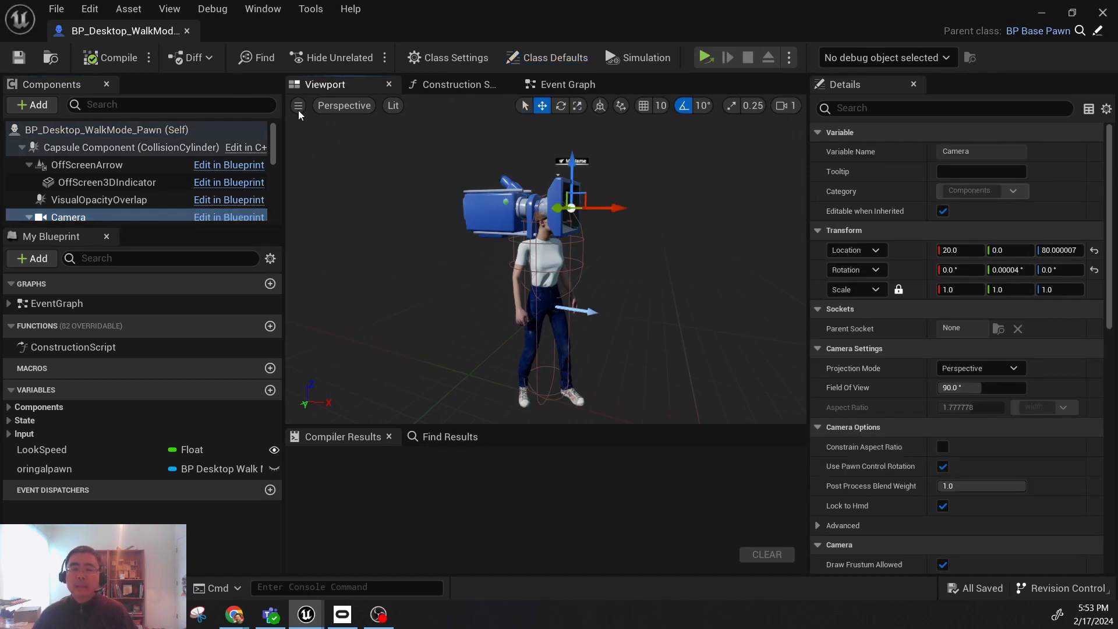
left_click(187, 32)
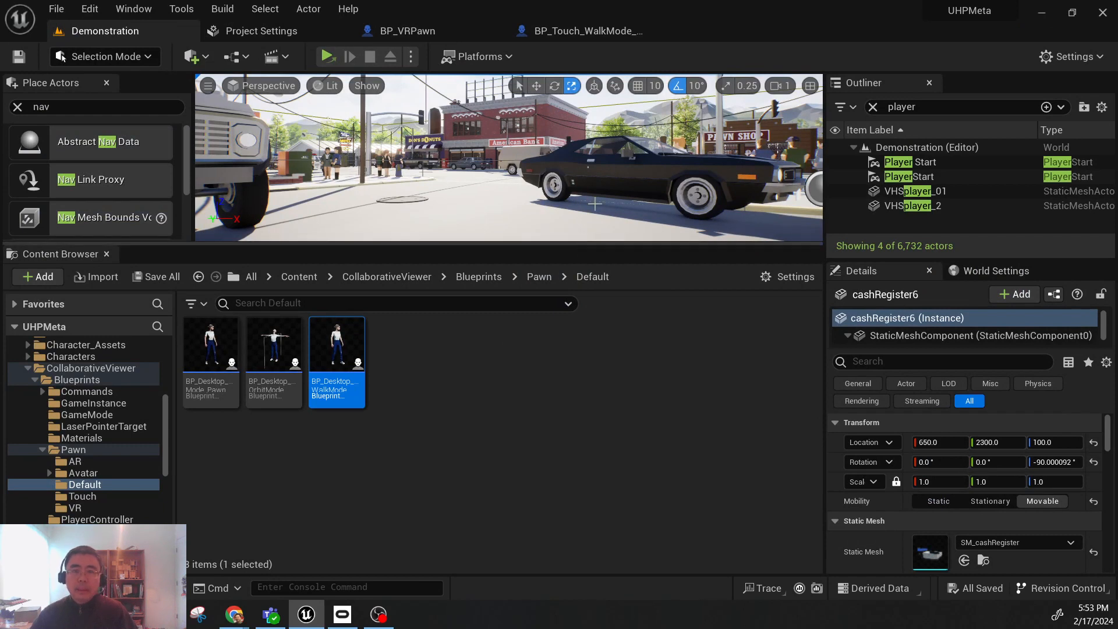
Step: Play the Demonstration level in the Selected Viewport mode and enlarge the viewport over the Content Browser
left_click(412, 56)
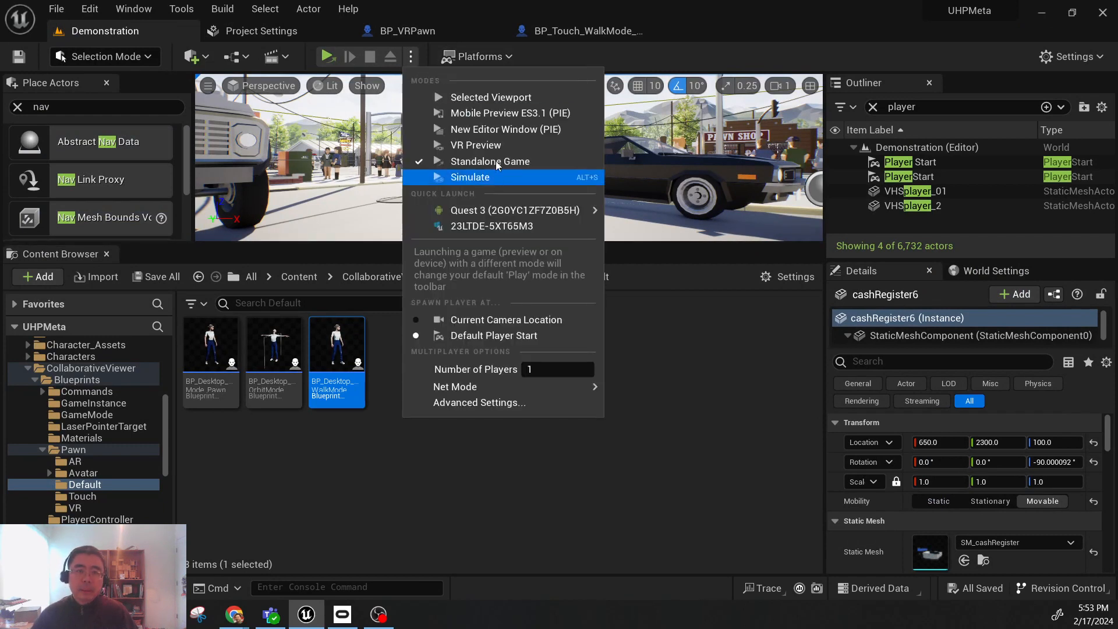
left_click(519, 98)
left_click(328, 56)
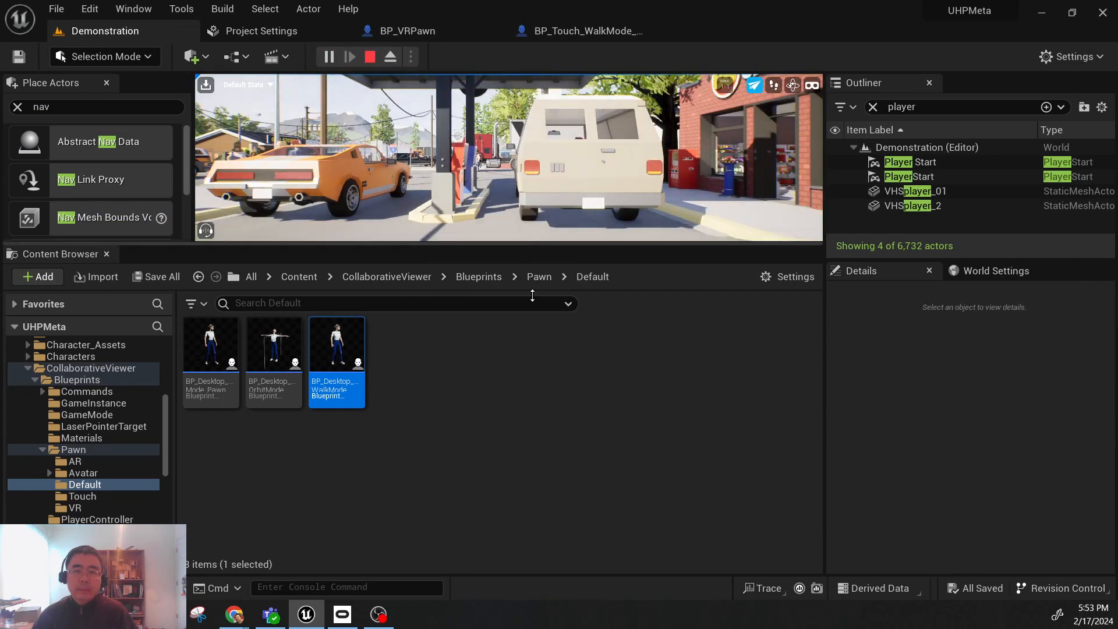
left_click_drag(533, 282, 553, 460)
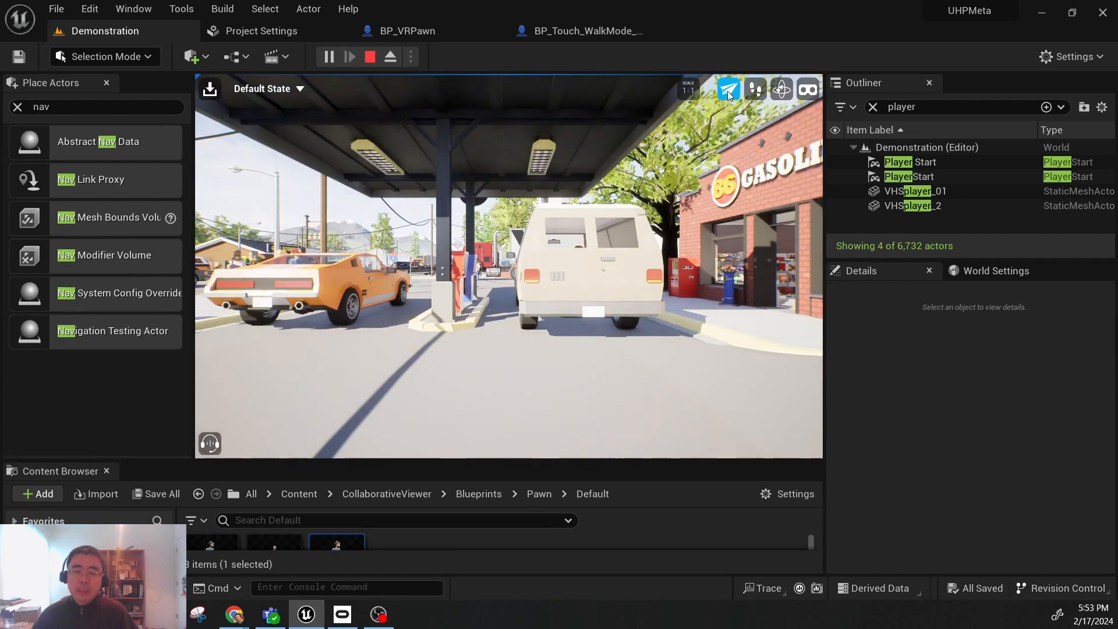
Step: Look down at the pawn's ground shadow in fly mode, and switch to walk mode to compare its shadow
left_click_drag(629, 233, 582, 285)
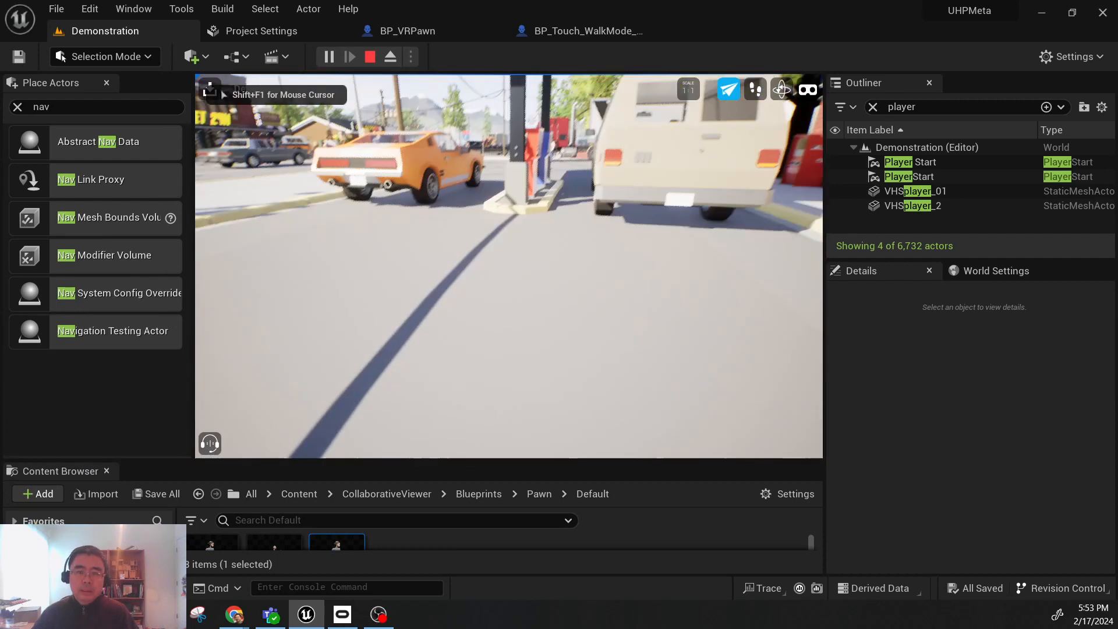
key("s")
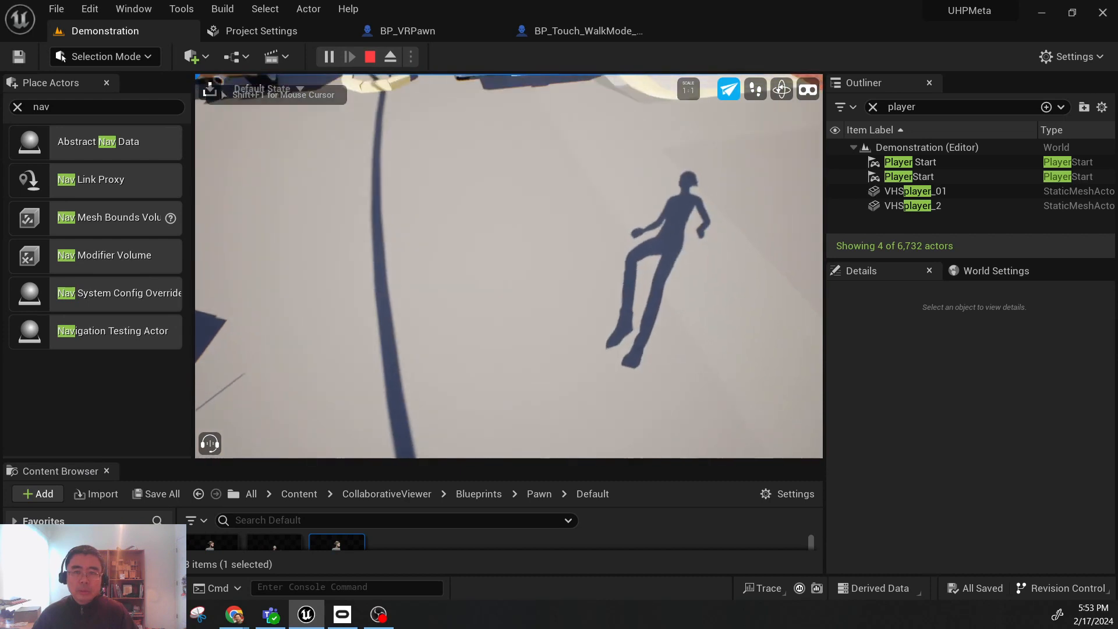
key("shift+F1")
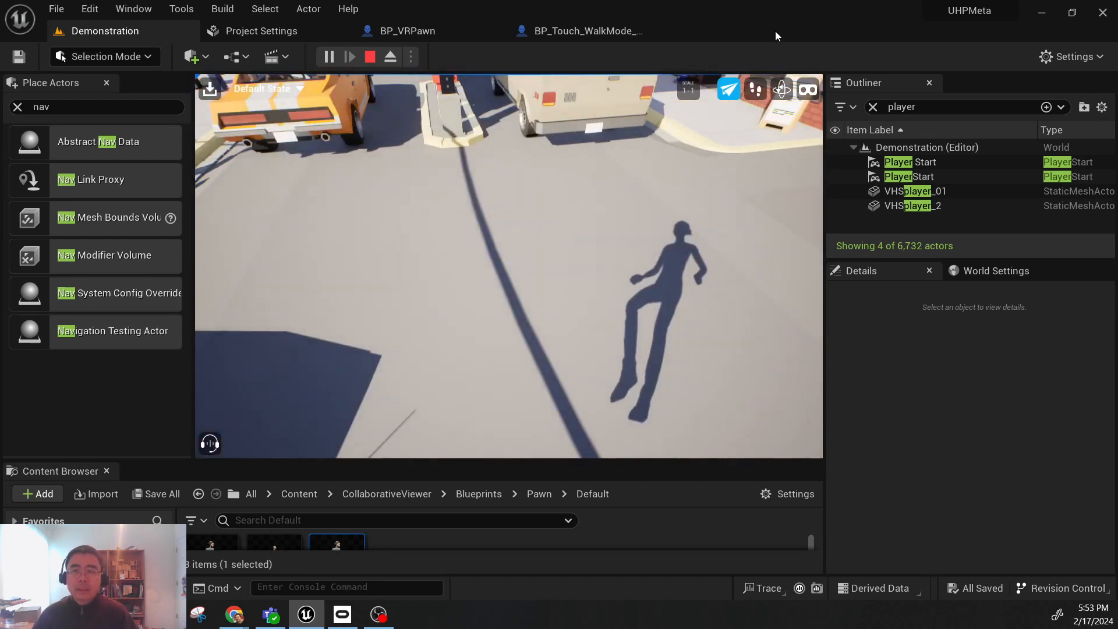
left_click(756, 89)
right_click_drag(648, 279, 648, 349)
key("w")
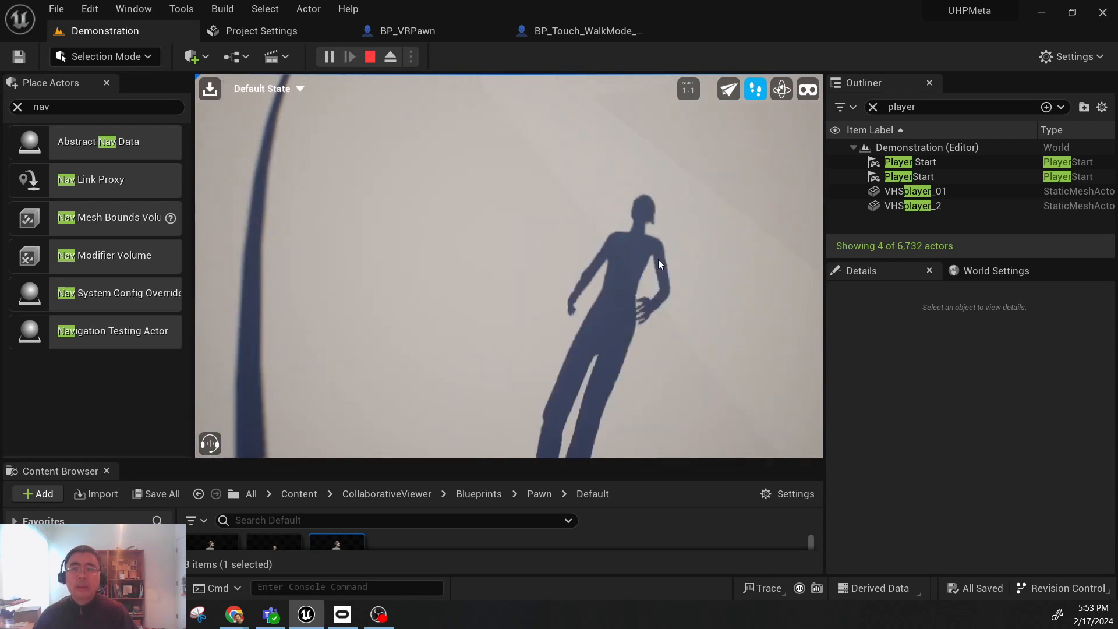
Step: Switch to orbit mode, rotate the view around the street, and stop the play session
left_click(781, 88)
right_click_drag(509, 266, 520, 172)
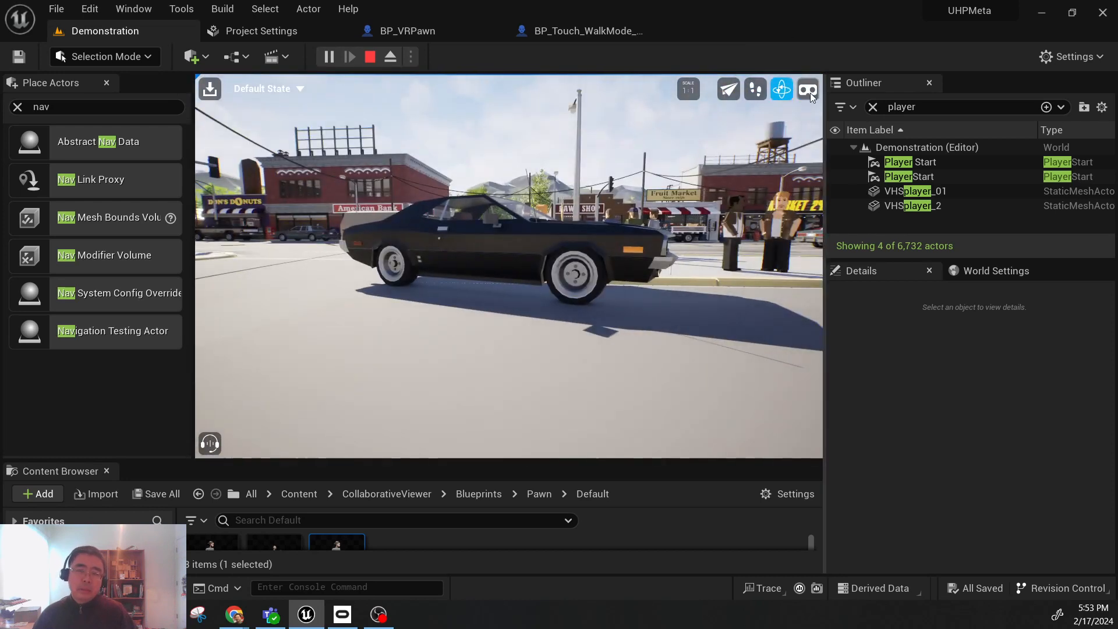
key("Escape")
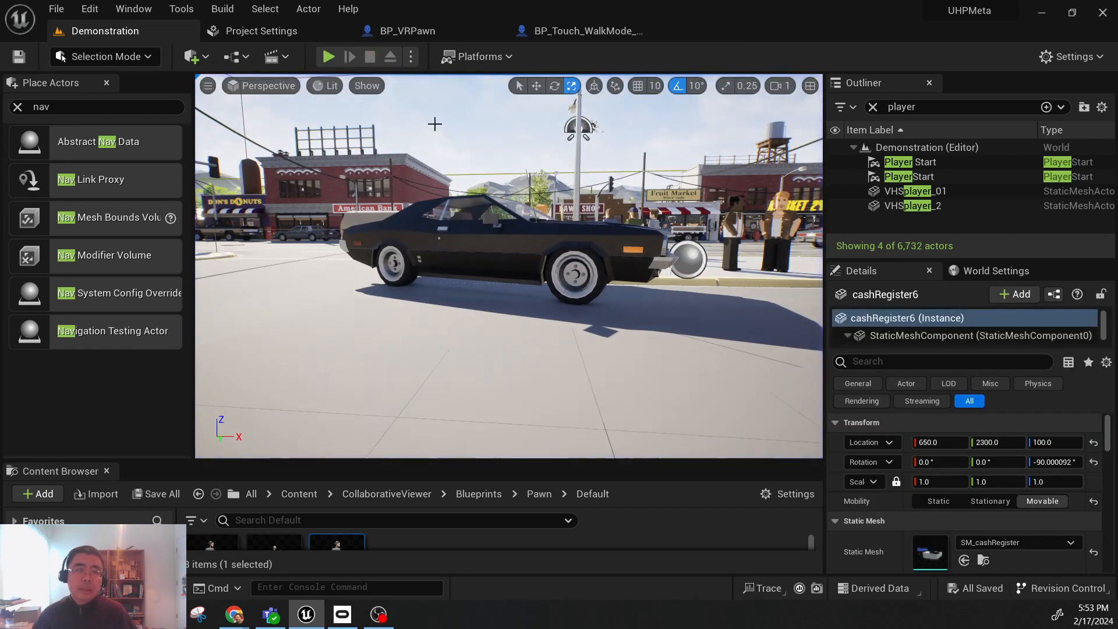
Step: Switch to the Image-2.png diagram in Chrome to review the Base_Pawns branches, and return to Unreal Editor
mouse_move(234, 614)
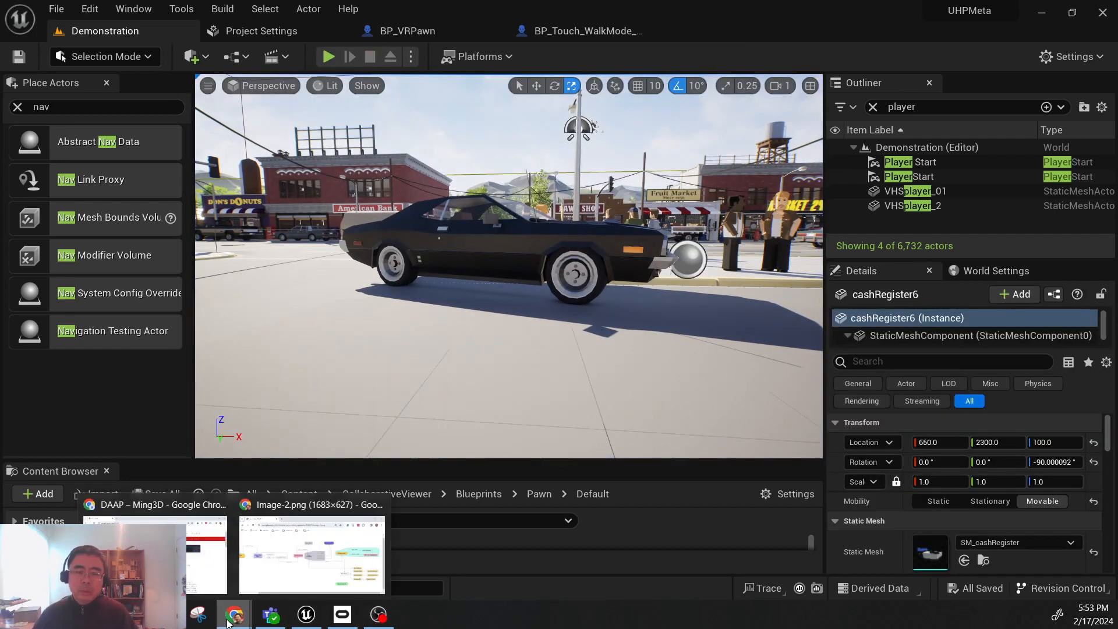
left_click(344, 536)
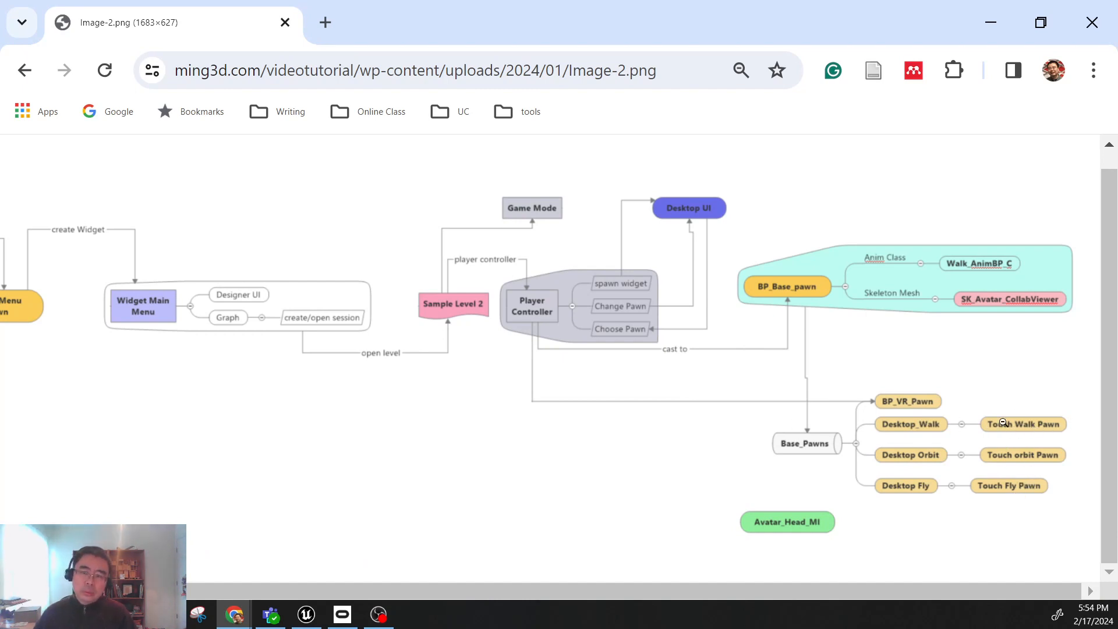
left_click(307, 615)
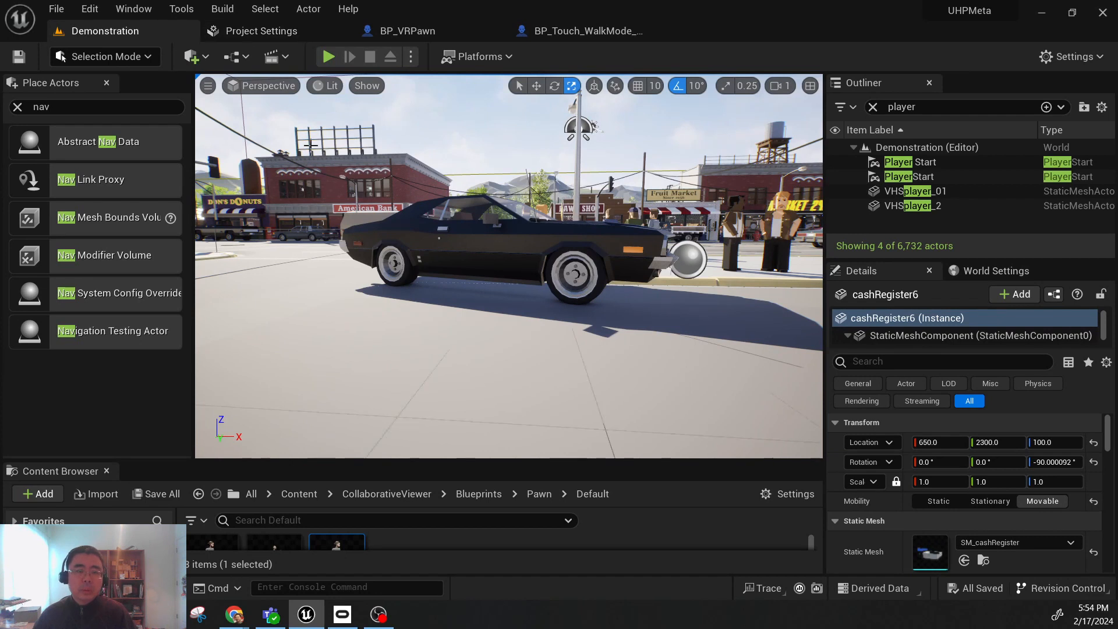
Step: Enlarge the Content Browser and open the BP_Touch_FlyMode_Pawn1 blueprint from the Pawn/Touch folder
left_click_drag(482, 461, 494, 272)
scroll(99, 513, "down", 2)
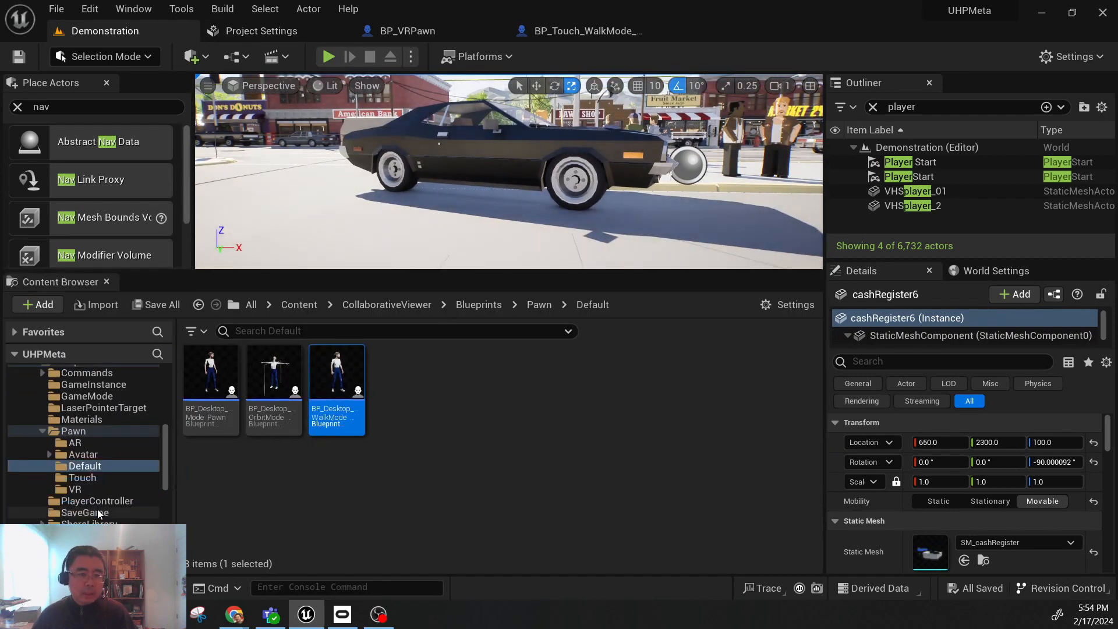
left_click(82, 478)
double_click(271, 378)
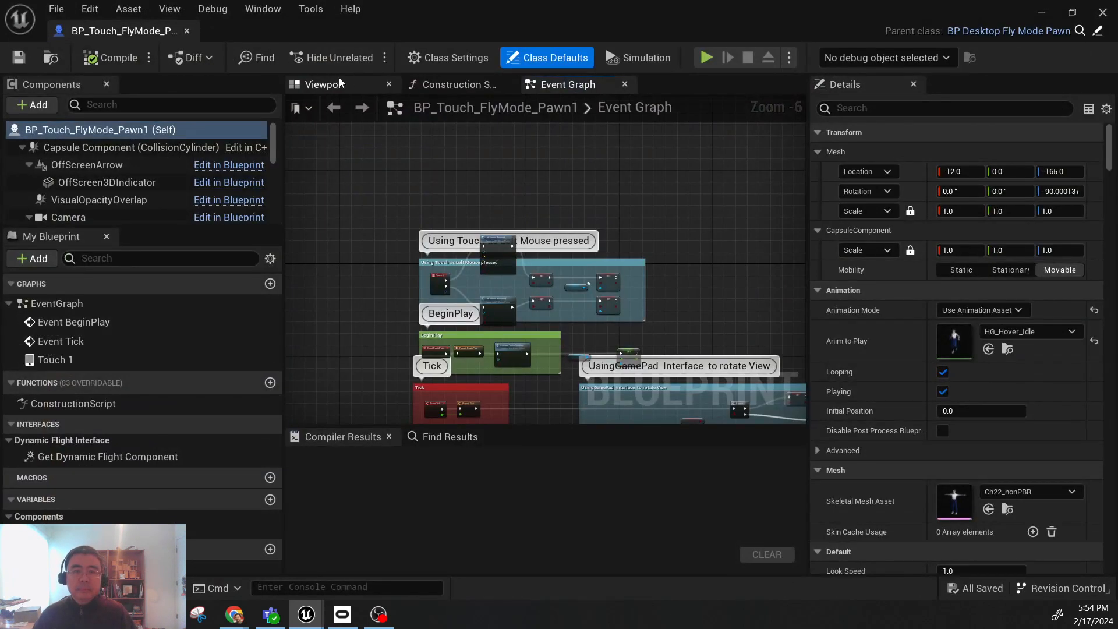
Step: Show the fly-mode pawn's viewport, select its character mesh to check the animation settings, and close the blueprint
left_click(337, 85)
left_click(535, 279)
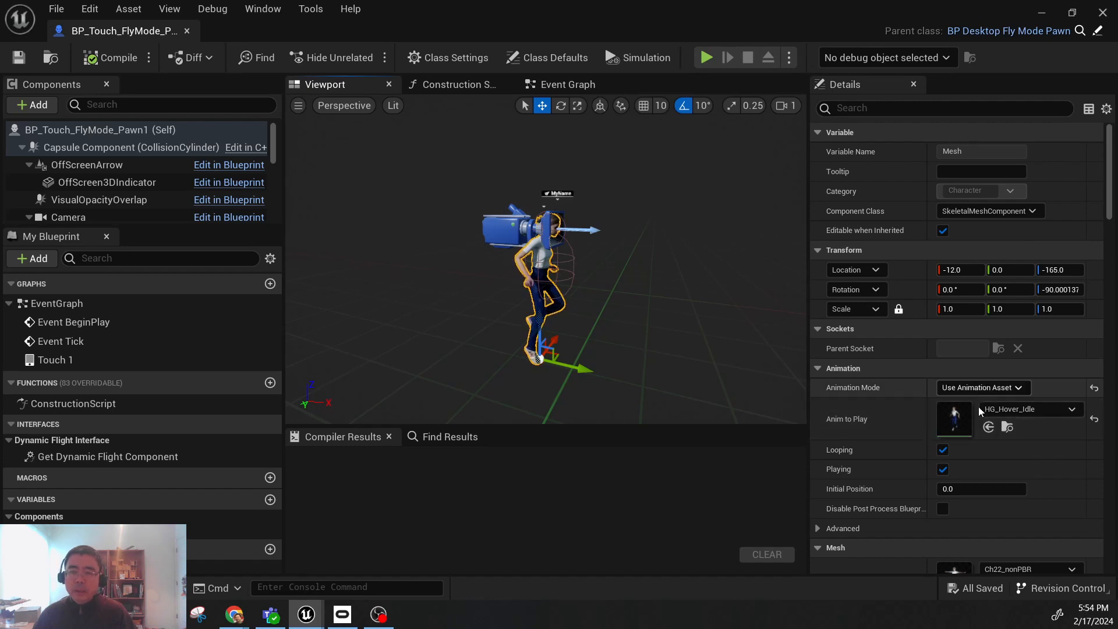
key("f")
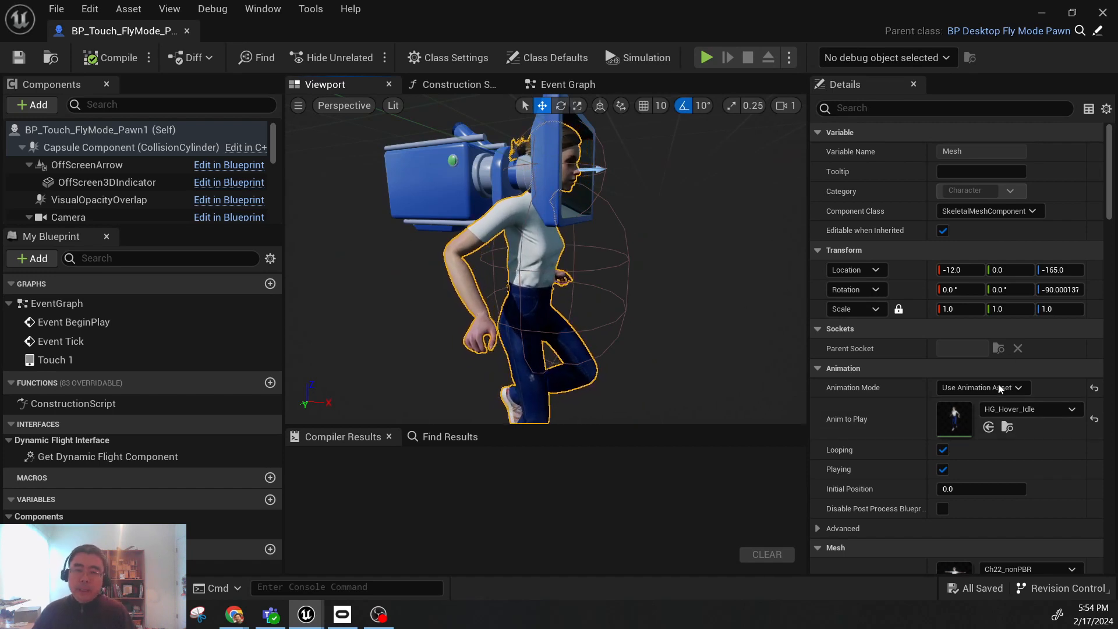
left_click(187, 31)
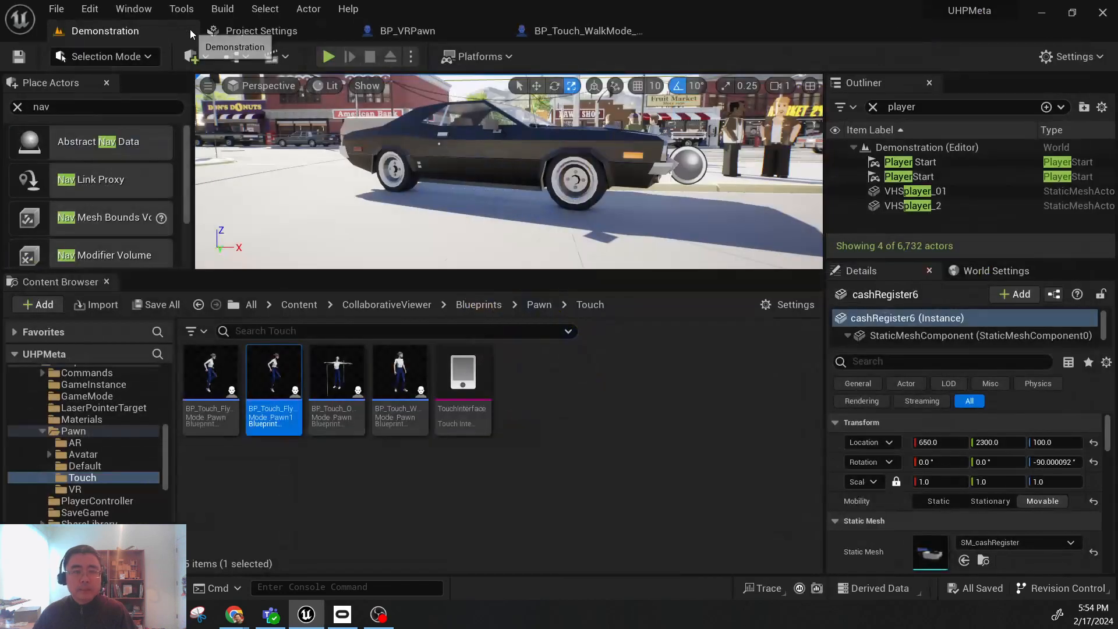
Step: Open BP_Touch_WalkMode_Pawn to check its animation class, and return to the Demonstration level
double_click(401, 370)
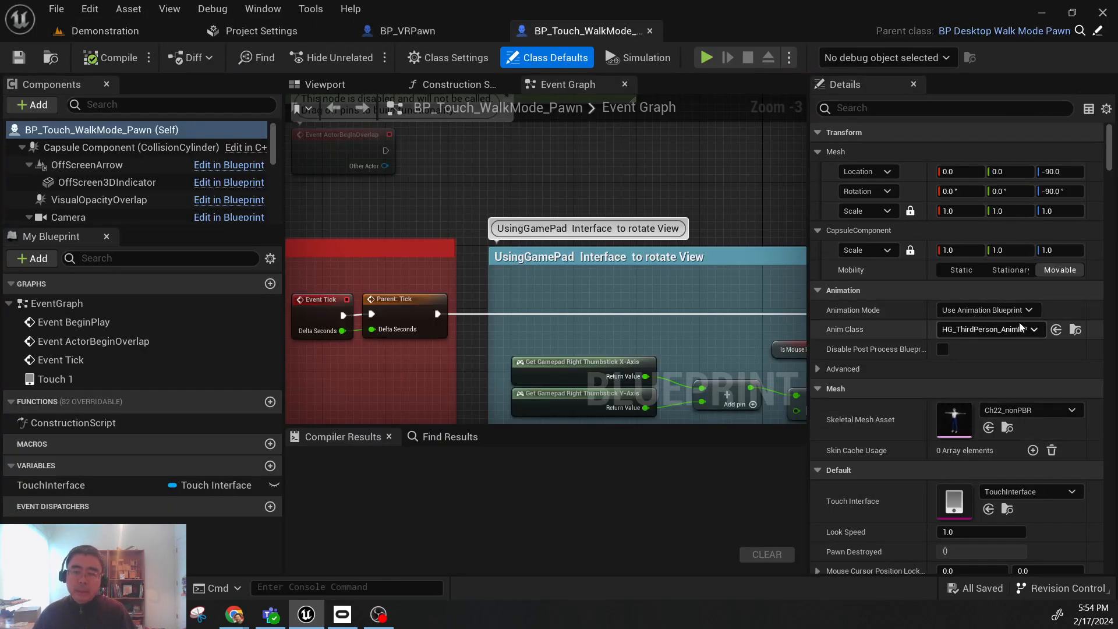
left_click(111, 31)
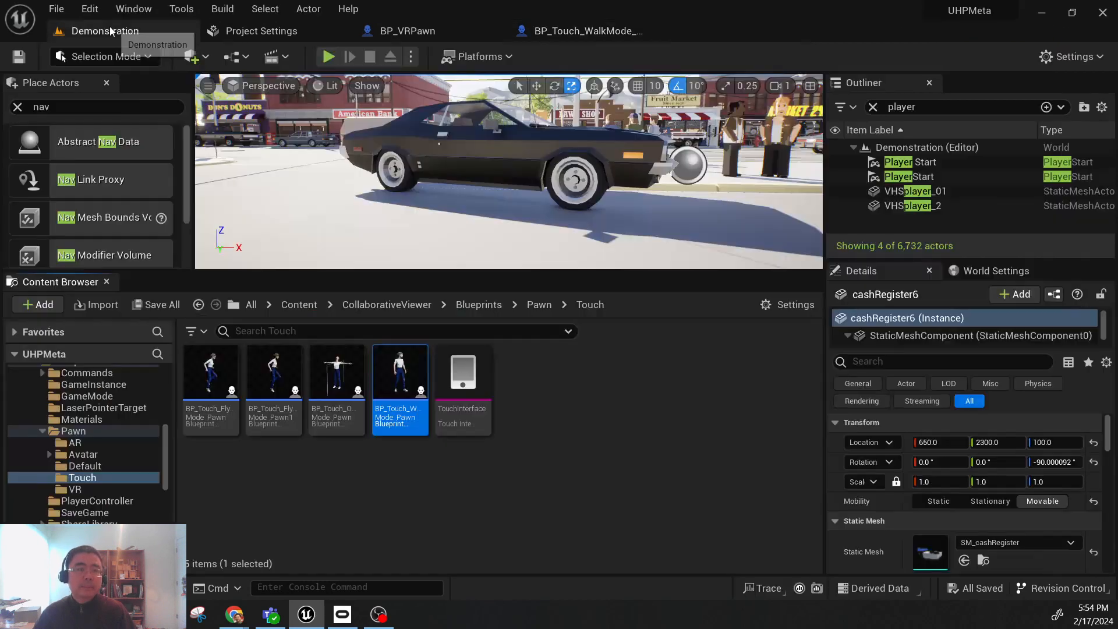
Step: Open BP_Touch_OrbitMode_Pawn, examine its character mesh and animation class in the viewport, and close the blueprint
mouse_move(337, 375)
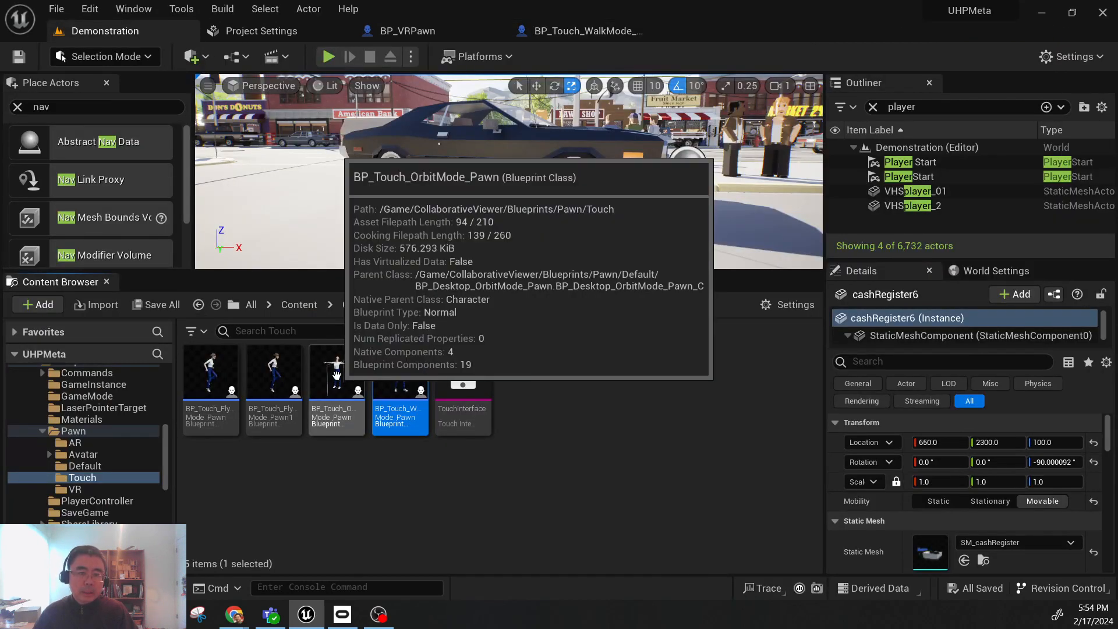
double_click(336, 376)
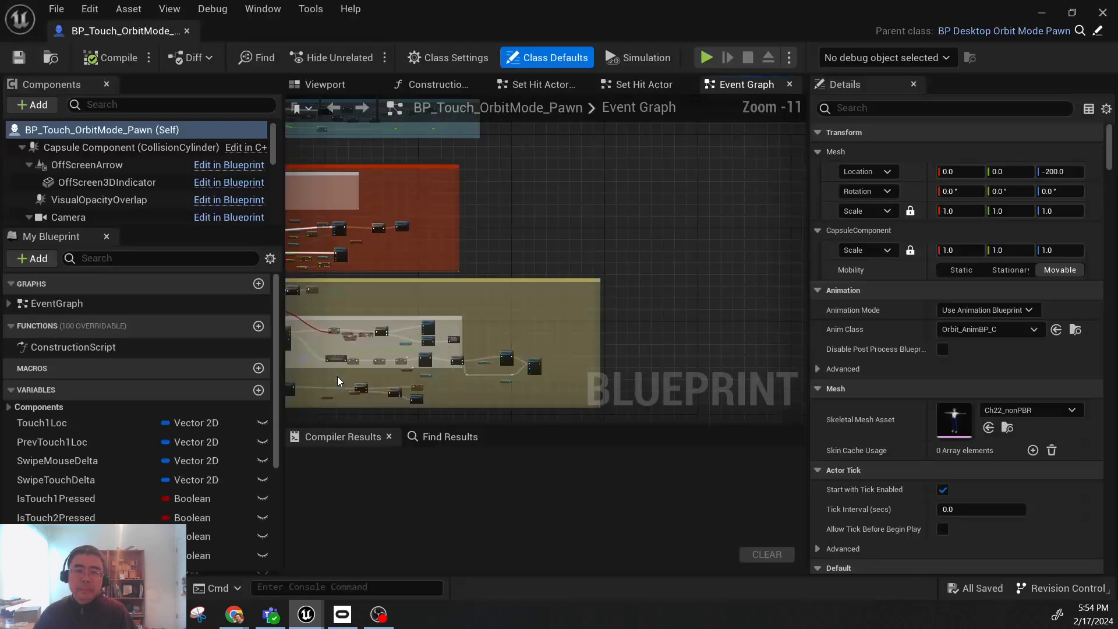
left_click(325, 86)
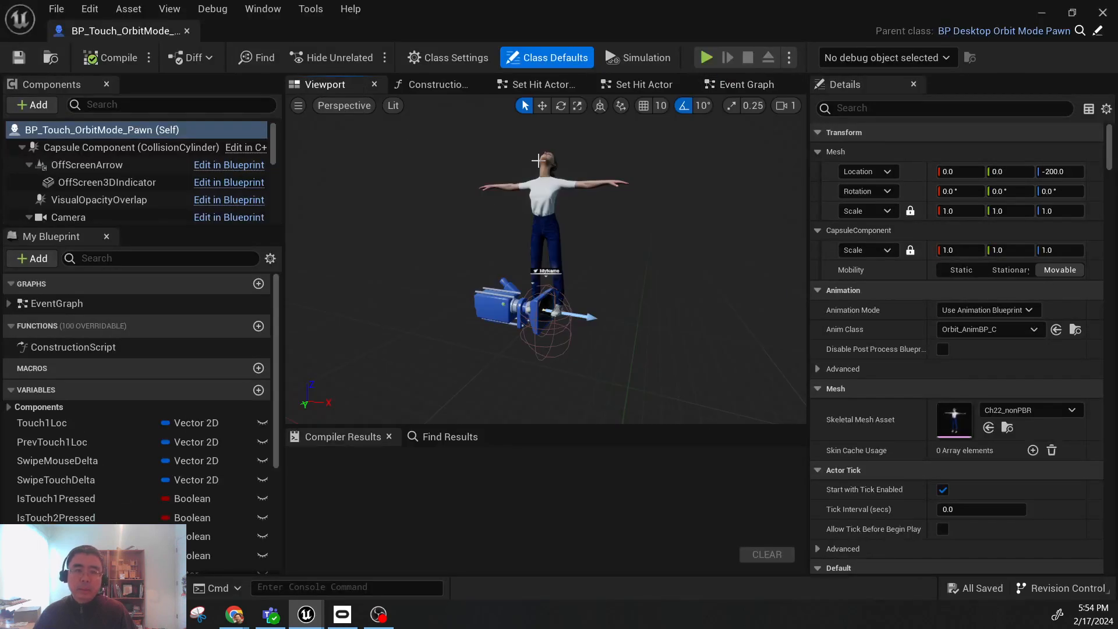
left_click(536, 160)
right_click_drag(535, 160, 582, 160)
mouse_move(582, 280)
right_mouse_down()
mouse_move(617, 278)
mouse_move(583, 280)
right_mouse_up()
right_click_drag(627, 251, 564, 241)
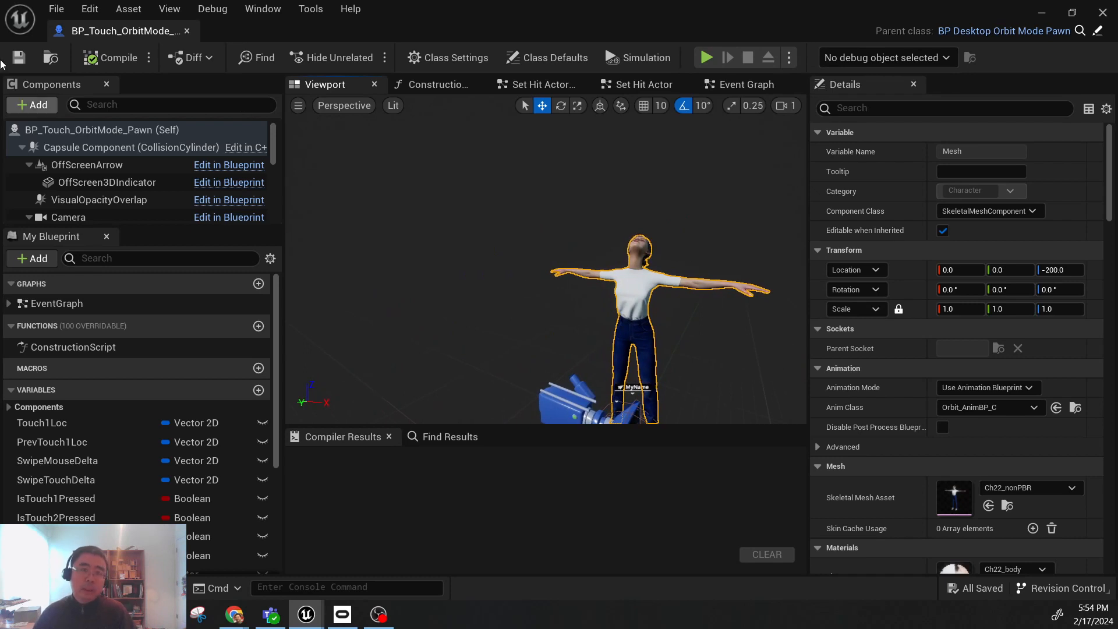
left_click(187, 31)
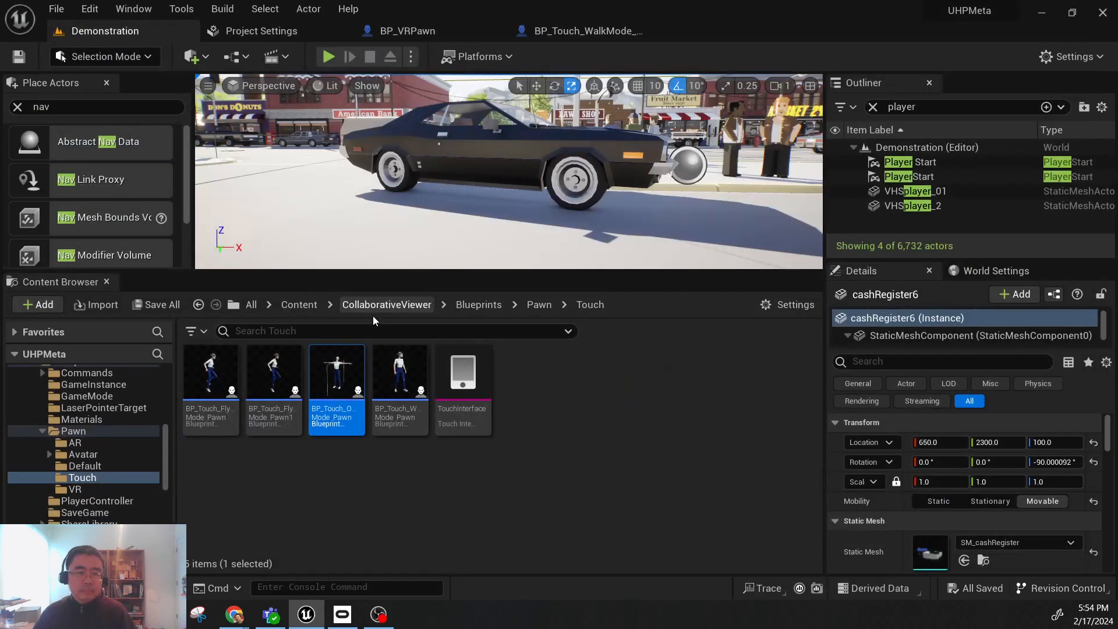
Step: Open the Pawn/VR folder, play the Demonstration level, and switch to the VR pawn mode
left_click(91, 492)
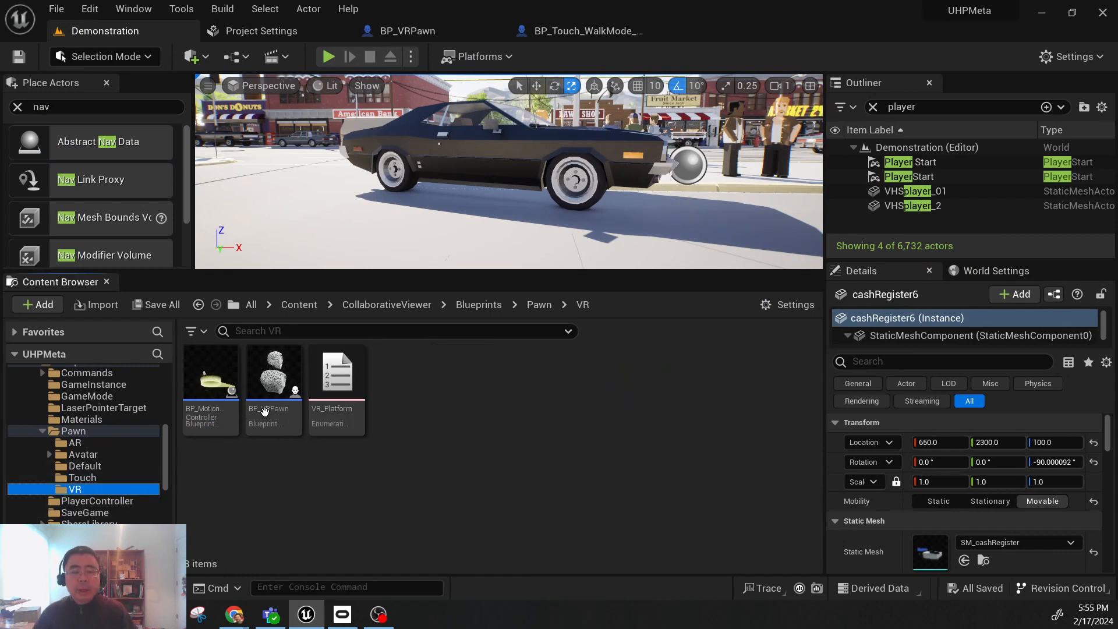
left_click_drag(680, 180, 714, 162)
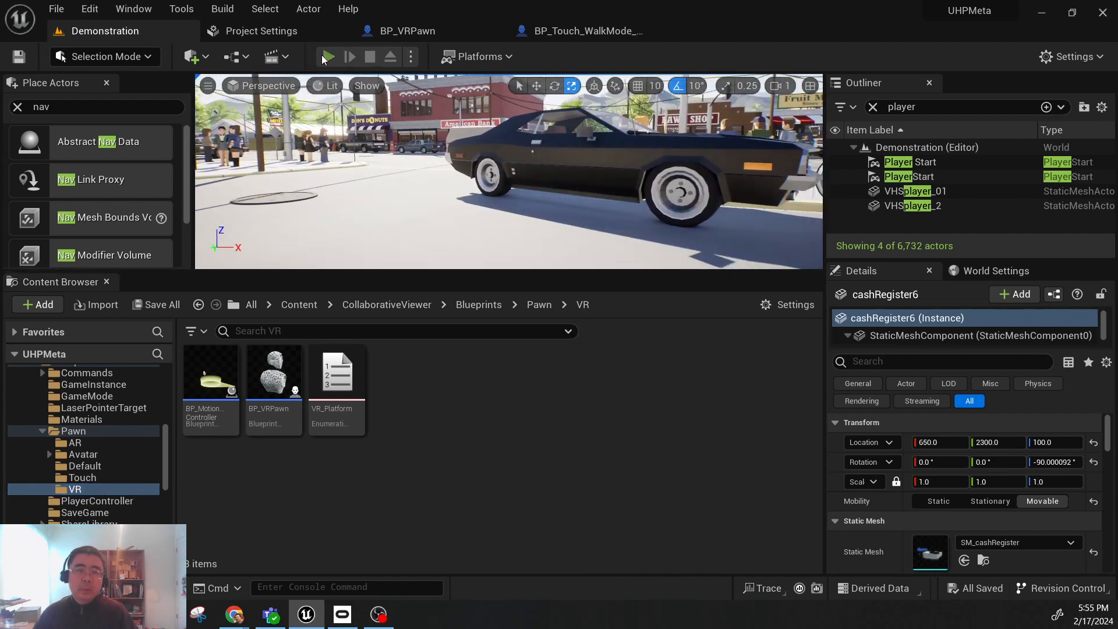
left_click(324, 58)
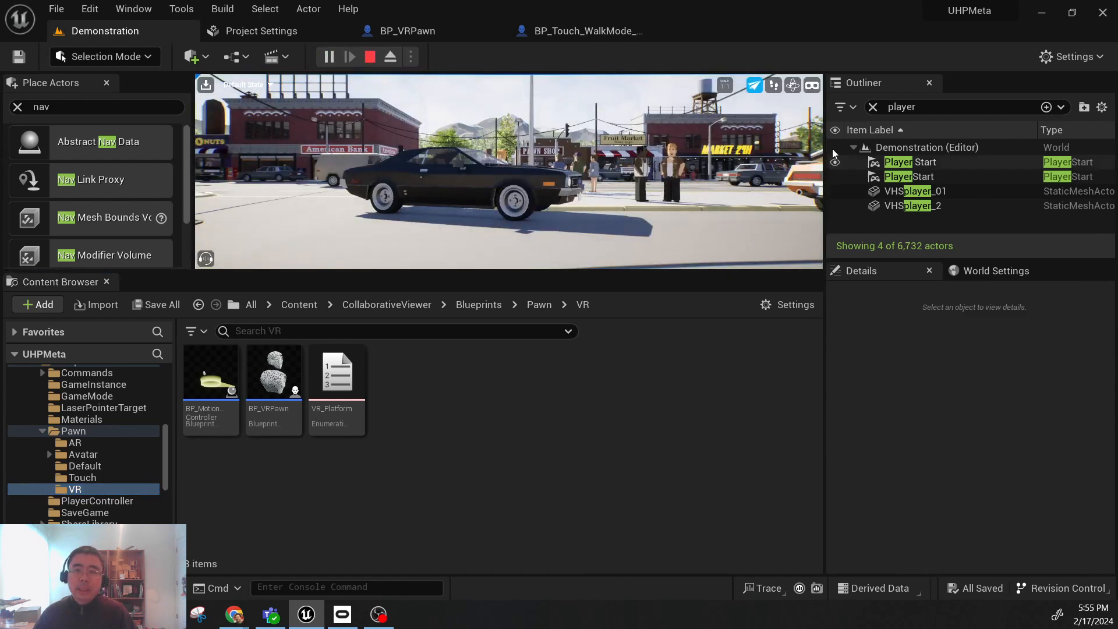
left_click(811, 86)
Step: Open BP_VRPawn and examine its Avatar_Head and Avatar_Chest components in the viewport
left_click(273, 379)
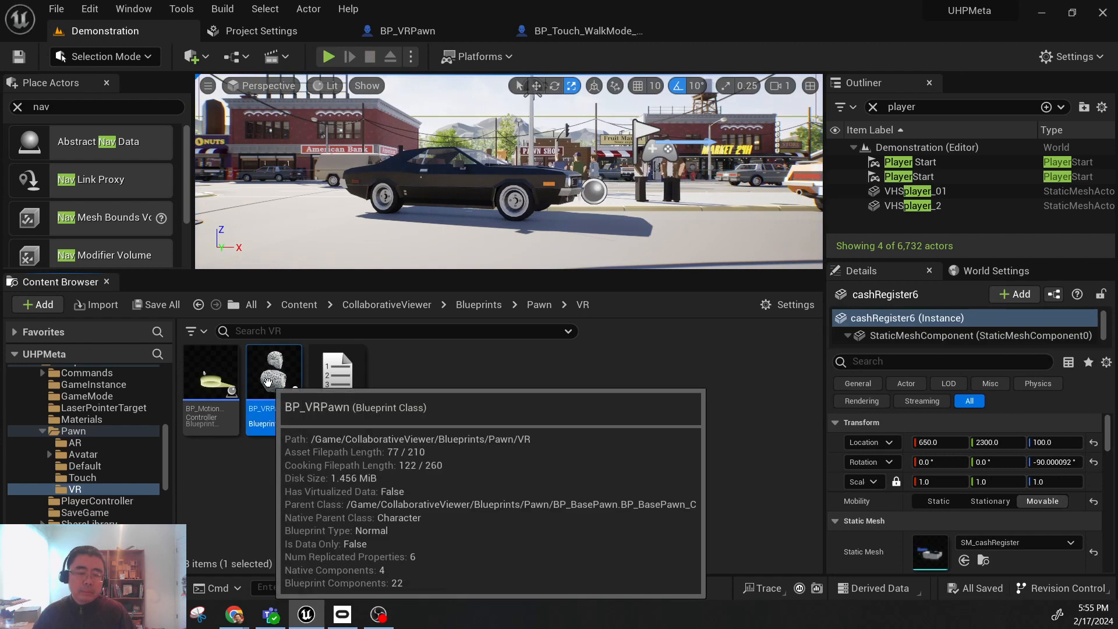
double_click(271, 372)
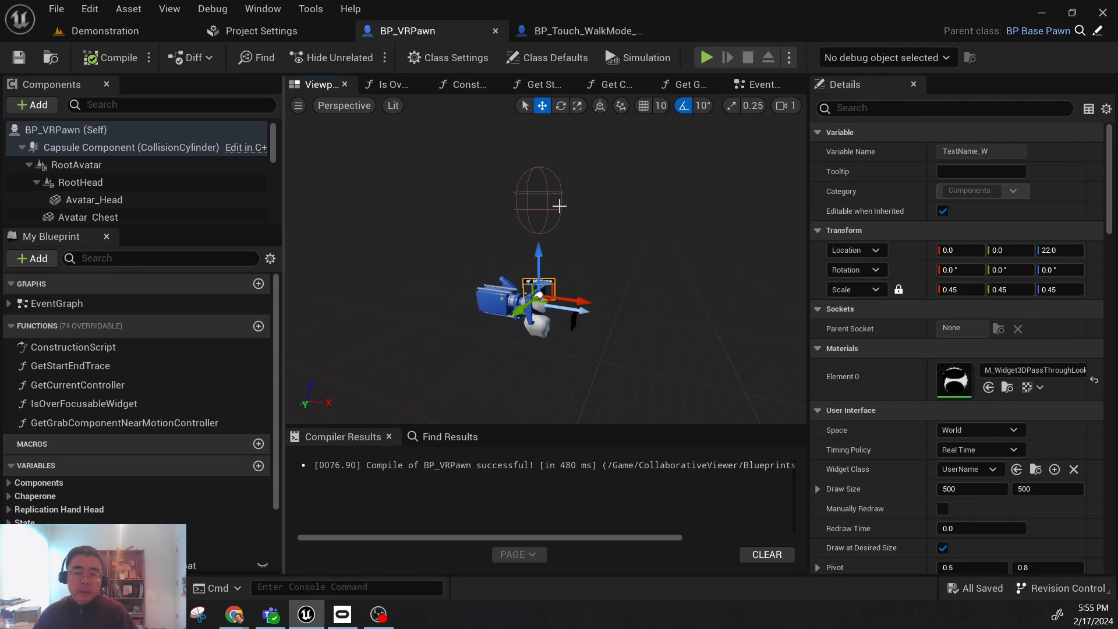
scroll(545, 259, "up", 3)
middle_click_drag(665, 299, 665, 402)
left_click(545, 192)
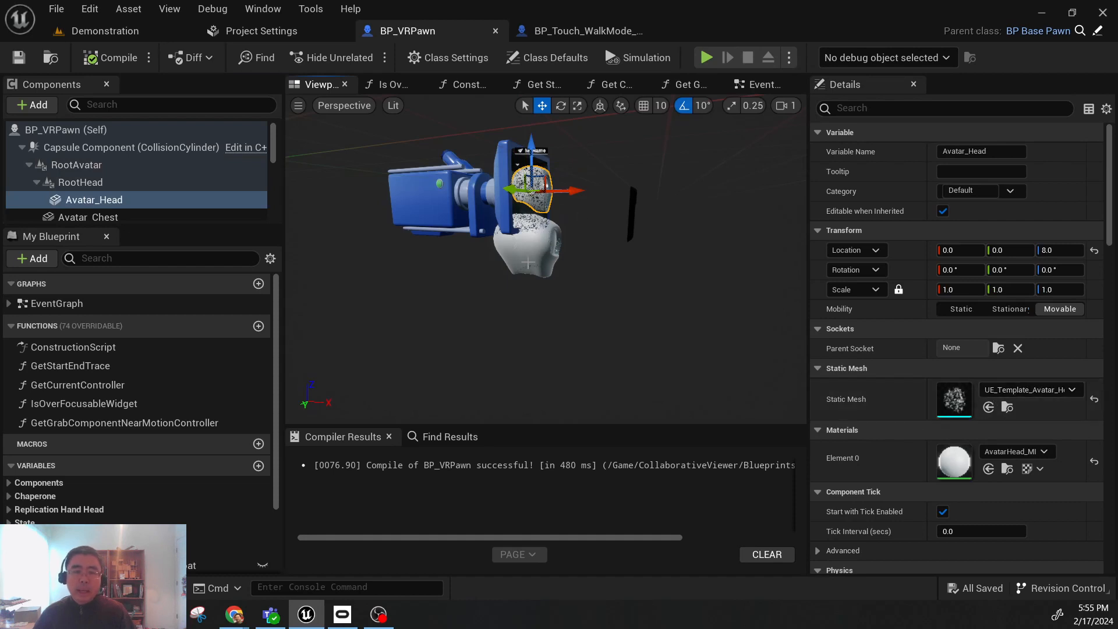
left_click(543, 255)
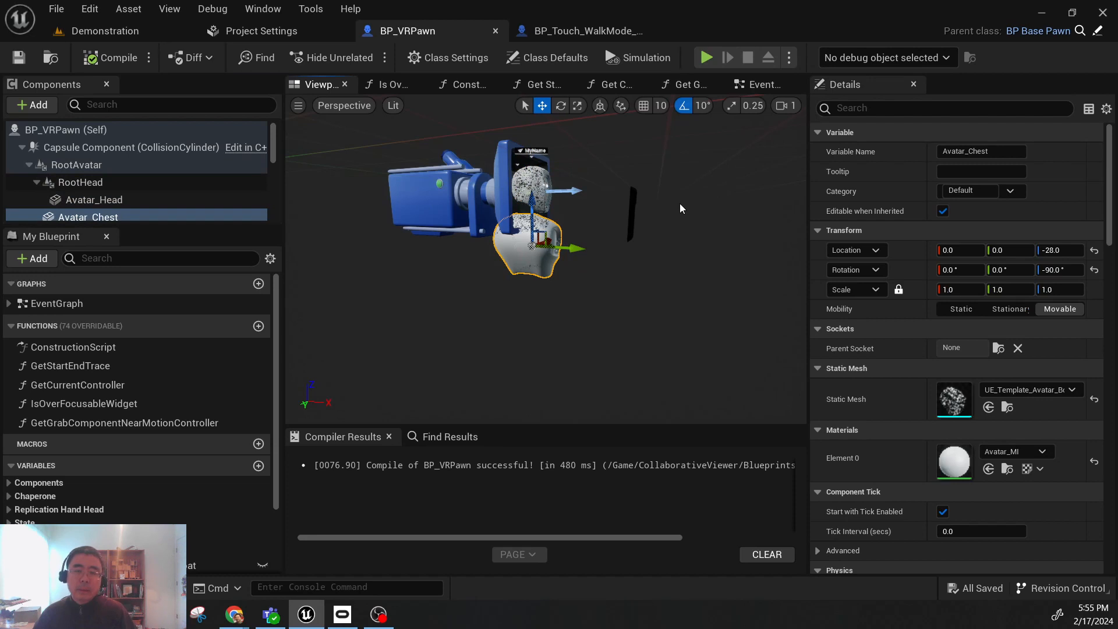
Step: Examine the InputAction VR_Grab_L nodes in the VR pawn's Event Graph
left_click(755, 86)
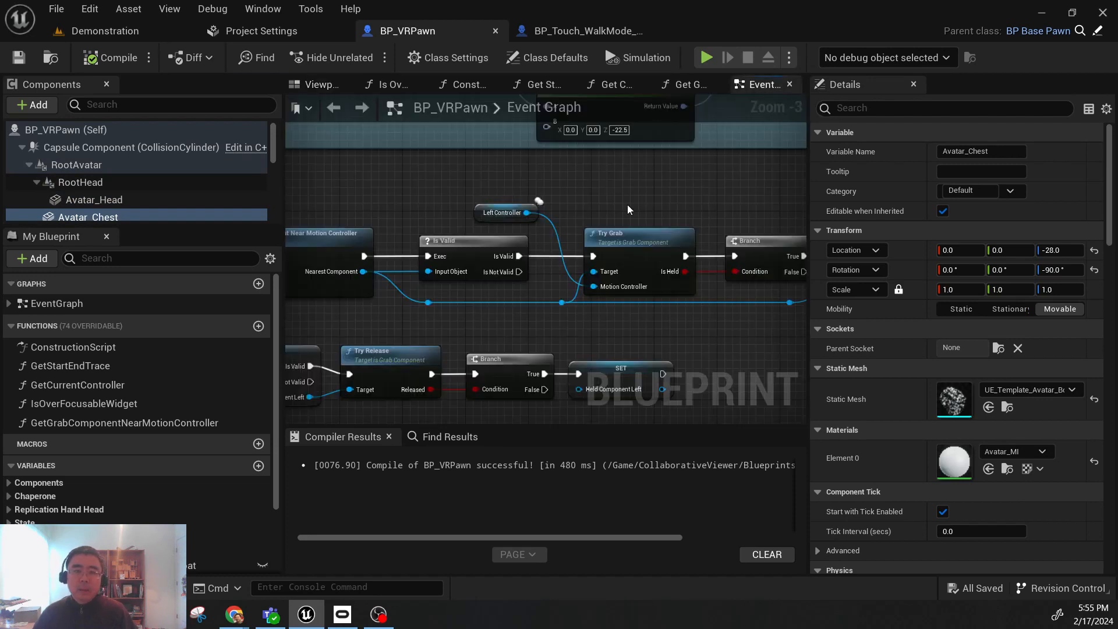
scroll(447, 281, "down", 6)
scroll(449, 242, "up", 6)
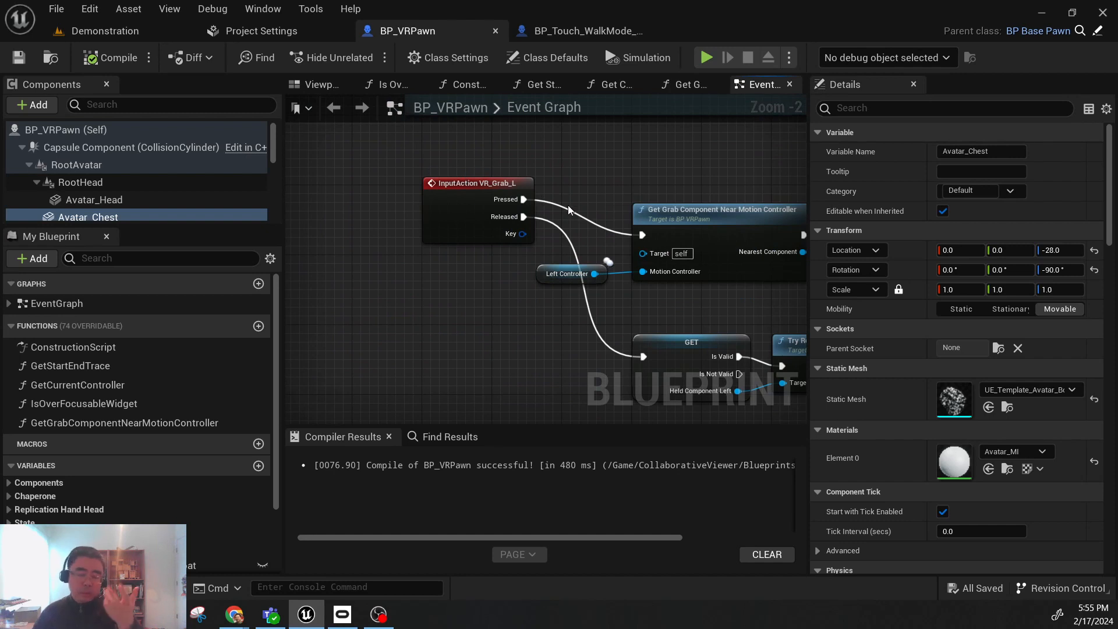
scroll(500, 205, "up", 2)
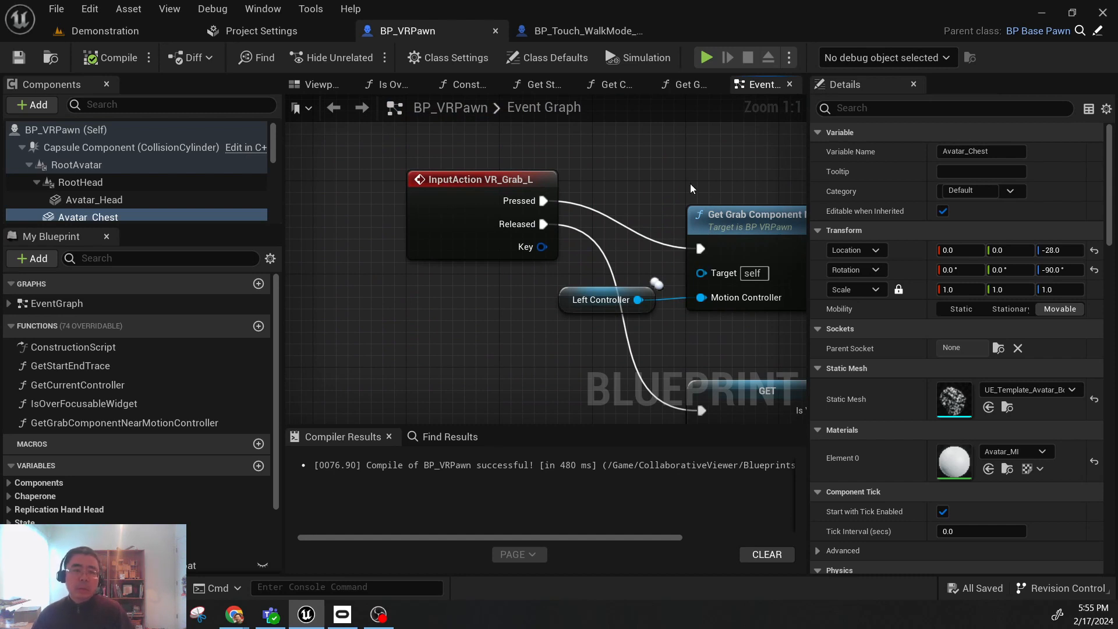
Step: Return to the Demonstration level, enlarge its viewport, and browse the placeable actor classes and the nav search results
left_click(146, 38)
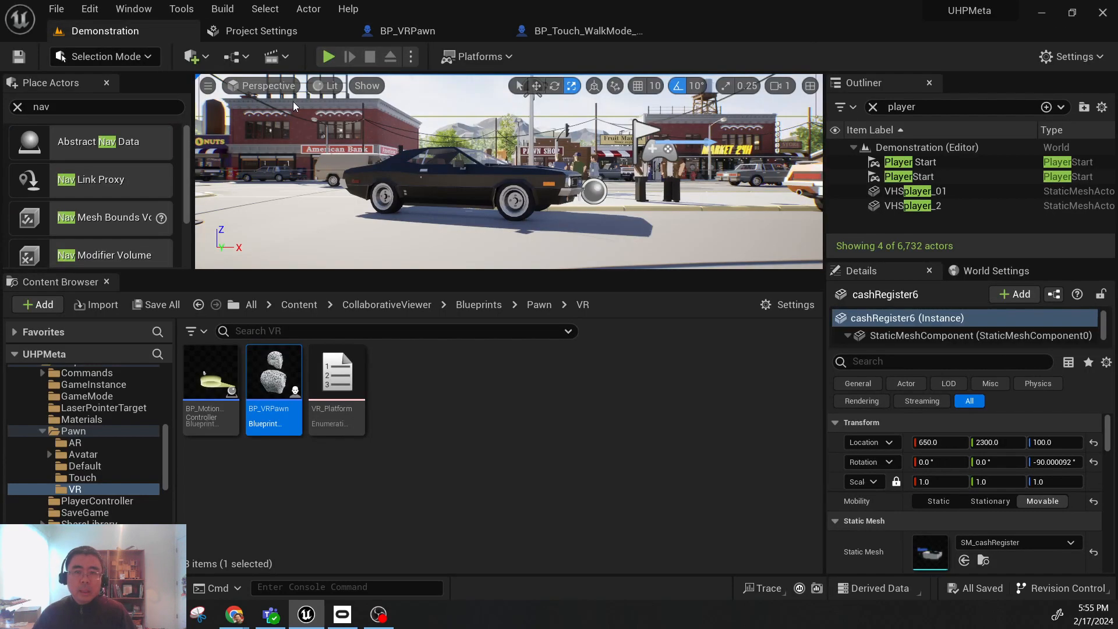
left_click_drag(682, 274, 681, 428)
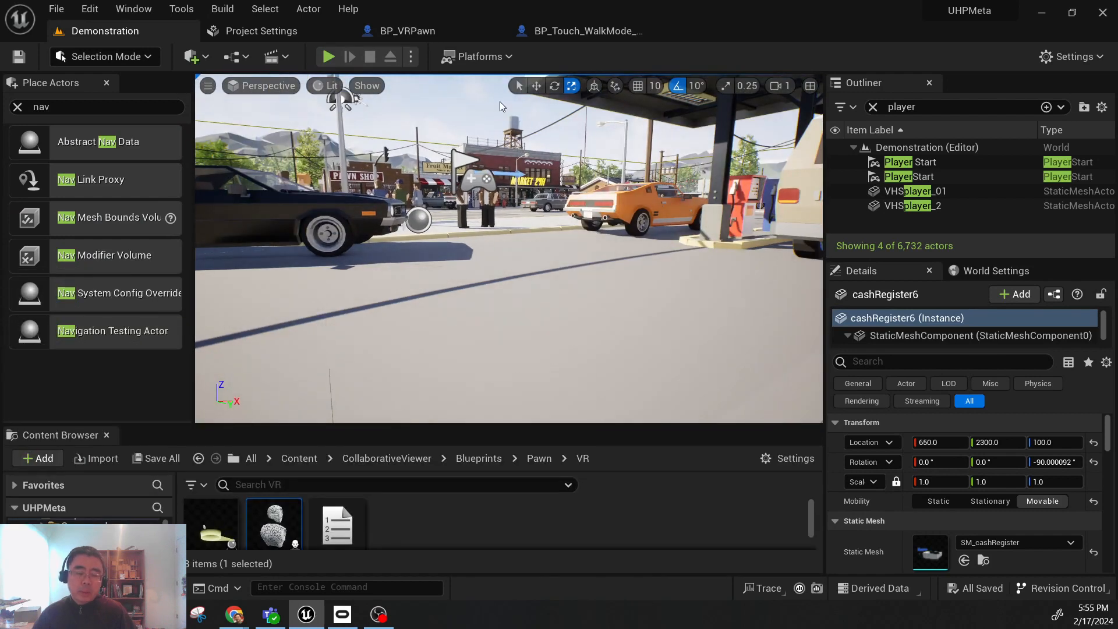
right_click_drag(247, 307, 246, 307)
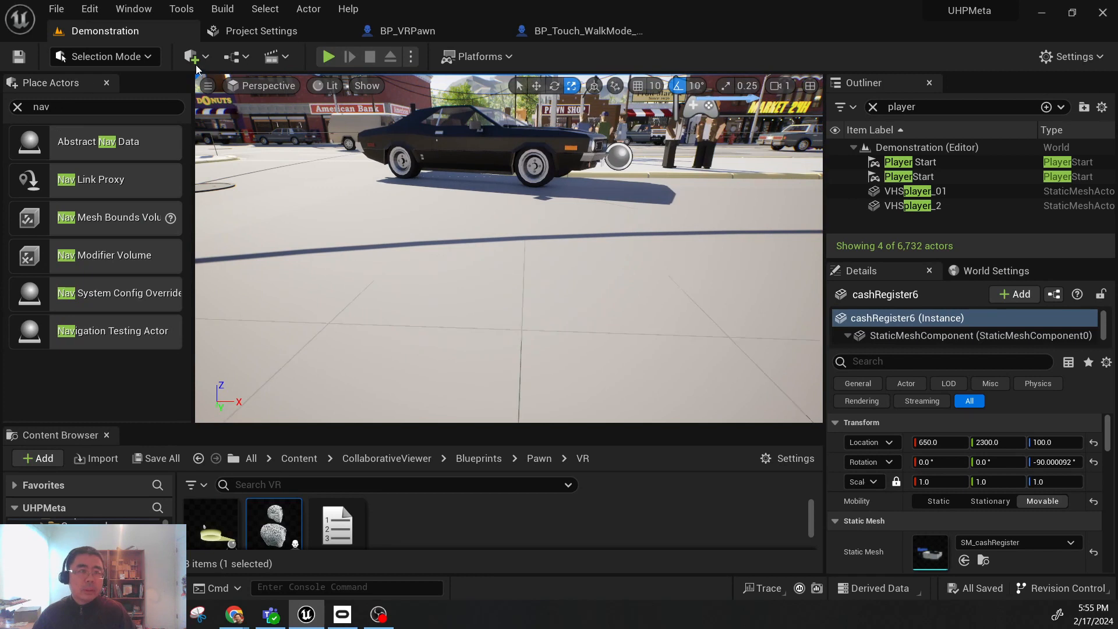
left_click(236, 57)
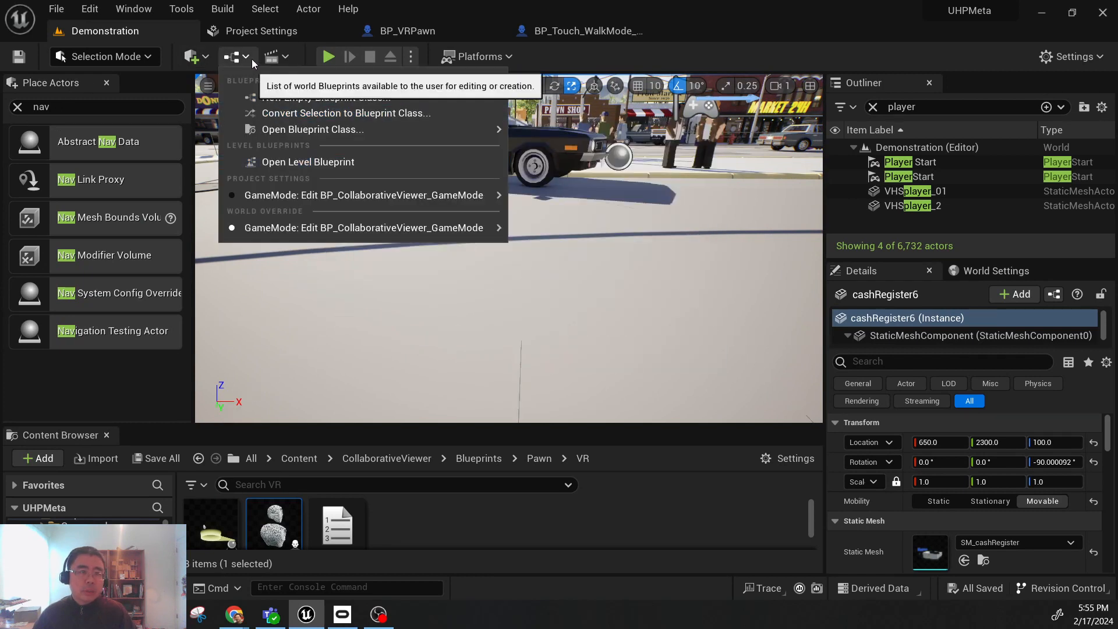
left_click(194, 56)
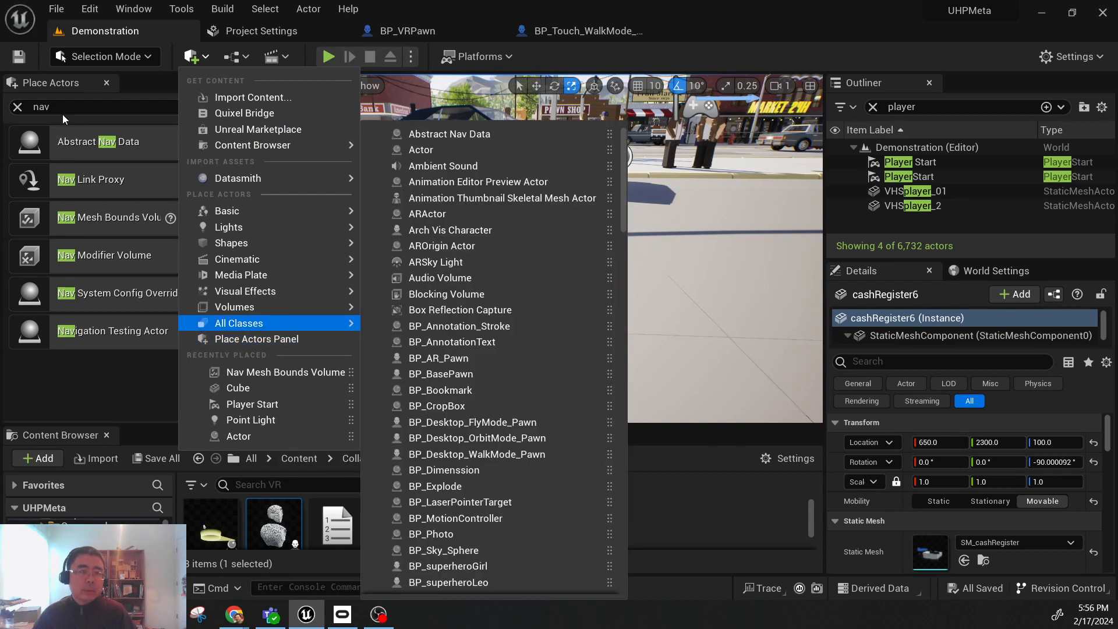
left_click(34, 109)
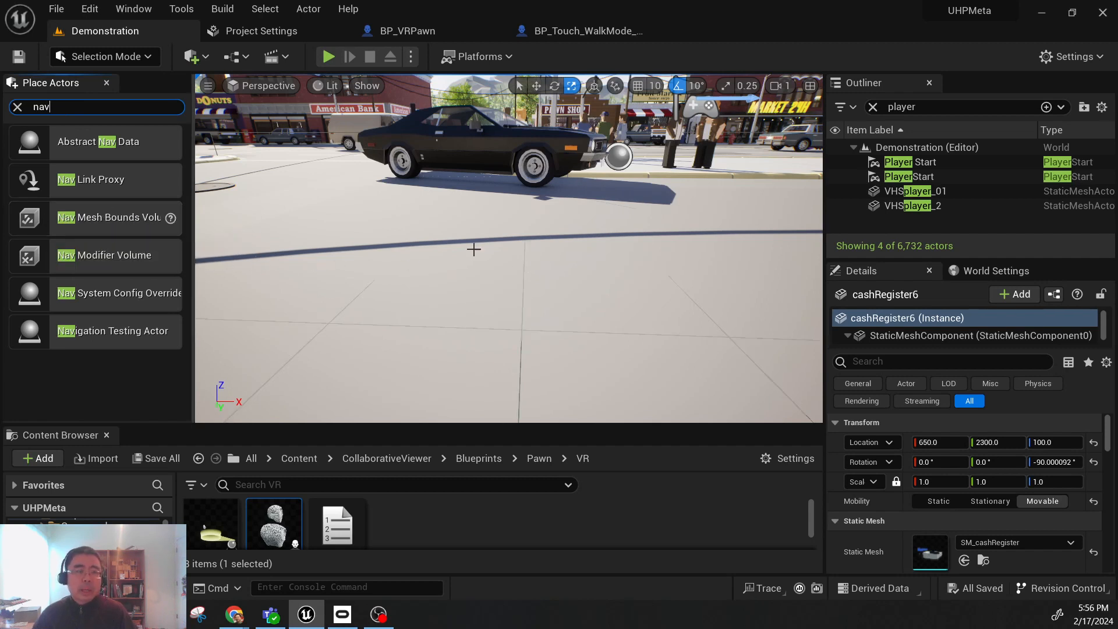
Step: Select the NavMeshBoundsVolume in the level, clear the Outliner filter, and focus the view on the volume around the gas station
right_click_drag(320, 275, 488, 242)
key("w")
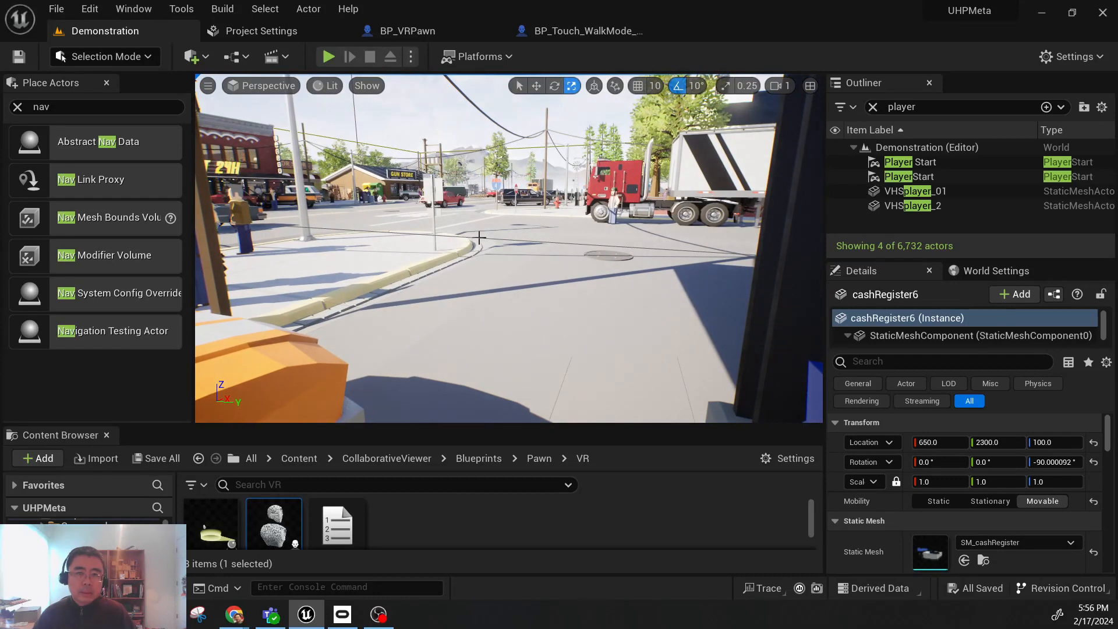
left_click_drag(478, 238, 479, 238)
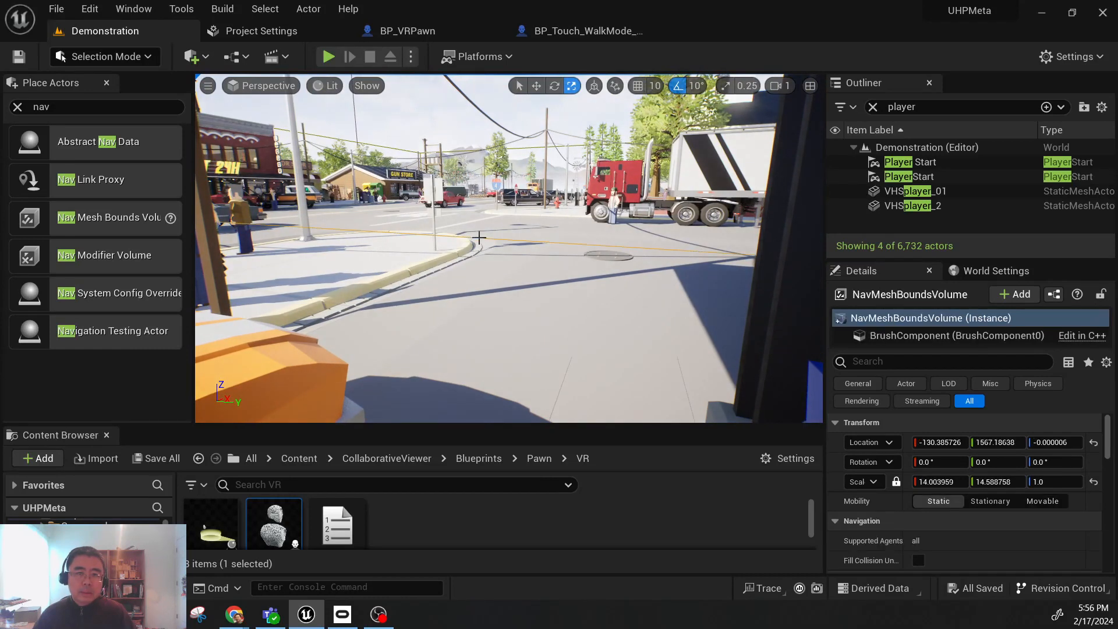
left_click(873, 106)
double_click(918, 210)
key("w")
right_click_drag(509, 248, 352, 250)
right_click_drag(432, 254, 309, 259)
key("w")
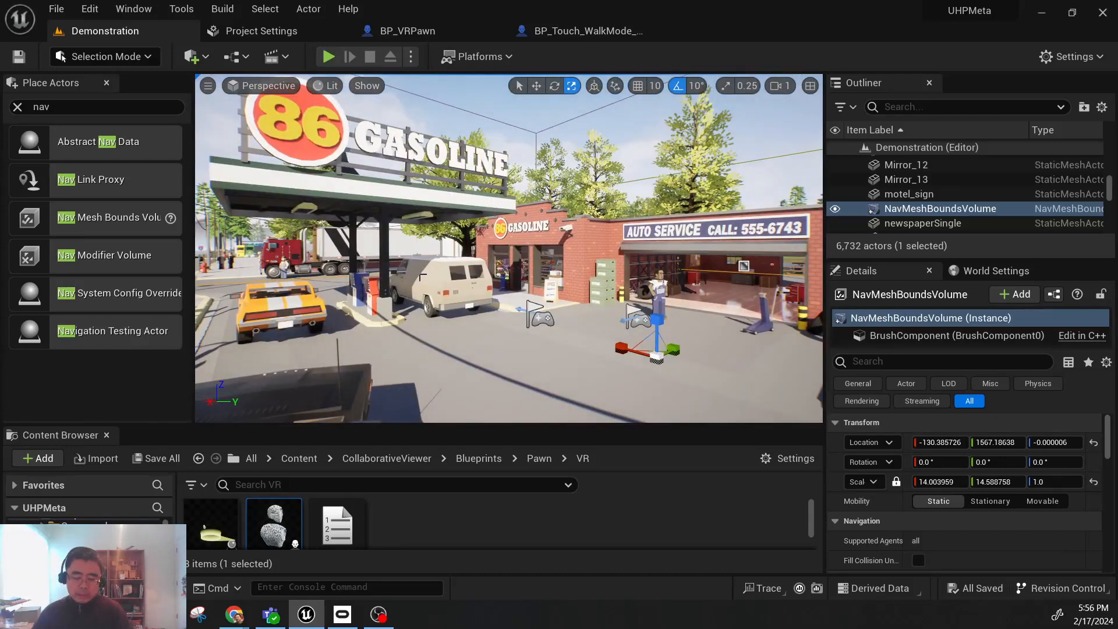
Step: Show the navigation mesh, examine its coverage in and around the gas station rooms, and hide it again
key("p")
right_click_drag(744, 266, 667, 236)
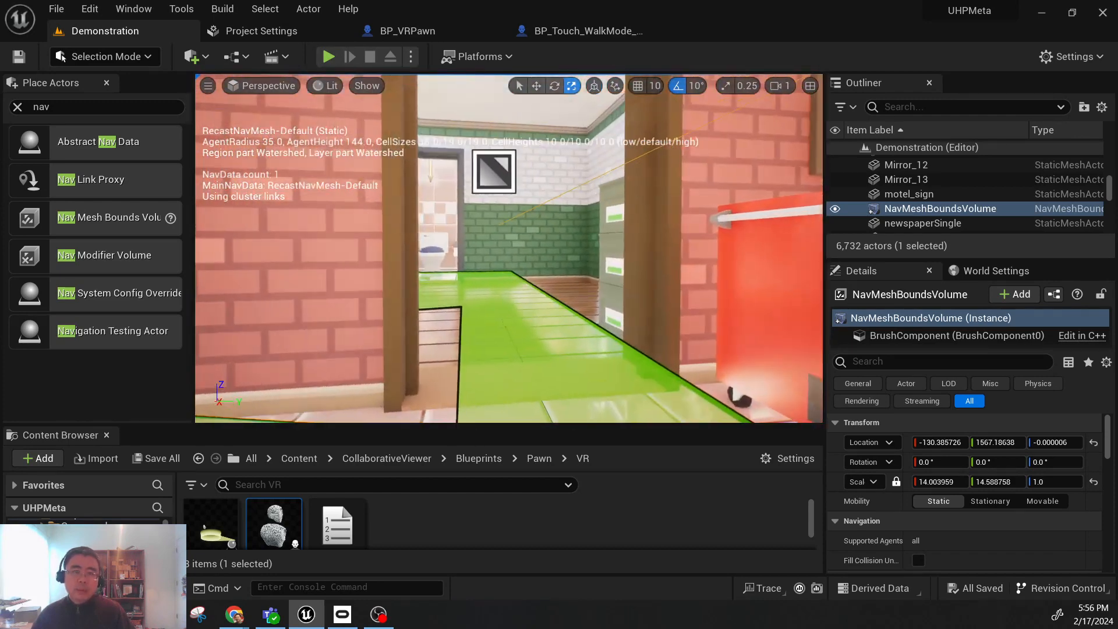
key("w")
mouse_move(509, 249)
right_mouse_down()
mouse_move(588, 252)
mouse_move(507, 249)
right_mouse_up()
key("s")
key("w")
right_click_drag(660, 287, 448, 271)
key("w")
key("s")
key("w")
key("p")
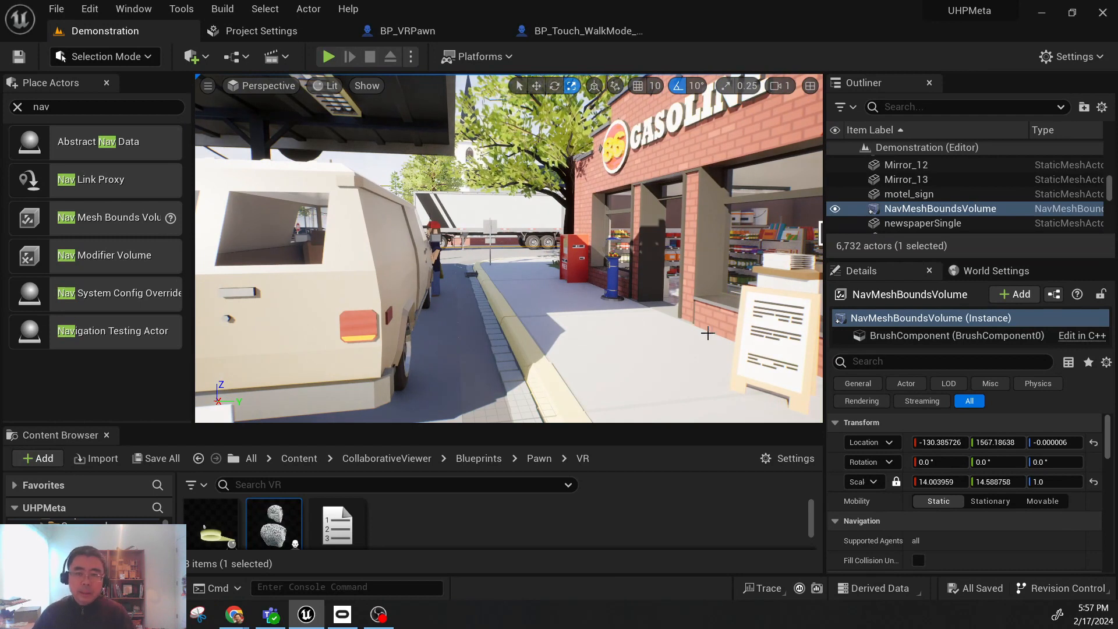
Step: Search the Content folder for "grab" to find the Grab component blueprint, and examine the component list of the donutsBoard_2 sign
right_click_drag(536, 286, 543, 286)
left_click(528, 288)
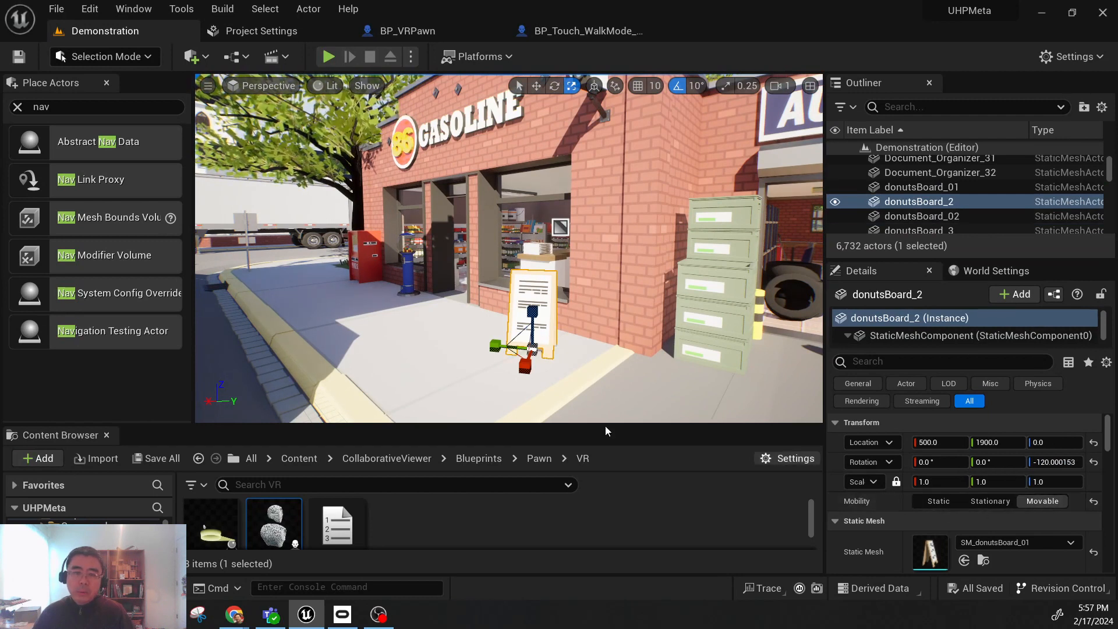
left_click_drag(305, 430, 300, 370)
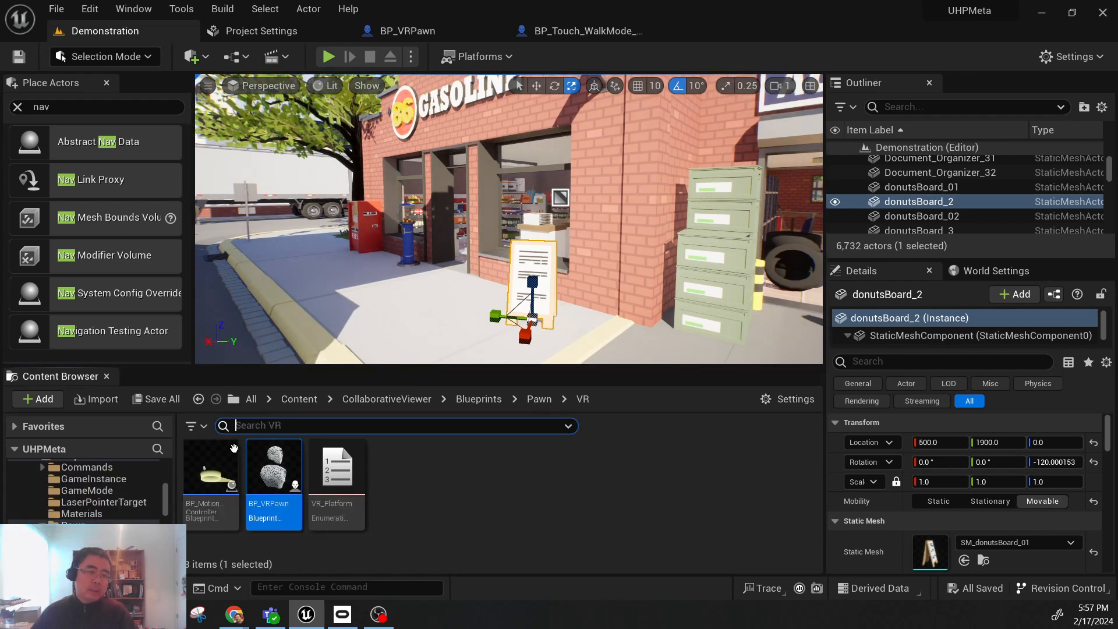
scroll(161, 502, "up", 5)
scroll(87, 484, "up", 3)
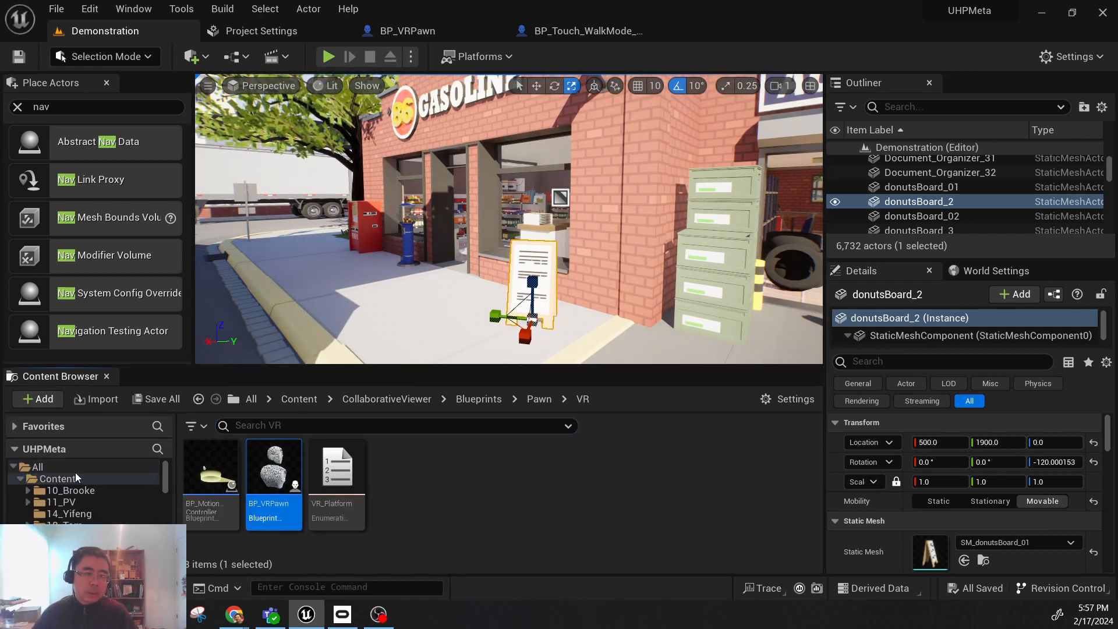
left_click(59, 478)
left_click(336, 426)
type("grab")
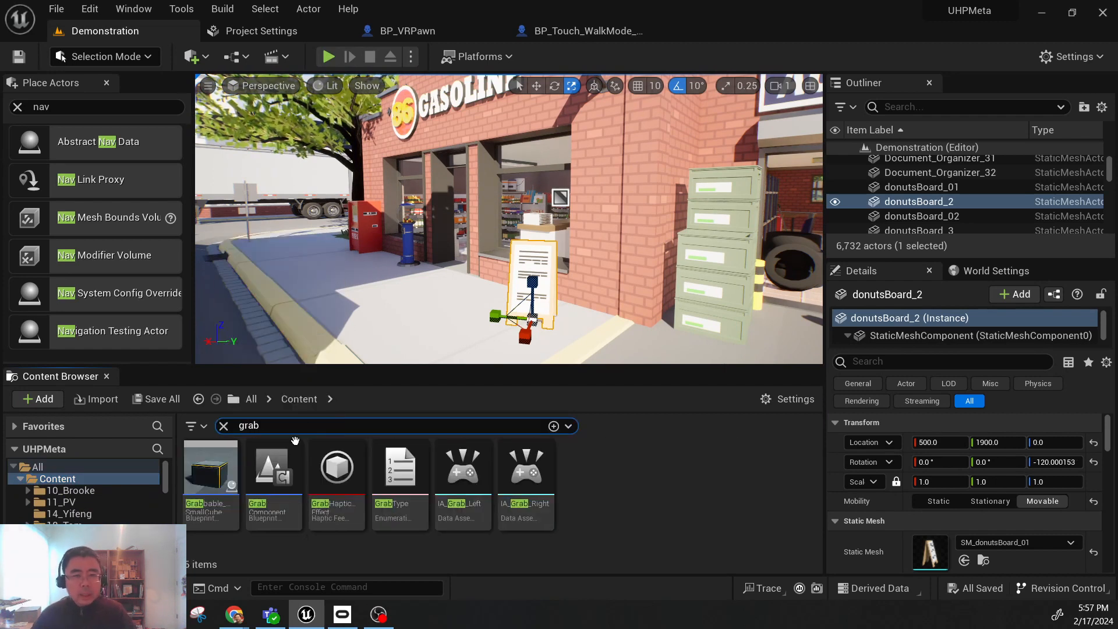
left_click(294, 447)
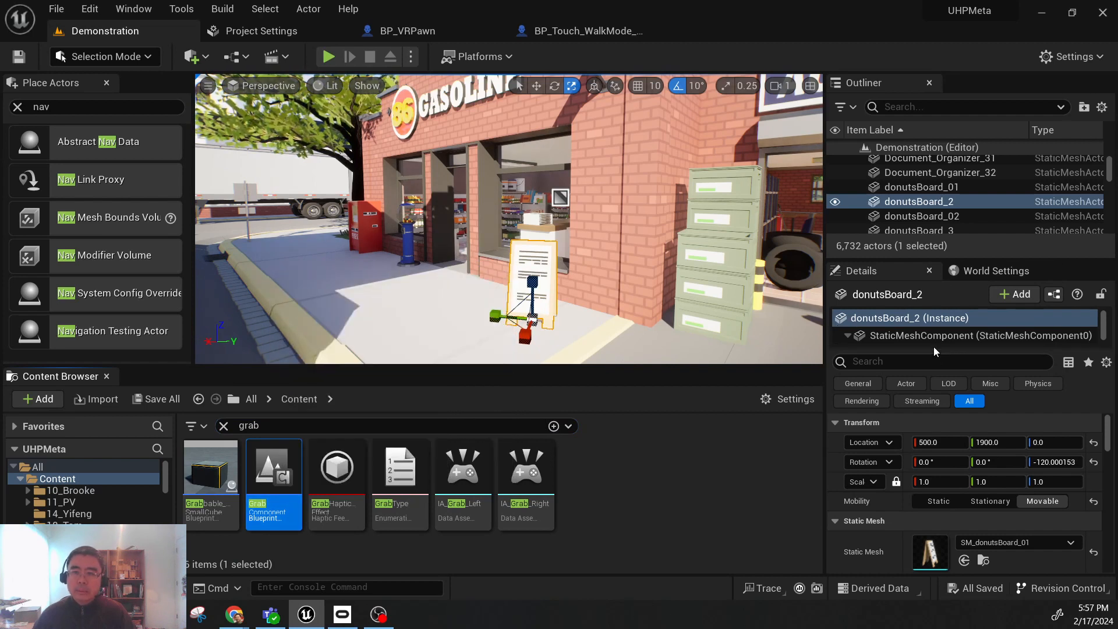
left_click_drag(936, 348, 935, 413)
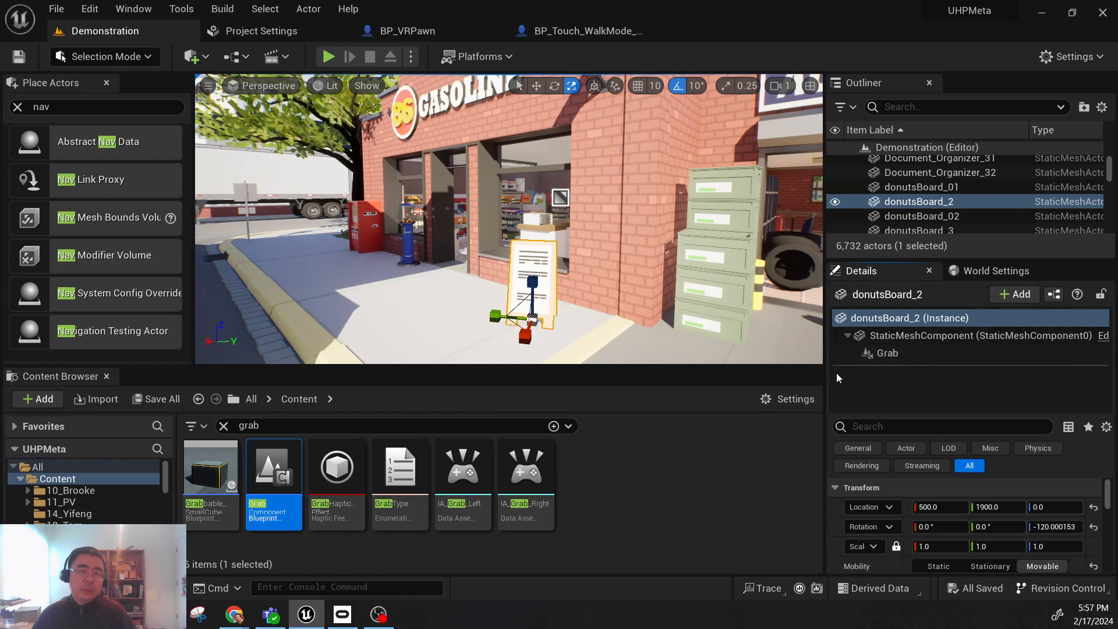
Step: Select the blue candy_machine_2 beside the store entrance and examine its component list
right_click_drag(515, 298, 481, 294)
key("w")
key("w")
right_click_drag(414, 216, 533, 217)
left_click(417, 217)
mouse_move(417, 216)
right_mouse_down()
mouse_move(416, 198)
mouse_move(426, 217)
right_mouse_up()
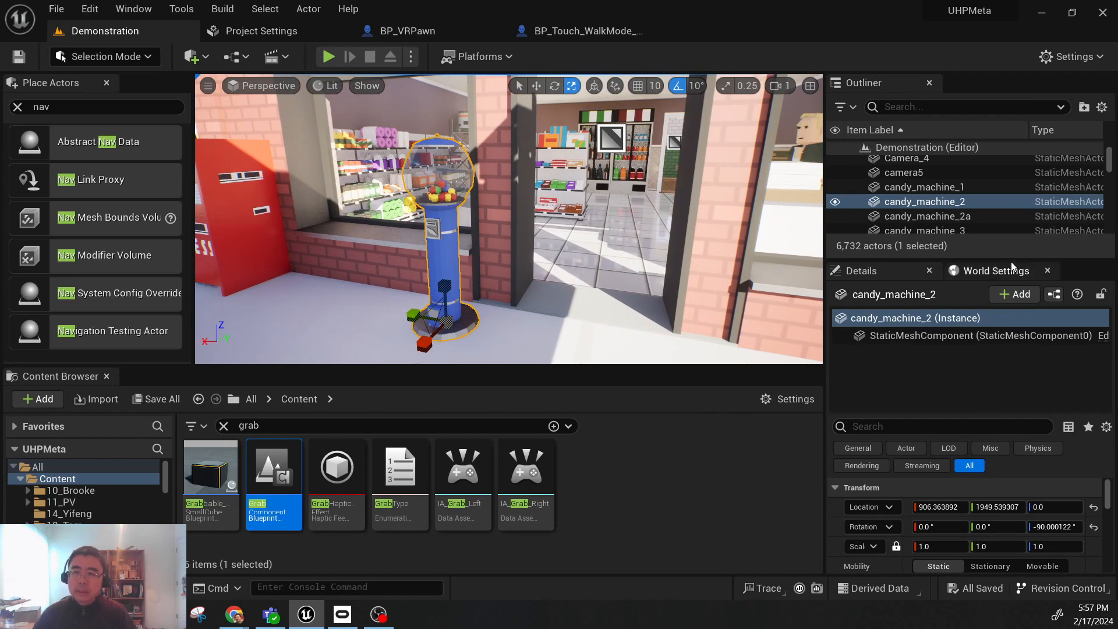
left_click_drag(1029, 258, 1028, 285)
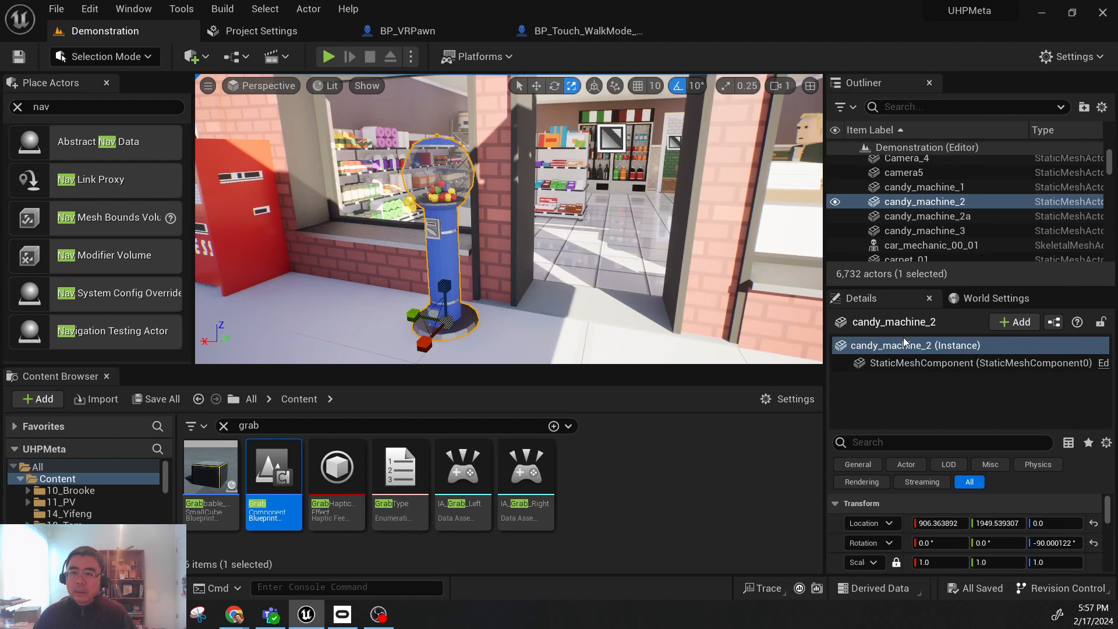
left_click(898, 363)
left_click(900, 349)
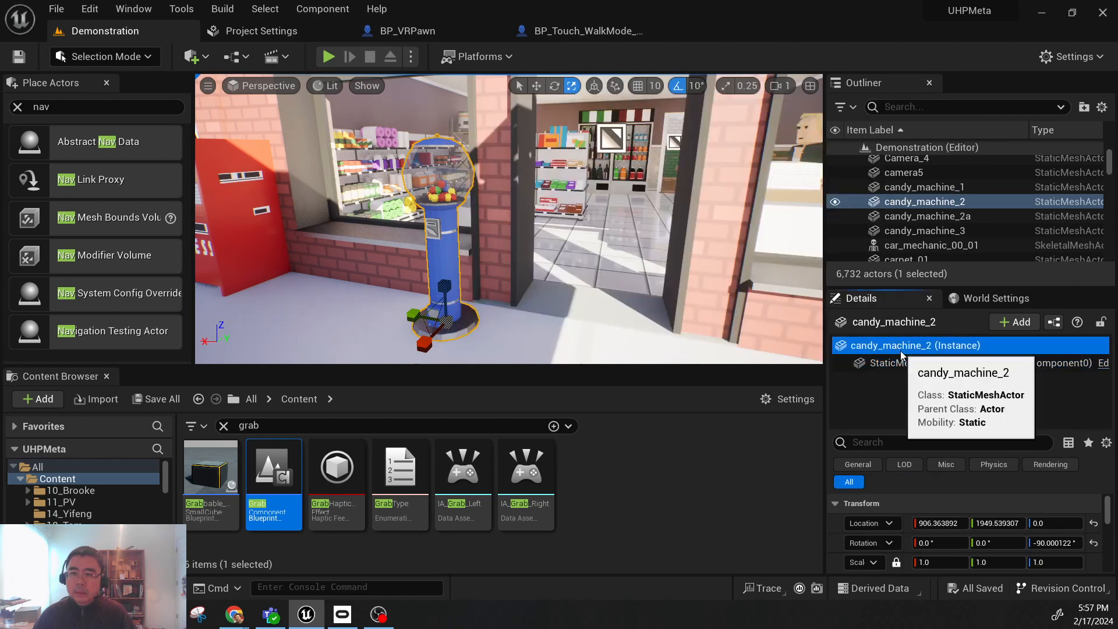
left_click(901, 365)
left_click(897, 216)
left_click(908, 201)
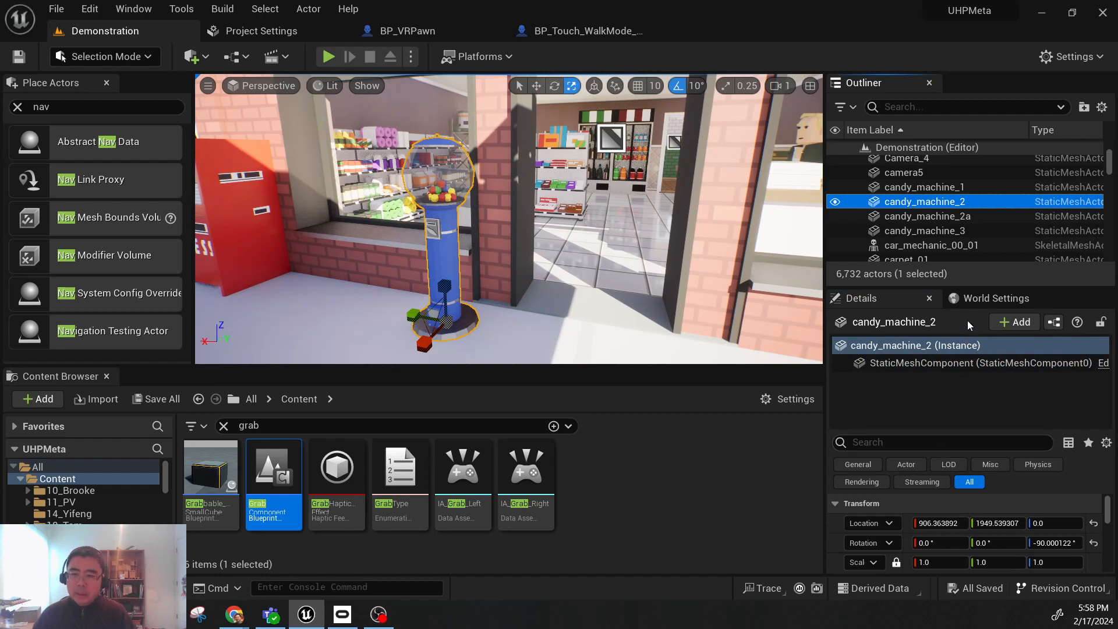
Step: Make room for the candy machine's Transform properties and set its mobility to Movable
left_click_drag(990, 287, 991, 228)
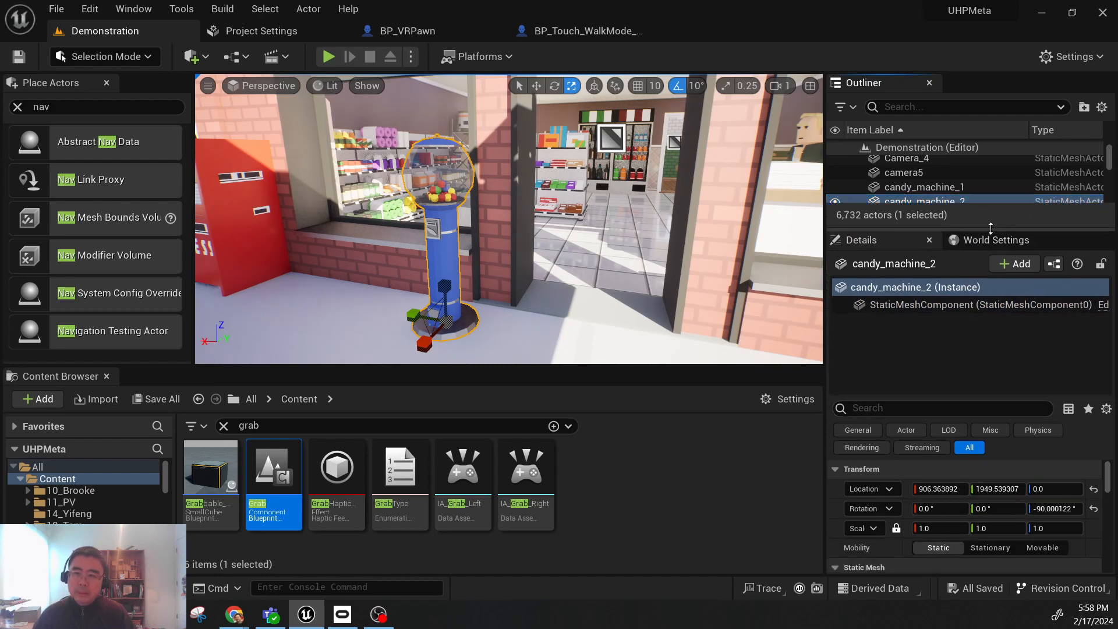
left_click_drag(944, 396, 936, 314)
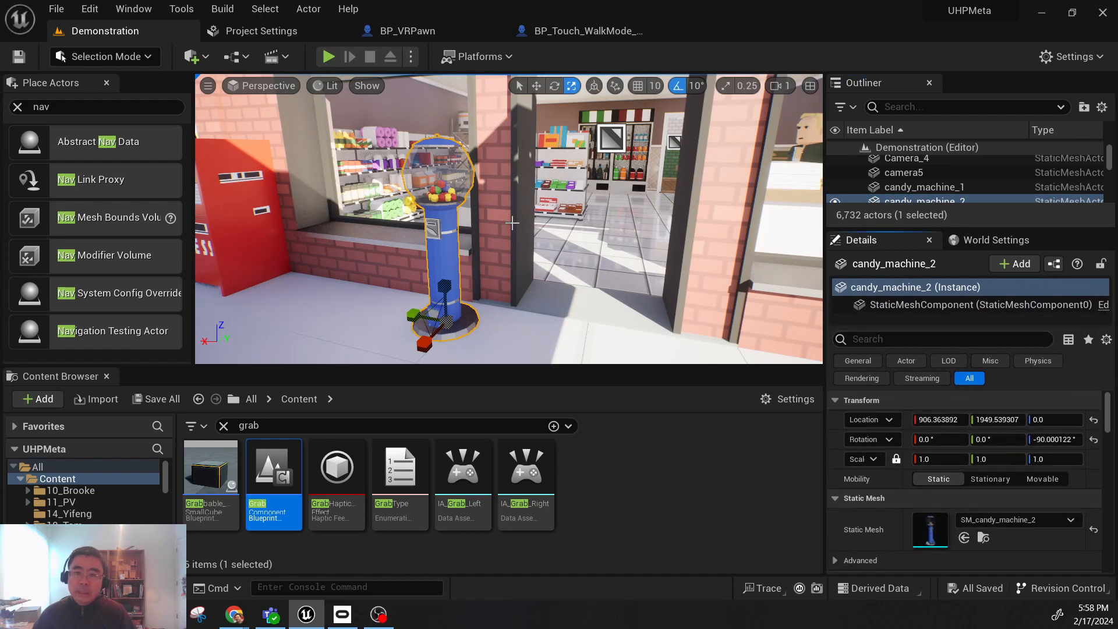
left_click(1042, 481)
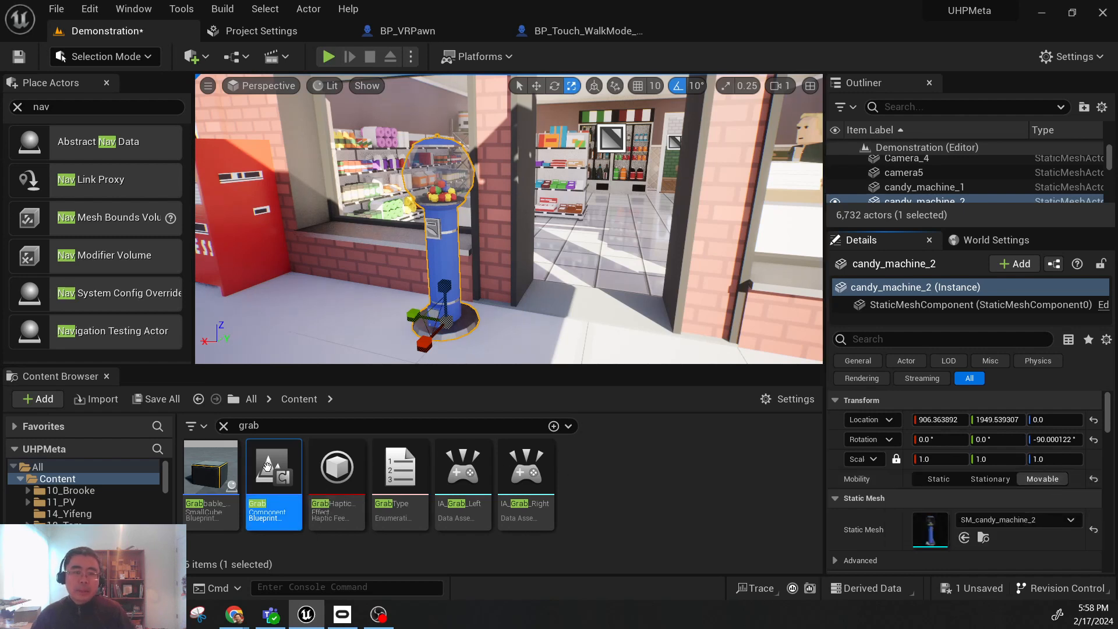
Step: Add the Grab component to candy_machine_2 and show the component's details
left_click_drag(280, 477, 902, 291)
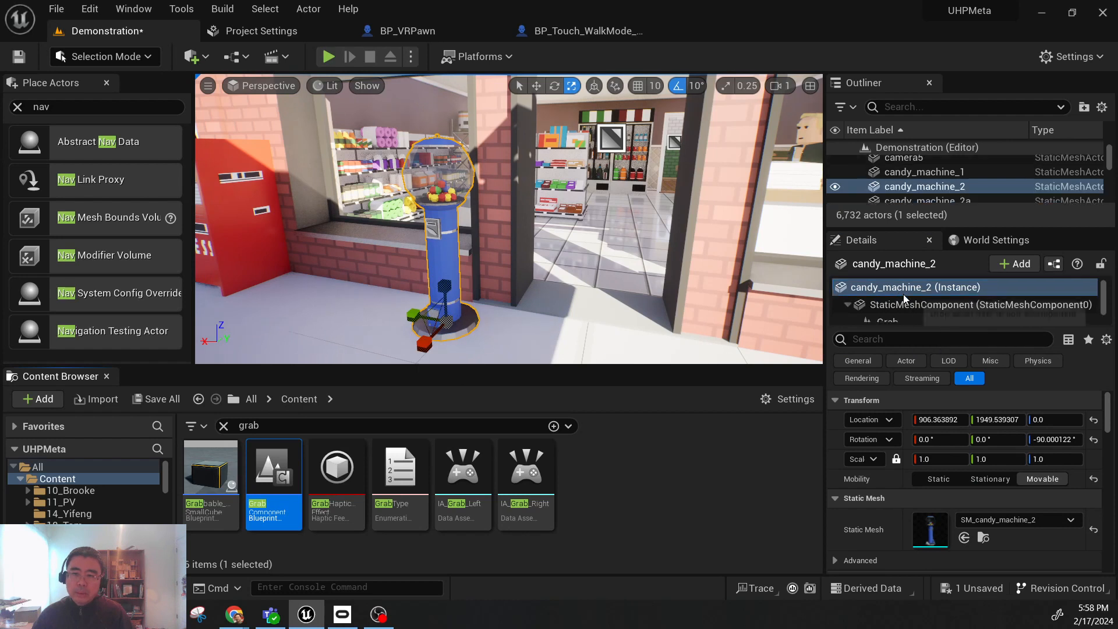
left_click_drag(906, 330, 906, 336)
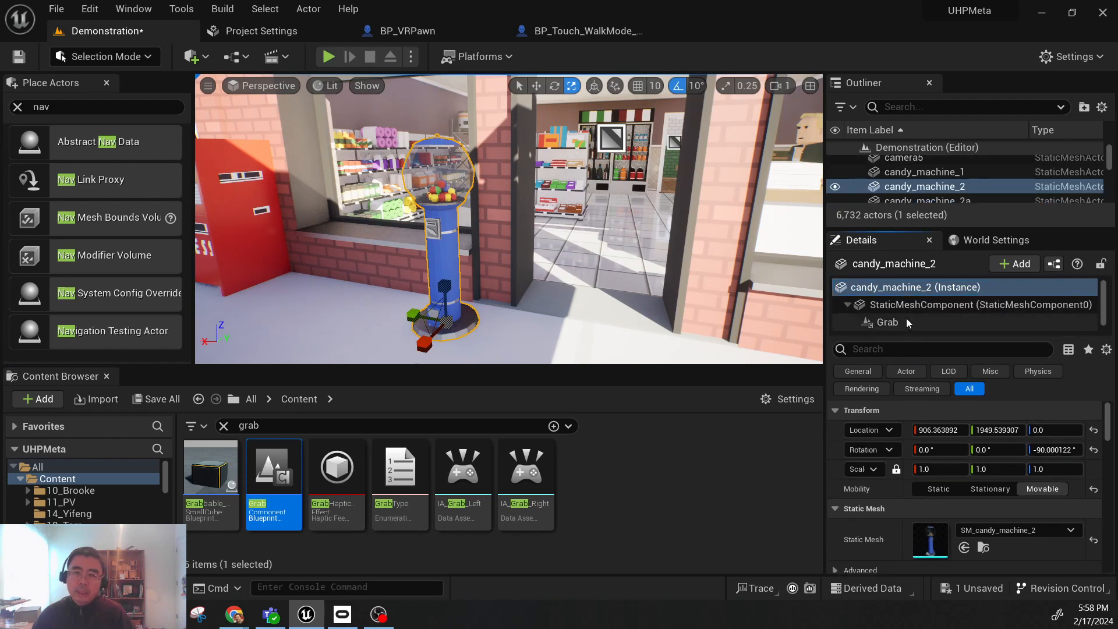
left_click(893, 320)
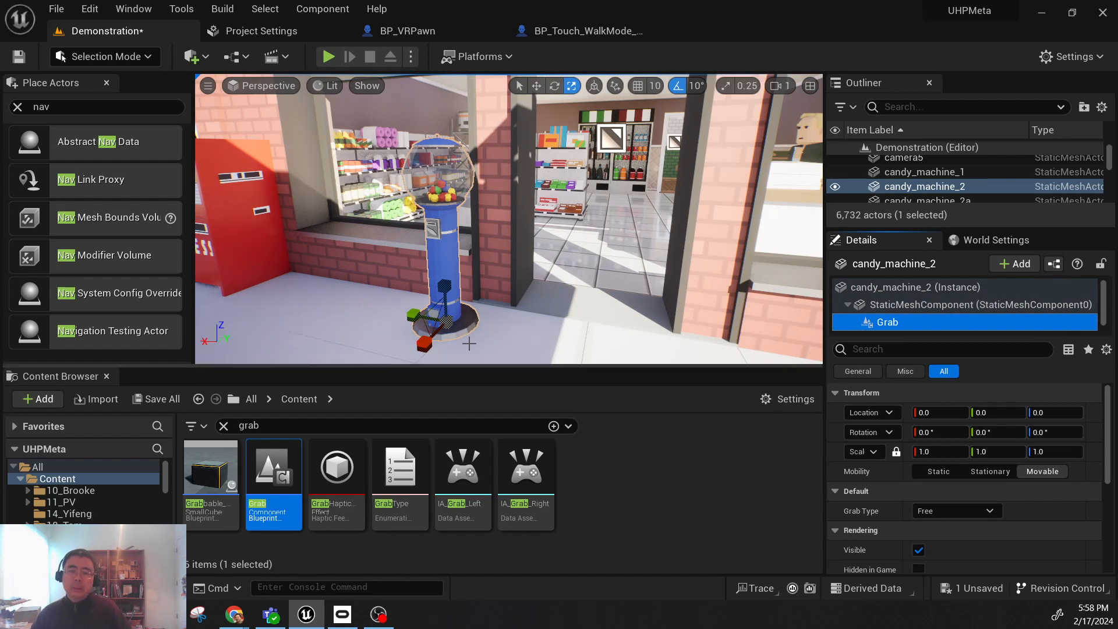
Step: Inspect the components of cashRegister6 and Cup_11 on the store counter, including the Grab component's details on the cup
right_click_drag(697, 281, 680, 254)
left_click(607, 243)
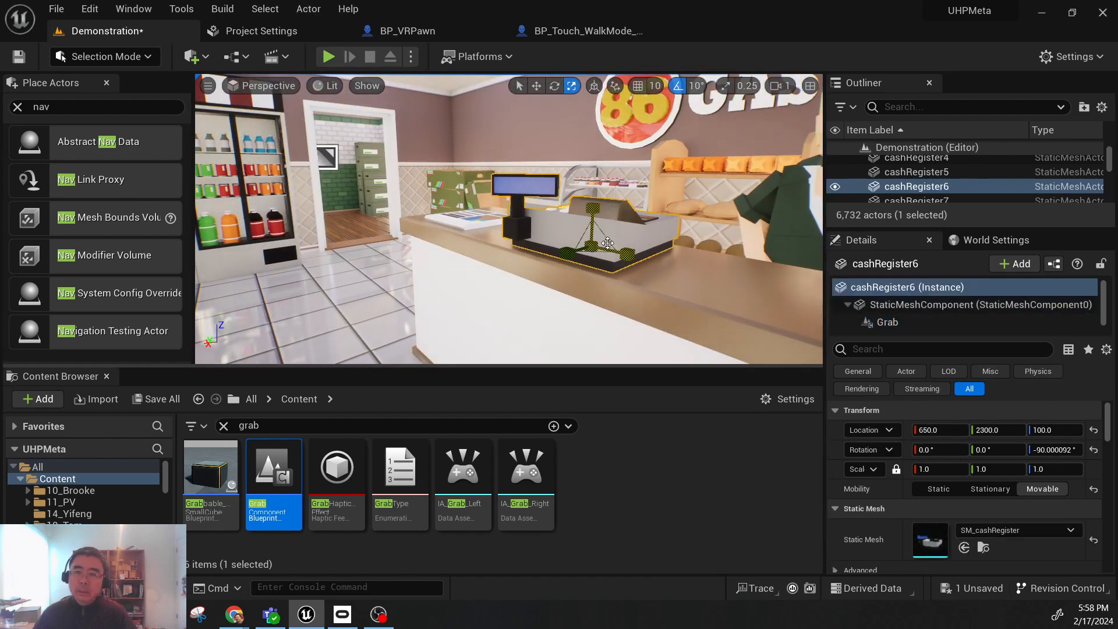
right_click_drag(608, 242, 698, 237)
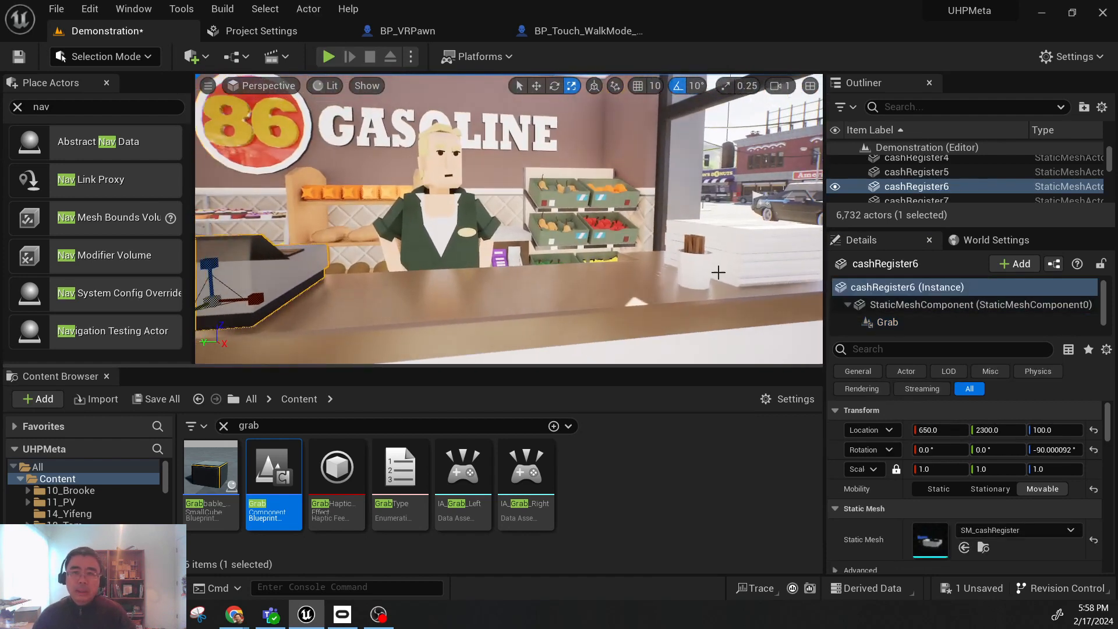
left_click(699, 268)
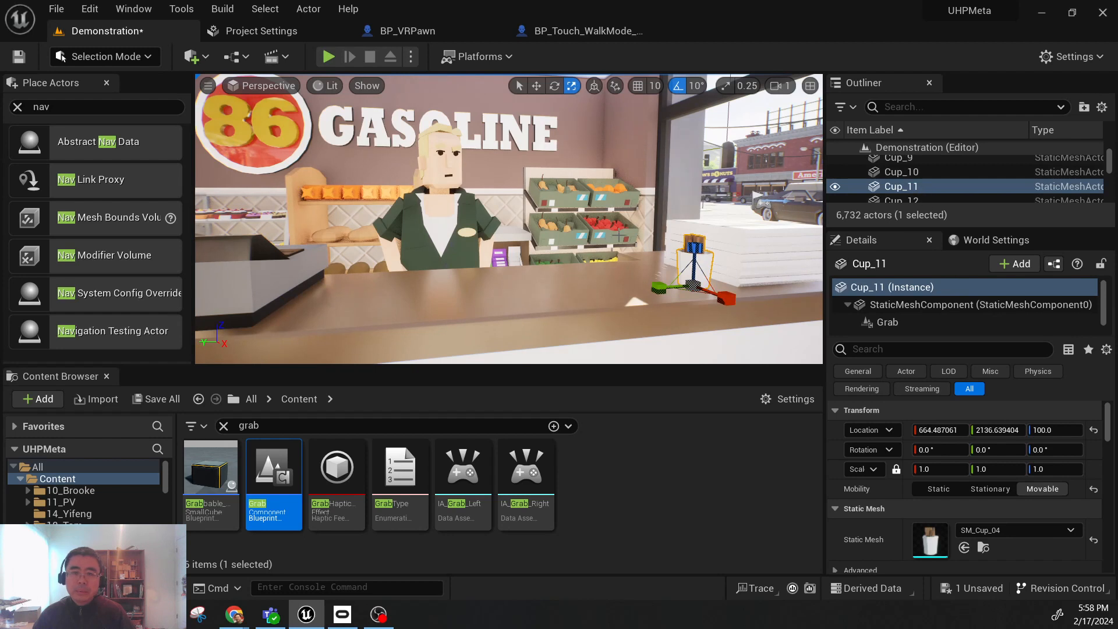
key("f")
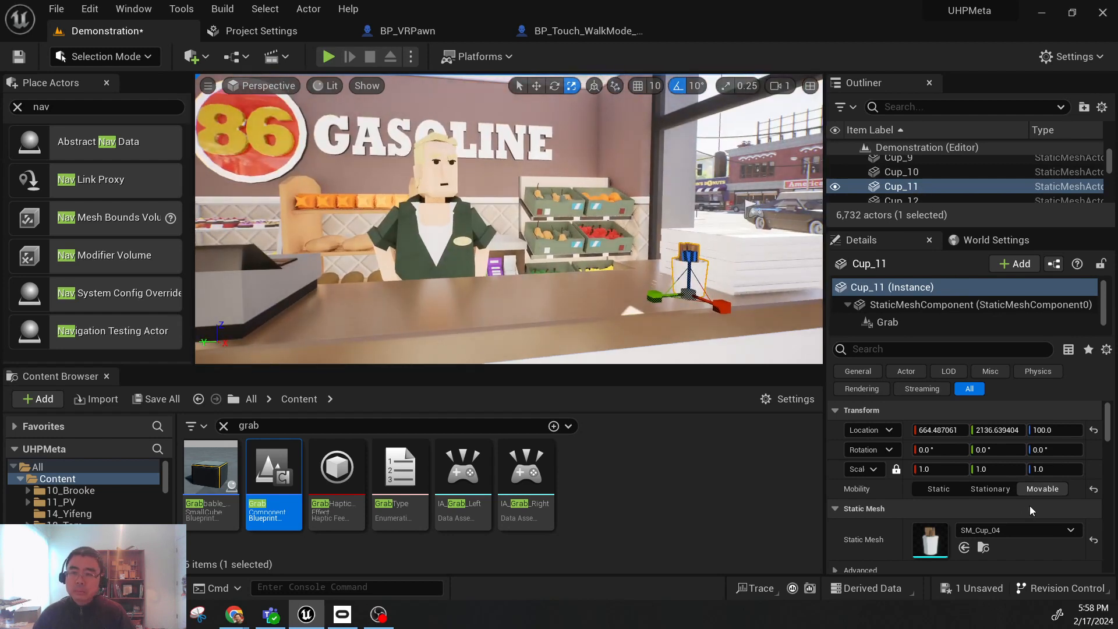
left_click(893, 323)
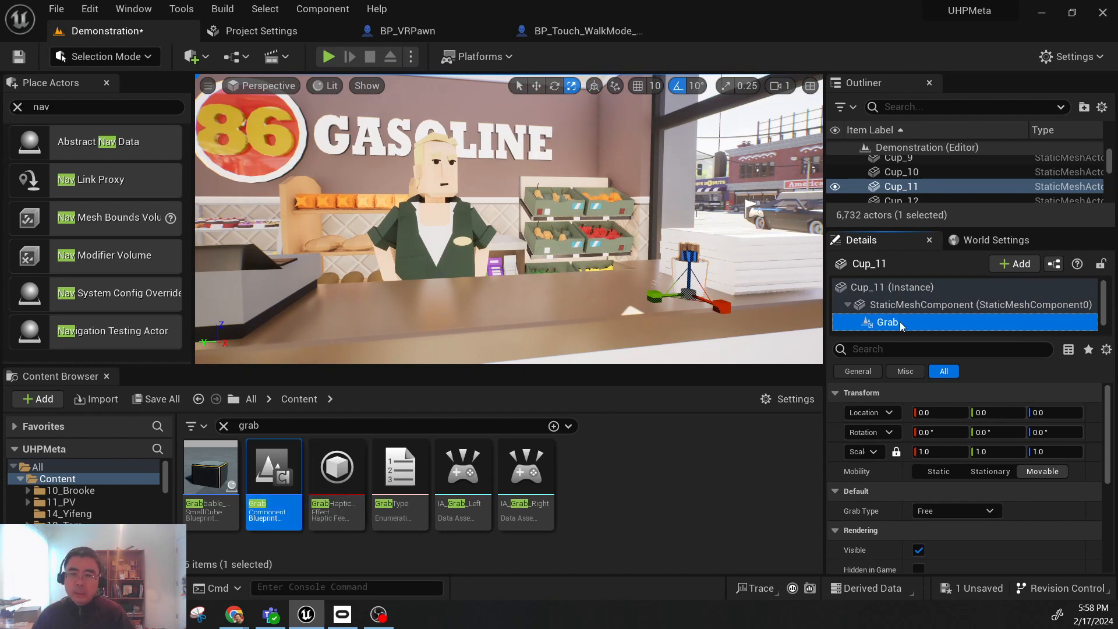
Step: Review the play mode and multiplayer options for VR preview, and switch to the Meta Oculus desktop app
right_click_drag(719, 270, 565, 249)
key("w")
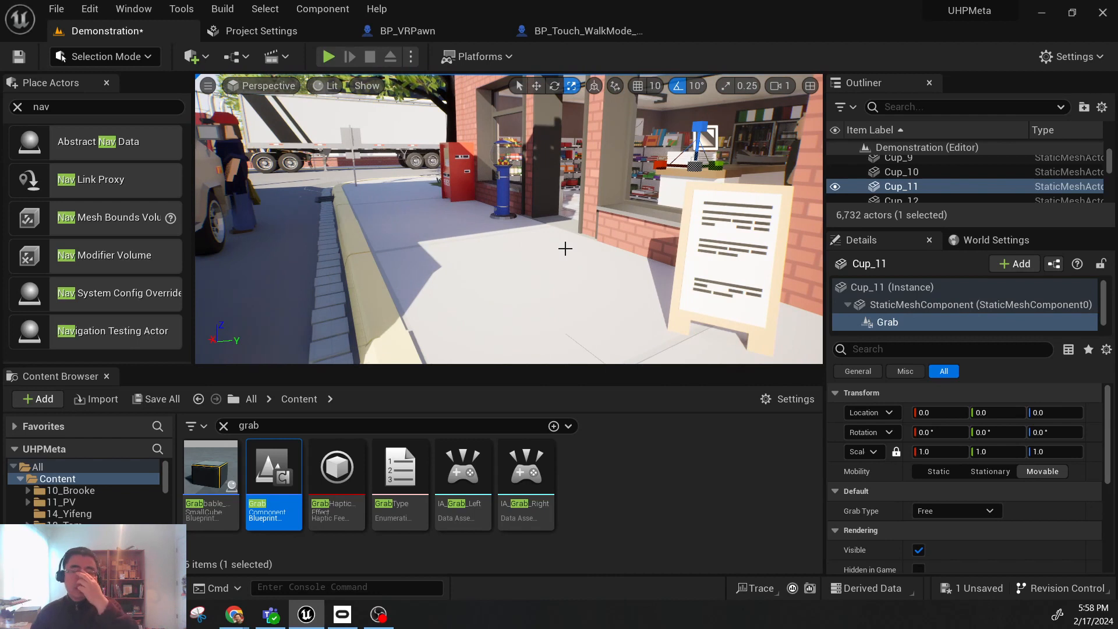
left_click(411, 55)
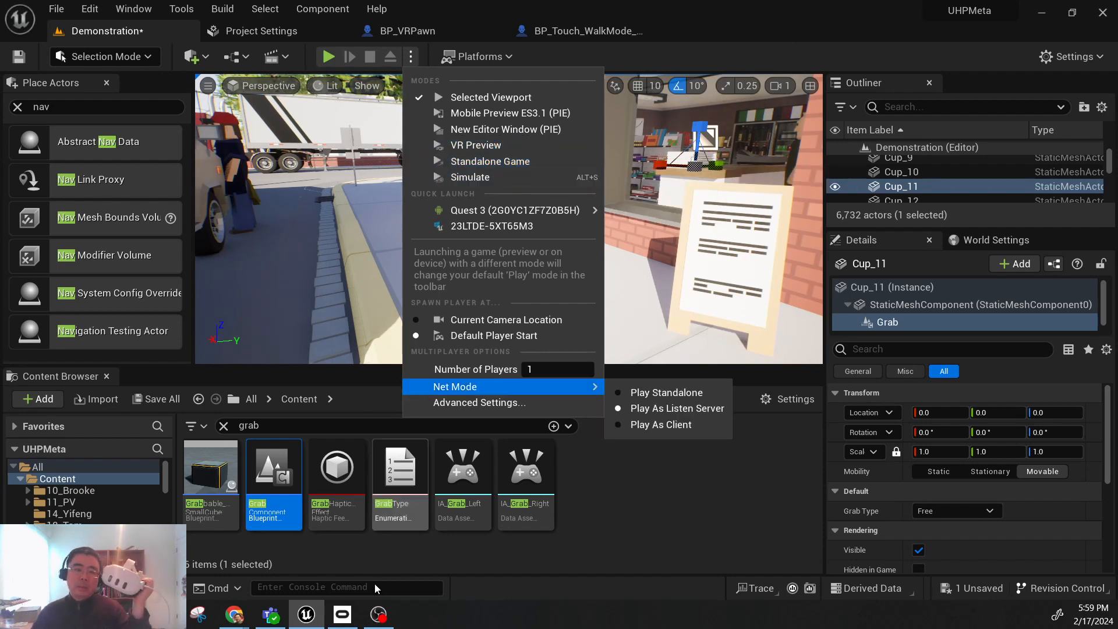
left_click(345, 619)
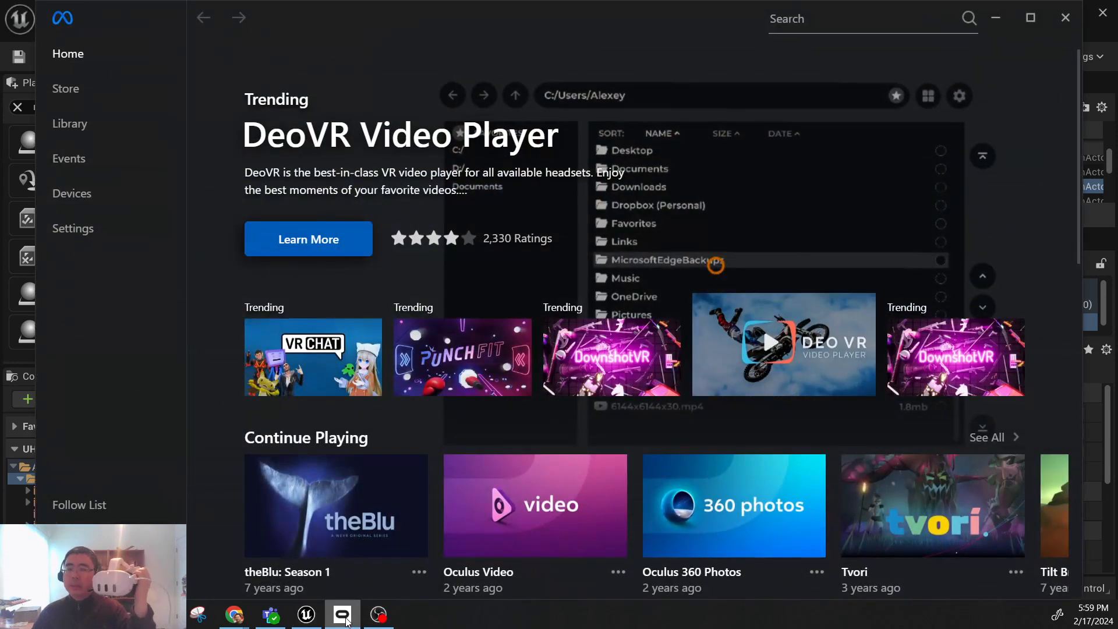
Step: Check the General settings in the Meta Oculus desktop app for Unknown Sources and the OpenXR runtime, and return to Unreal Editor
left_click(344, 619)
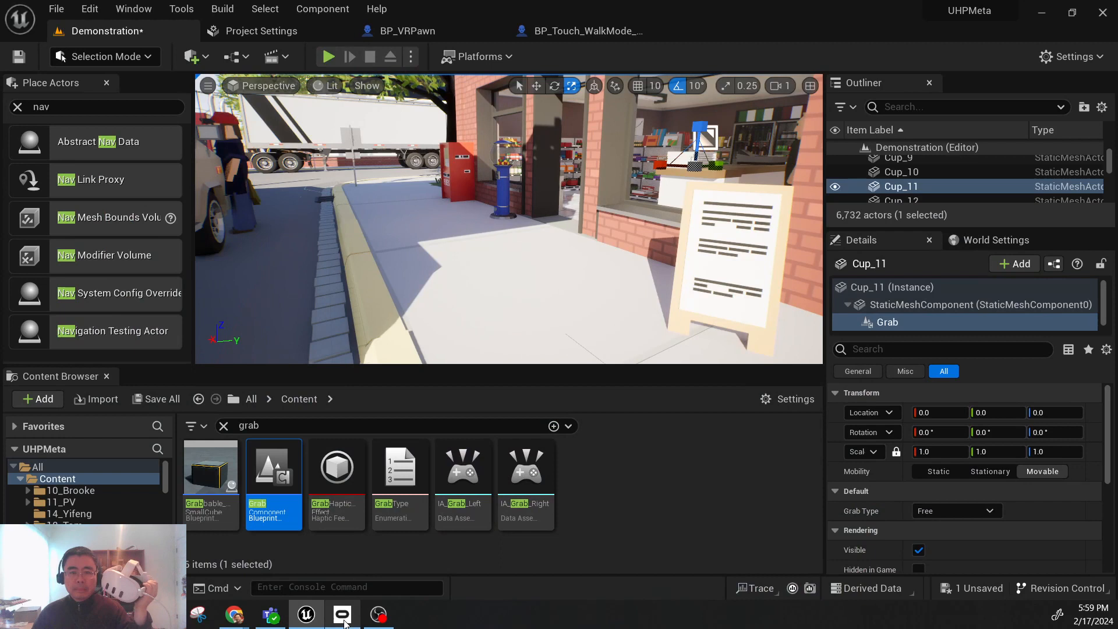
left_click(344, 618)
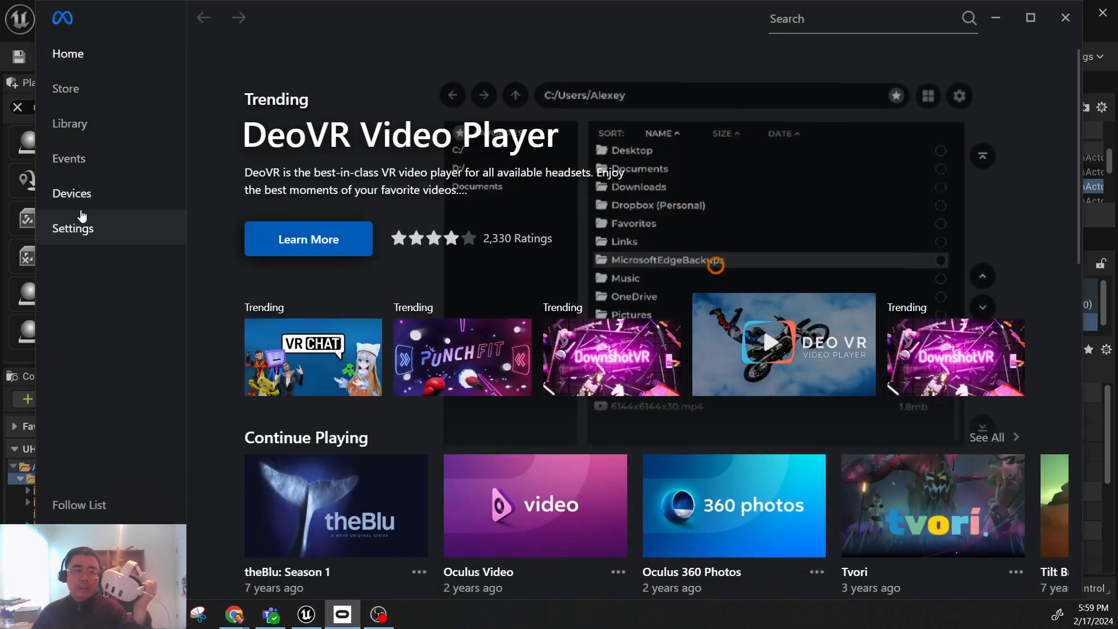
left_click(109, 228)
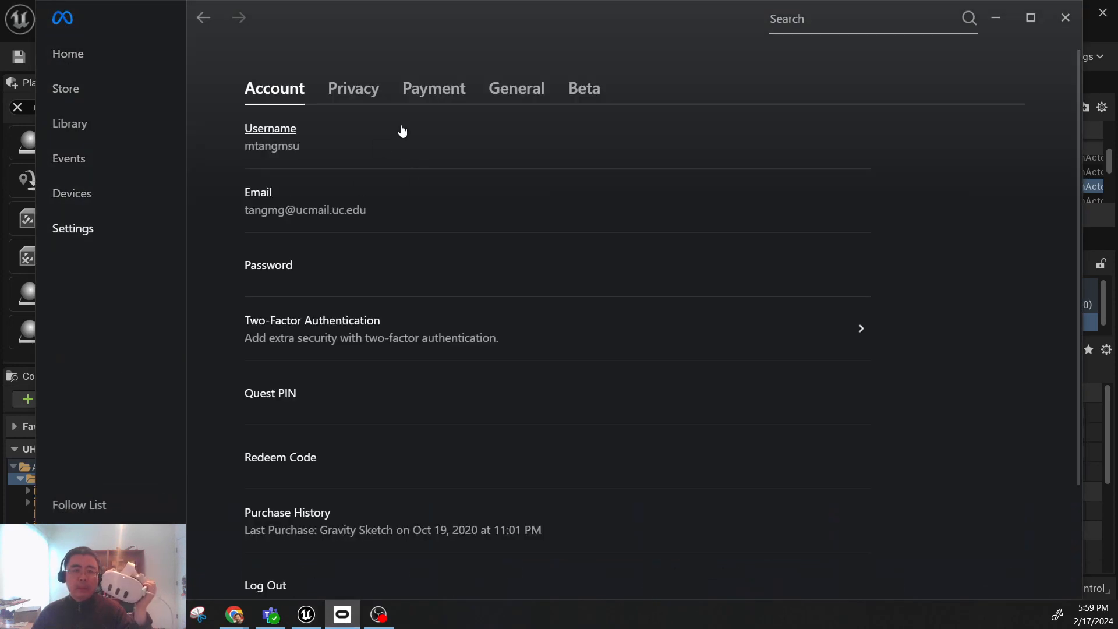
left_click(528, 98)
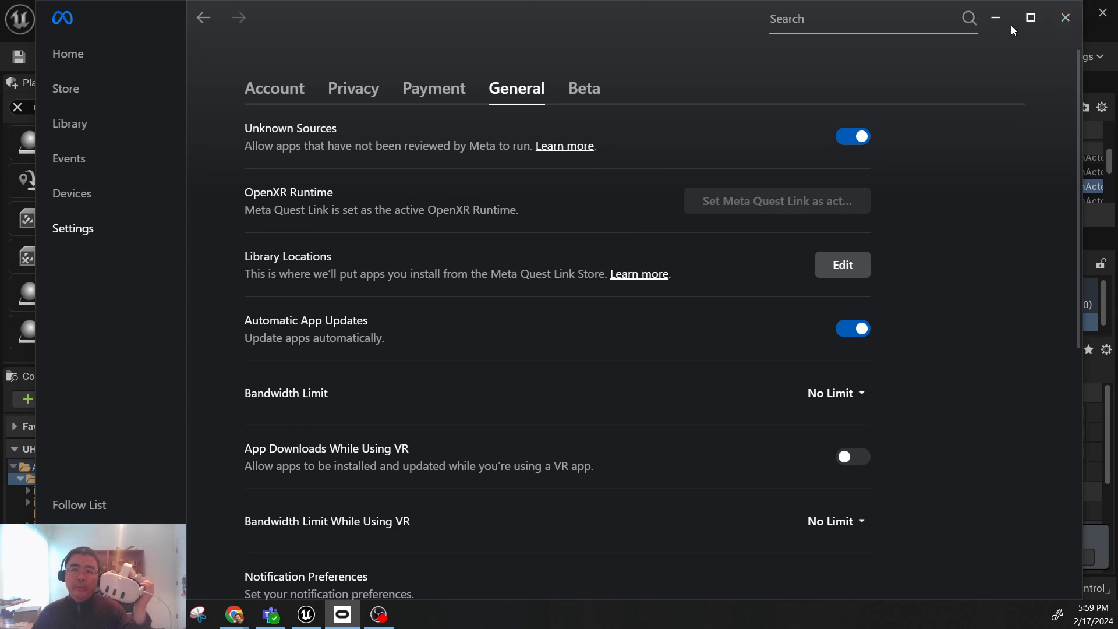
left_click(996, 20)
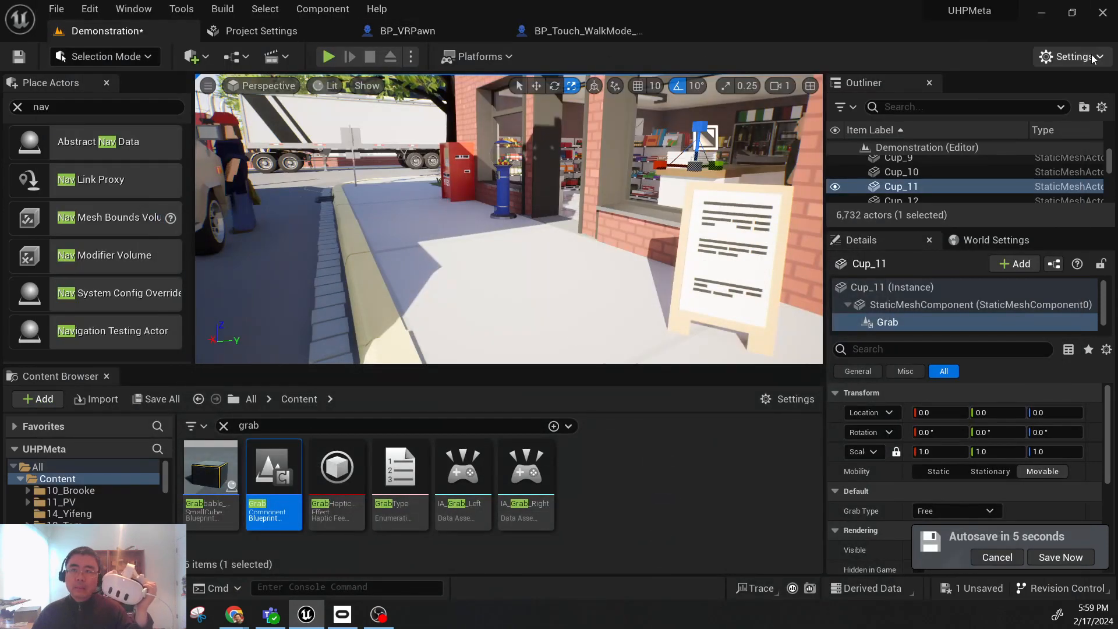
Step: Search the project's plugins for openx to check the OpenXR plugin, and close the plugin list
left_click(1070, 57)
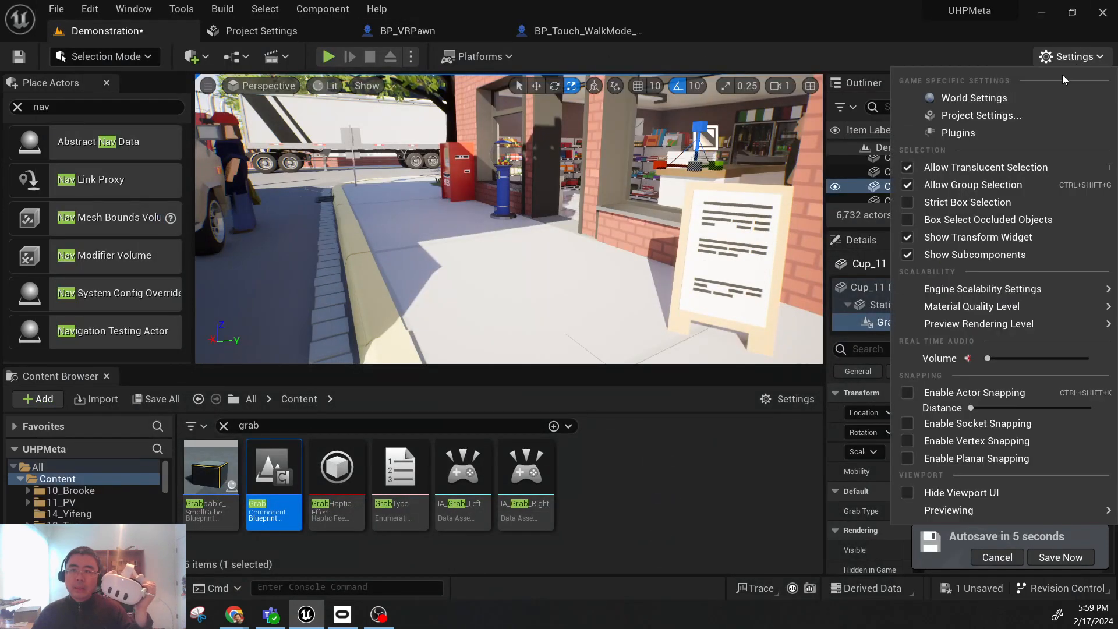
left_click(998, 137)
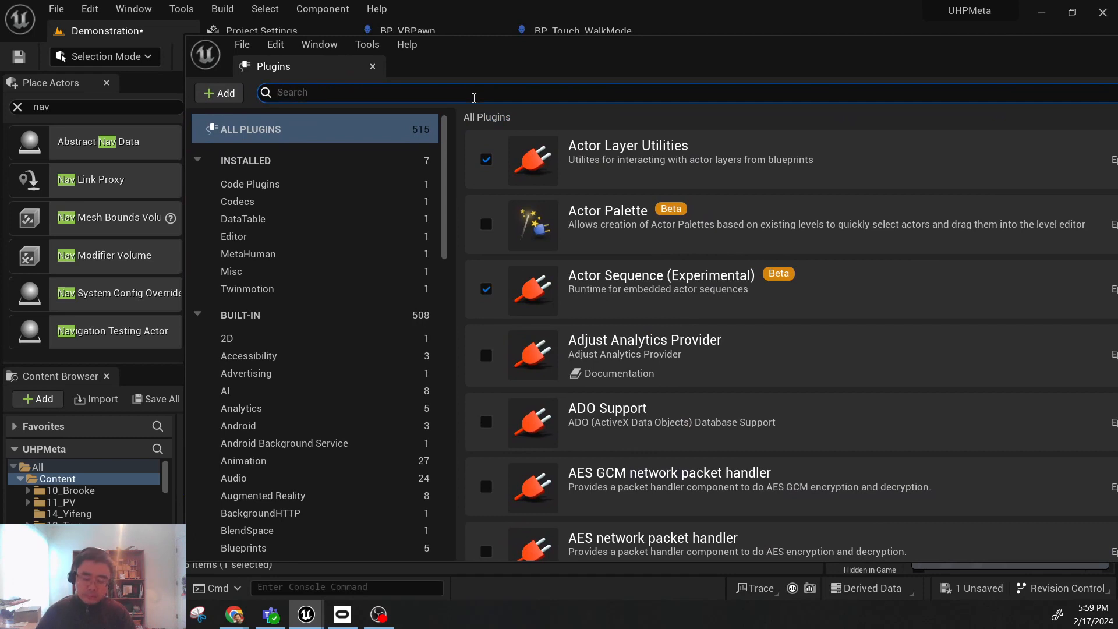
type("openx")
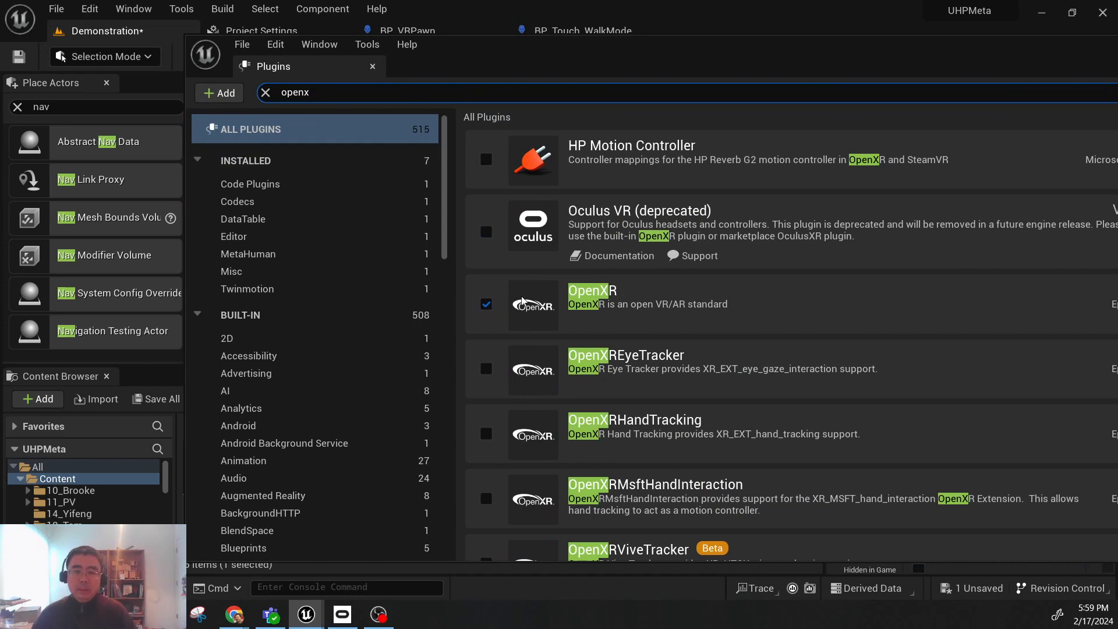
left_click(377, 70)
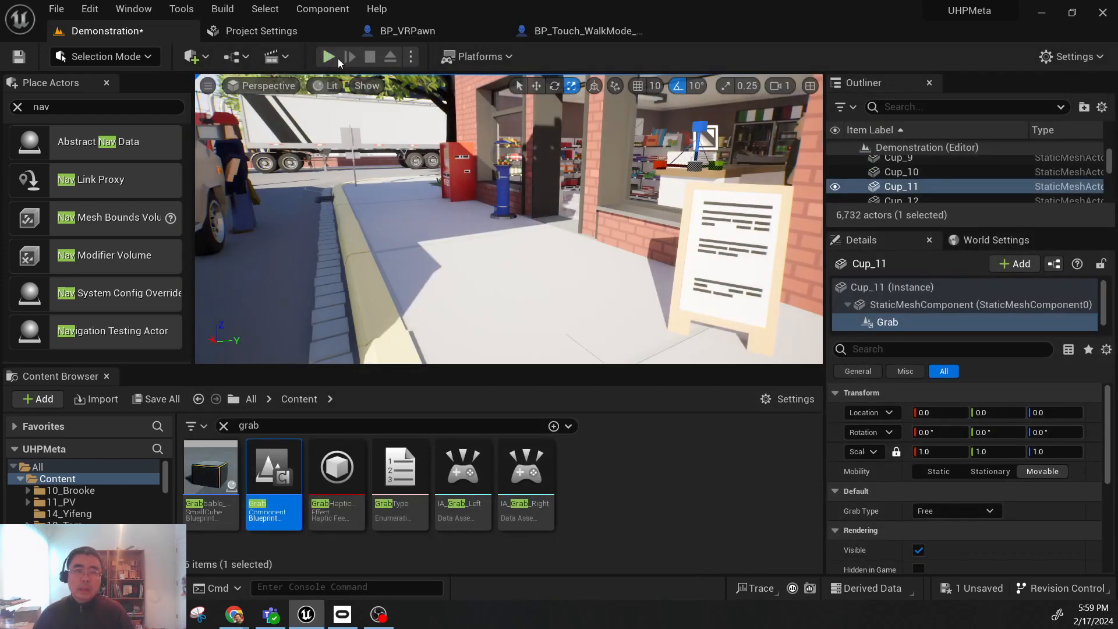
Step: Launch the level as a standalone game, saving the Demonstration map, and maximize the game window
left_click(412, 58)
left_click(504, 162)
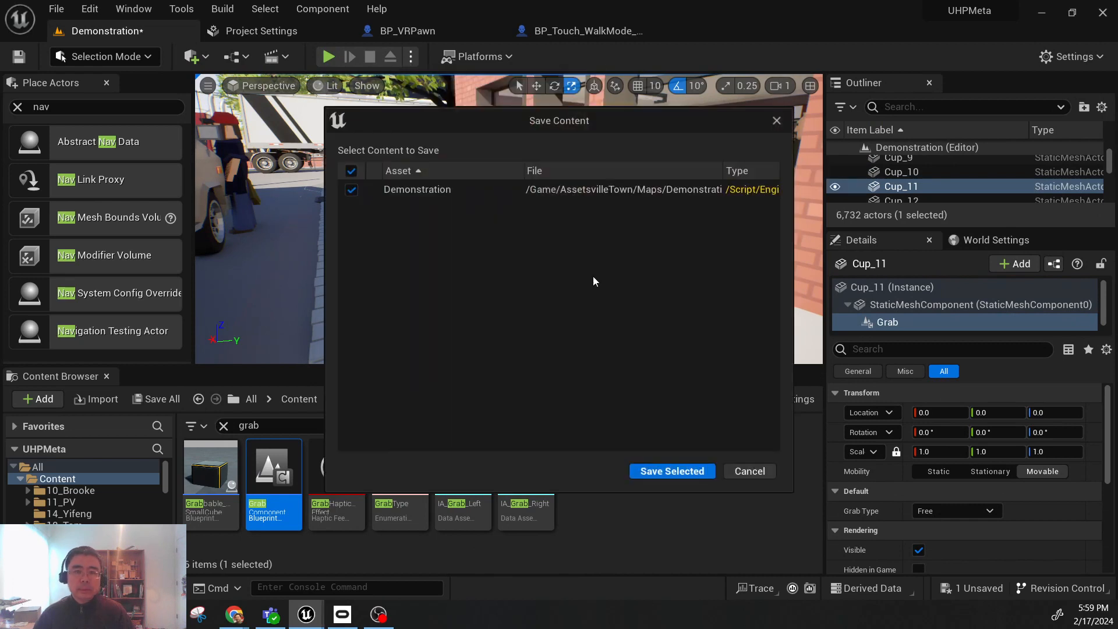
left_click(653, 473)
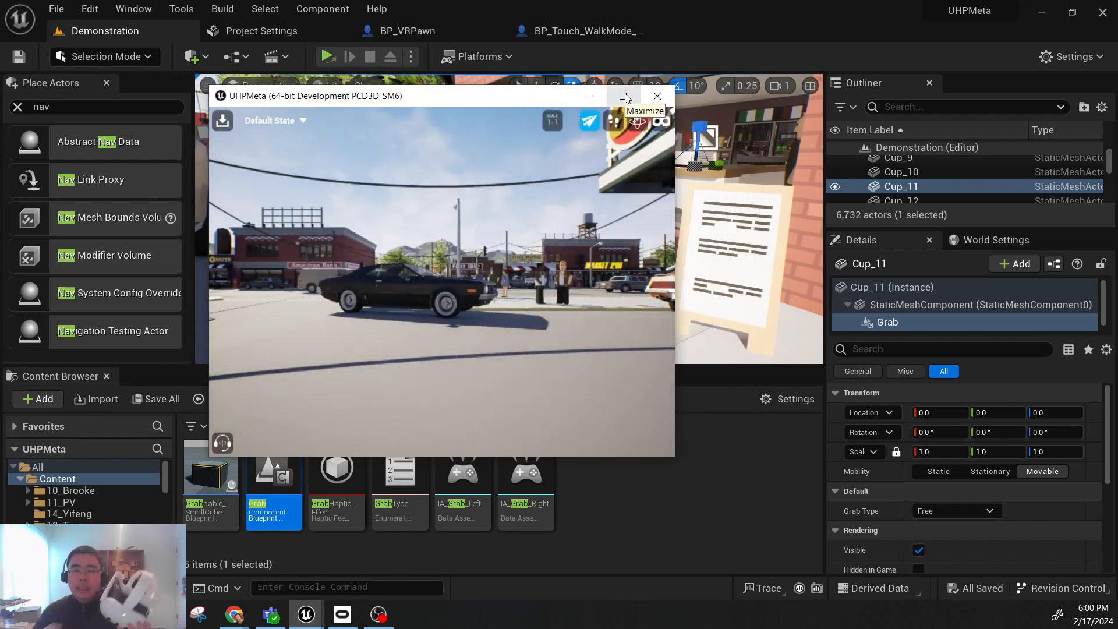
left_click(623, 96)
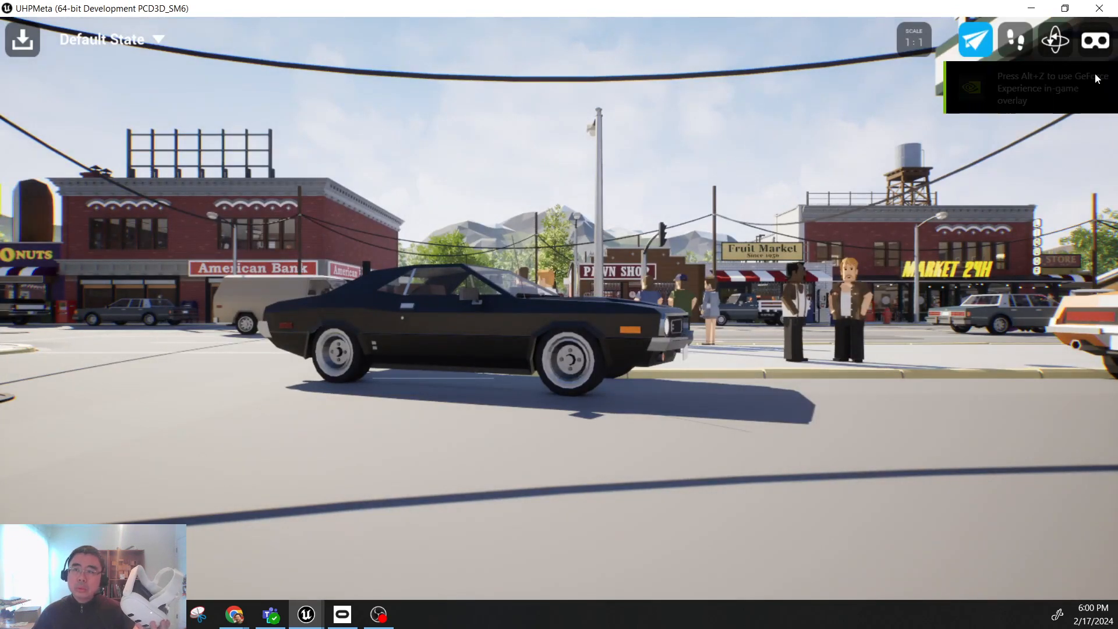
Step: Fly around the black car and the 86 Gasoline station in Fly mode
left_click_drag(645, 255, 620, 260)
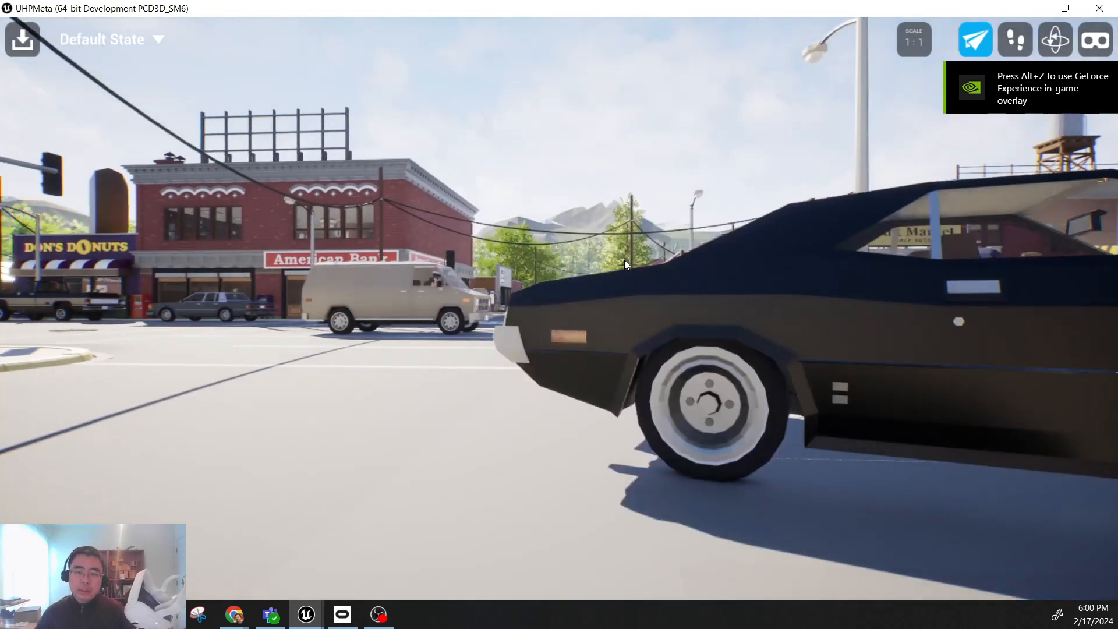
left_click_drag(676, 71, 544, 229)
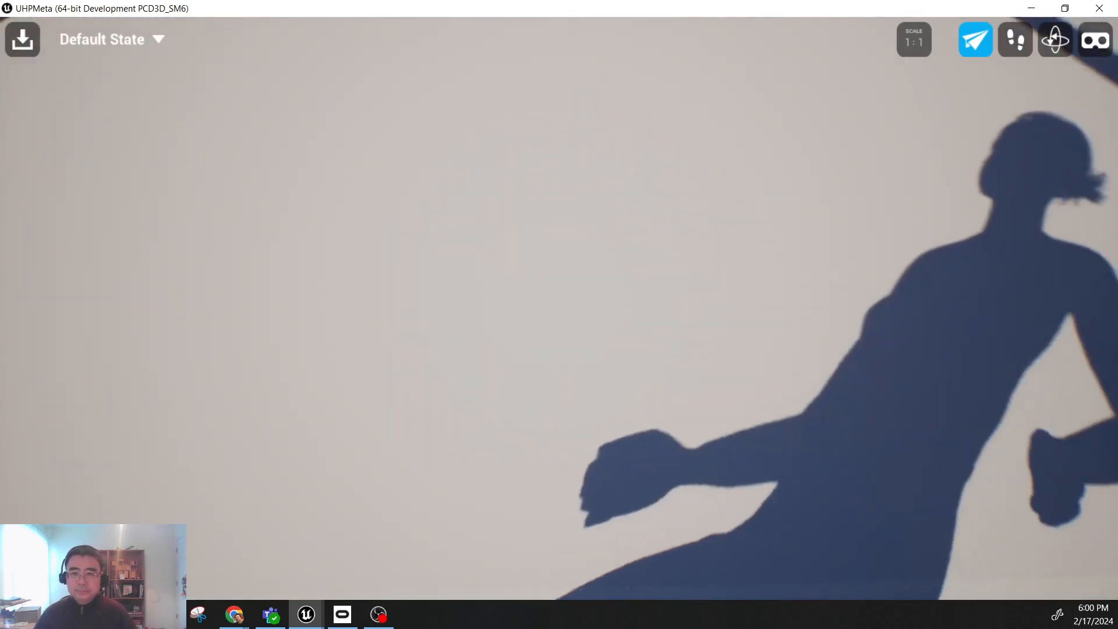
key("s")
key("s")
key("s")
key("s")
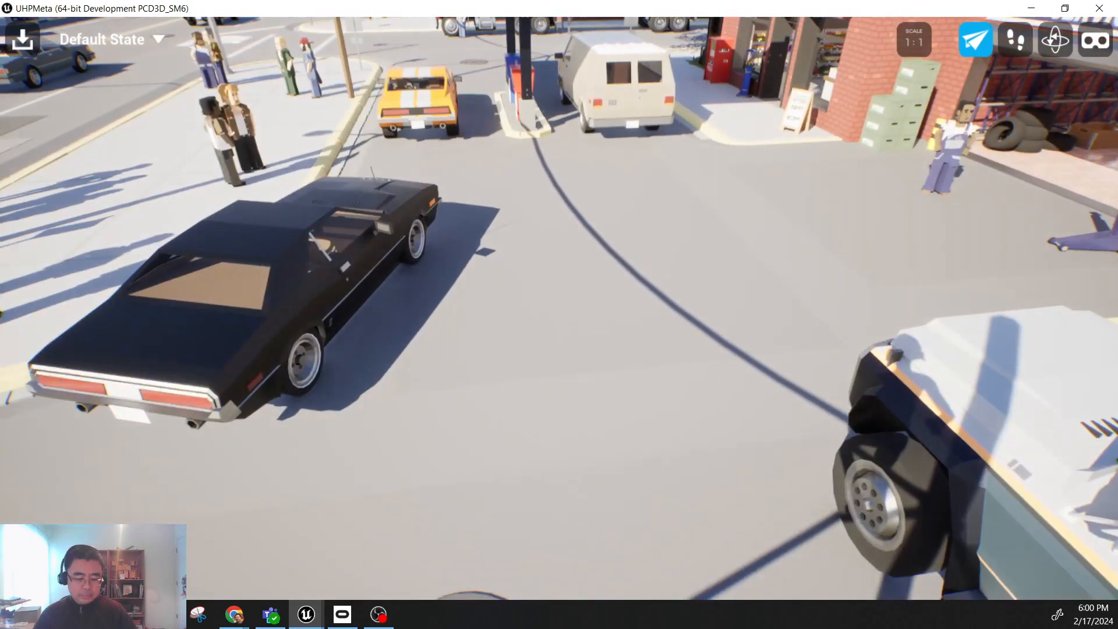
key("w")
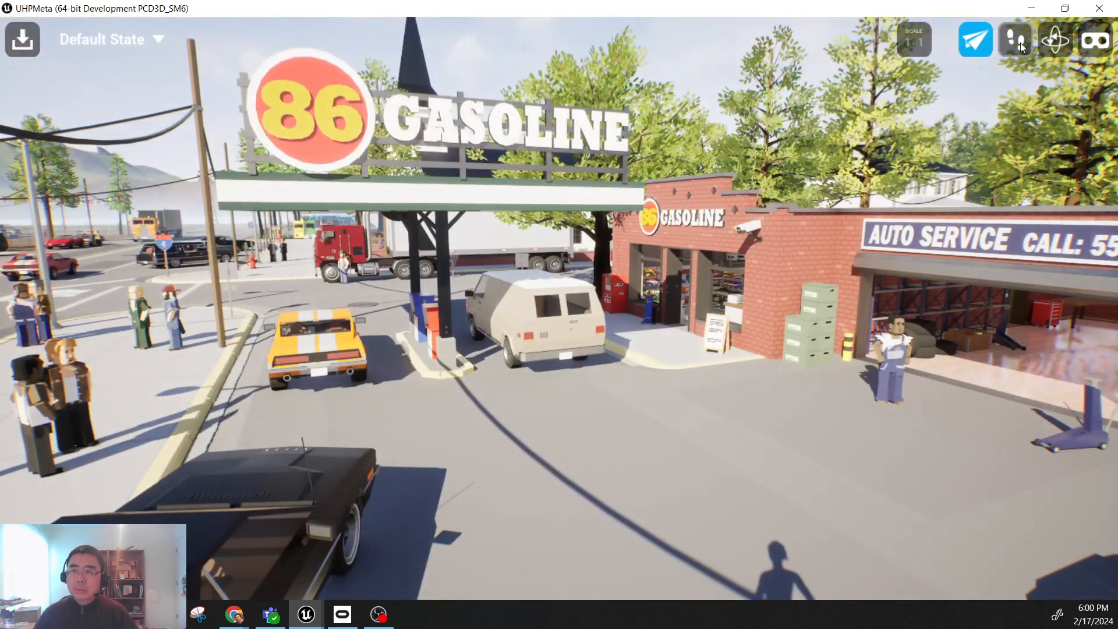
Step: Switch to Walk mode and walk across the gas station forecourt
left_click(1014, 39)
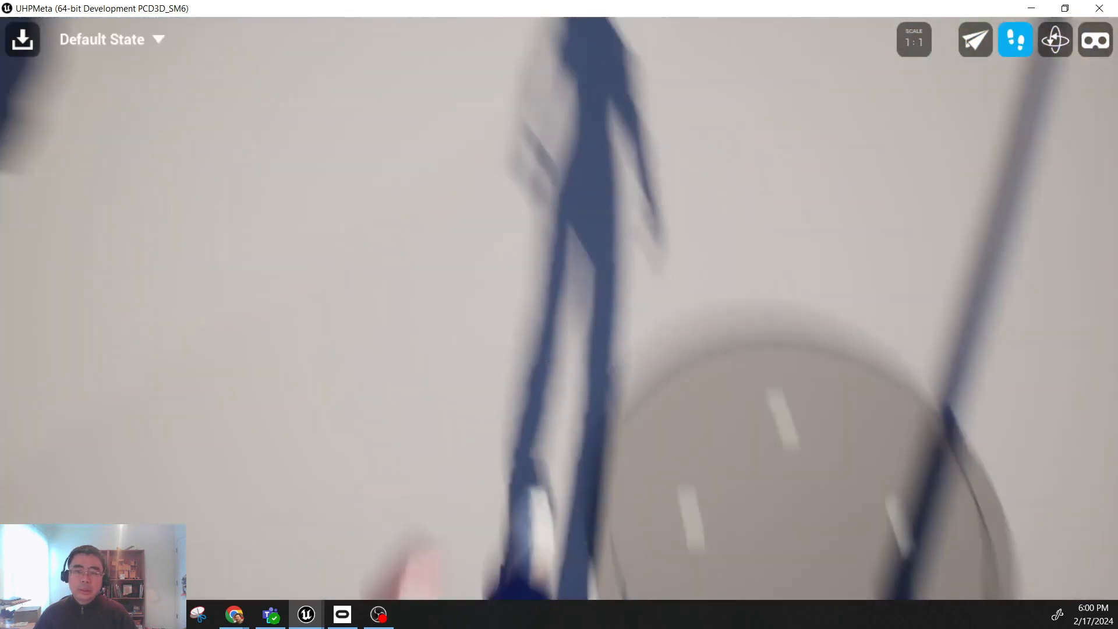
right_click_drag(559, 314, 618, 314)
key("w")
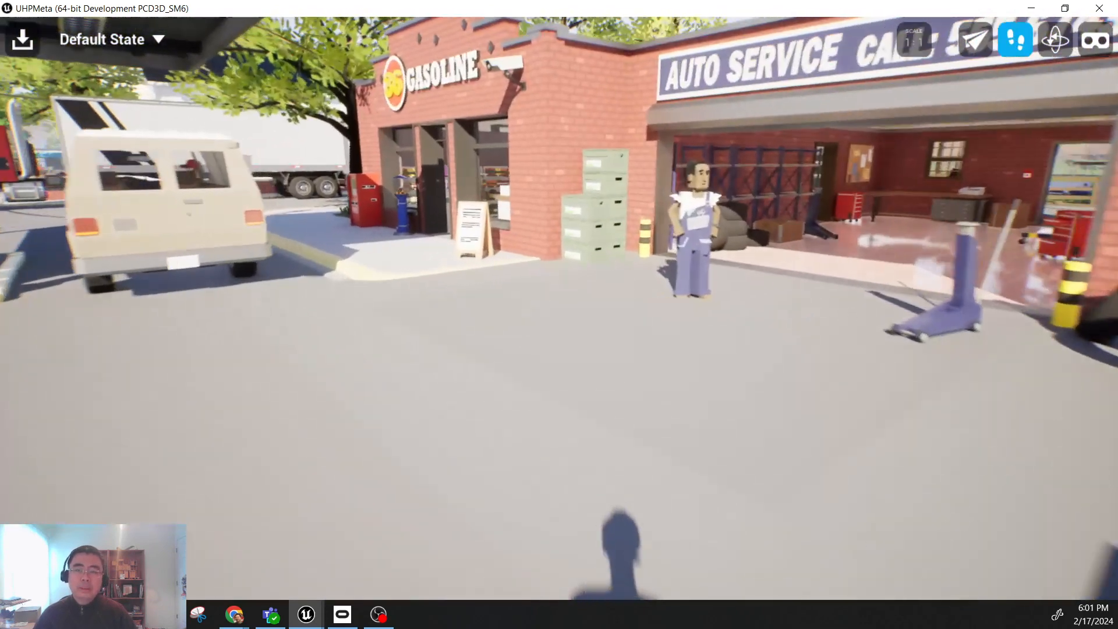
right_click_drag(976, 209, 1038, 150)
key("w")
Step: Switch to Orbit mode and enter VR mode to explore the level with the headset
left_click(1055, 38)
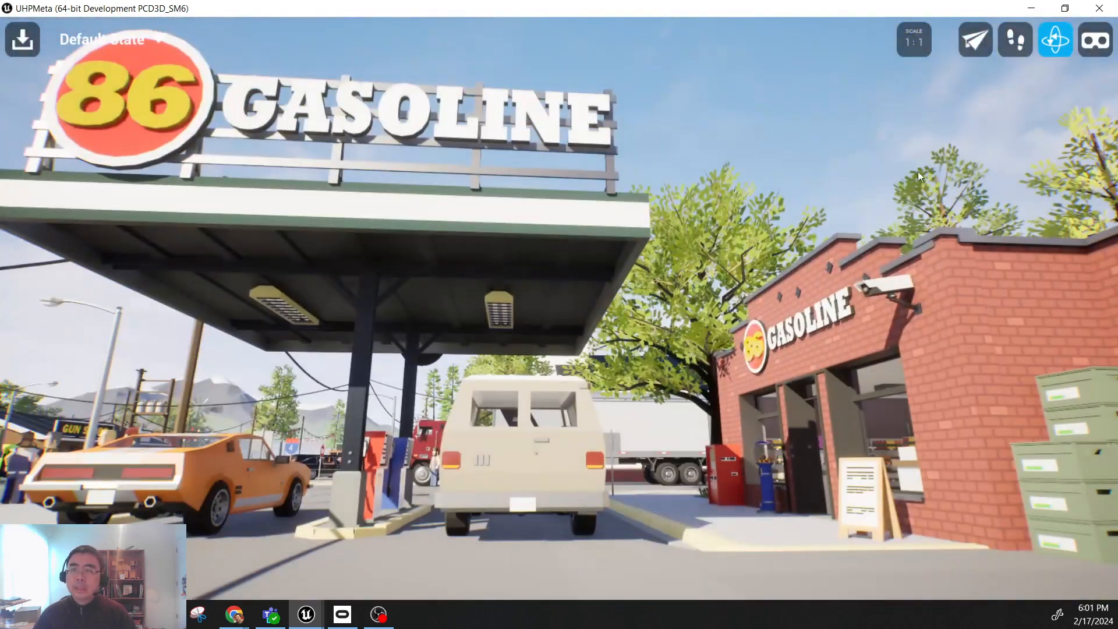
left_click(1091, 42)
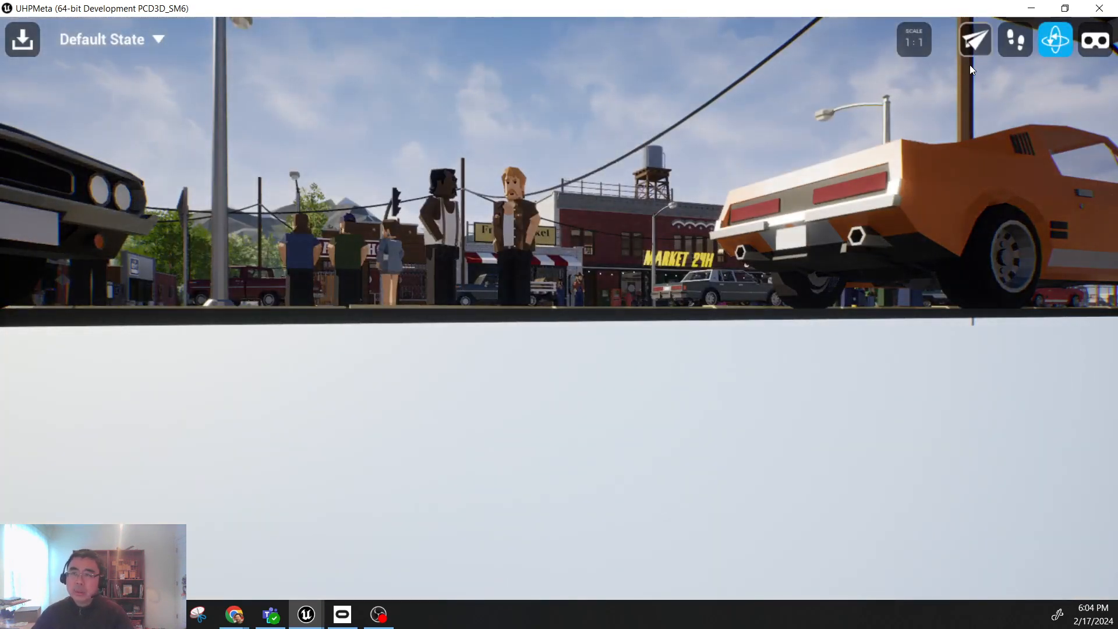
Step: Return to Fly mode and fly up for an overview of the street intersection
left_click(979, 44)
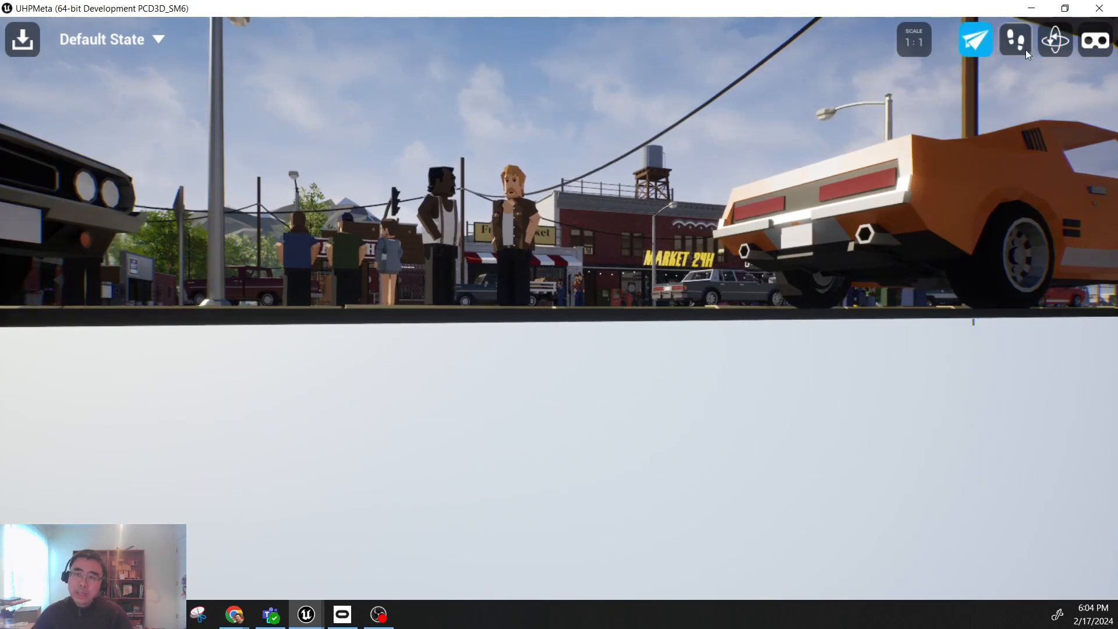
key("w")
right_click_drag(632, 292, 797, 103)
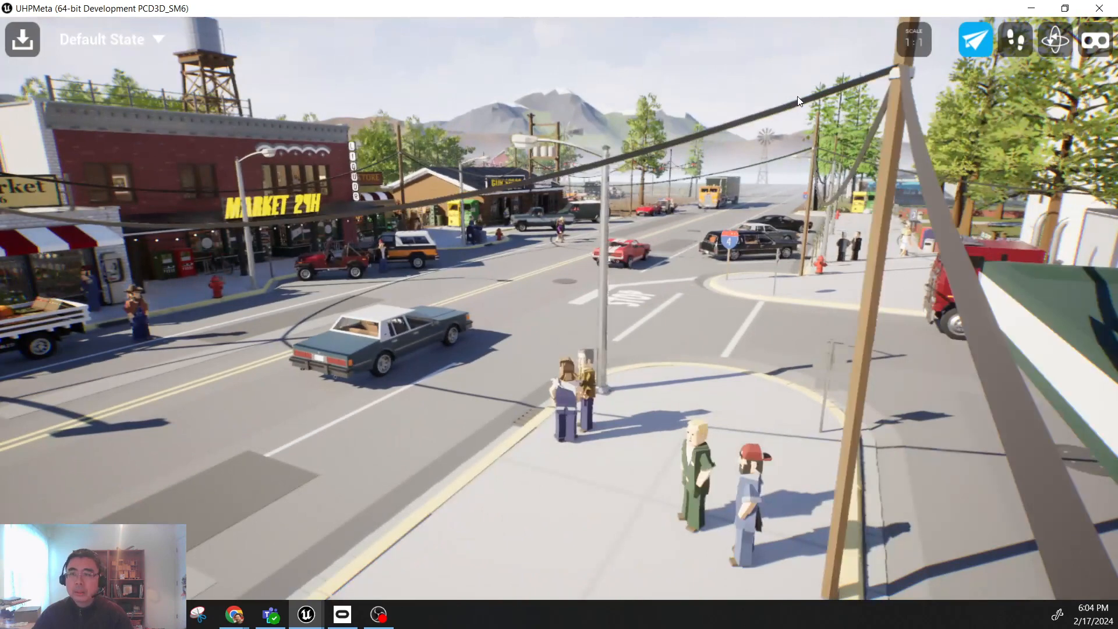
Step: Switch to Walk mode, walk along the sidewalk, and use the console to leave the standalone game
left_click(1014, 40)
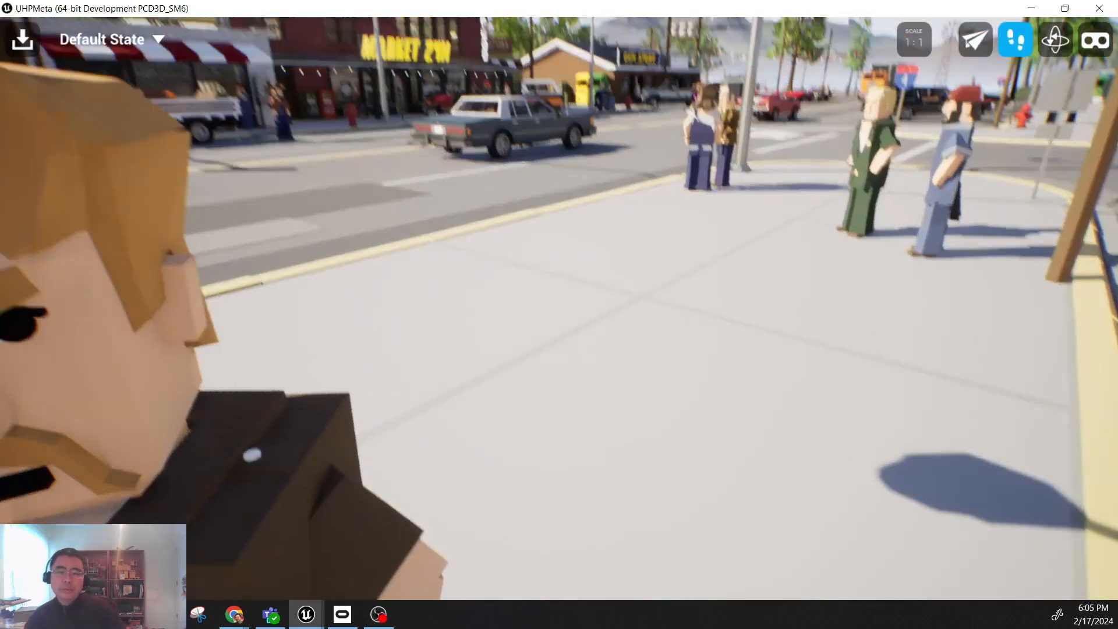
right_click_drag(559, 314, 728, 350)
key("w")
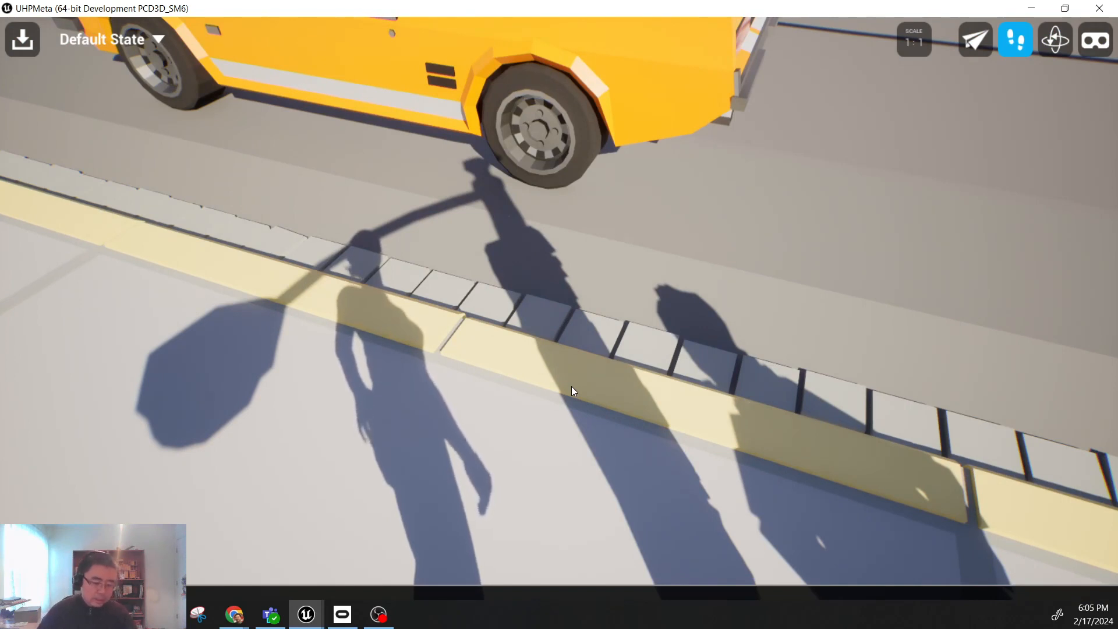
key("grave")
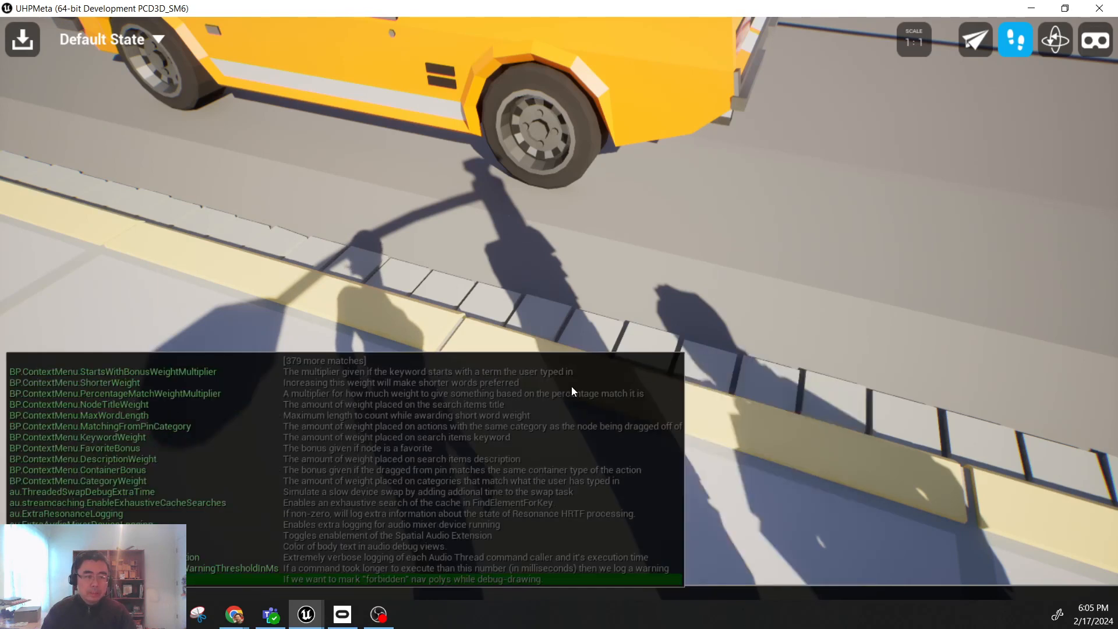
key("grave")
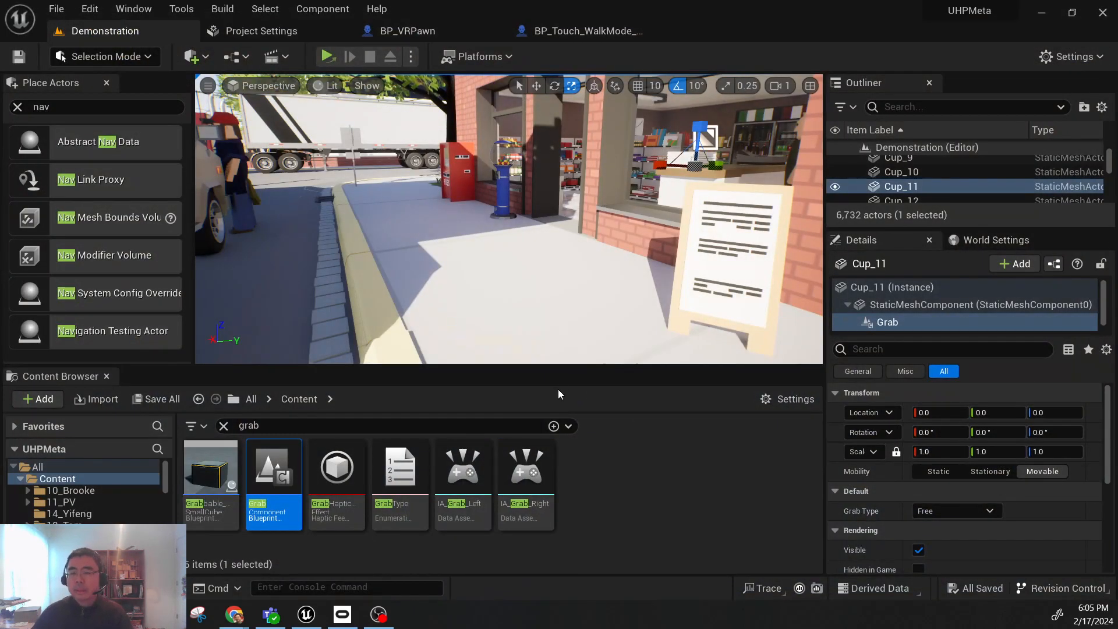
Step: Select the mechanic character pose_thinking_2 beside the garage and locate its assets in the Content Browser
right_click_drag(569, 312, 620, 279)
key("w")
key("s")
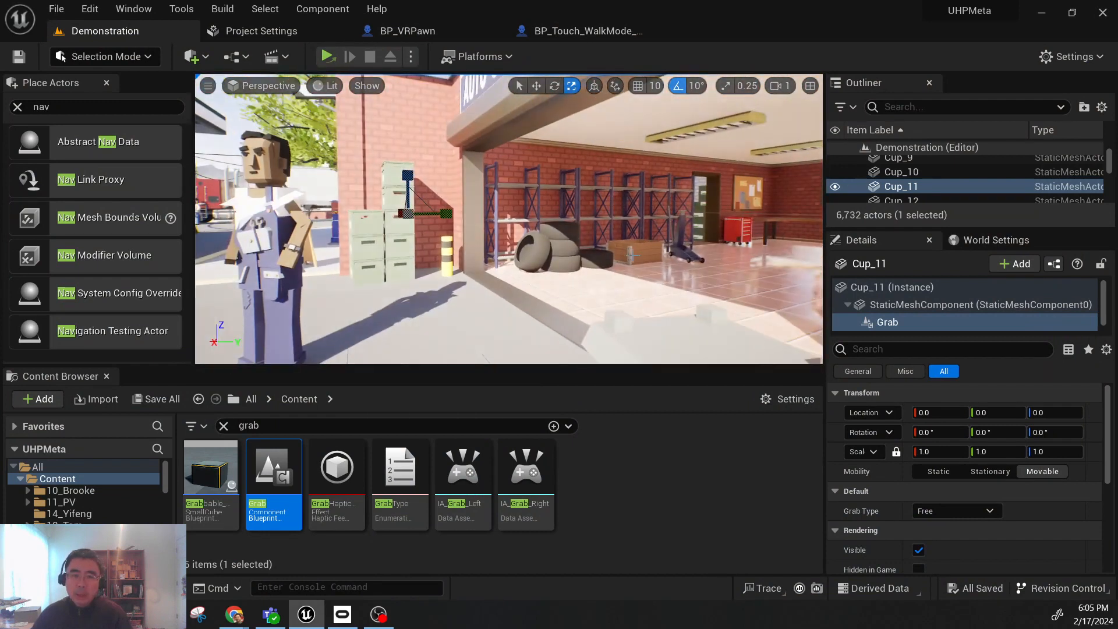
right_click_drag(645, 246, 603, 241)
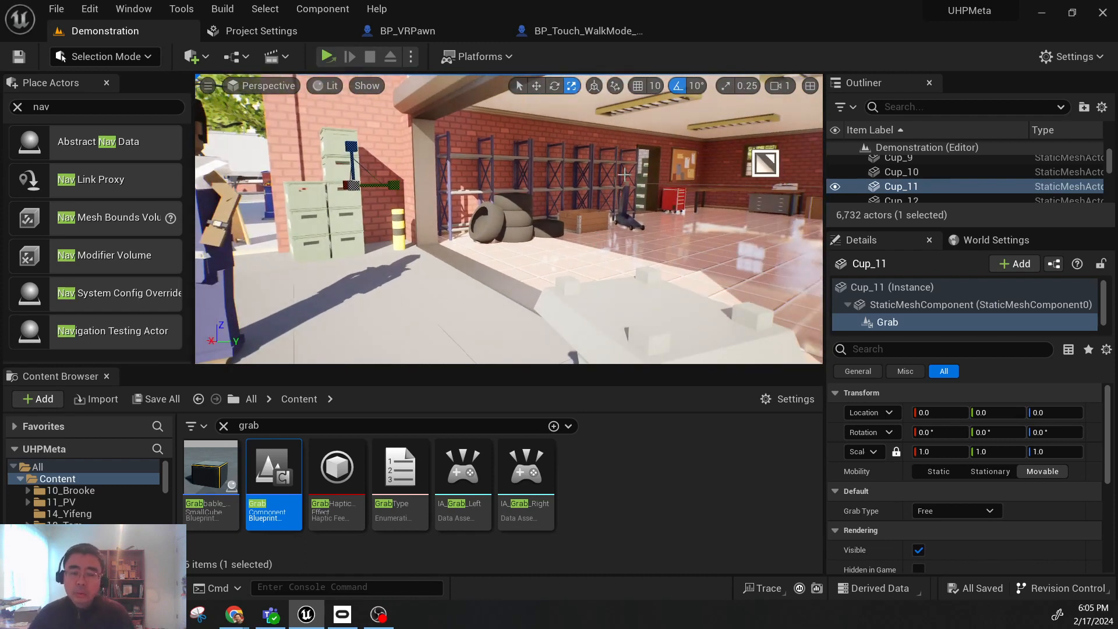
left_click_drag(473, 372, 495, 295)
left_click(939, 14)
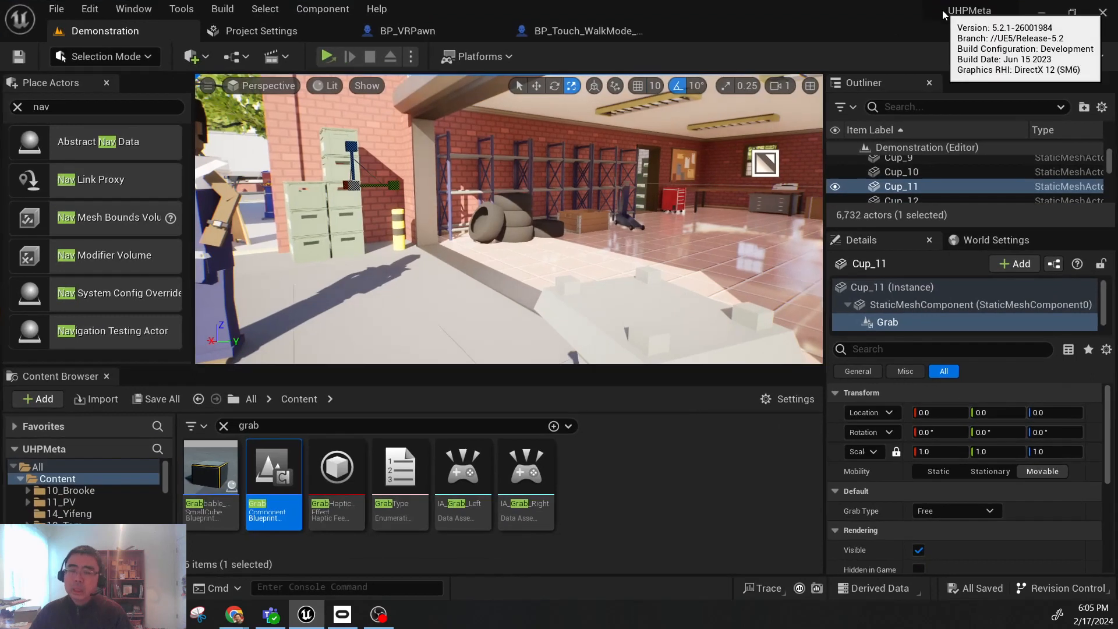
right_click_drag(508, 233, 433, 240)
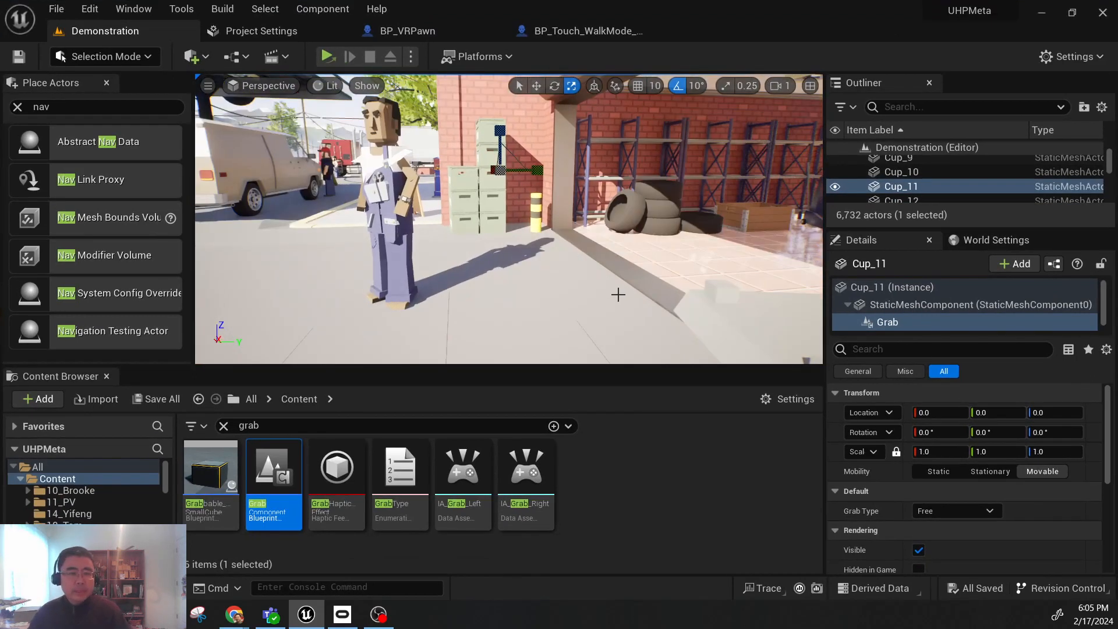
left_click(386, 181)
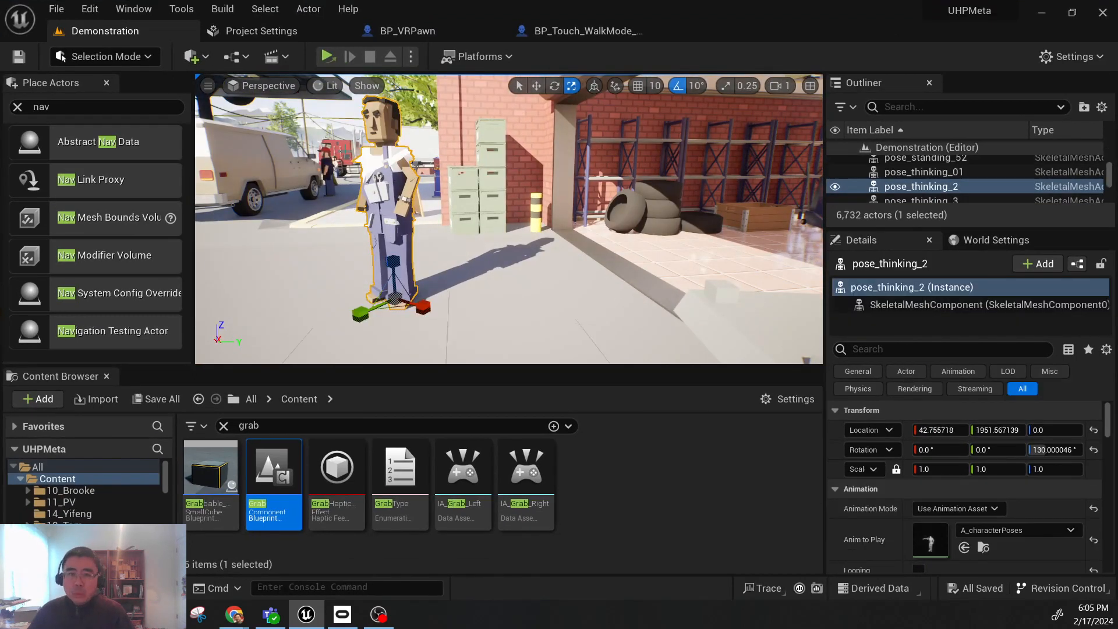
right_click(373, 166)
left_click(459, 198)
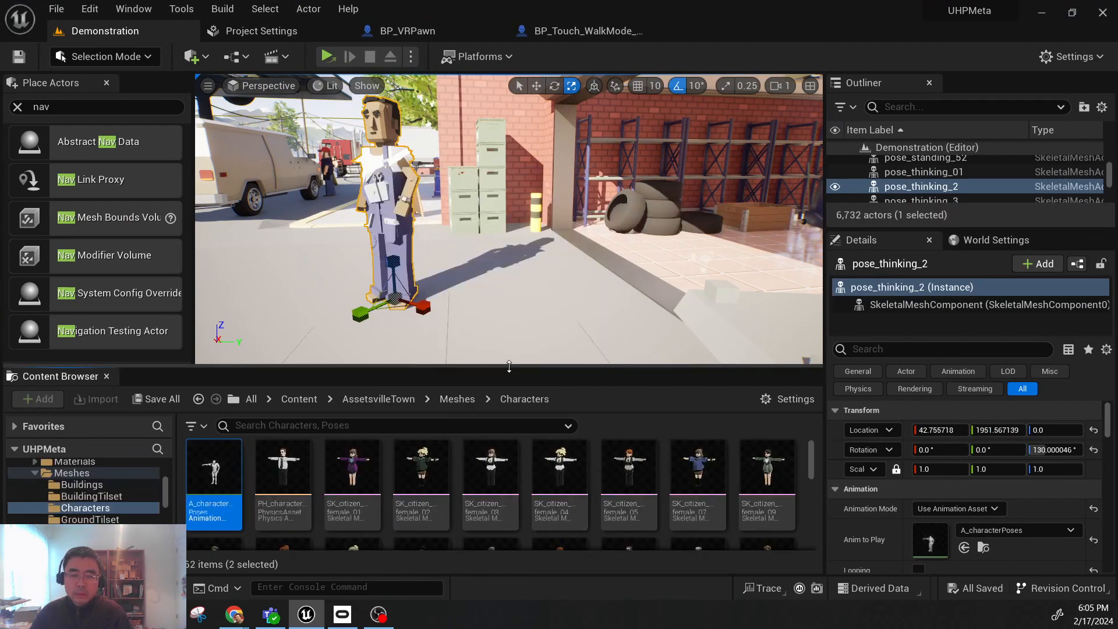
Step: Enlarge the Content Browser to show more of the Characters folder, keeping the mechanic in view
left_click_drag(521, 368, 521, 293)
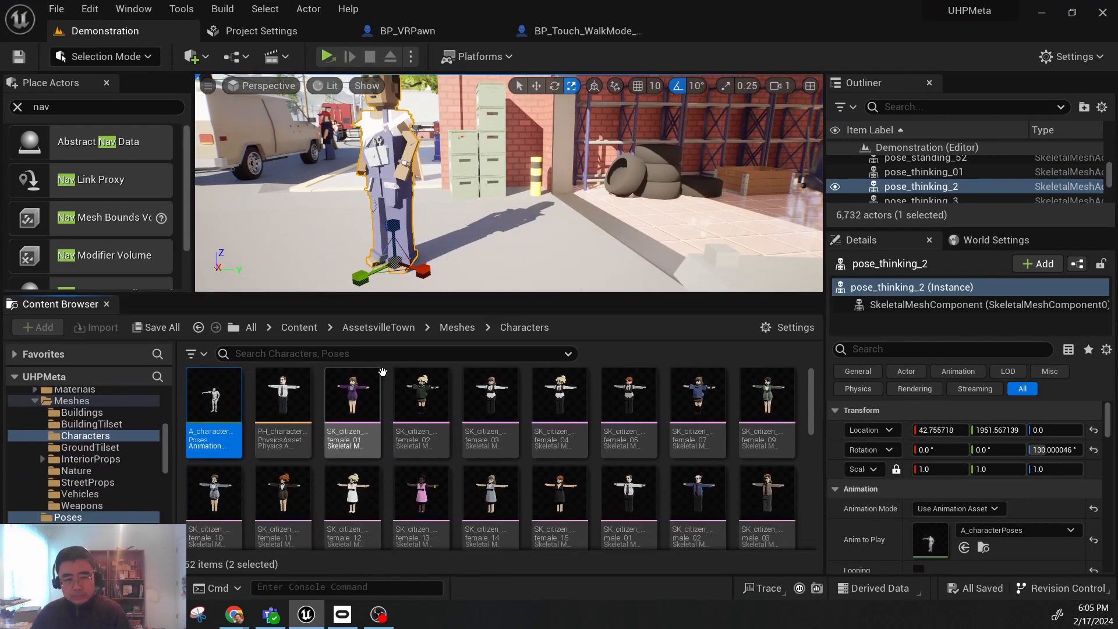
mouse_move(383, 394)
right_click_drag(509, 183, 443, 176)
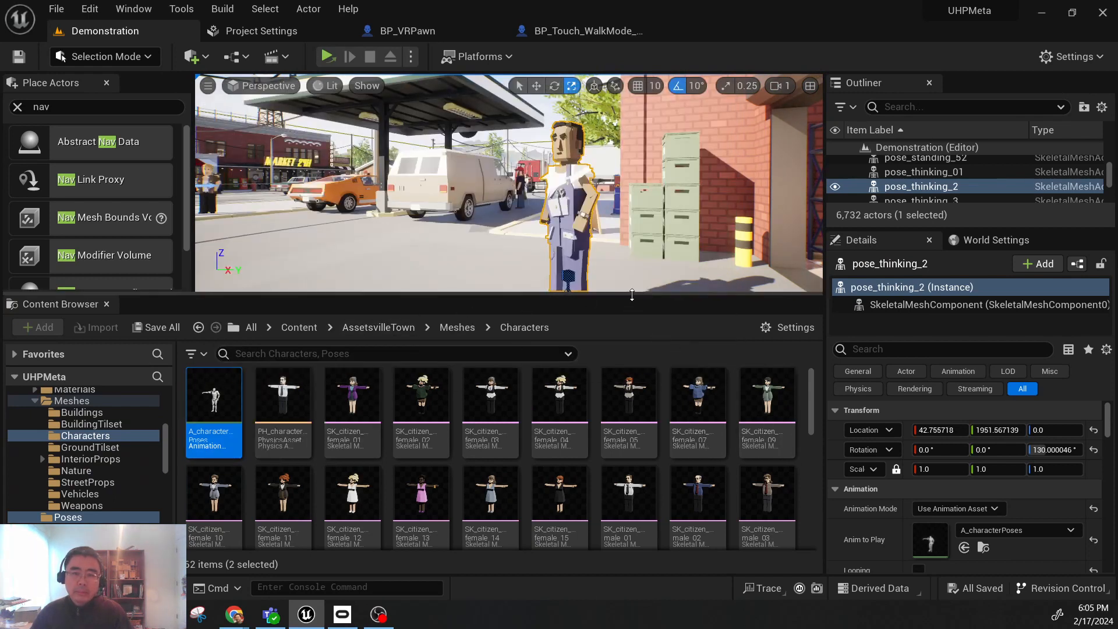
left_click_drag(632, 294, 632, 267)
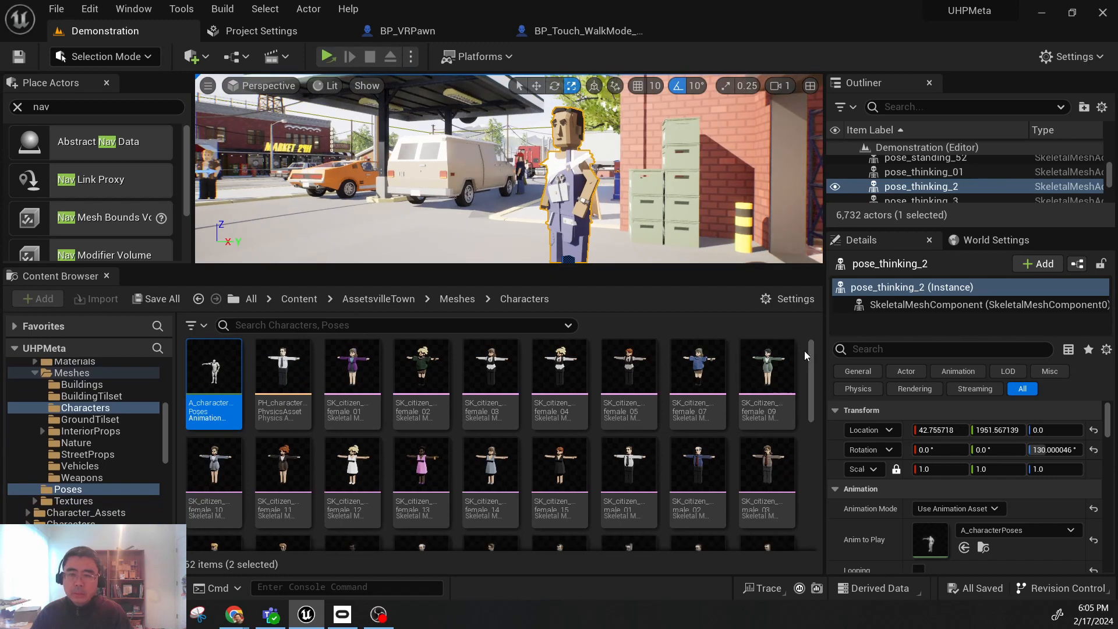
Step: Look up UE4 skeletons in the Assign Skeleton chooser for SK_citizen_female_01 and close it without assigning one
left_click_drag(814, 349, 840, 366)
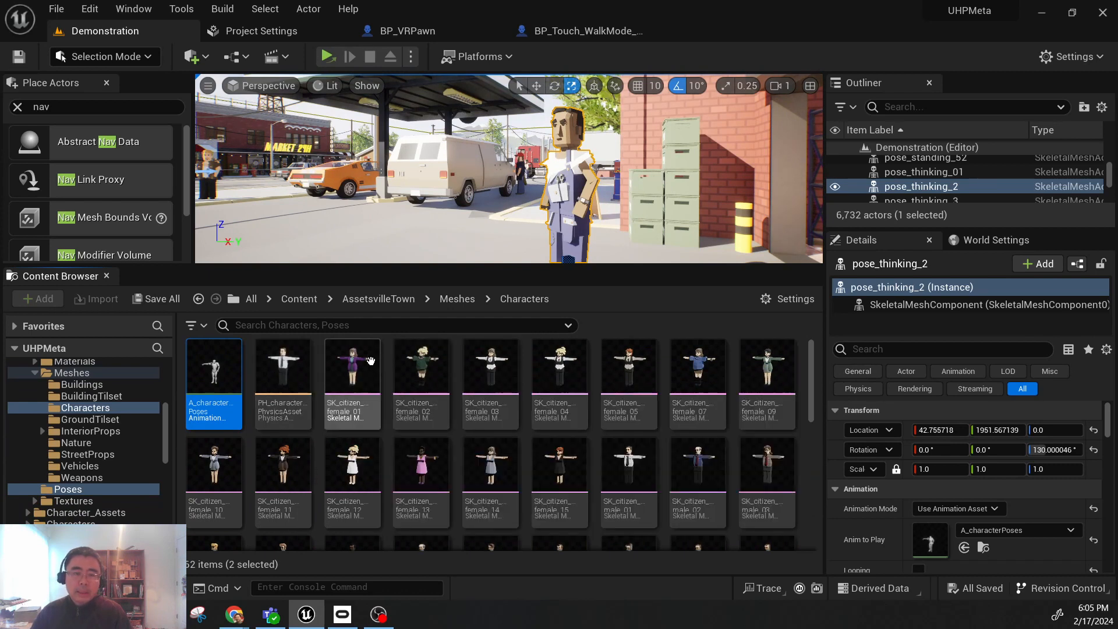
mouse_move(370, 361)
right_click(371, 361)
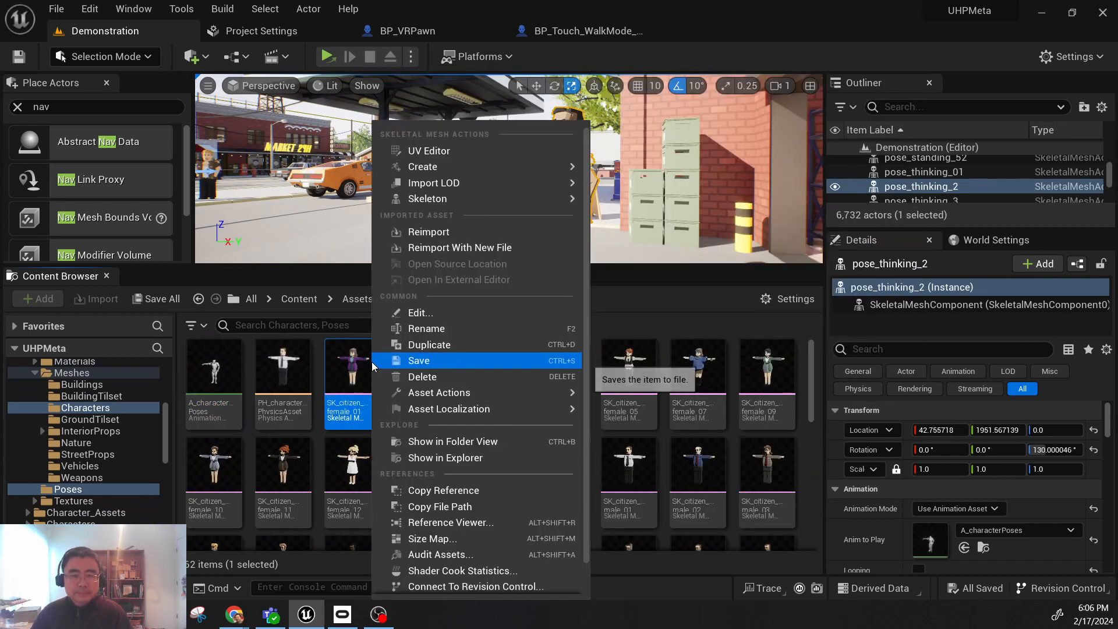
mouse_move(490, 197)
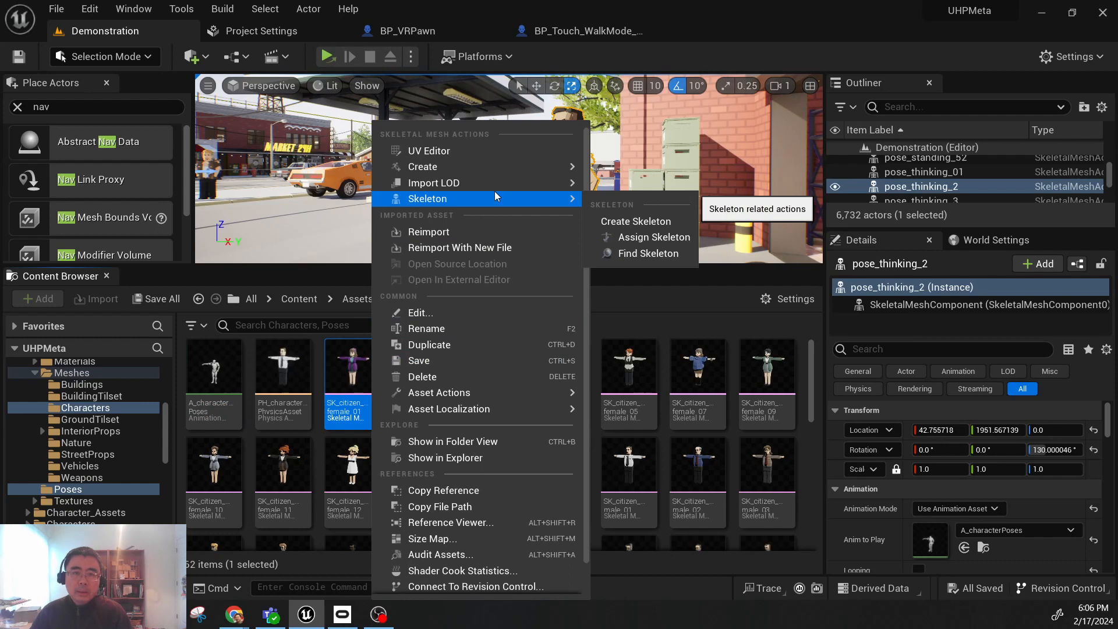
left_click(647, 239)
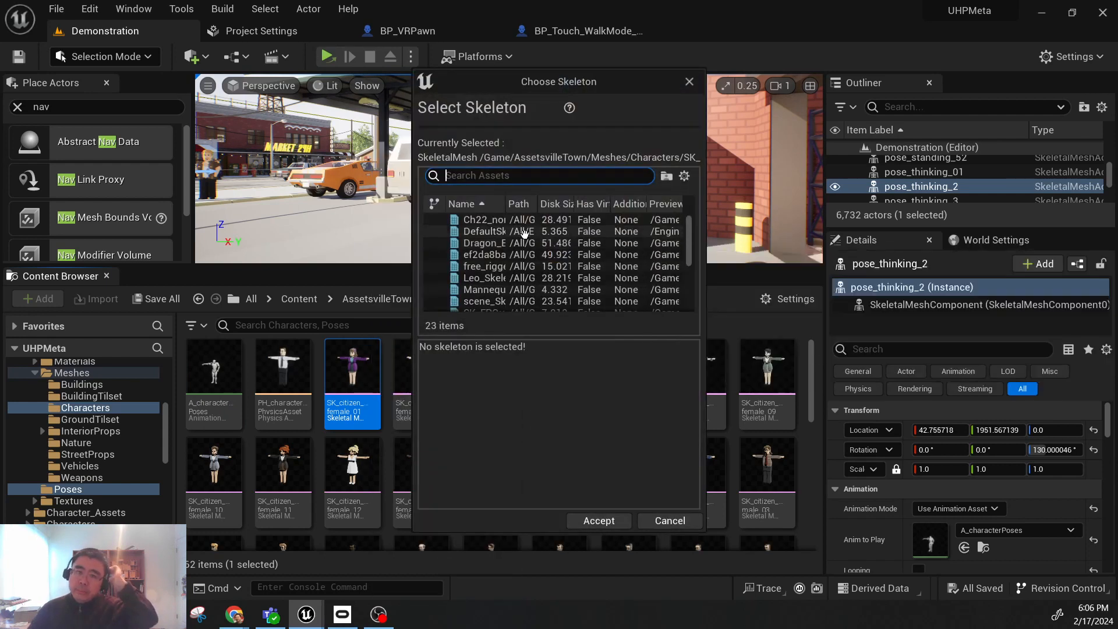
type("UE")
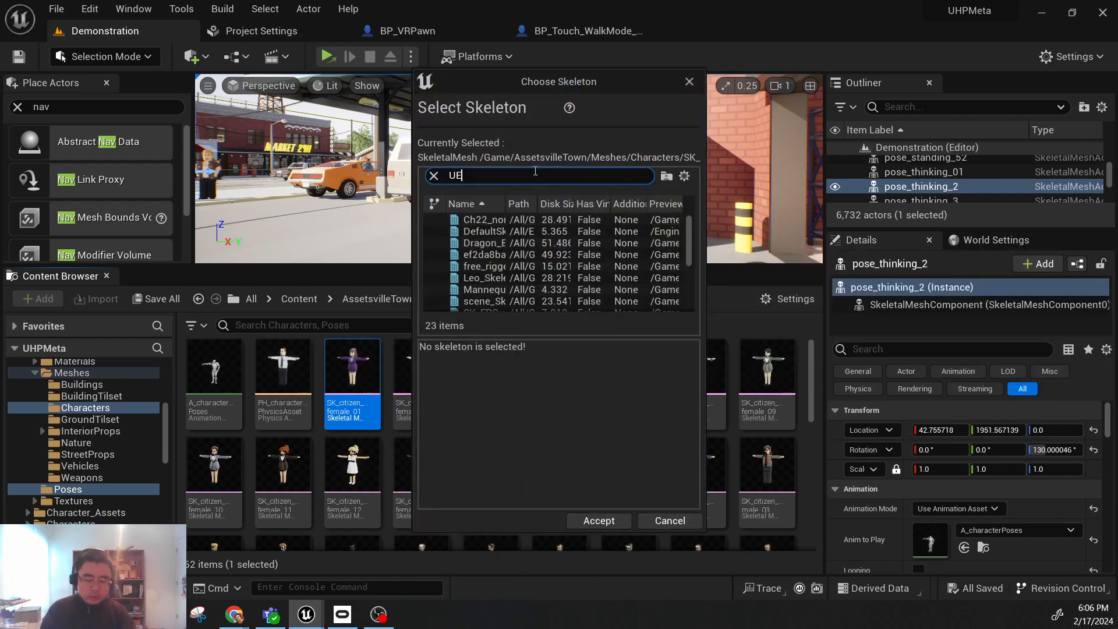
type("4")
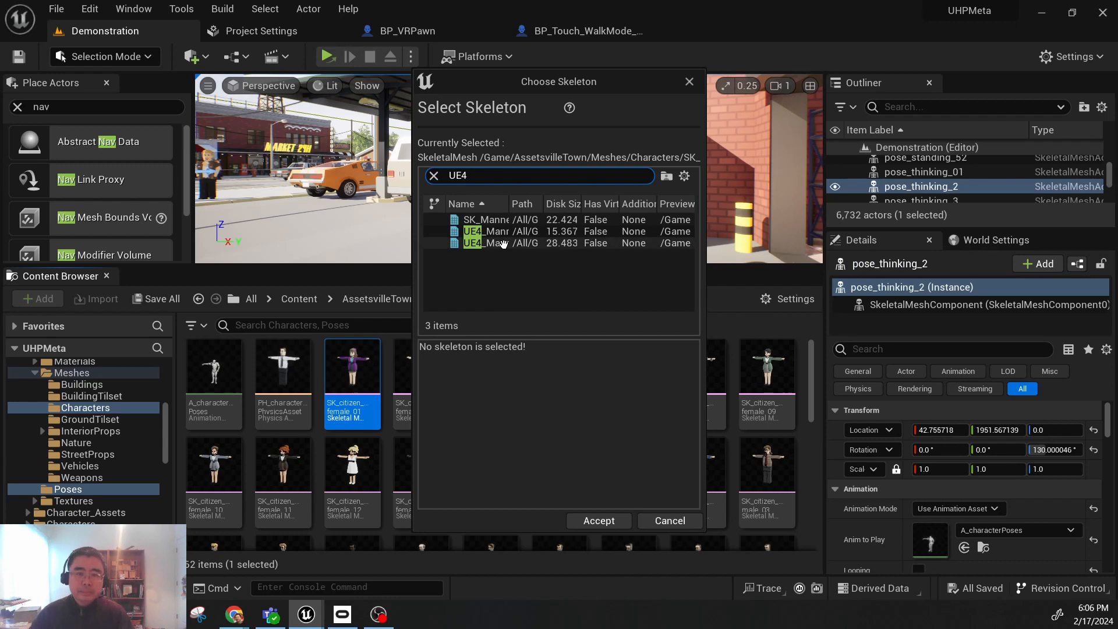
left_click(688, 81)
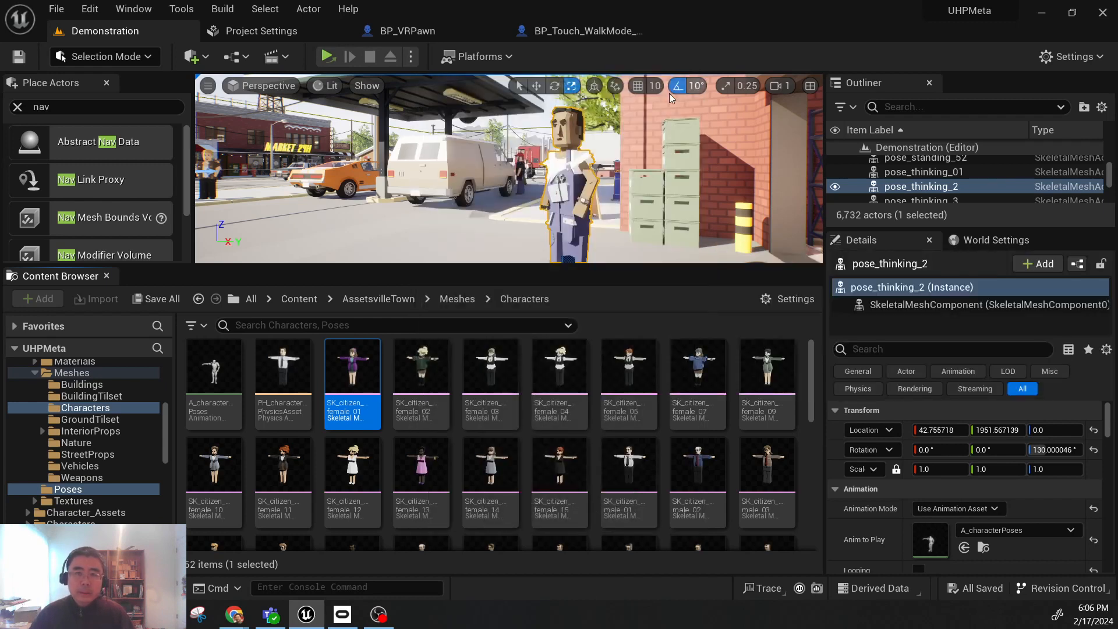
Step: Open SK_citizen_female_01 in the skeletal mesh editor, inspect its head bone in the skeleton hierarchy, and close the editor
mouse_move(165, 419)
left_mouse_down()
mouse_move(169, 391)
mouse_move(169, 404)
left_mouse_up()
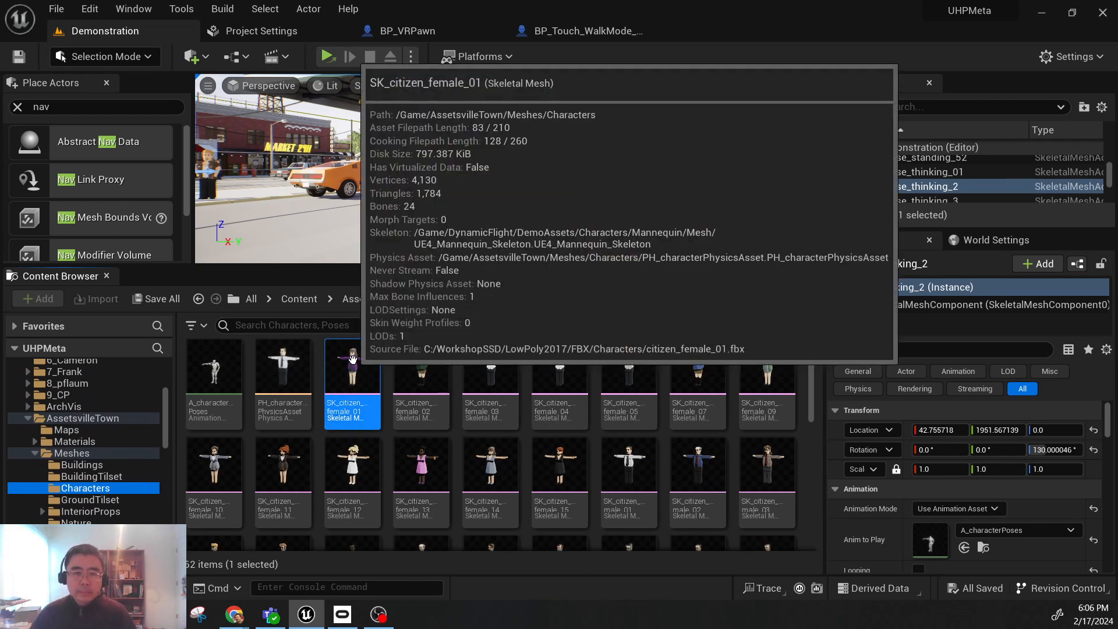
right_click(343, 361)
left_click(339, 361)
double_click(338, 360)
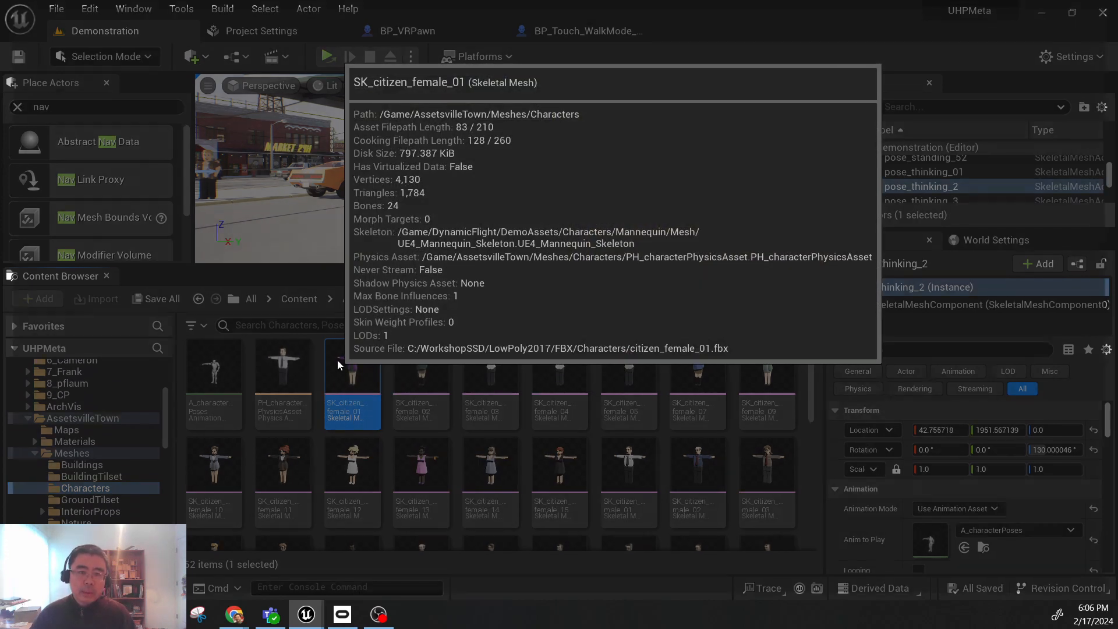
mouse_move(681, 294)
left_mouse_down()
mouse_move(681, 227)
mouse_move(681, 294)
left_mouse_up()
left_click(600, 219)
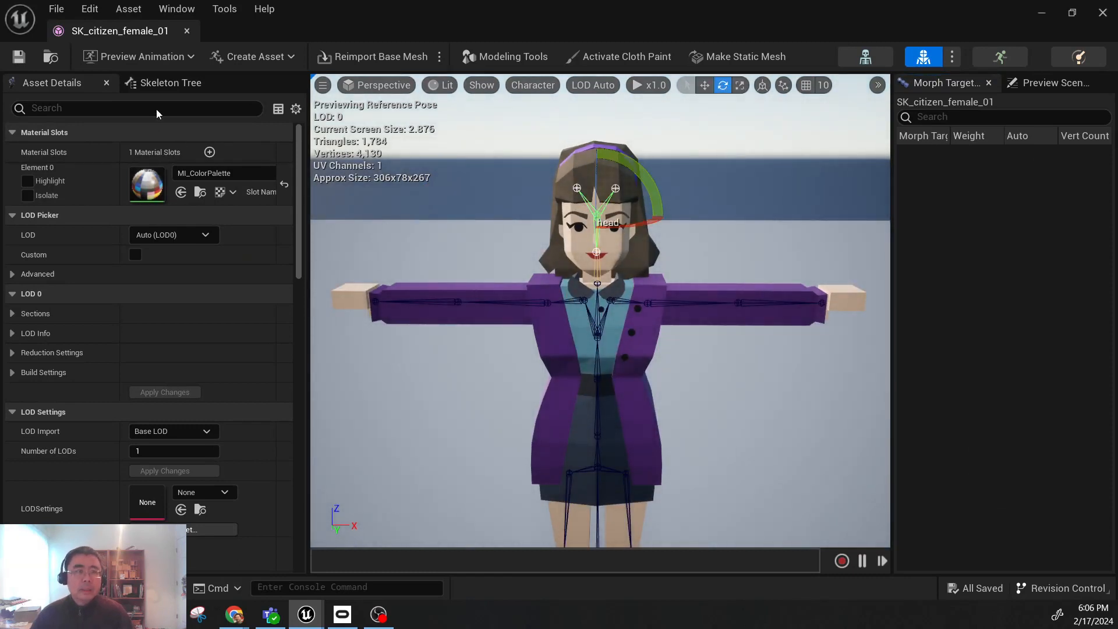
left_click(169, 83)
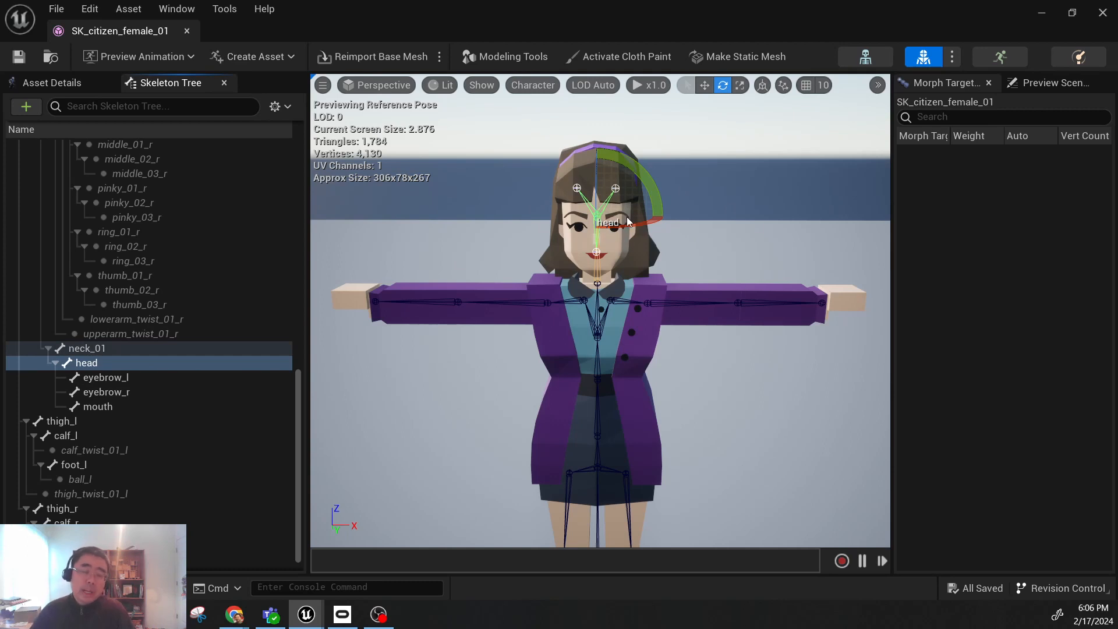
left_click(187, 33)
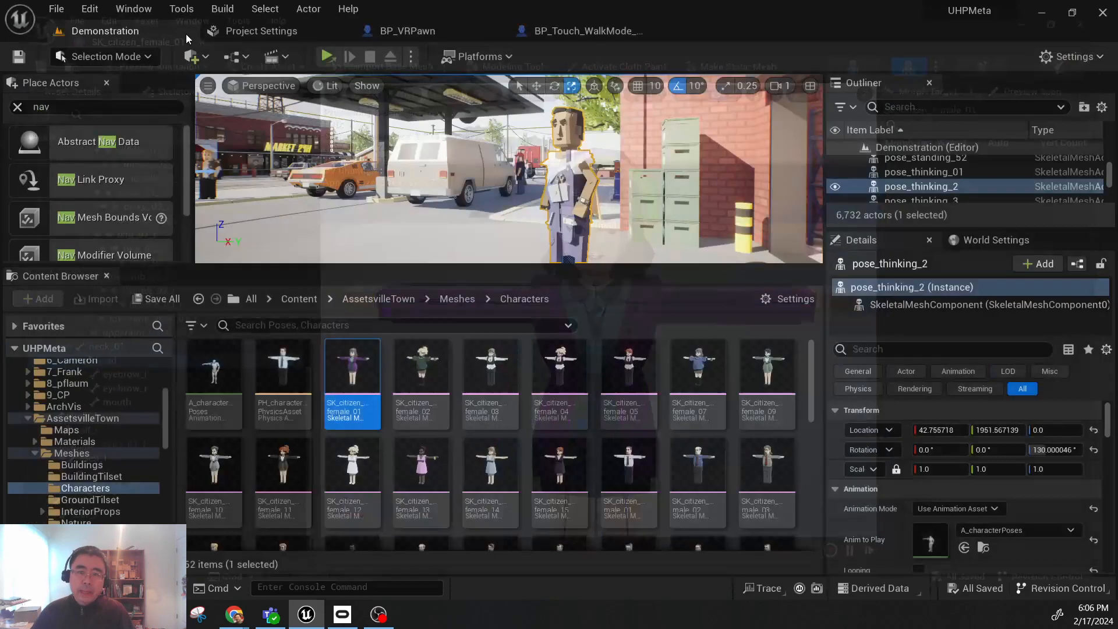
Step: Collapse the AssetsvilleTown and CollaborativeViewer folders and set the Mixamo folder's color to magenta
left_click(28, 419)
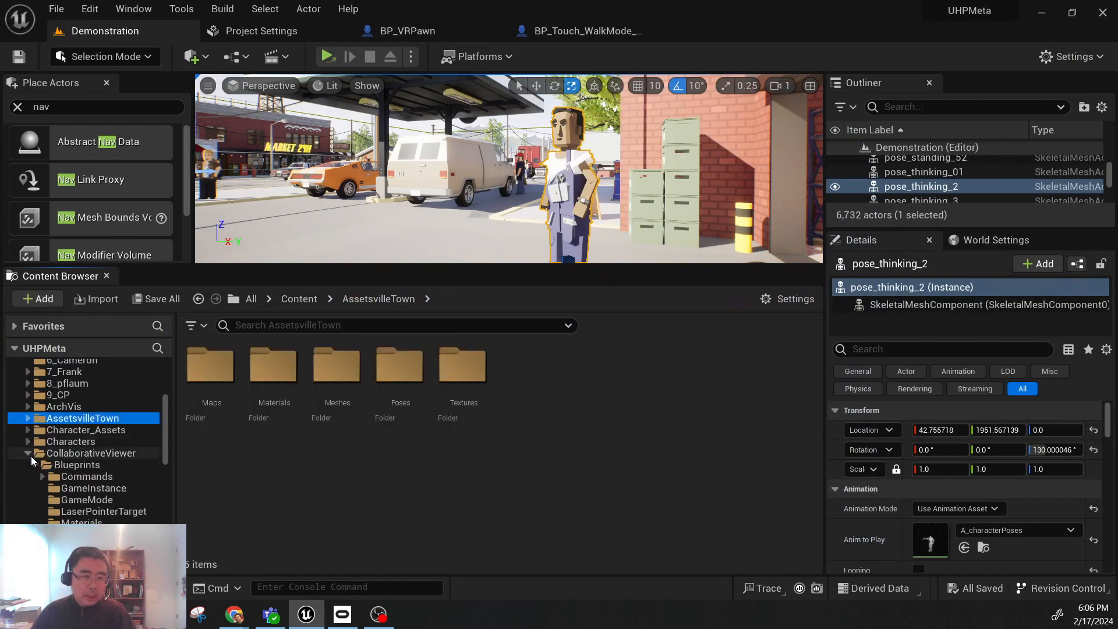
left_click(27, 454)
left_click_drag(167, 431, 168, 473)
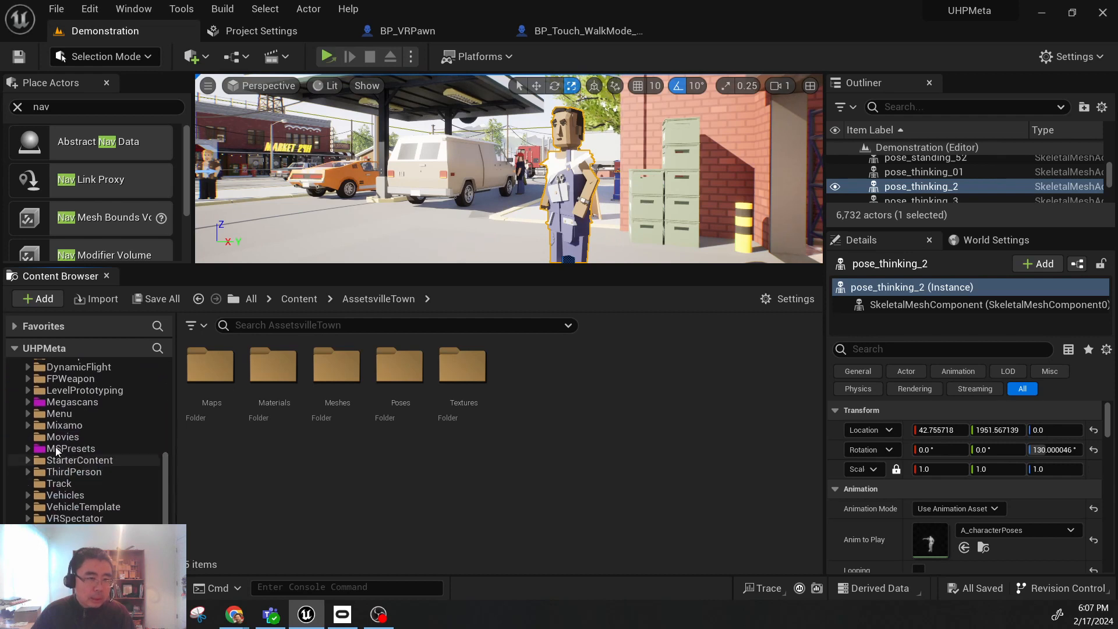
left_click(52, 426)
right_click(58, 430)
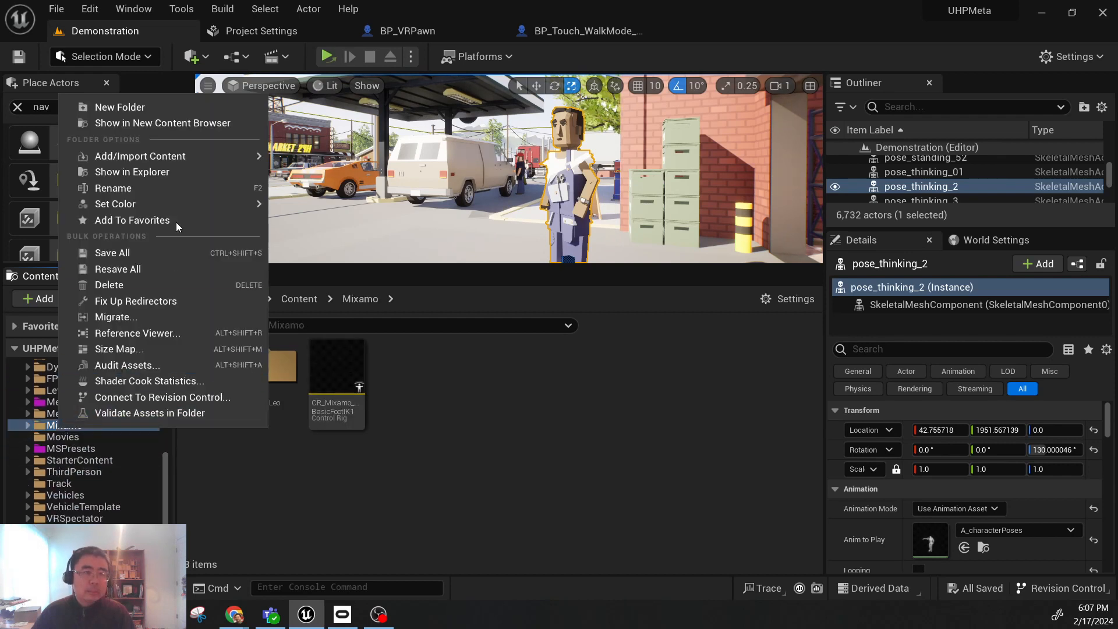
mouse_move(187, 206)
left_click(302, 241)
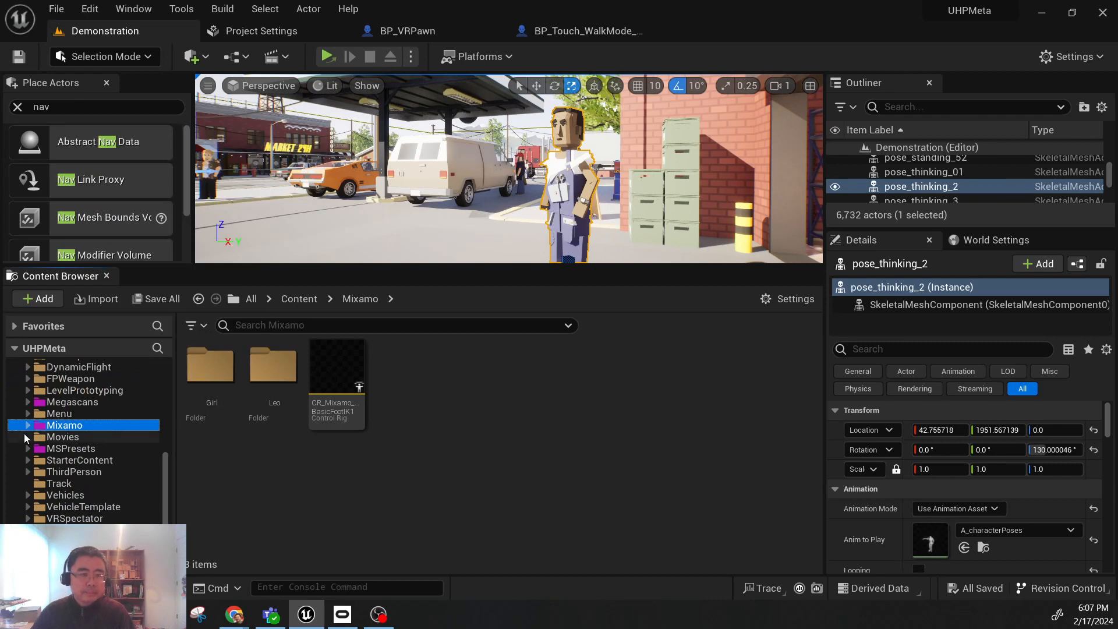
Step: Expand the Mixamo folder, review the contents of Girl and Leo, and select the BP_superhero_Girl blueprint
left_click(28, 425)
left_click(64, 436)
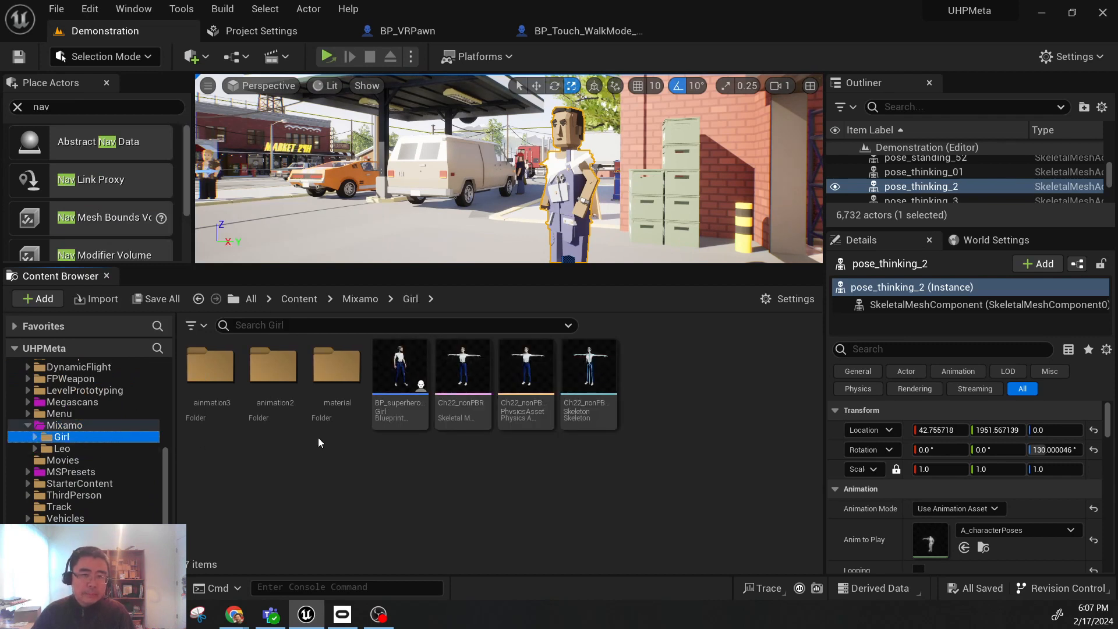
left_click(81, 448)
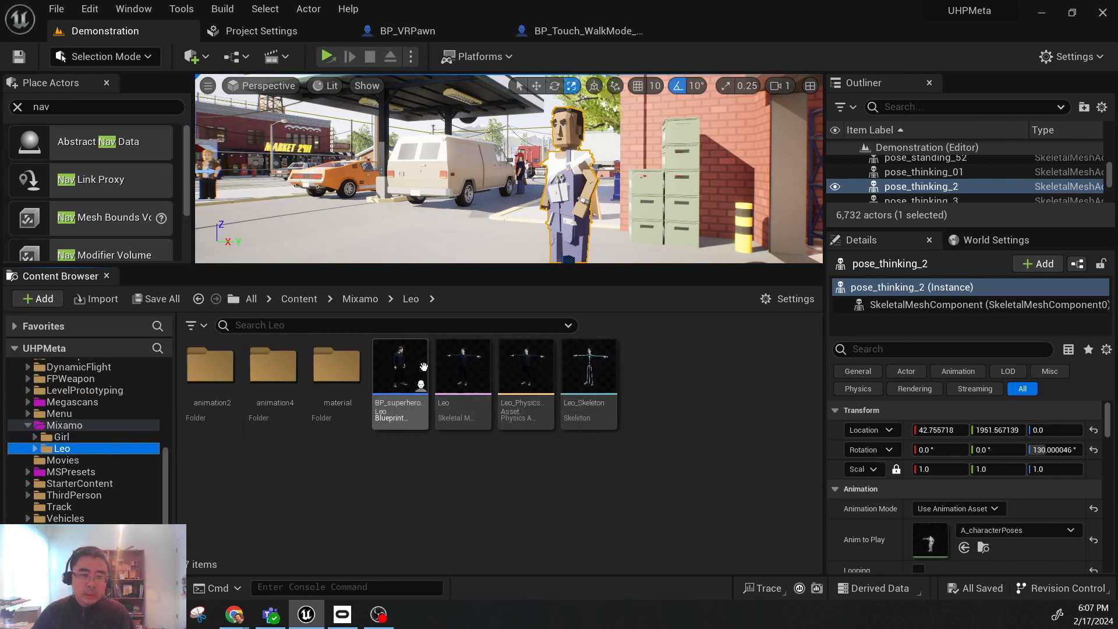
left_click(87, 437)
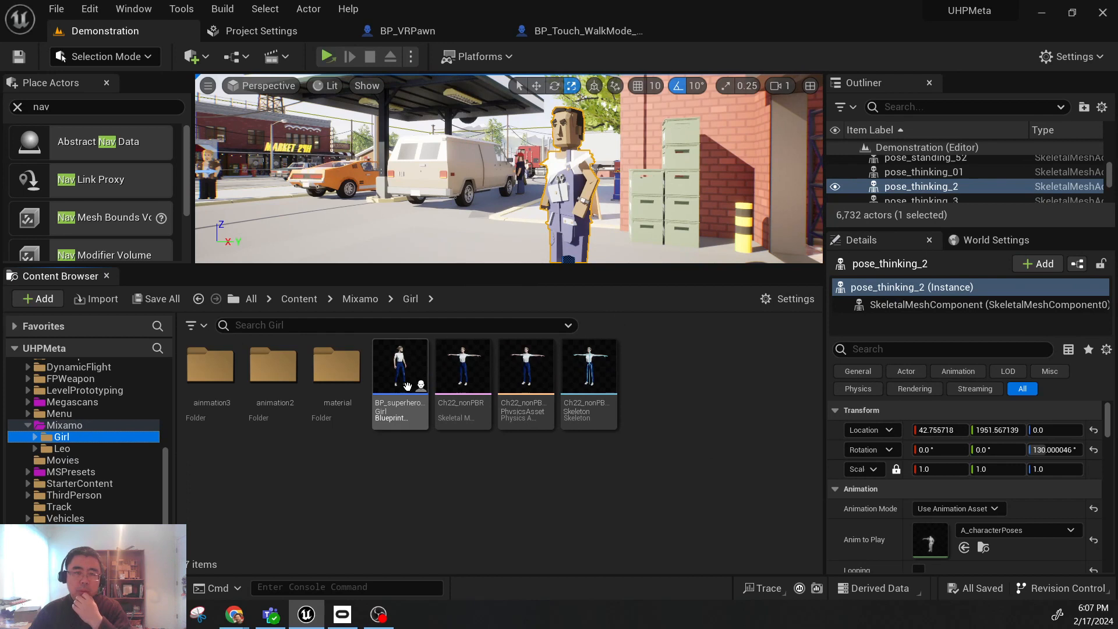
left_click(385, 418)
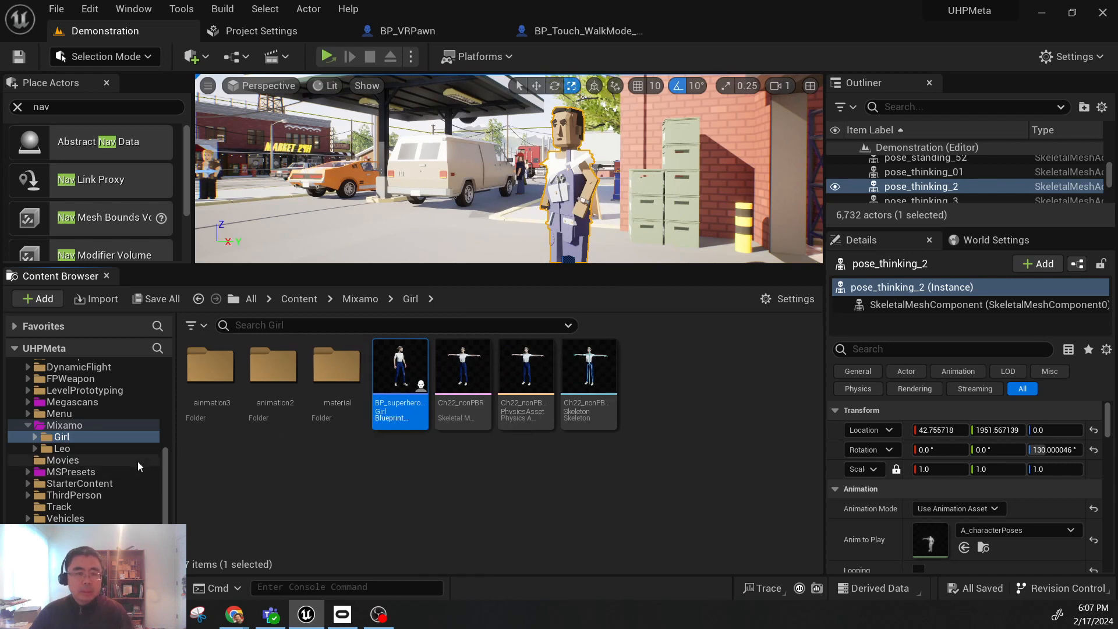
Step: Browse DynamicFlight's DemoAssets down to the Mannequin character's Mesh folder and check the available actions for its skeletal mesh
left_click_drag(166, 460, 159, 427)
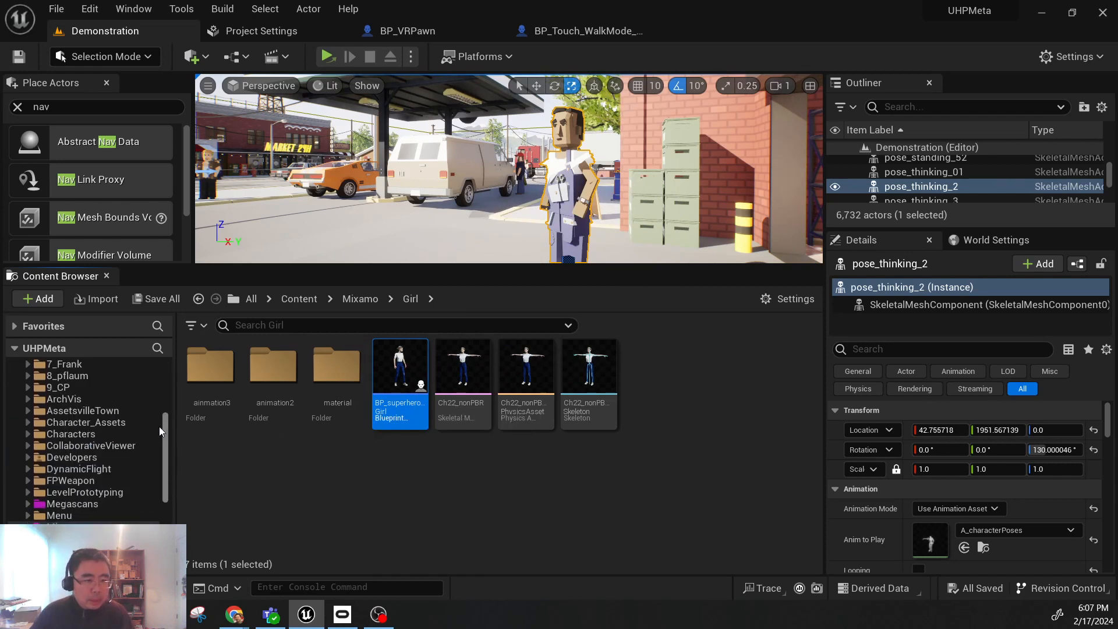
left_click(27, 469)
double_click(75, 480)
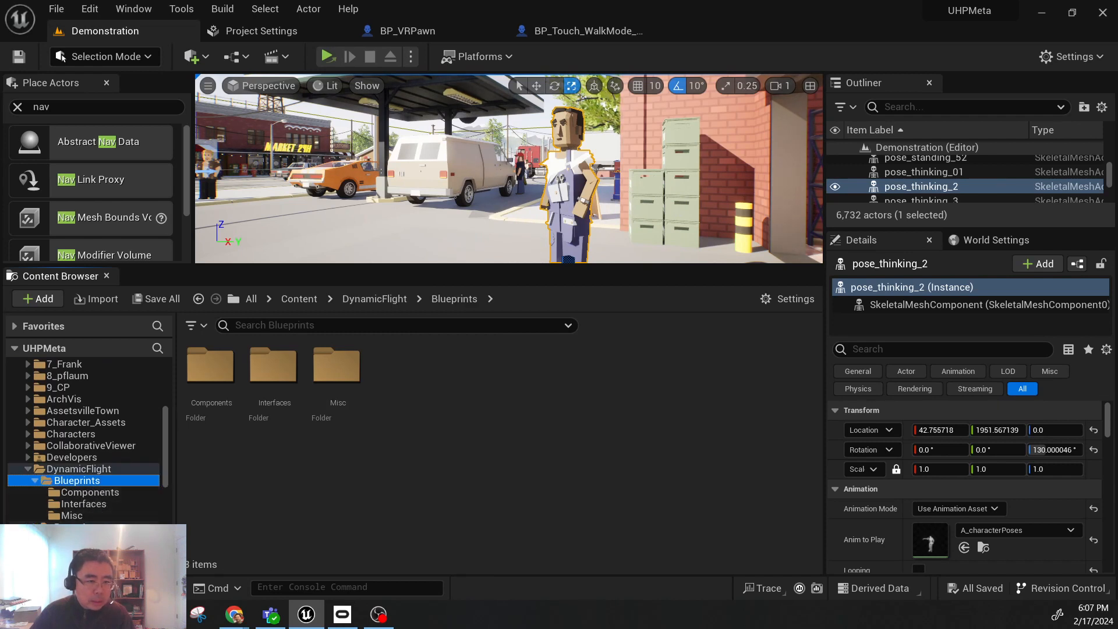
scroll(136, 499, "down", 2)
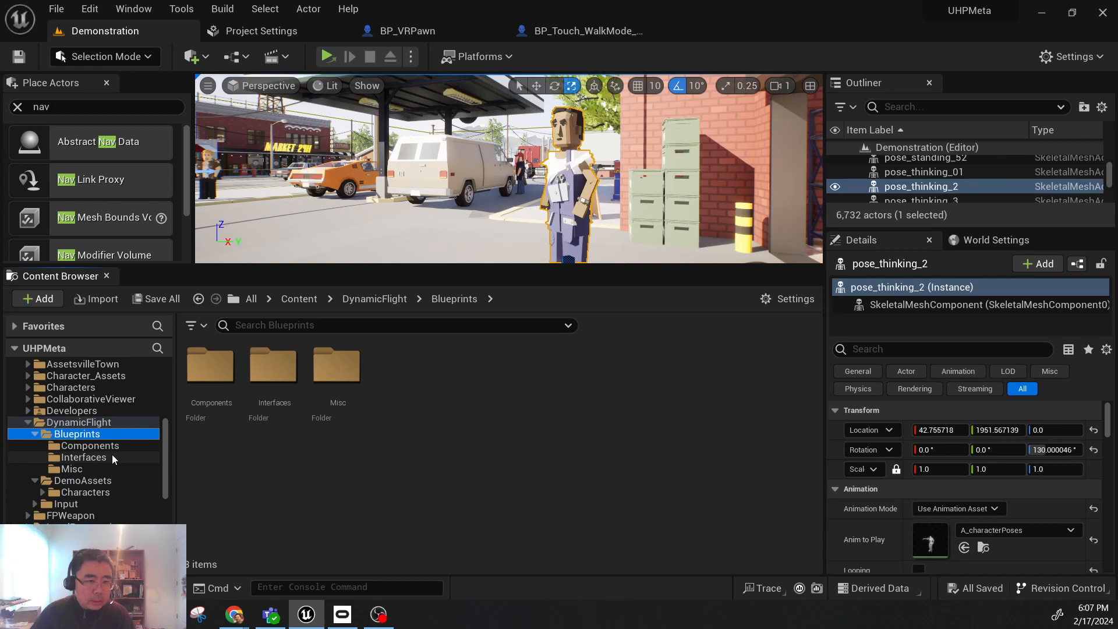
left_click(87, 492)
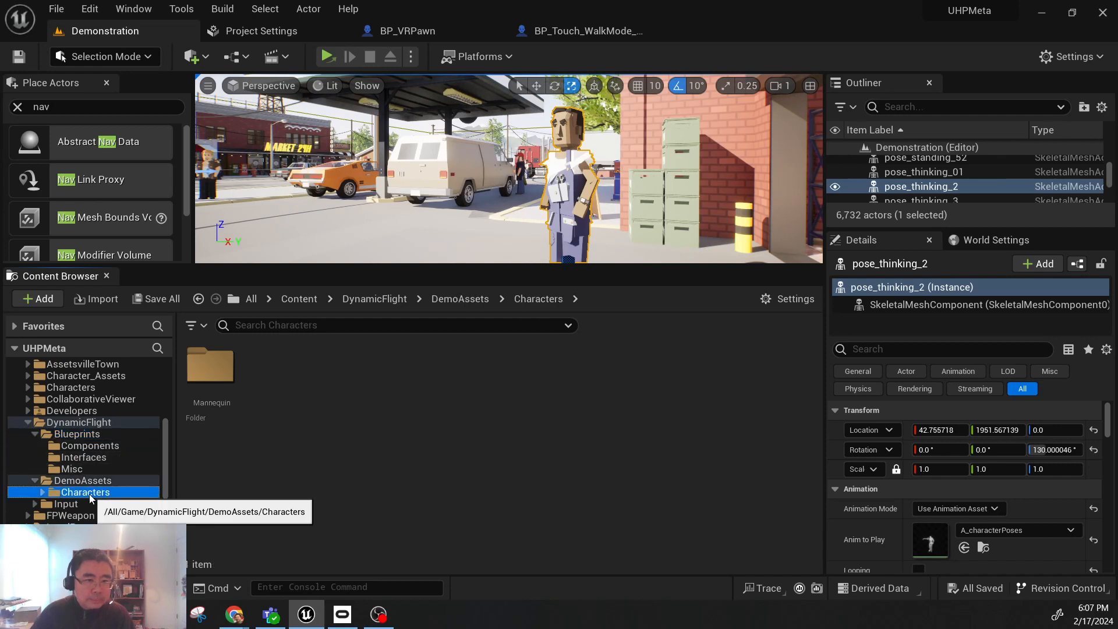
left_click(99, 505)
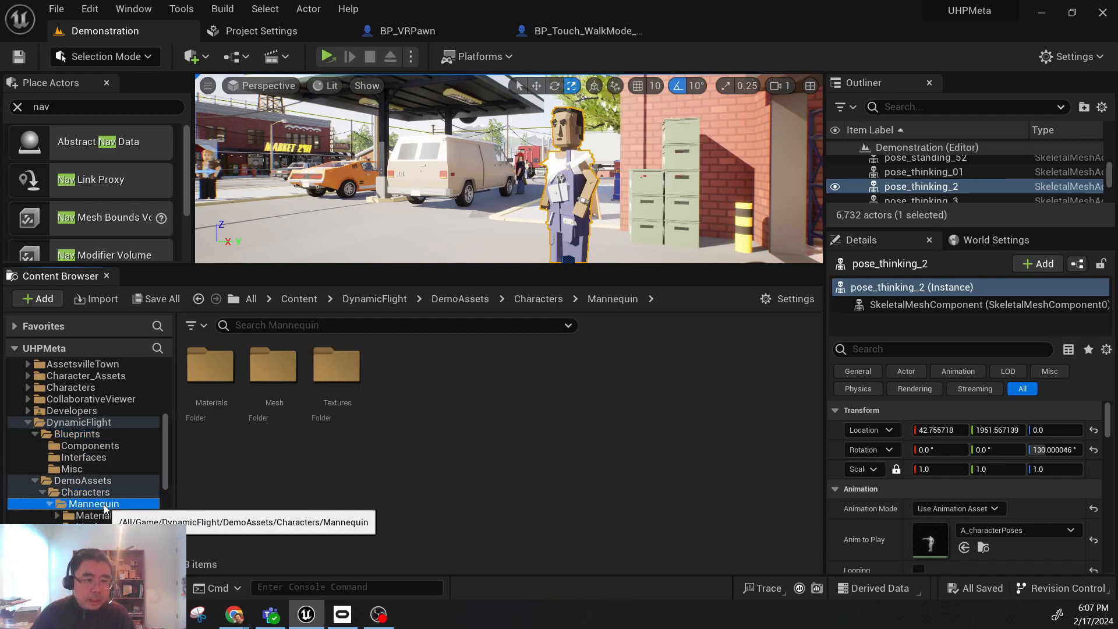
scroll(135, 504, "down", 2)
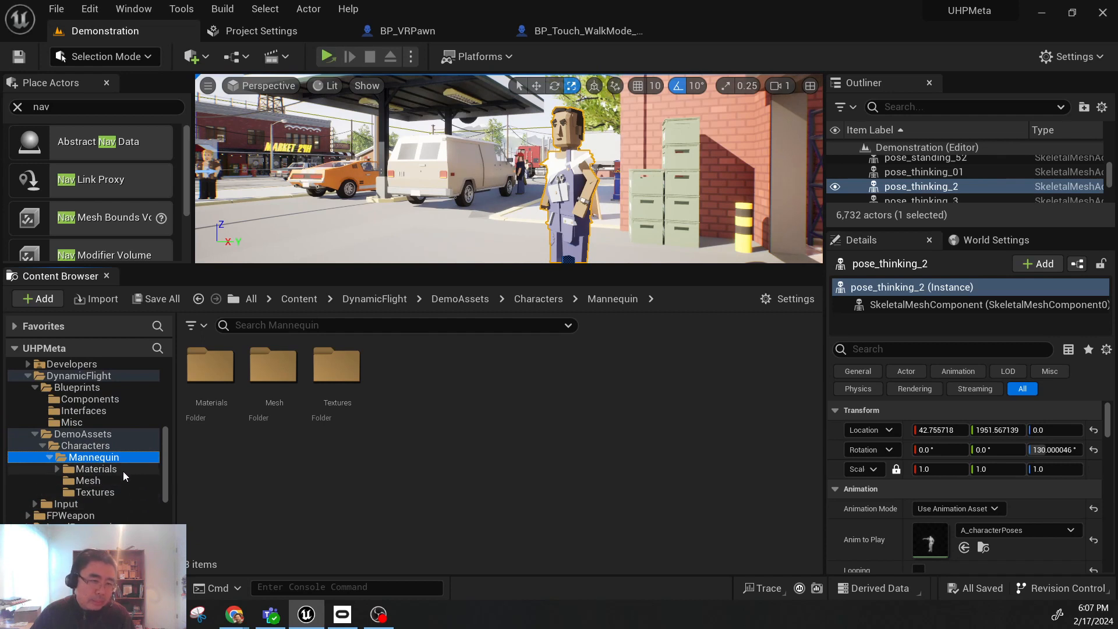
left_click(95, 492)
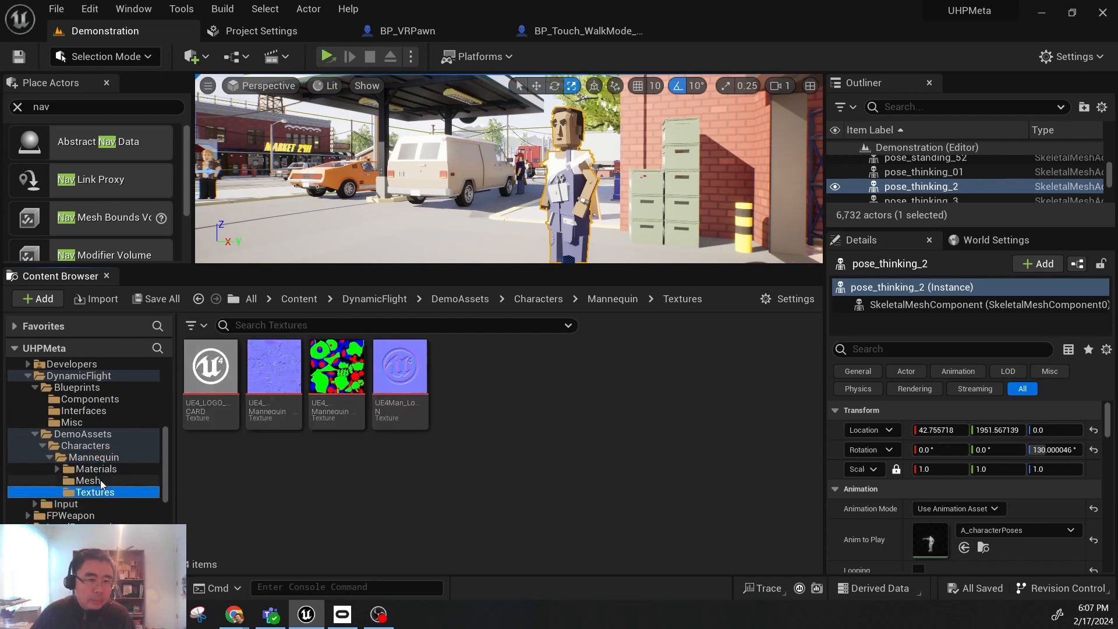
left_click(88, 480)
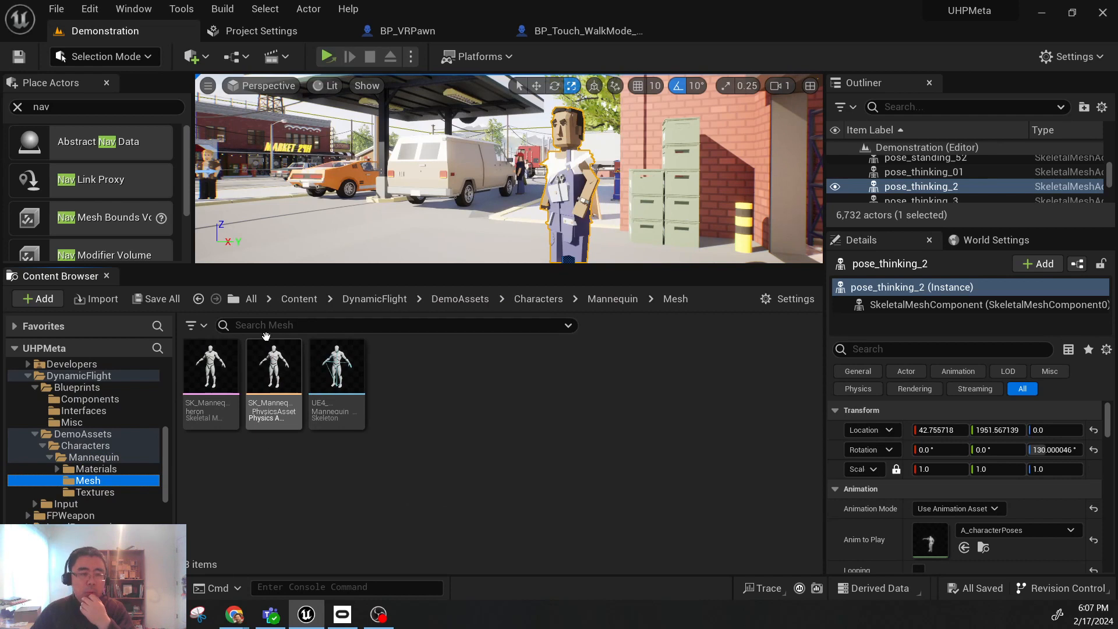
left_click(234, 386)
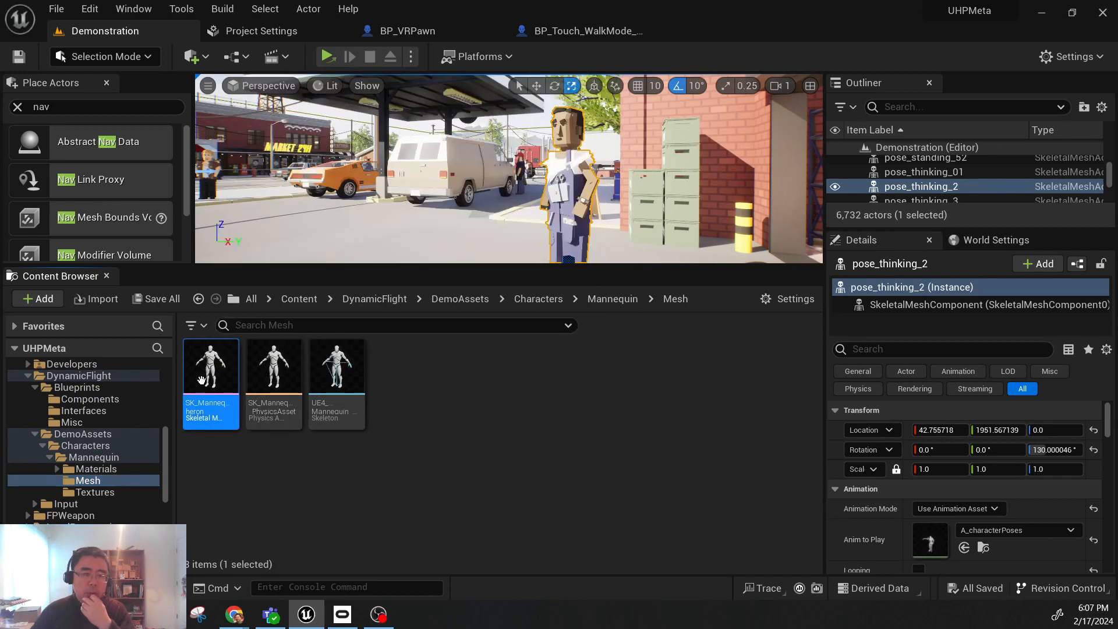
right_click(217, 373)
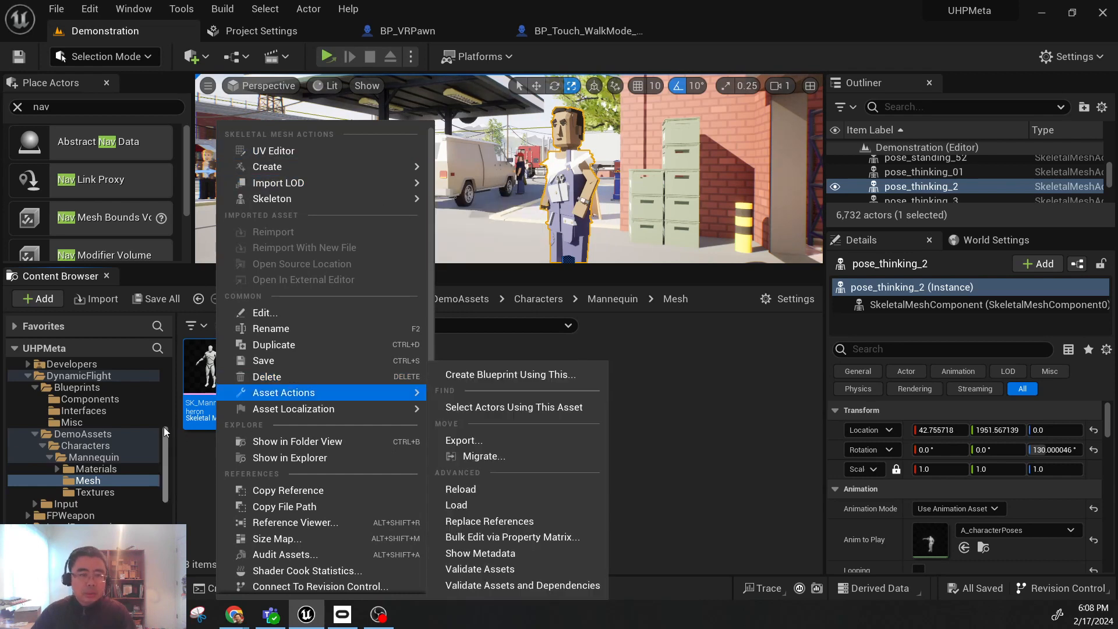
Step: Duplicate the BP_superhero_Girl blueprint in Mixamo's Girl folder and name the copy BP_superhero_Lowpoly
left_click_drag(168, 440, 173, 490)
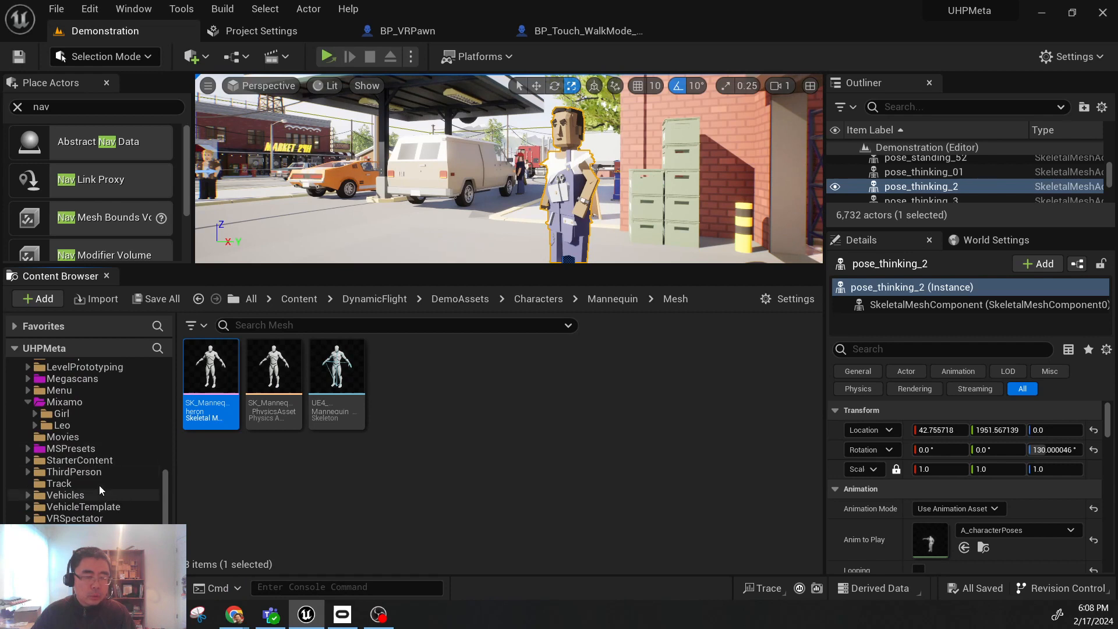
scroll(108, 496, "up", 2)
left_click(63, 460)
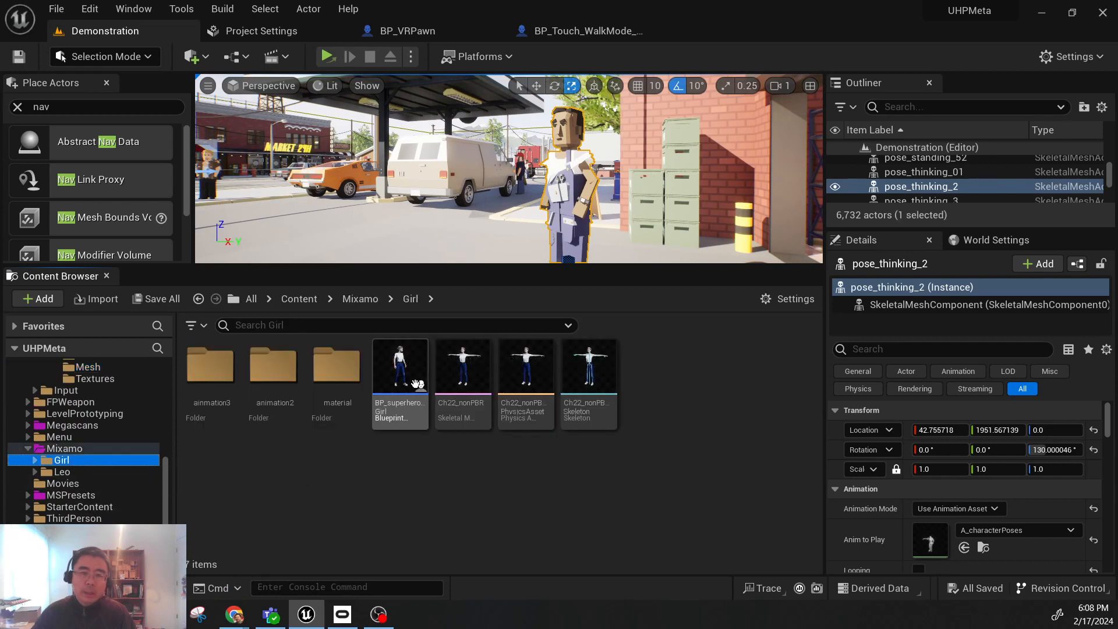
left_click(402, 379)
right_click(410, 374)
mouse_move(411, 375)
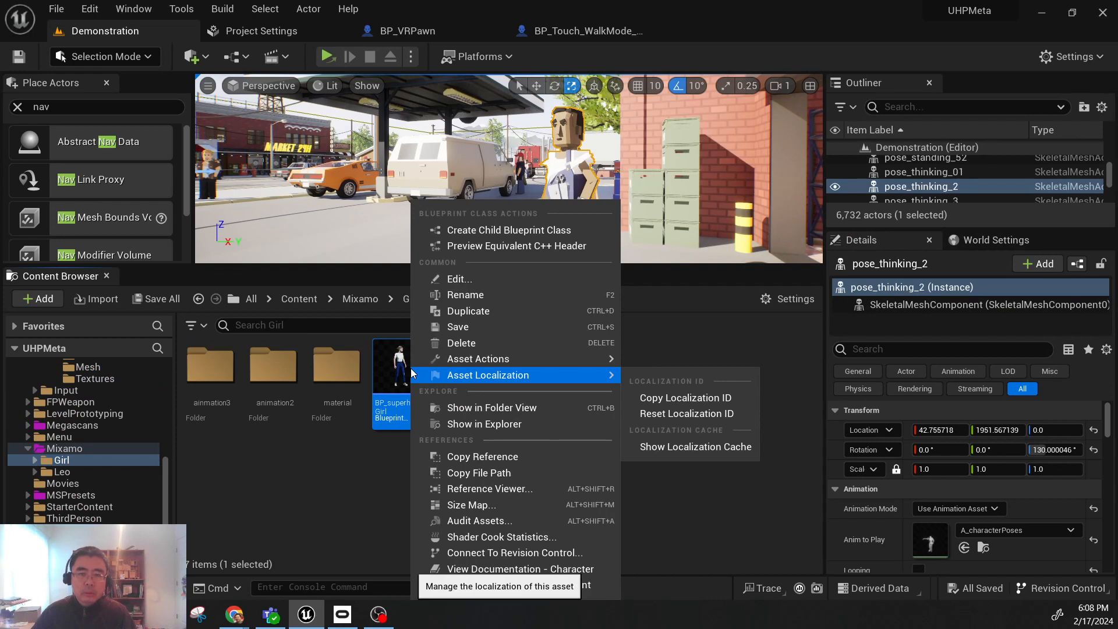
left_click(516, 311)
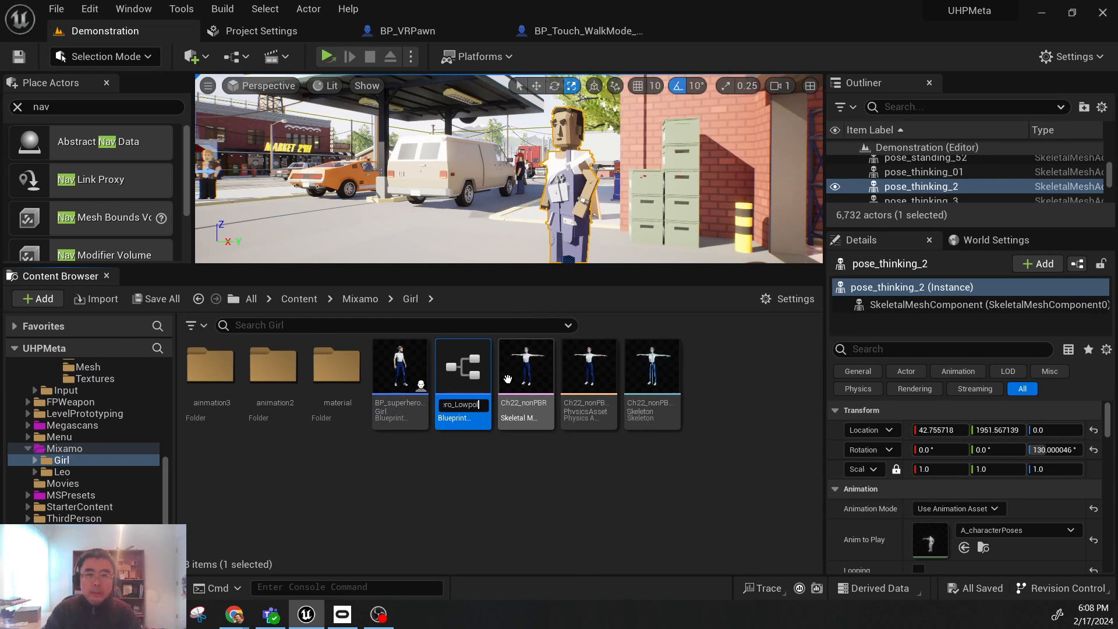
key("Return")
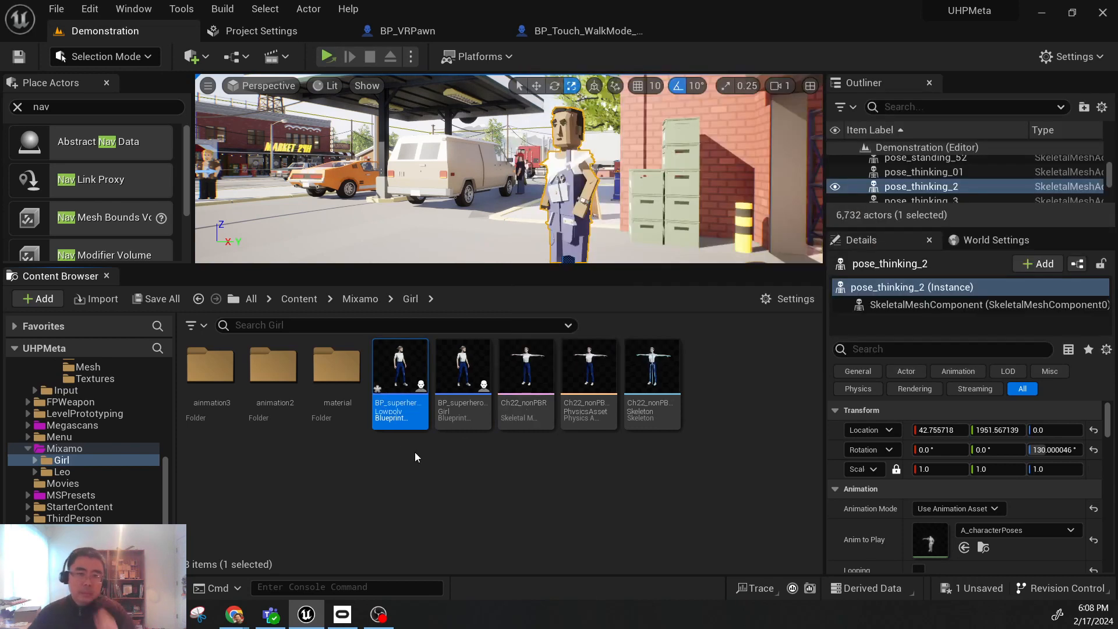
Step: Open the BP_superhero_Lowpoly blueprint and set its mesh component's skeletal mesh asset to SK_citizen_female_01
double_click(398, 382)
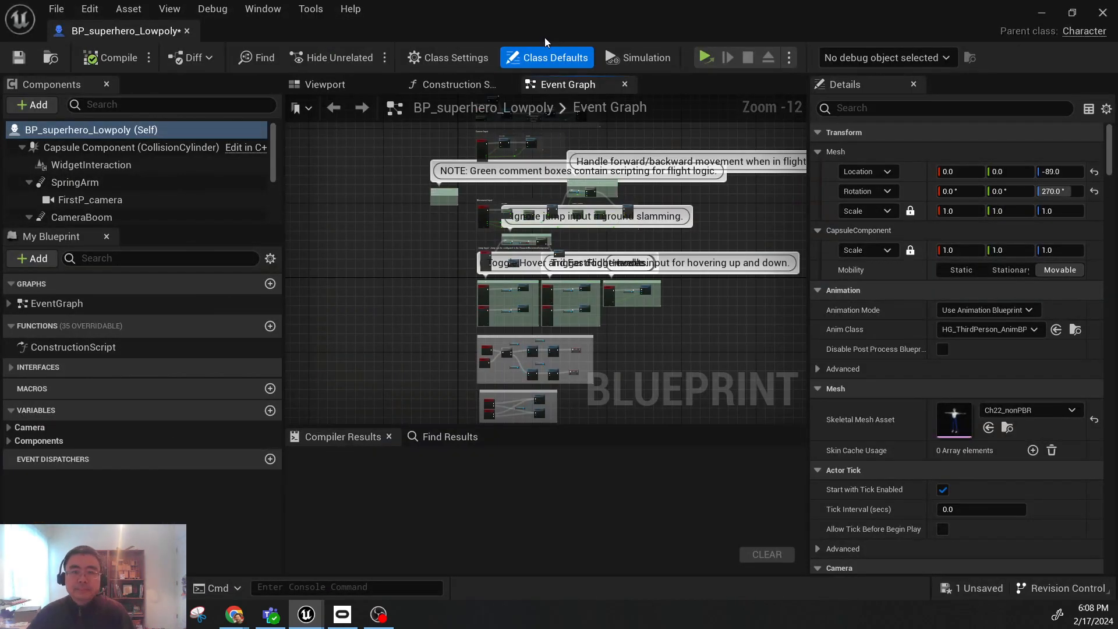
left_click(352, 84)
right_click_drag(474, 230, 501, 248)
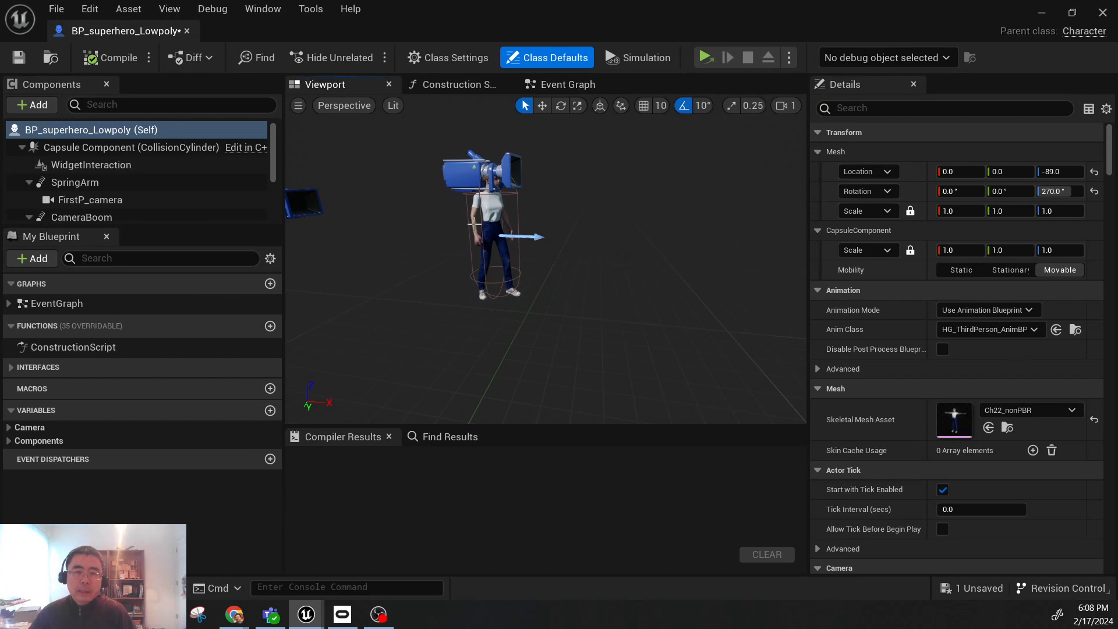
scroll(475, 230, "up", 3)
left_click(474, 230)
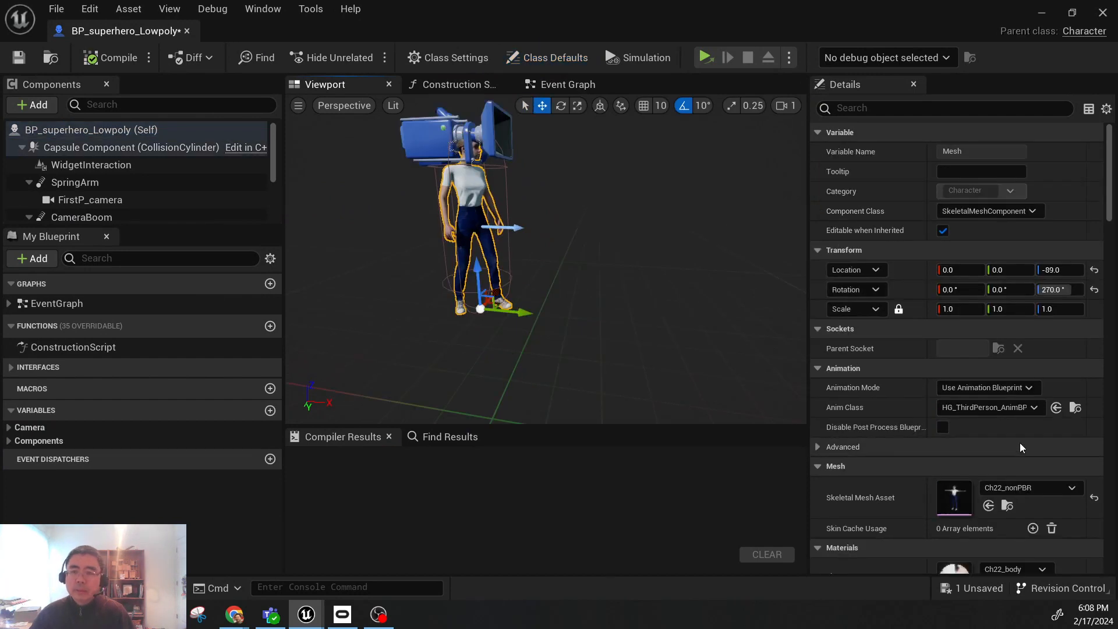
left_click(1008, 489)
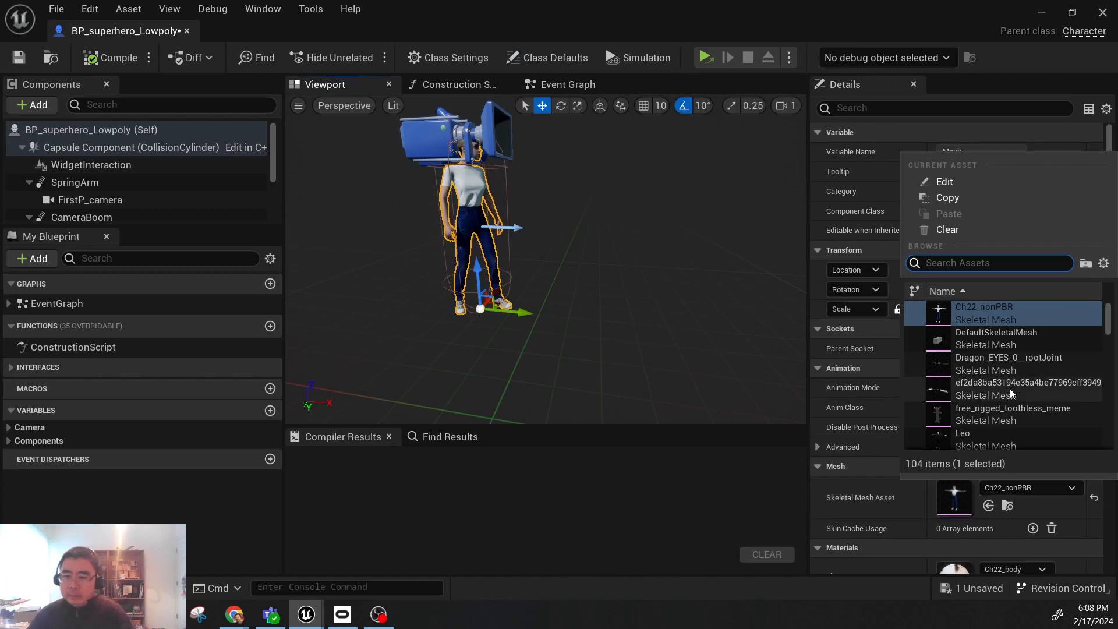
scroll(1010, 388, "down", 10)
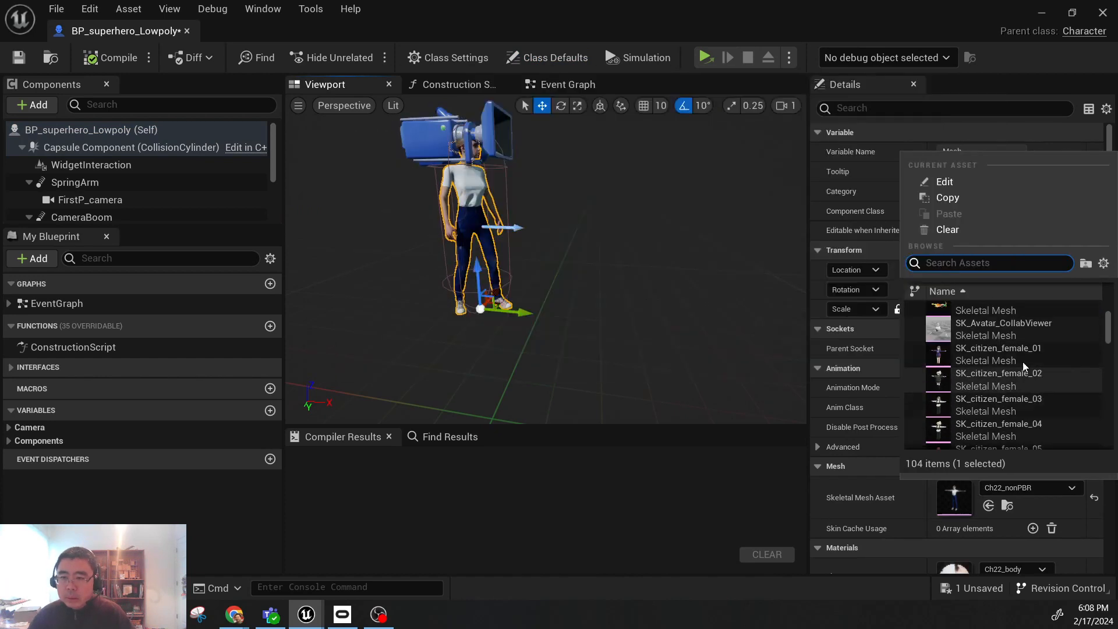
scroll(967, 364, "up", 1)
mouse_move(960, 359)
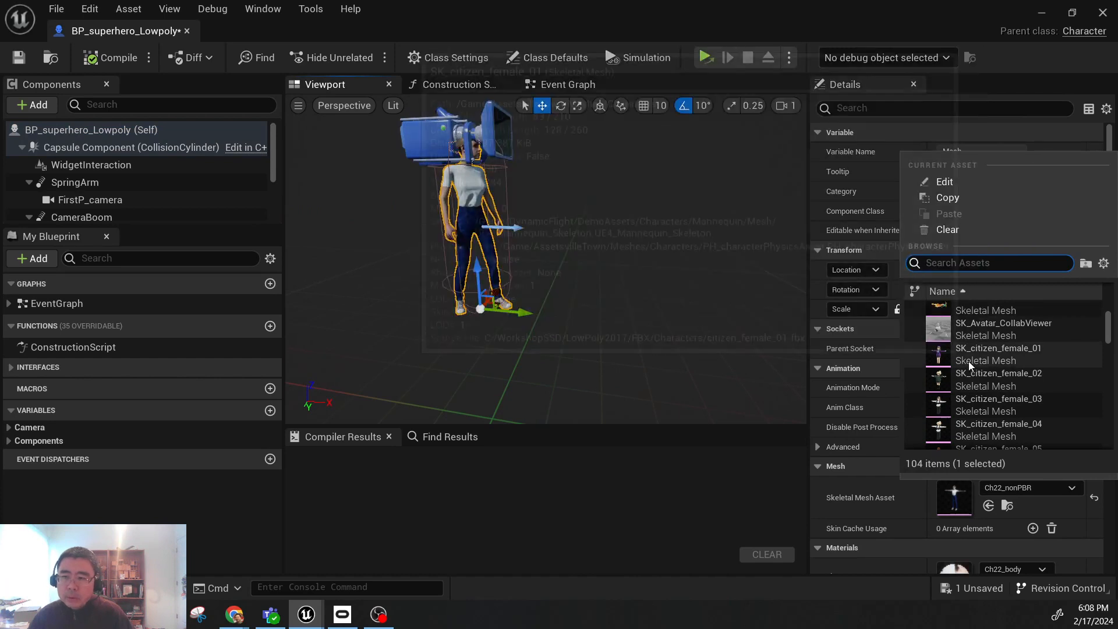
left_click(969, 362)
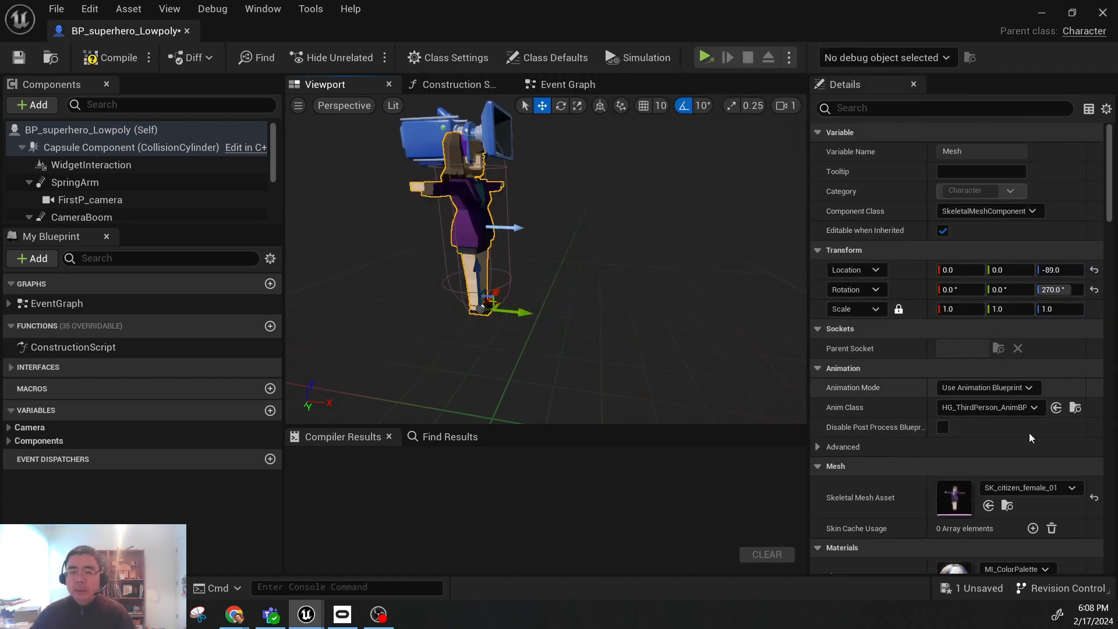
Step: Inspect the replaced character mesh from the front and open the Anim Class choices
left_click_drag(658, 280, 525, 285, "alt")
key("f")
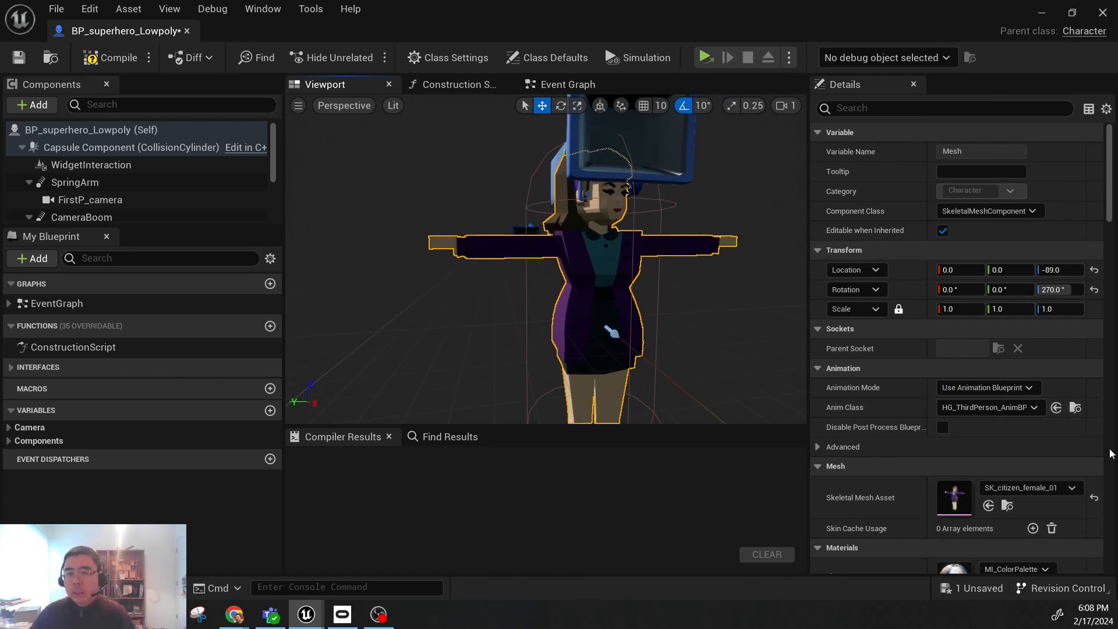
left_click(994, 408)
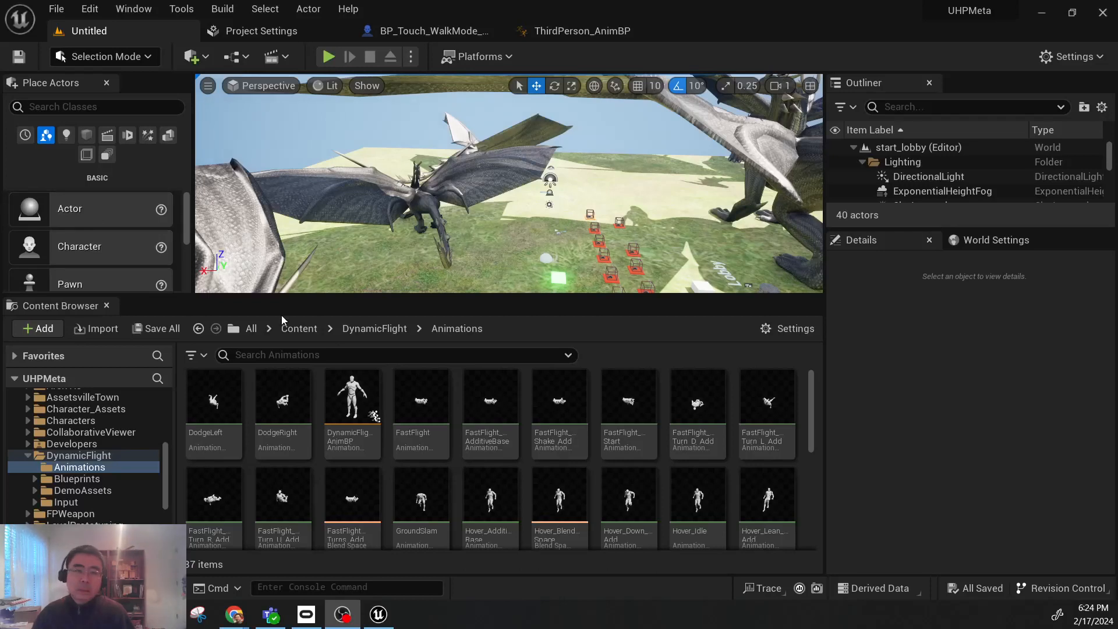
Step: Enlarge the Content Browser and look through DynamicFlight's Animations folder for the third-person animation blueprint
left_click_drag(380, 295, 379, 241)
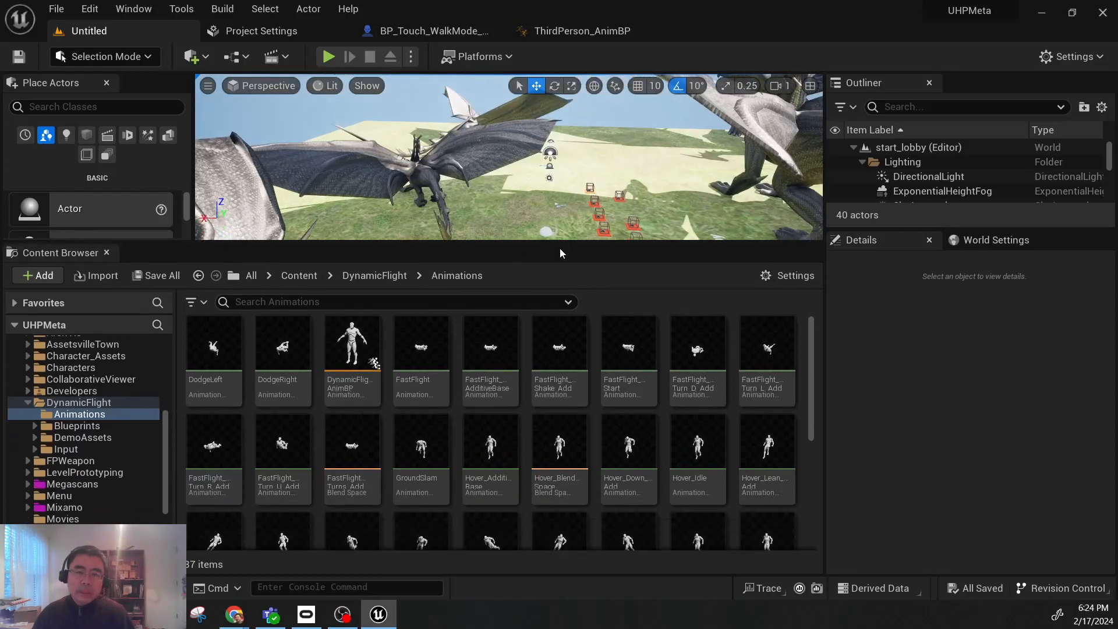
left_click(76, 402)
left_click(72, 417)
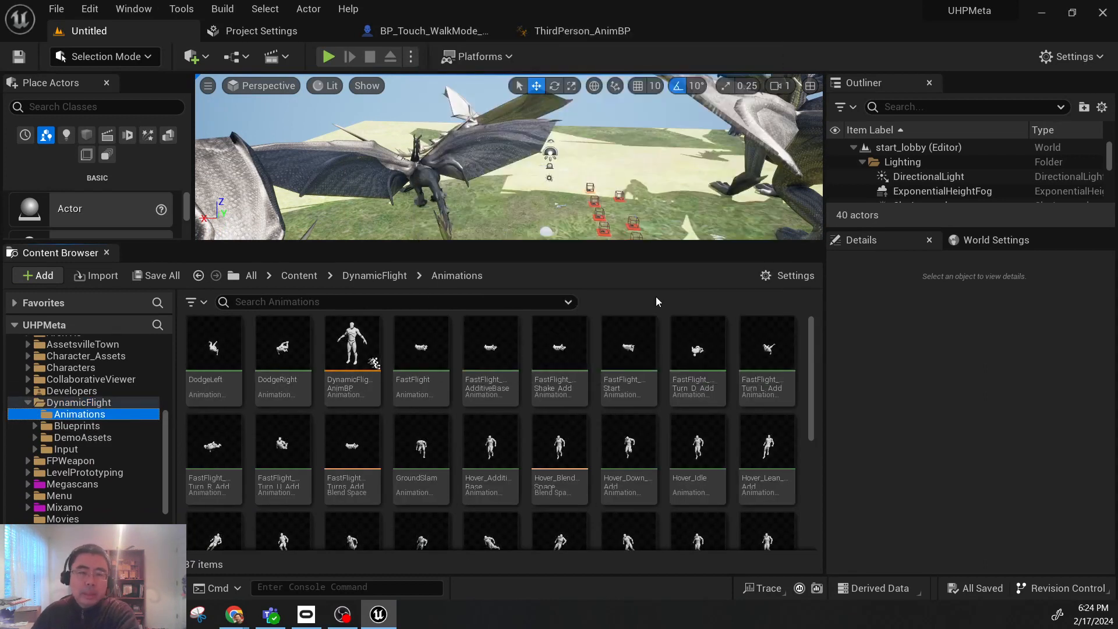
left_click(102, 404)
left_click(102, 417)
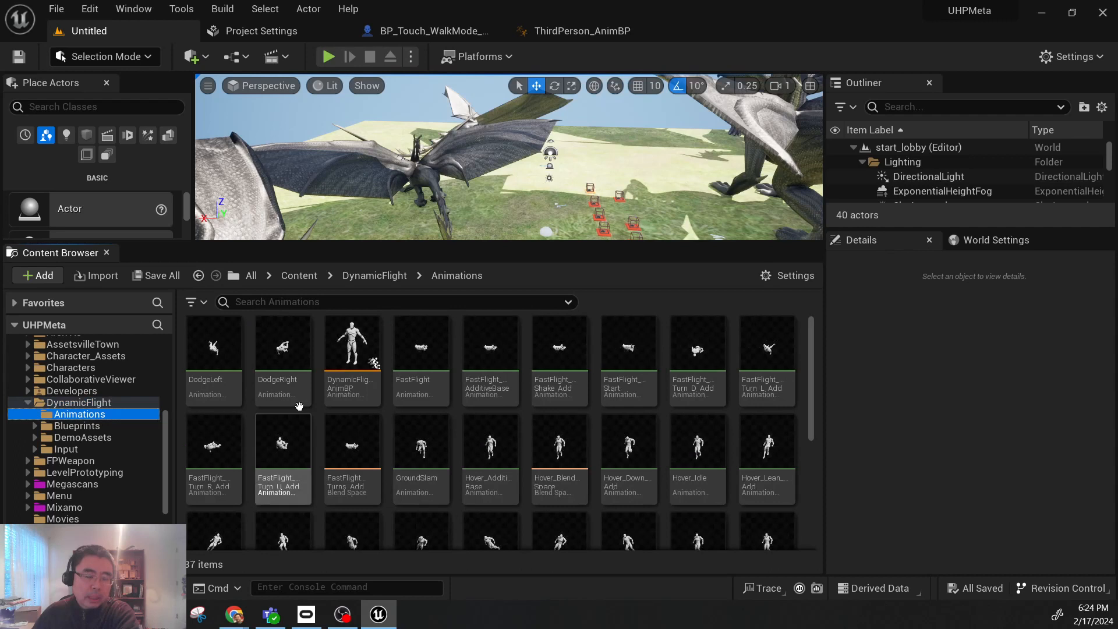
left_click(809, 338)
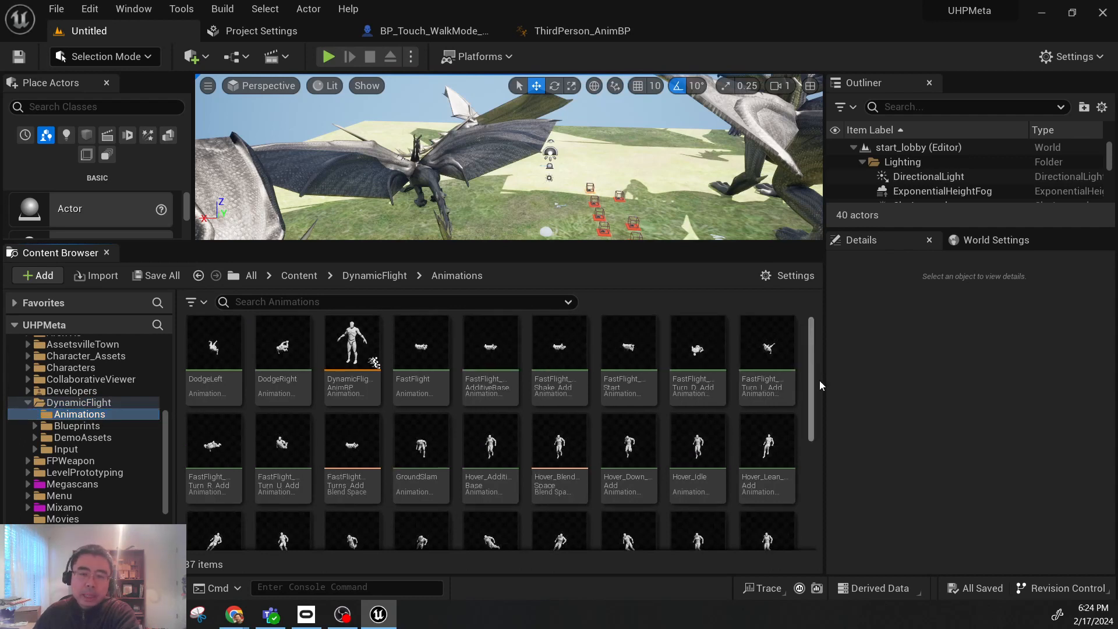
mouse_move(810, 354)
left_mouse_down()
mouse_move(816, 407)
mouse_move(811, 351)
left_mouse_up()
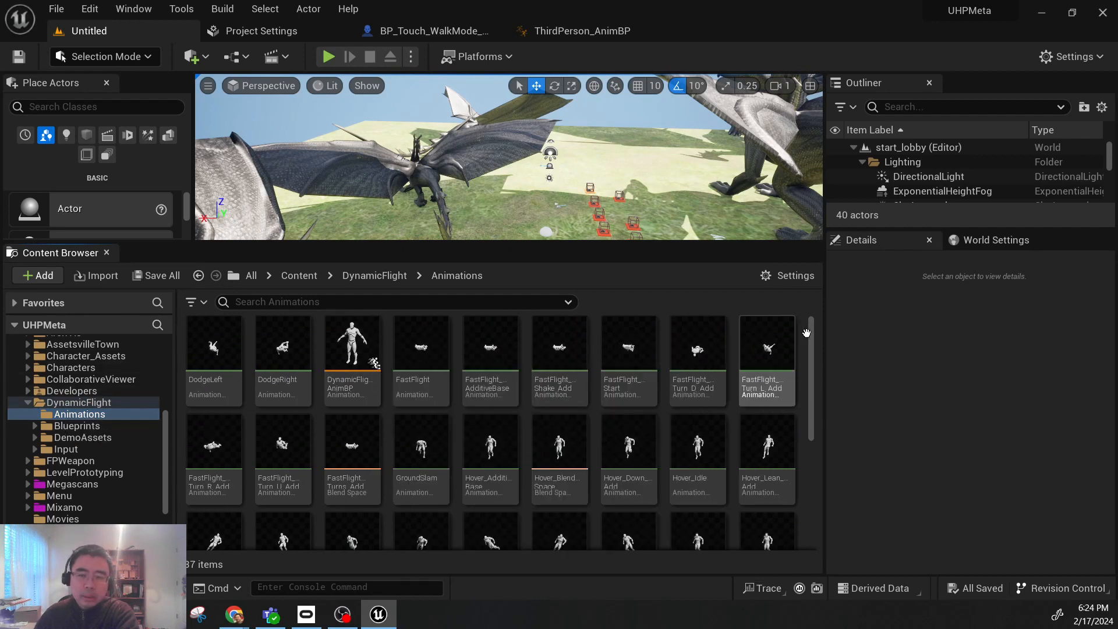
left_click_drag(812, 338, 819, 437)
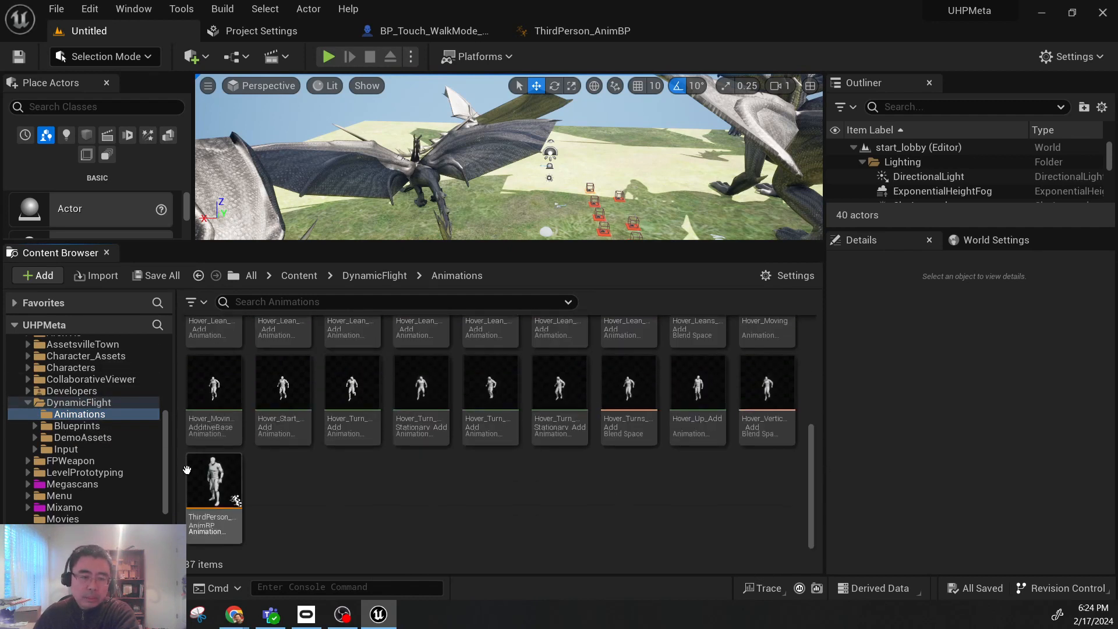
Step: Open the ThirdPerson_AnimBP animation blueprint for a look, close it, and return to the level editor
double_click(198, 496)
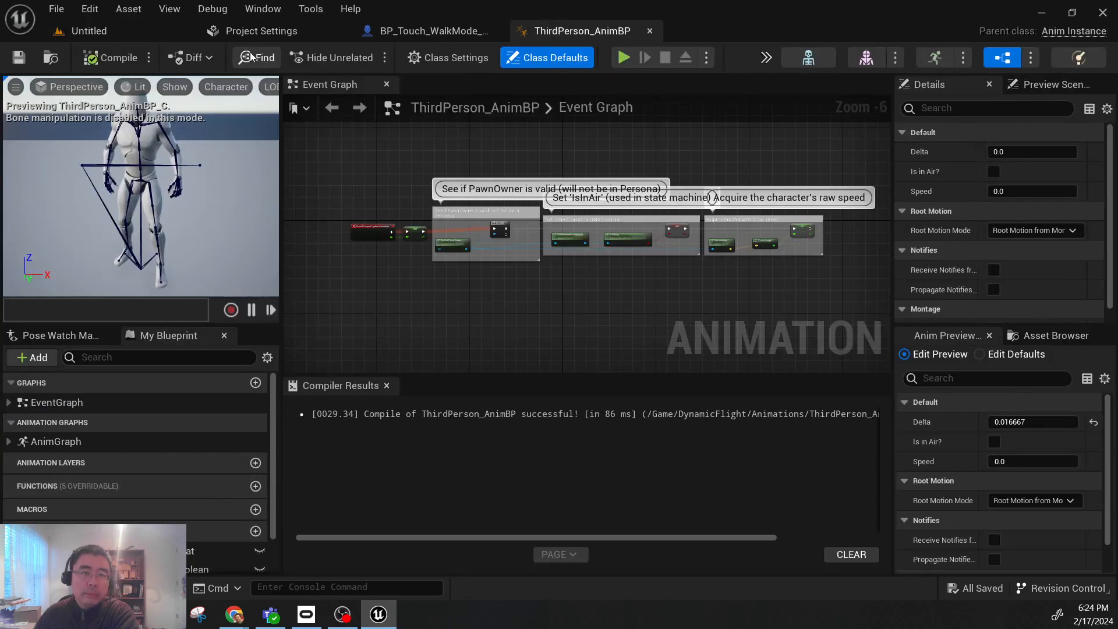
left_click(649, 31)
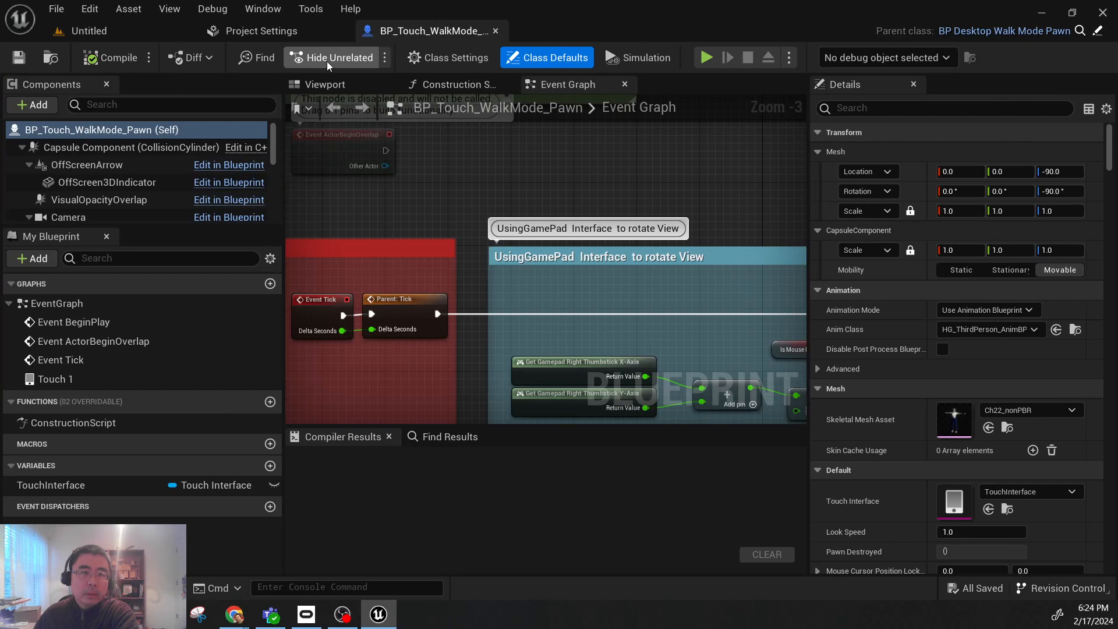
left_click(137, 35)
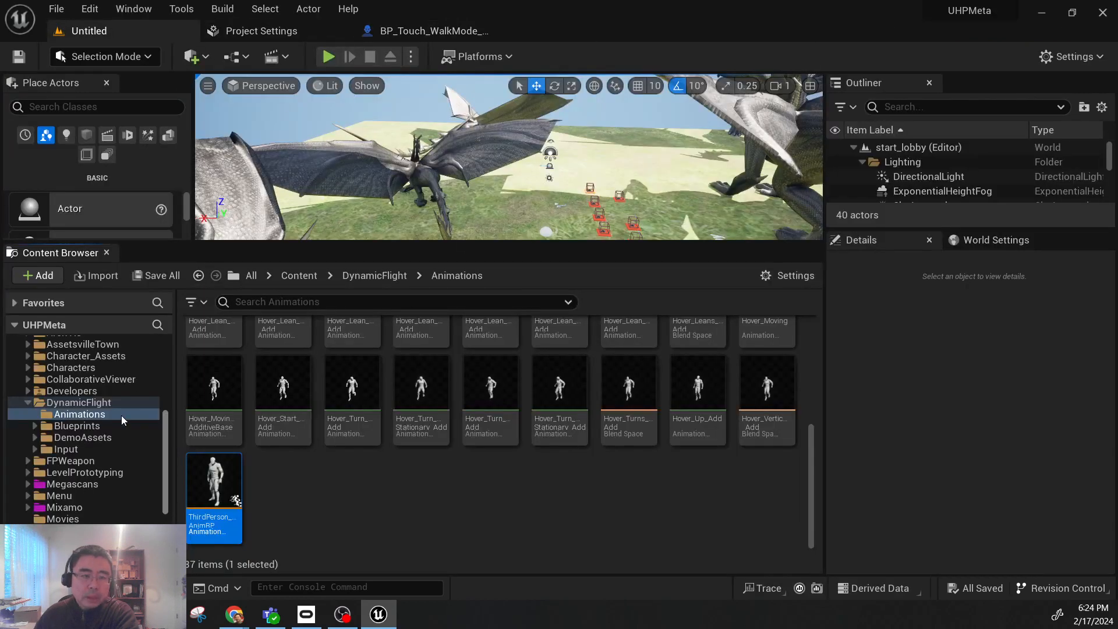
Step: Open BP_superhero_Lowpoly from Mixamo's Girl folder and set its Anim Class to ThirdPerson_AnimBP
scroll(87, 478, "down", 1)
double_click(82, 483)
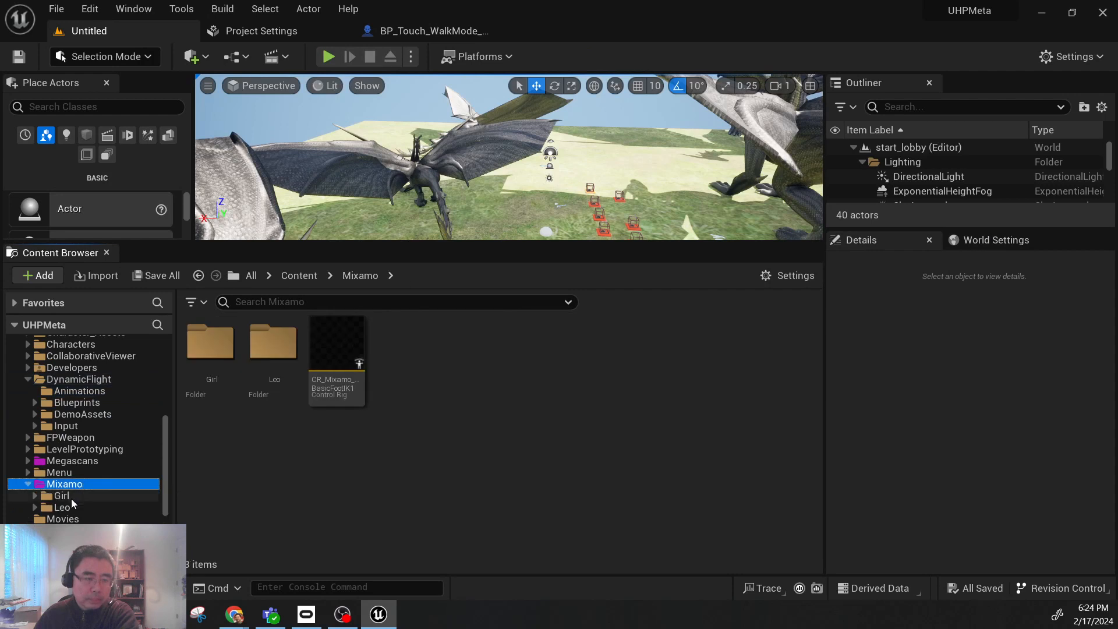
left_click(72, 500)
double_click(404, 343)
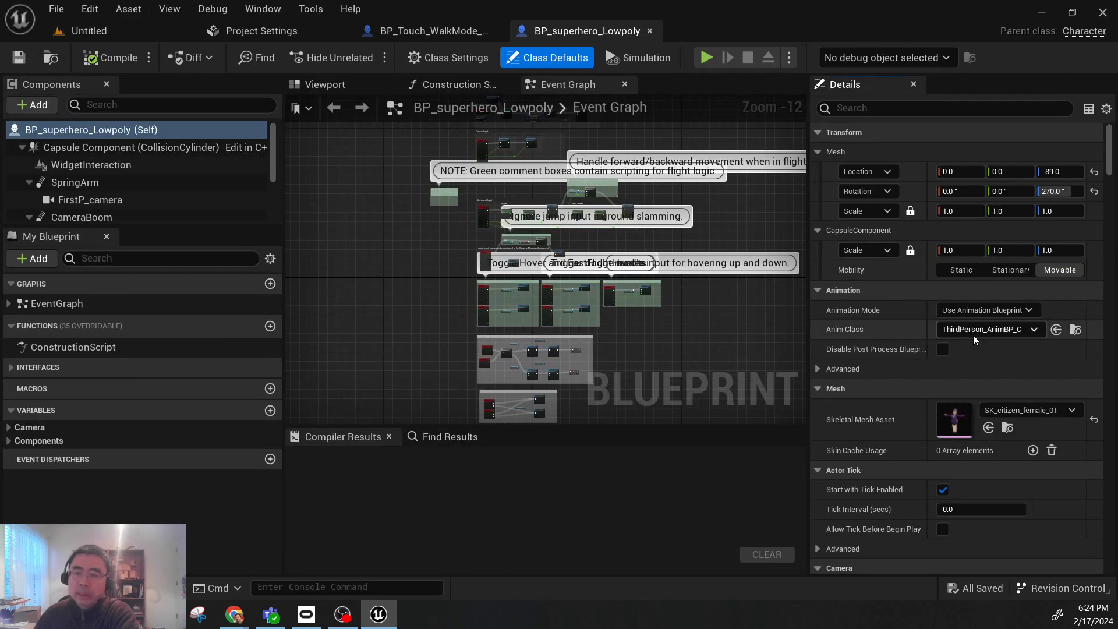
left_click(985, 330)
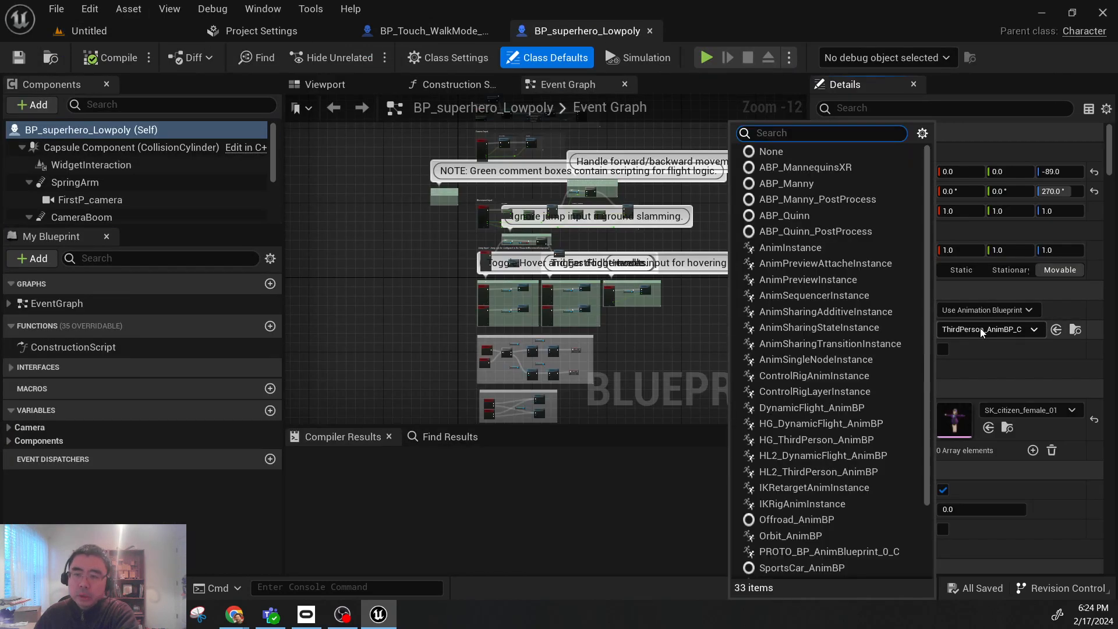
left_click_drag(928, 278, 924, 368)
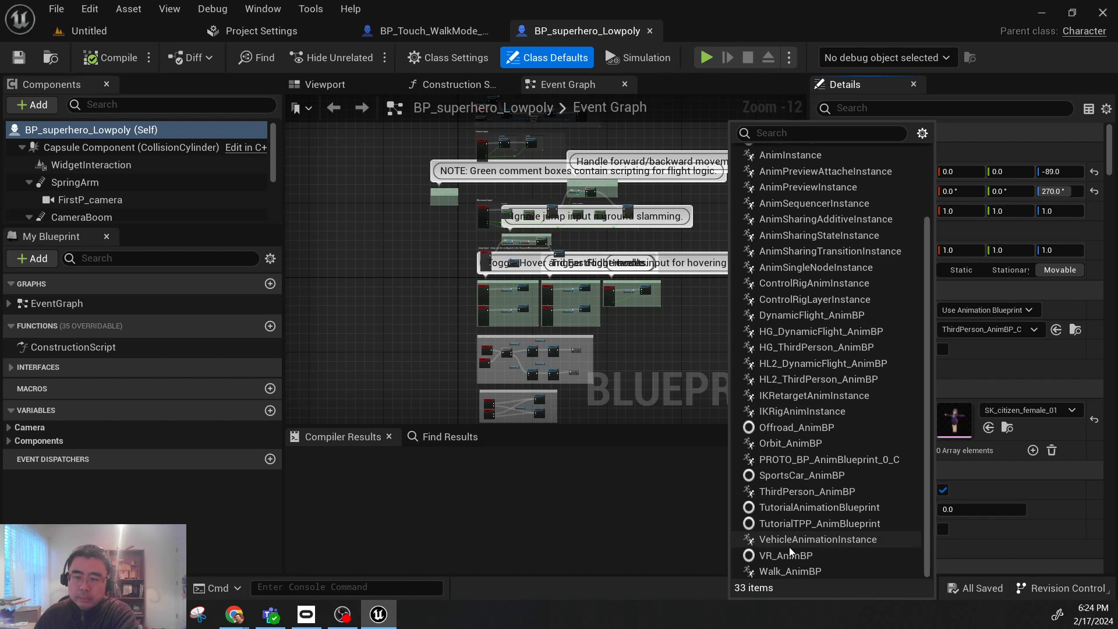
left_click(807, 491)
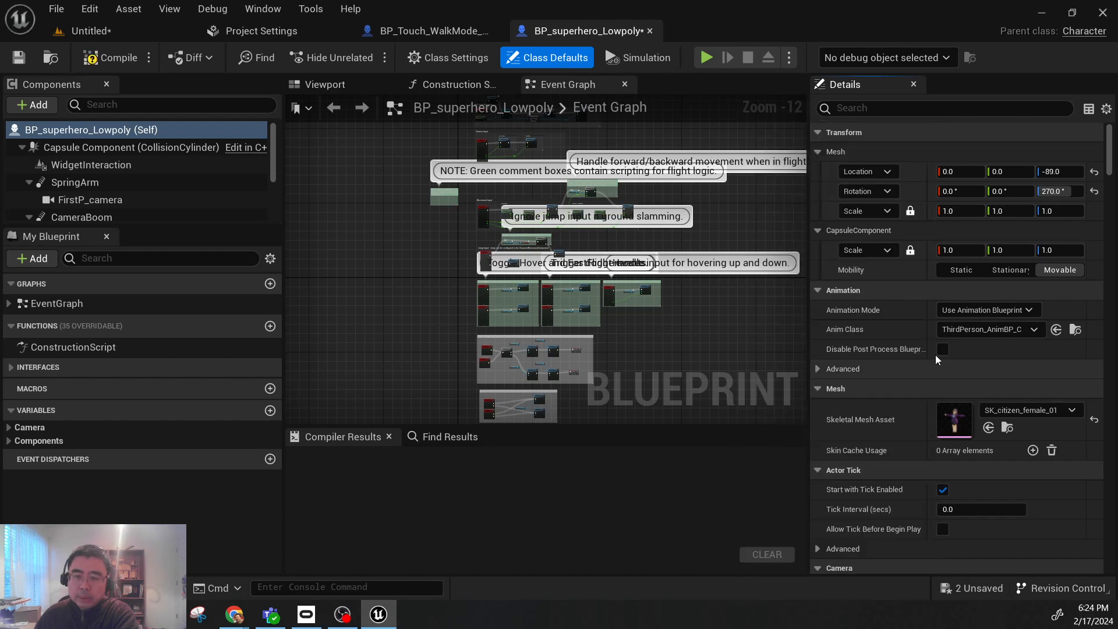
Step: Check the animated low-poly character in the blueprint's viewport and compile BP_superhero_Lowpoly
left_click(342, 88)
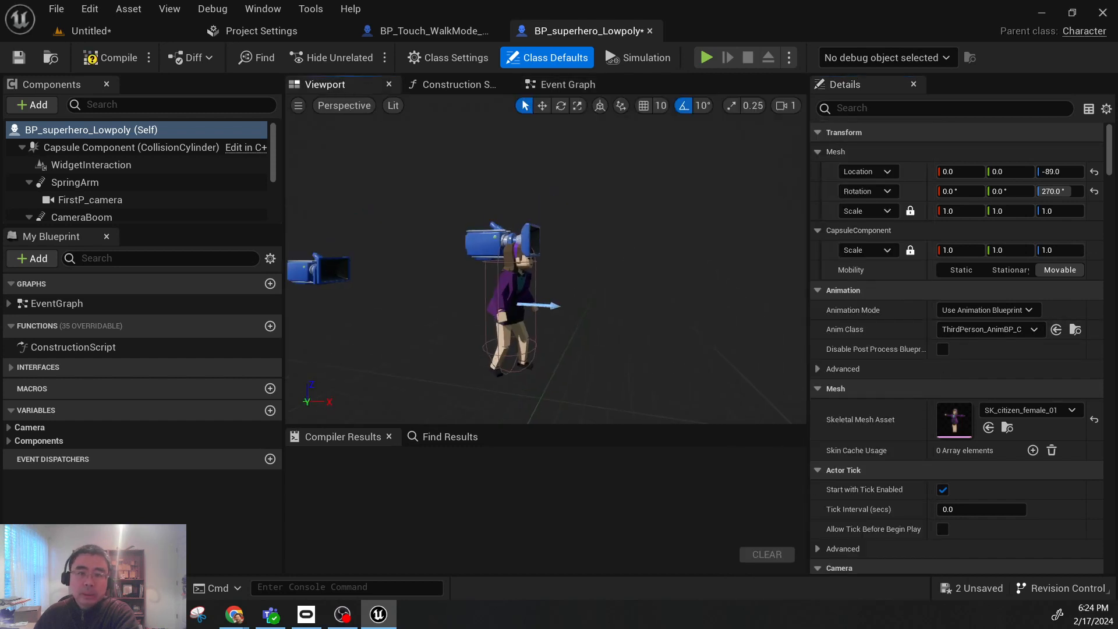
scroll(668, 288, "up", 4)
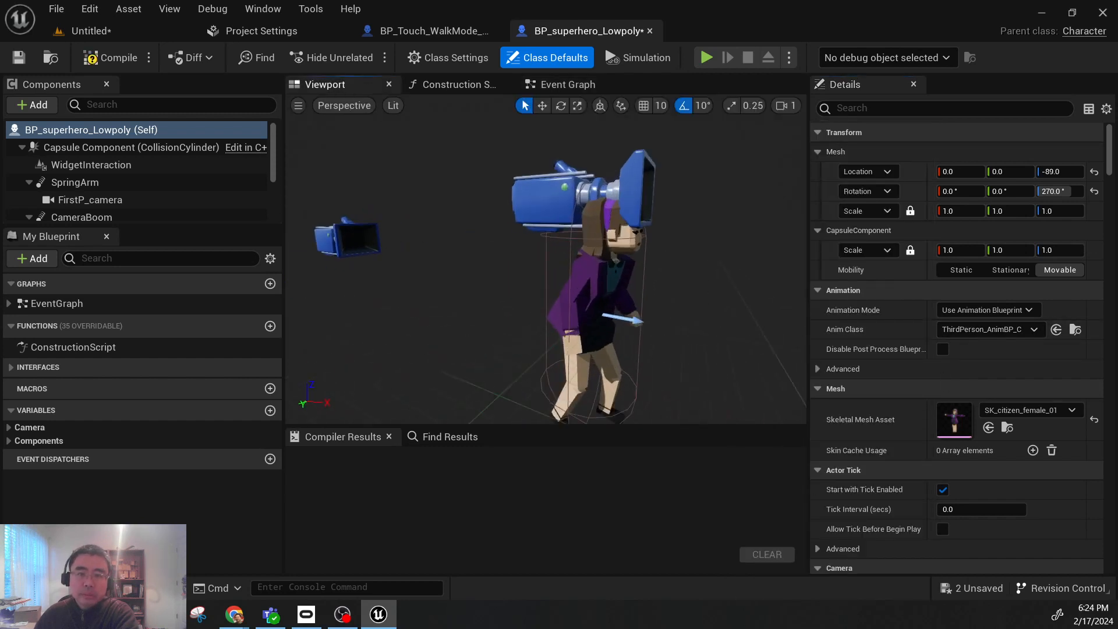
left_click(111, 58)
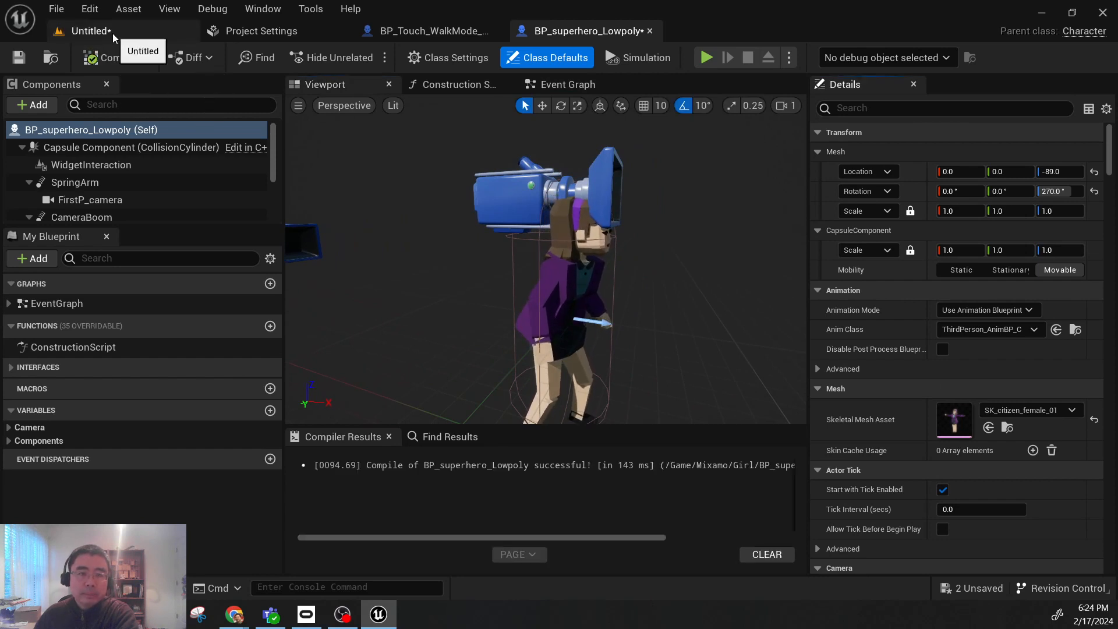
Step: Open the Demonstration level from AssetsvilleTown's Maps folder, saving the pending changes
left_click(93, 30)
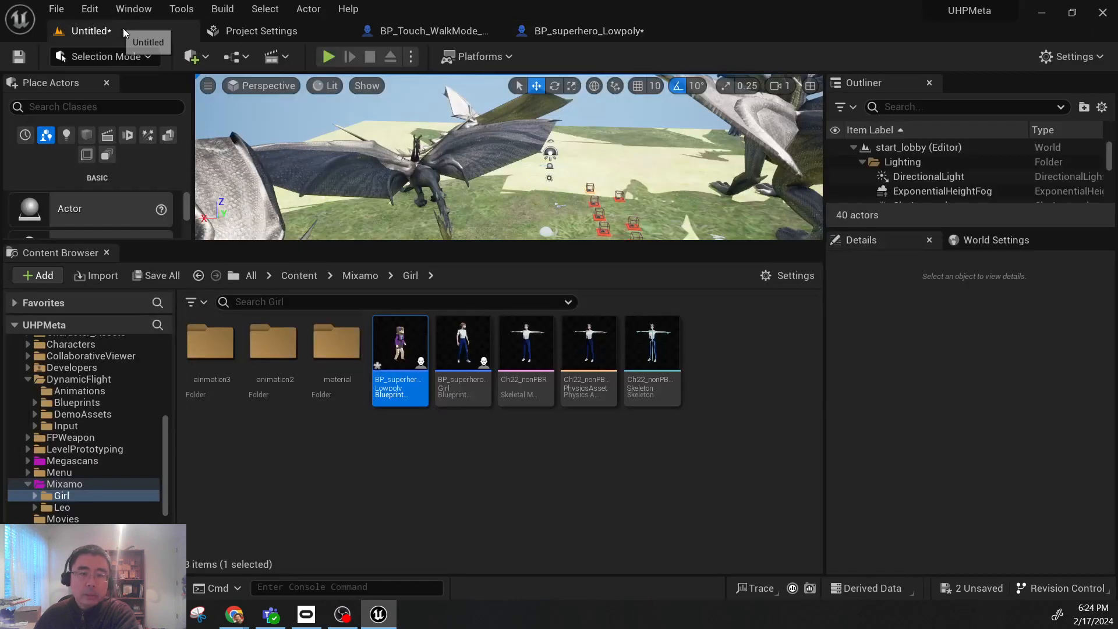
left_click_drag(164, 436, 167, 356)
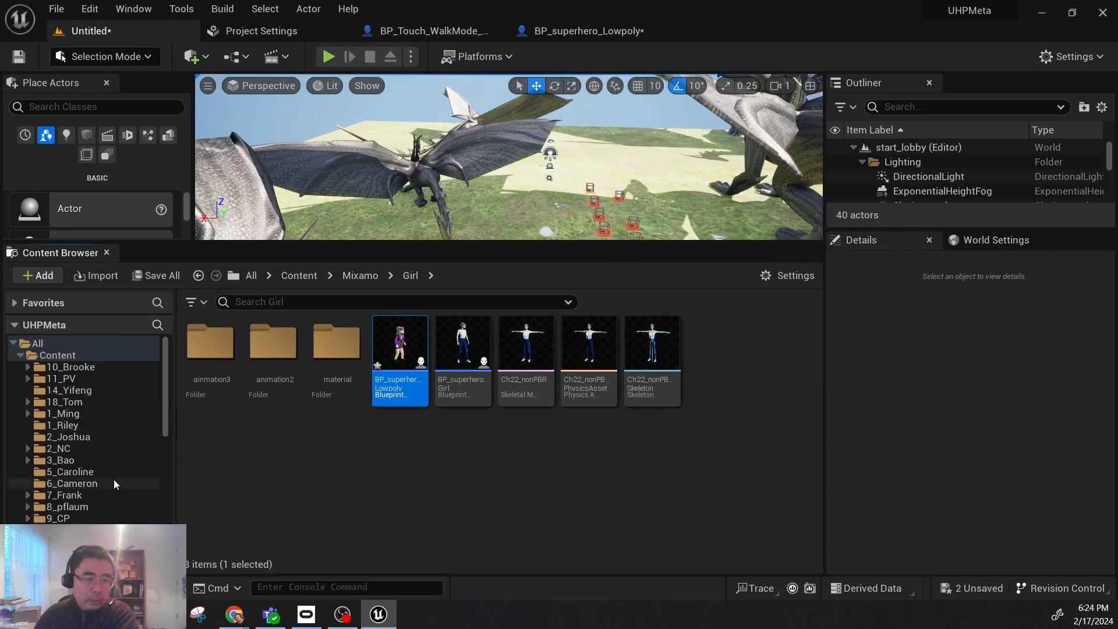
scroll(113, 480, "down", 3)
double_click(82, 425)
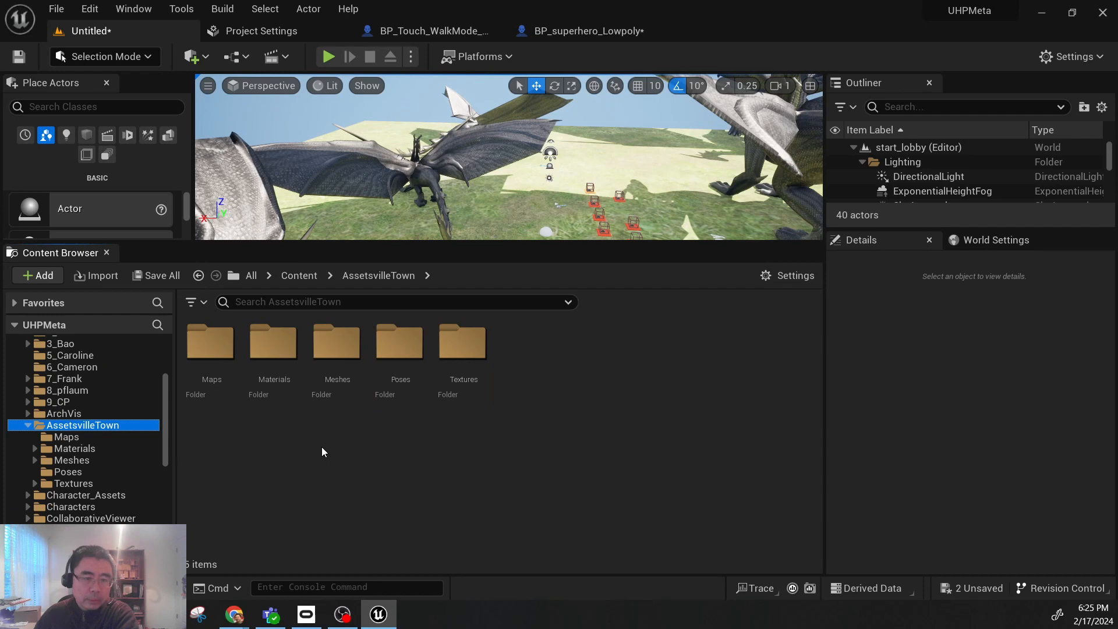
left_click(80, 437)
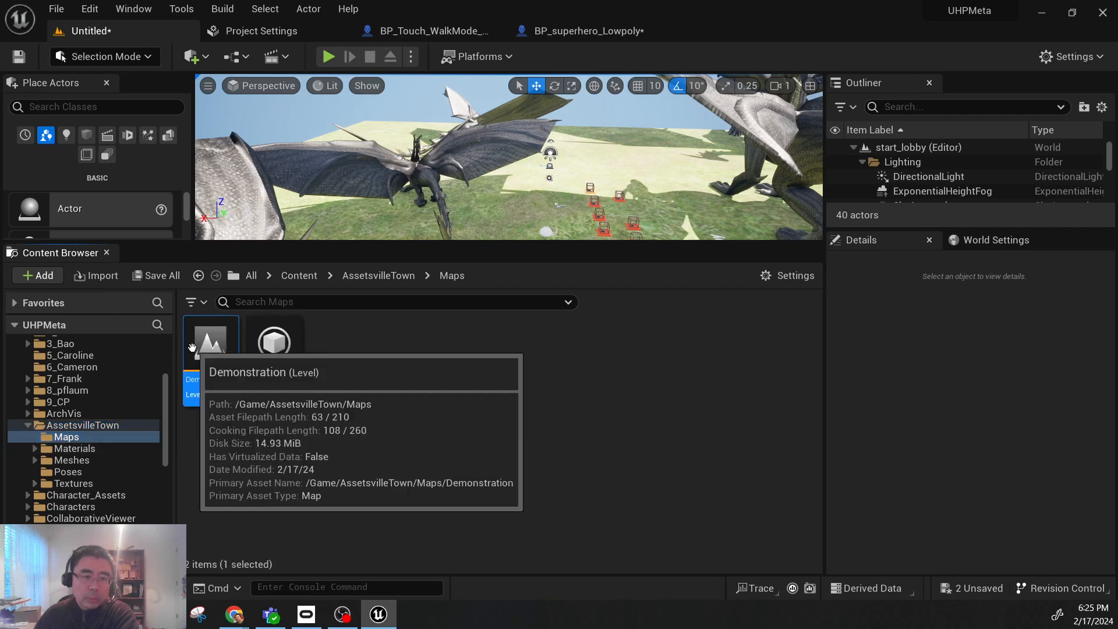
double_click(211, 343)
left_click(586, 471)
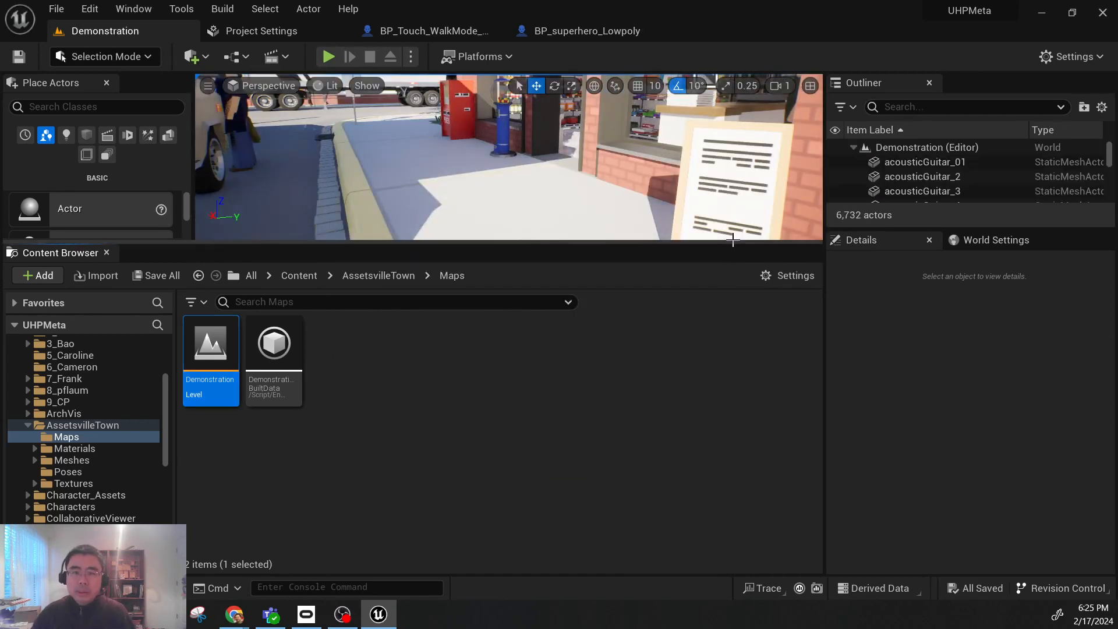
Step: Place BP_superhero_Lowpoly from Mixamo's Girl folder on the street near the gas station, at about X -192, Y 921, Z 301, and frame it
left_click_drag(732, 242, 731, 410)
right_click_drag(627, 342, 153, 469)
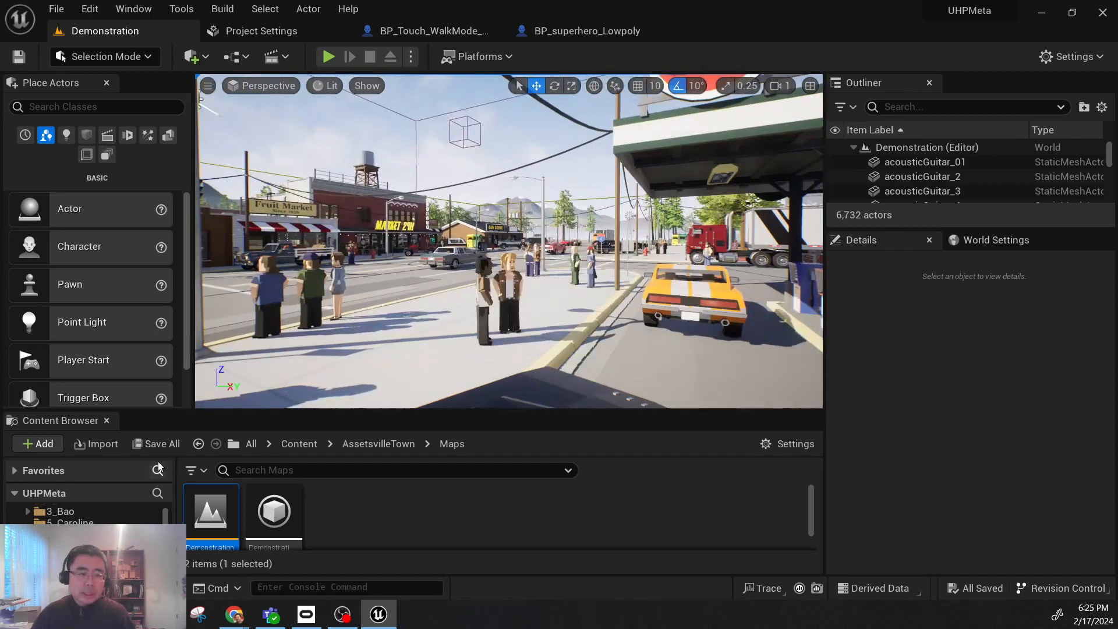
left_click_drag(272, 411, 272, 236)
scroll(105, 495, "down", 4)
left_click(79, 524)
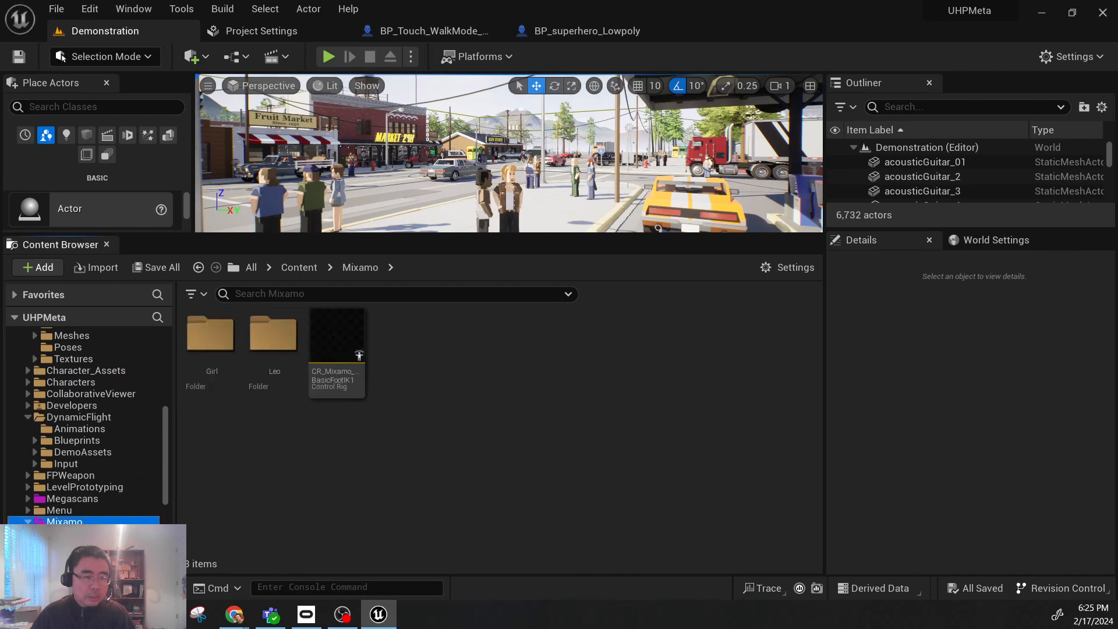
left_click(78, 534)
left_click_drag(400, 343, 646, 182)
right_click_drag(572, 224, 572, 253)
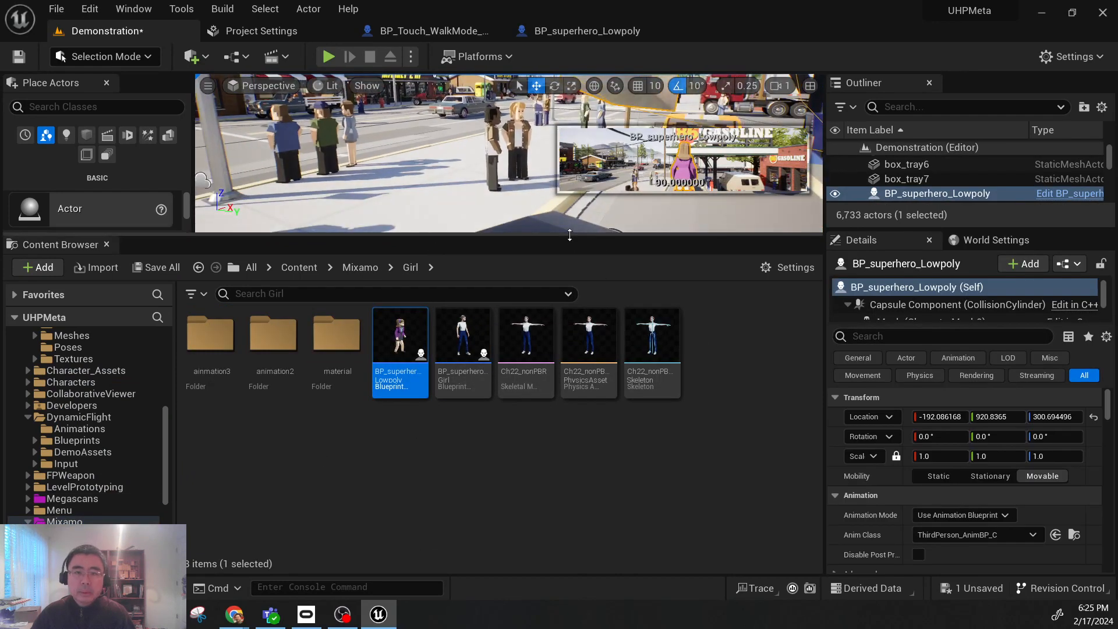
left_click_drag(569, 235, 549, 450)
key("f")
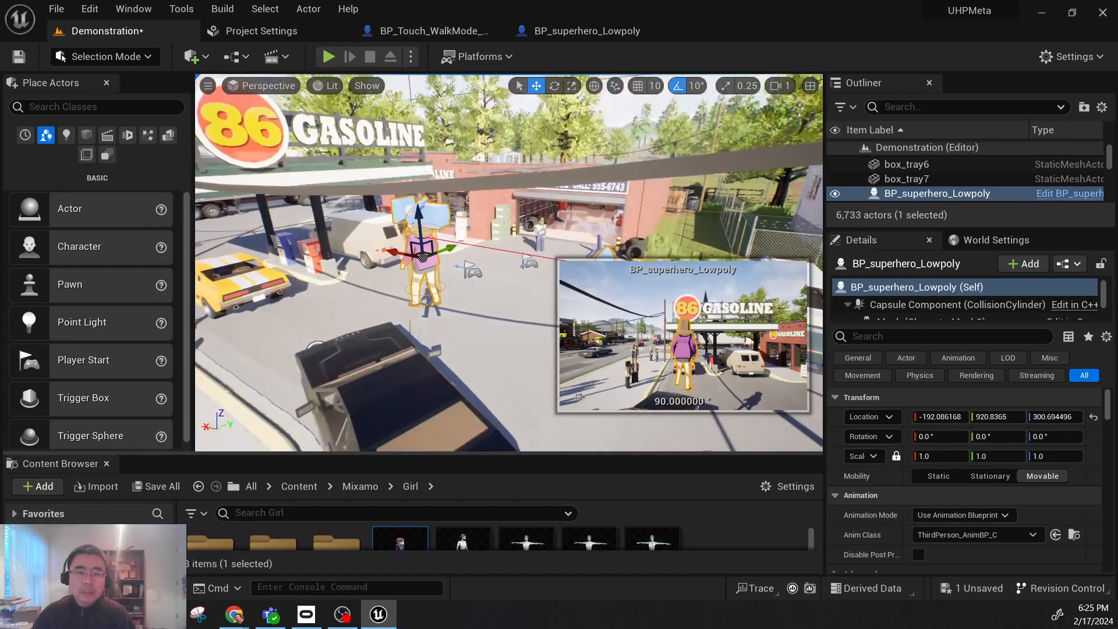
Step: Move the character down to street level and along the road, to about Y 1153, Z 91
left_click_drag(501, 262, 675, 259, "alt")
left_click_drag(409, 256, 317, 334)
right_click_drag(434, 377, 497, 379)
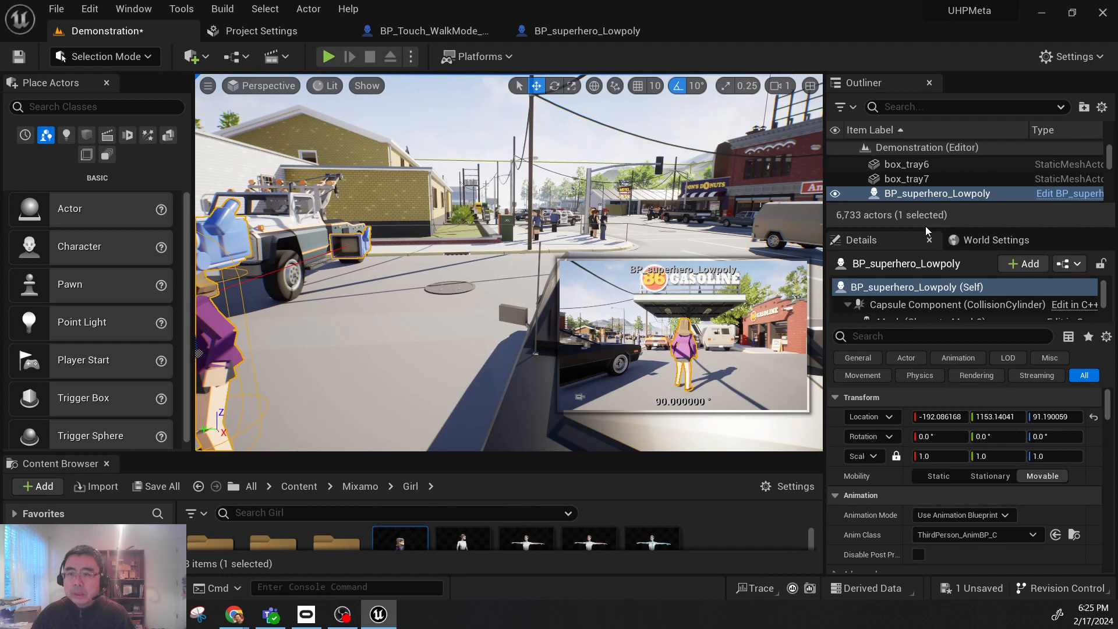
Step: Set the placed character's Auto Possess Player option to Player 0
left_click_drag(932, 264, 935, 296)
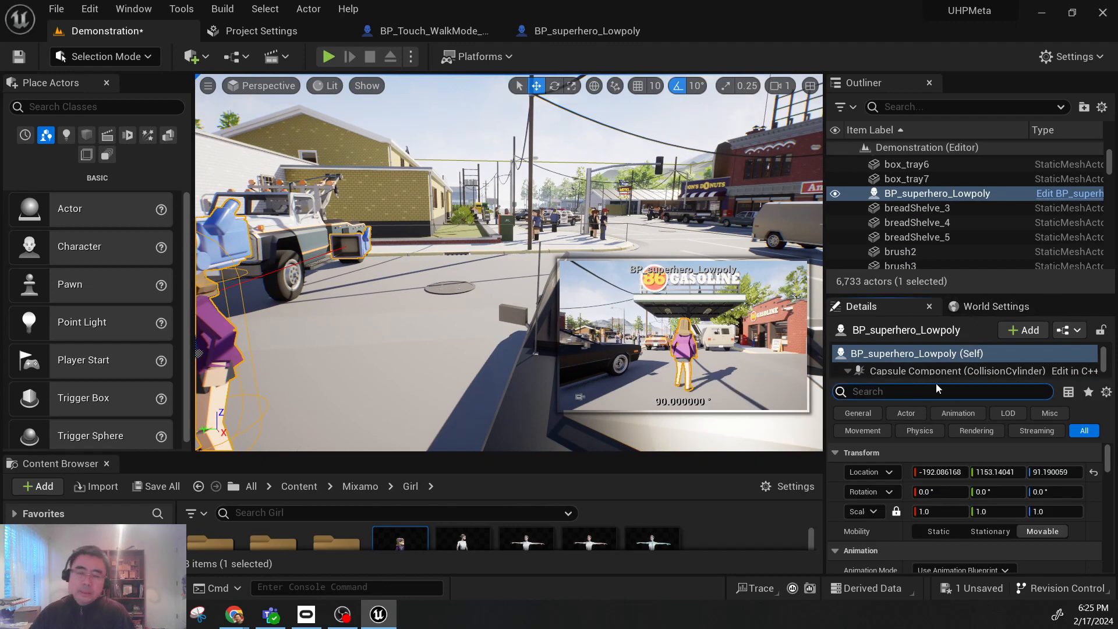
type("pawn")
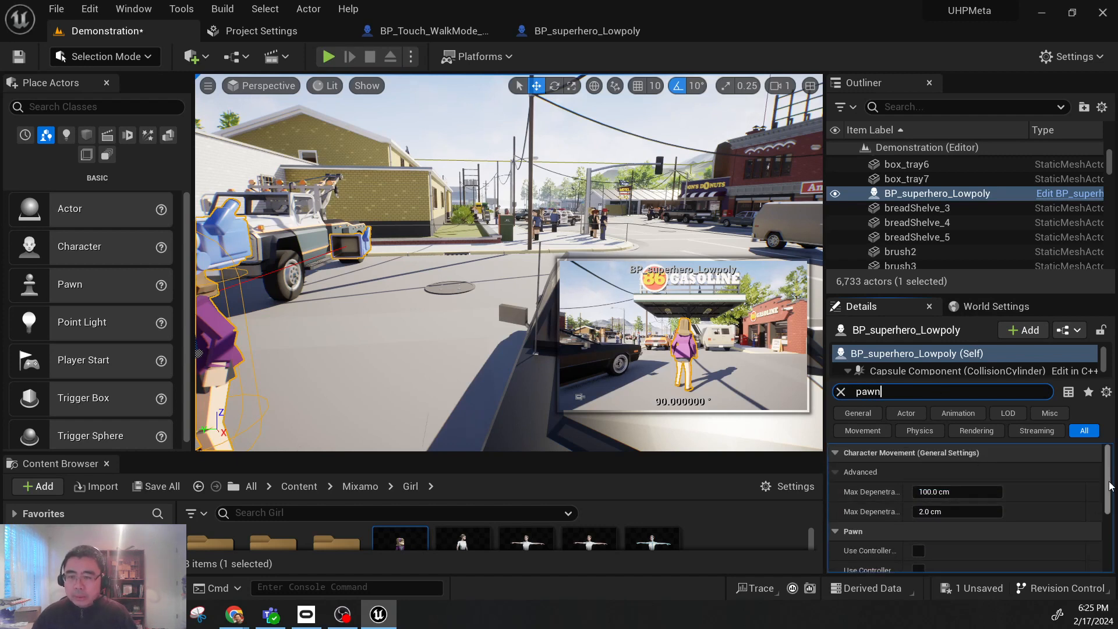
scroll(1109, 484, "down", 4)
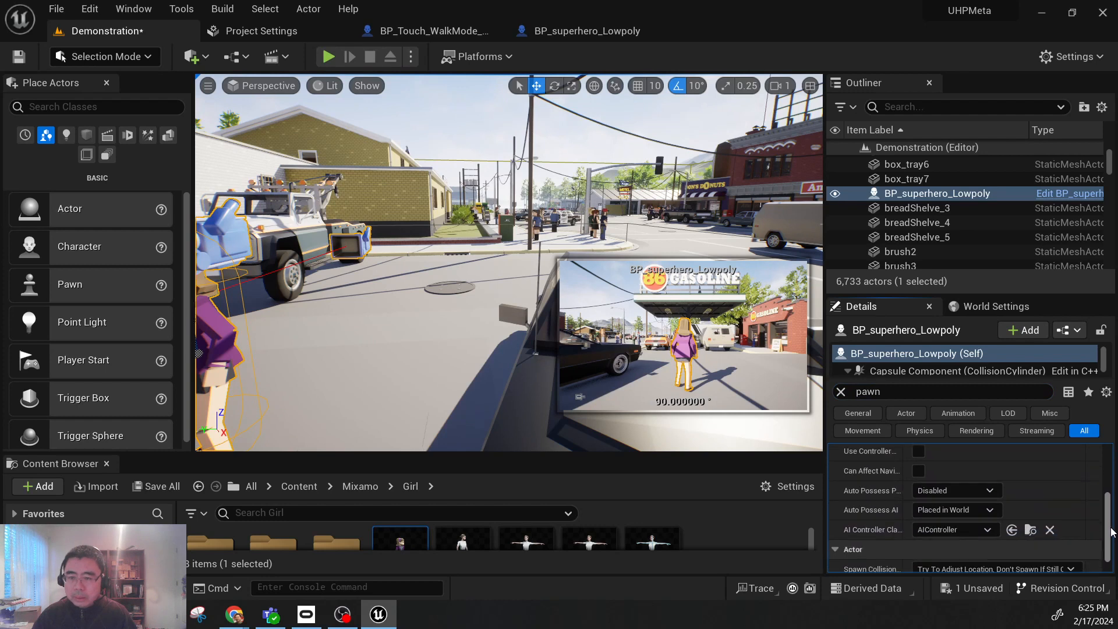
left_click(949, 491)
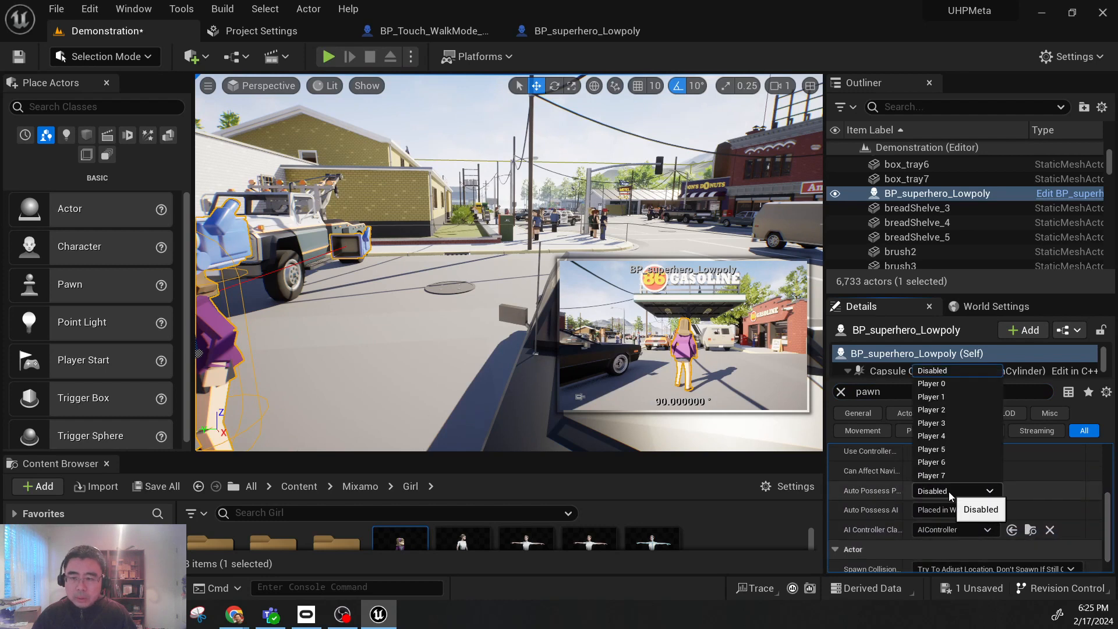
left_click(938, 385)
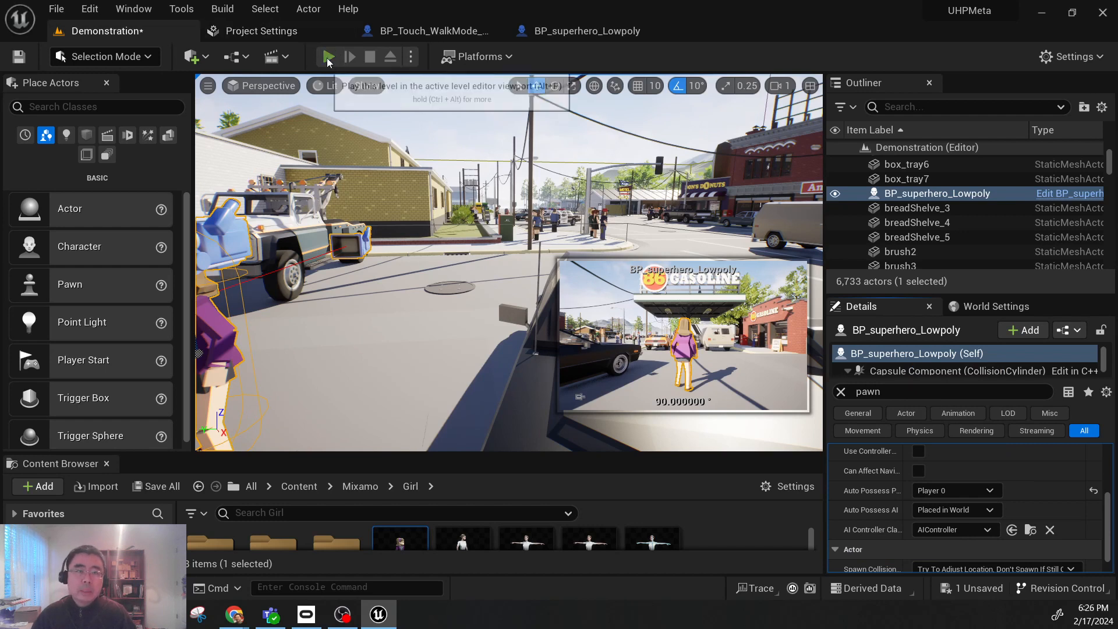
Step: Play-test the level and recheck the Auto Possess Player setting of BP_superhero_Lowpoly
key("alt+p")
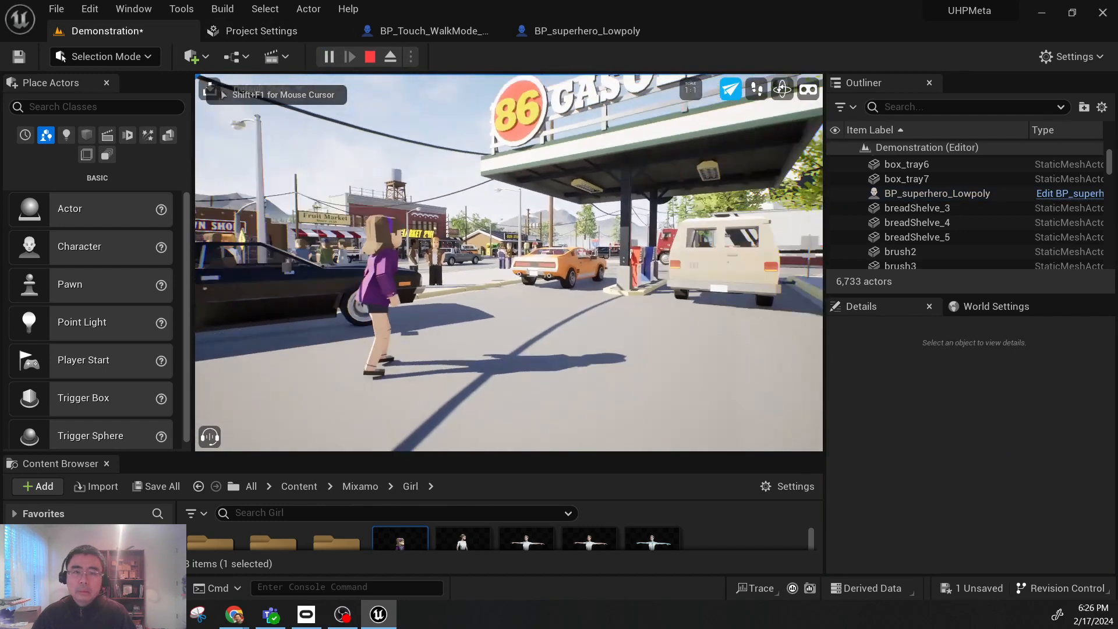
key("Escape")
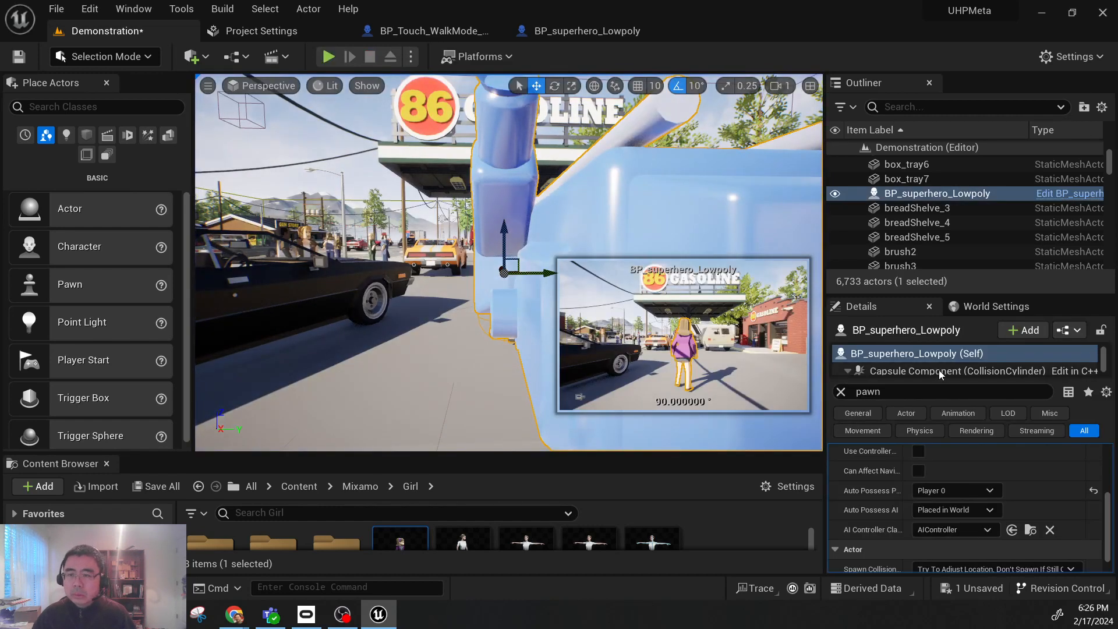
left_click(908, 179)
left_click(935, 193)
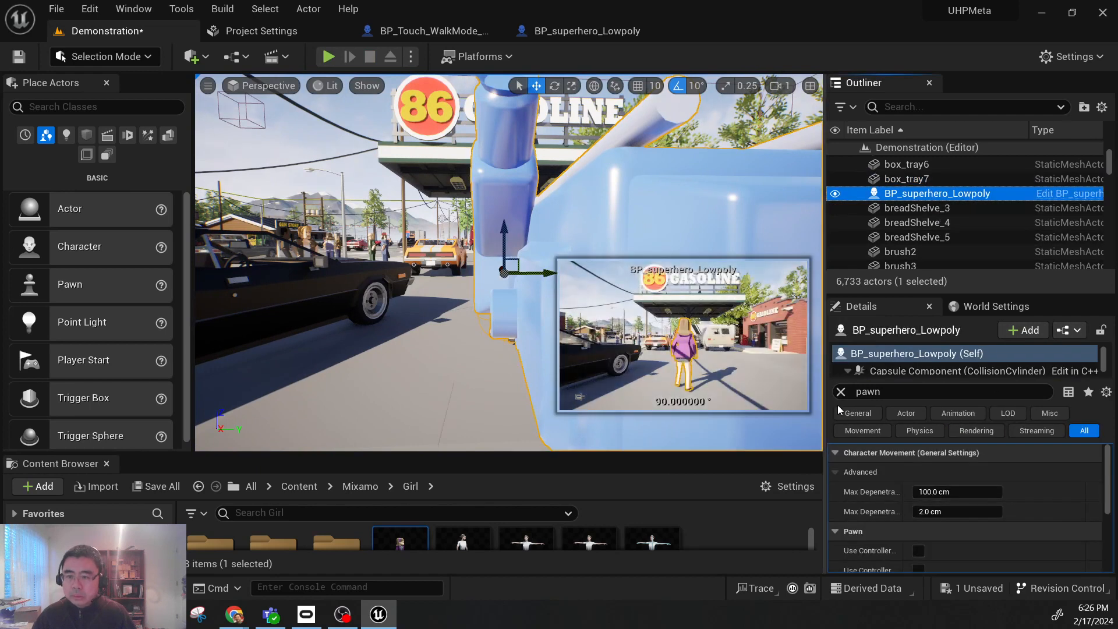
scroll(1029, 522, "down", 3)
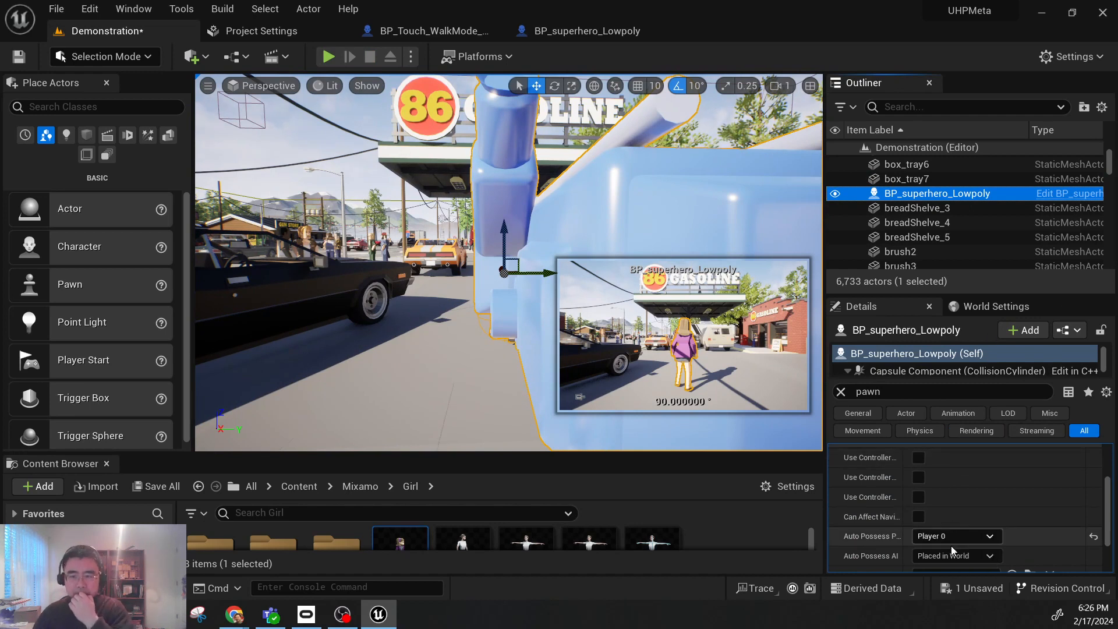
left_click(909, 196)
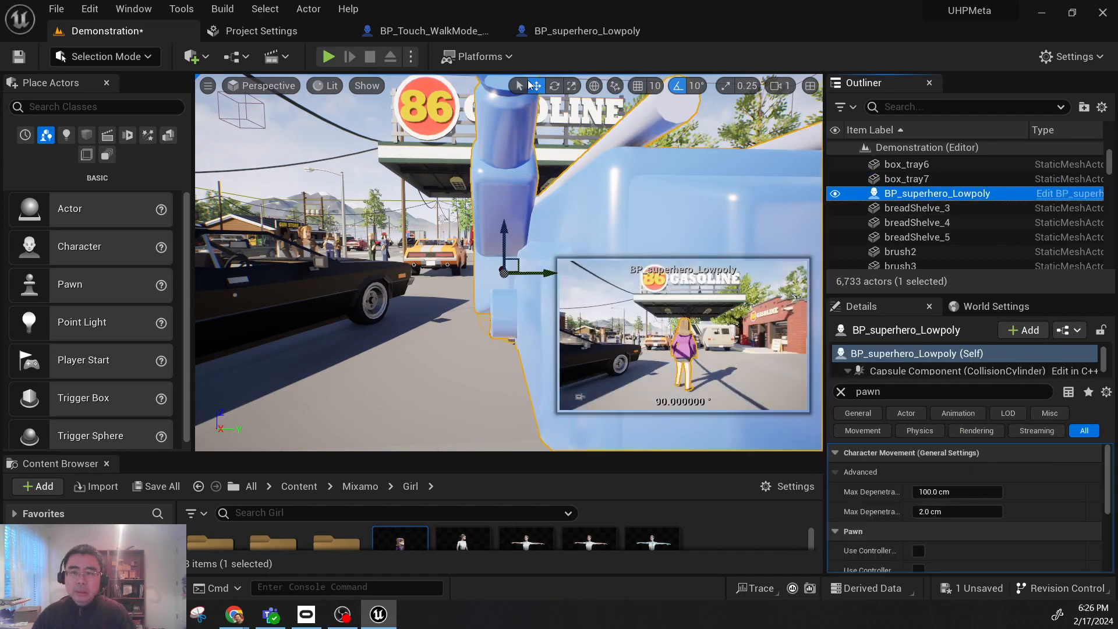
Step: Play the level in the selected viewport and test whether the movement controls drive the low-poly character
left_click(412, 57)
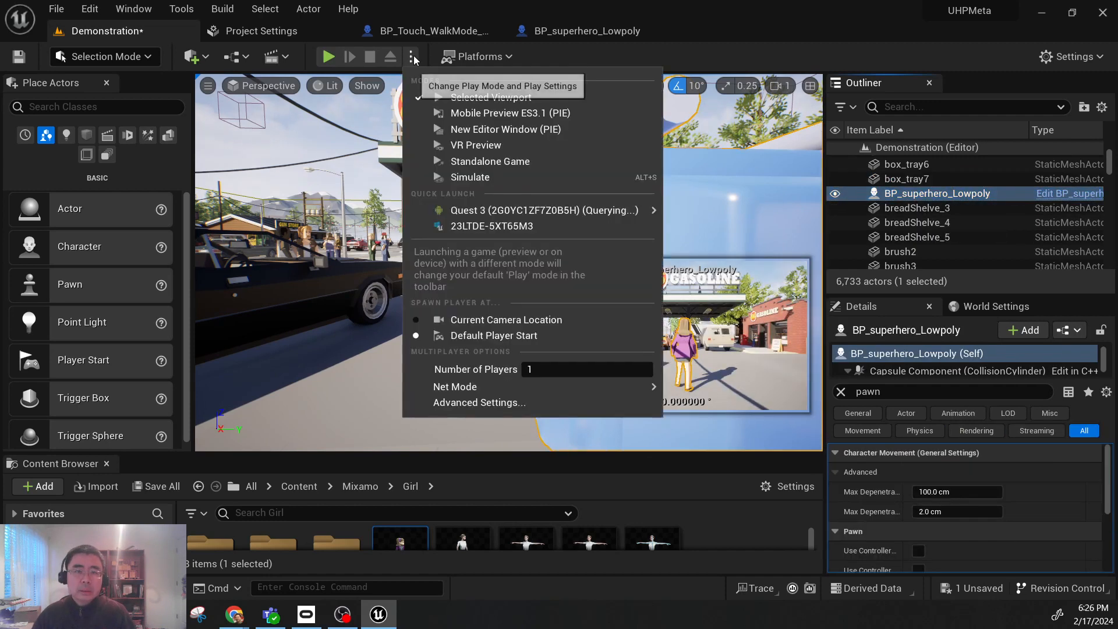
left_click(470, 95)
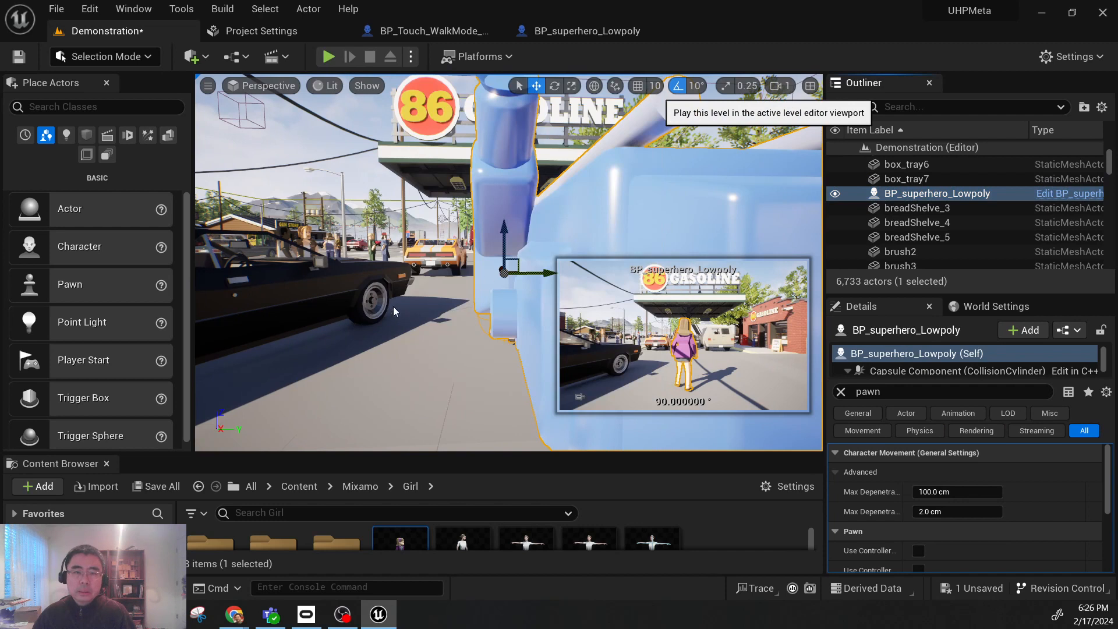
left_click(327, 56)
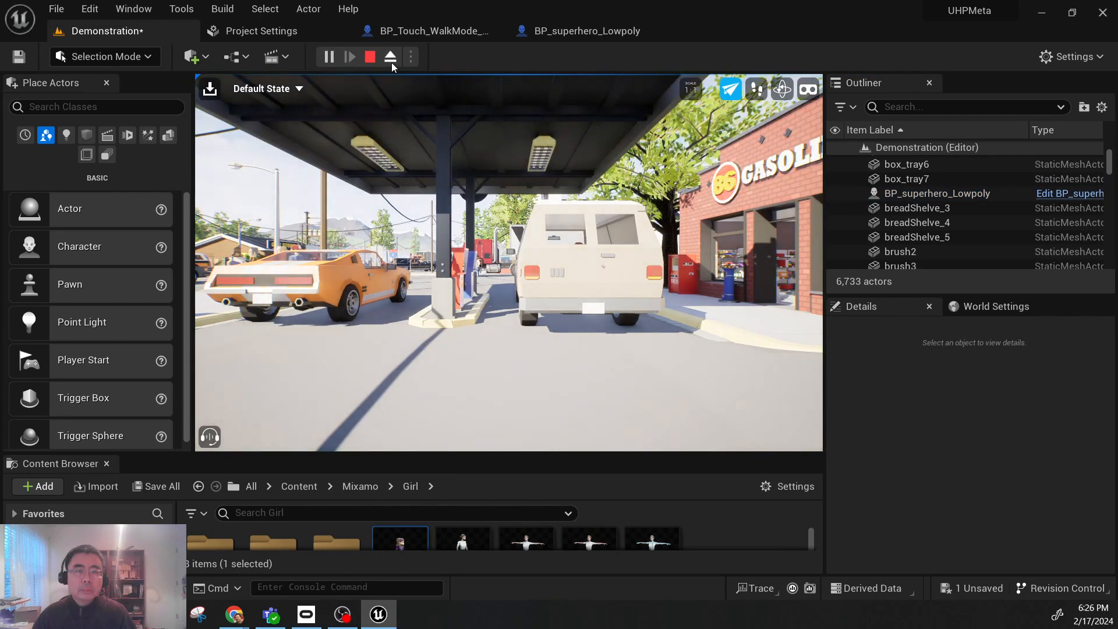
left_click(423, 199)
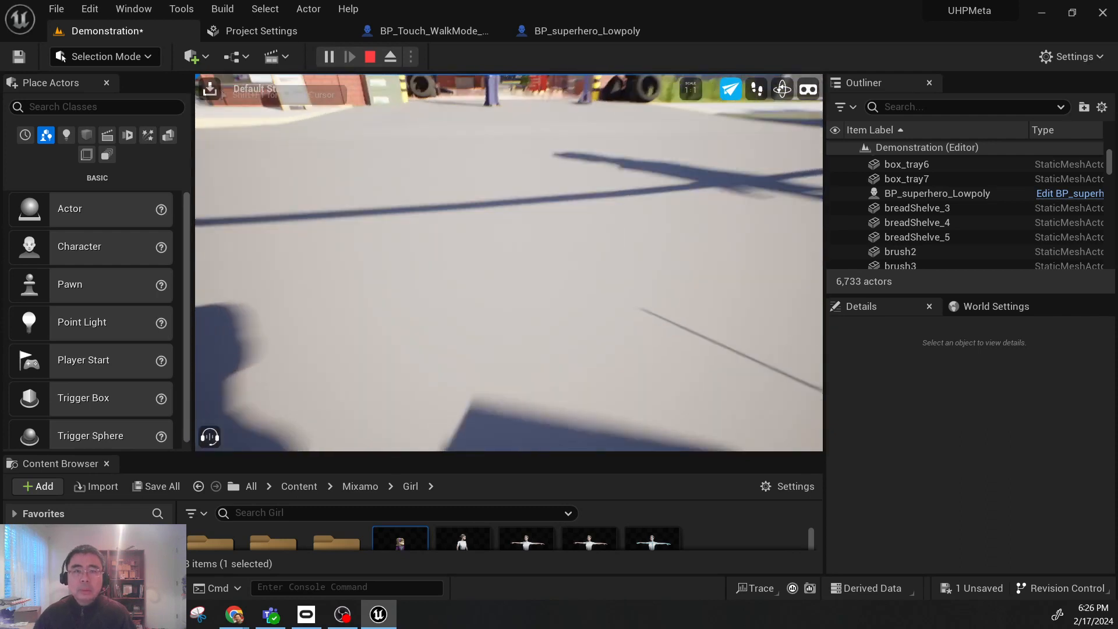
key("s")
key("d")
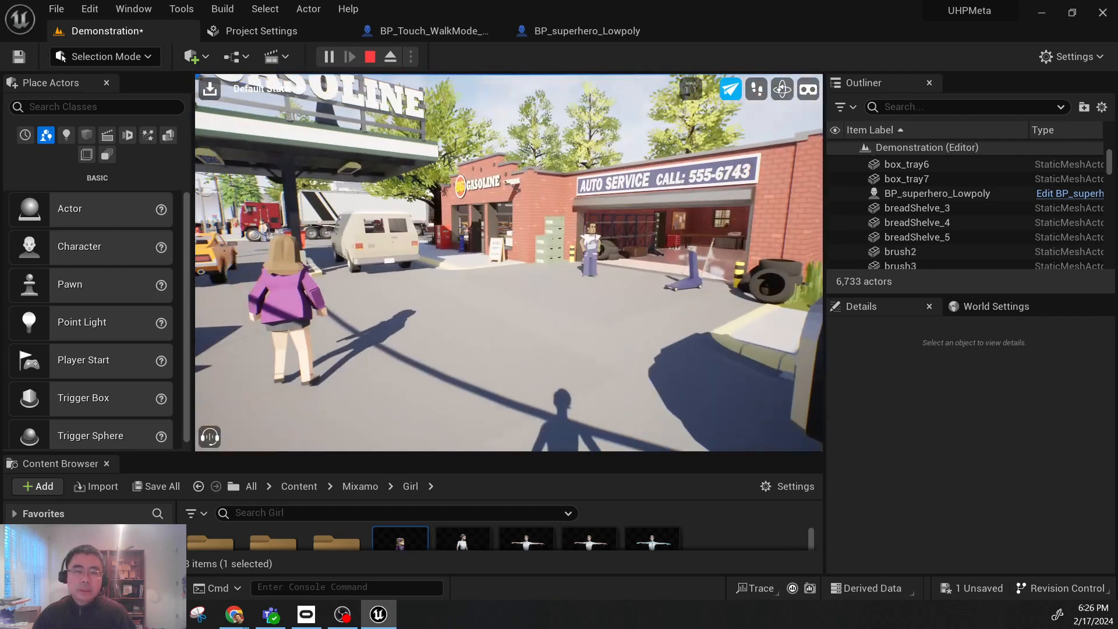
key("Escape")
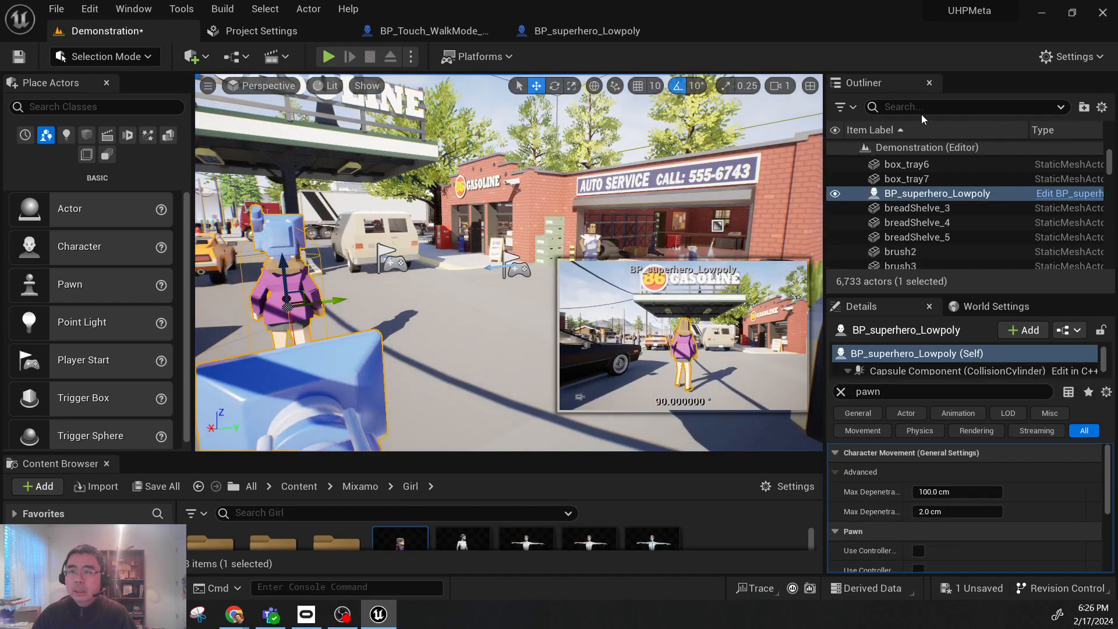
Step: Show the level's World Settings and delete the placed BP_superhero_Lowpoly from the street
left_click(995, 308)
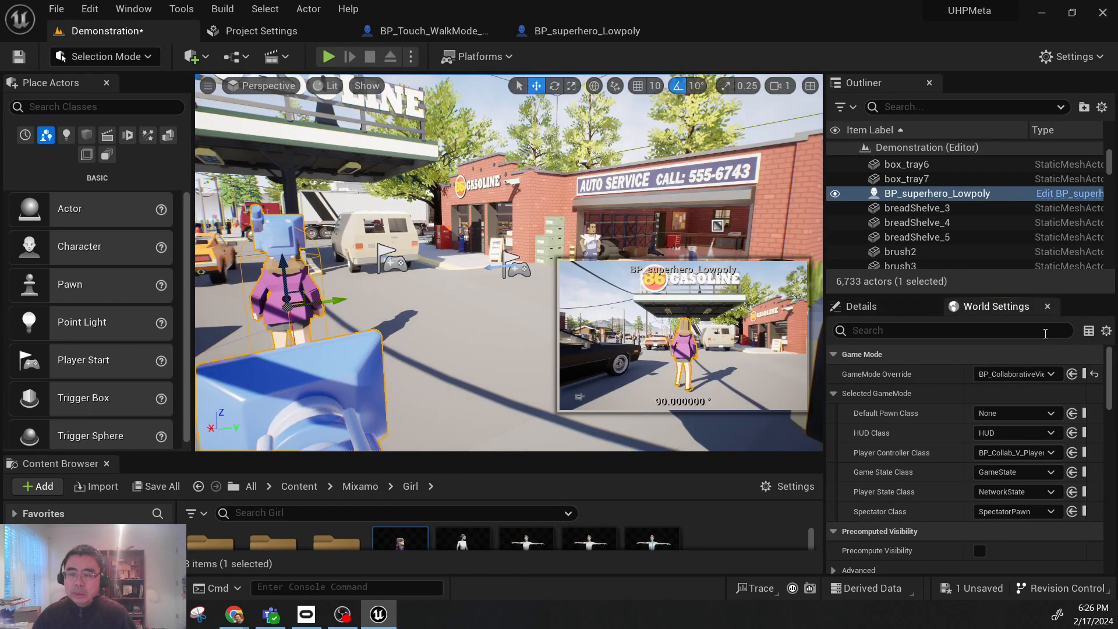
right_click_drag(499, 287, 499, 287)
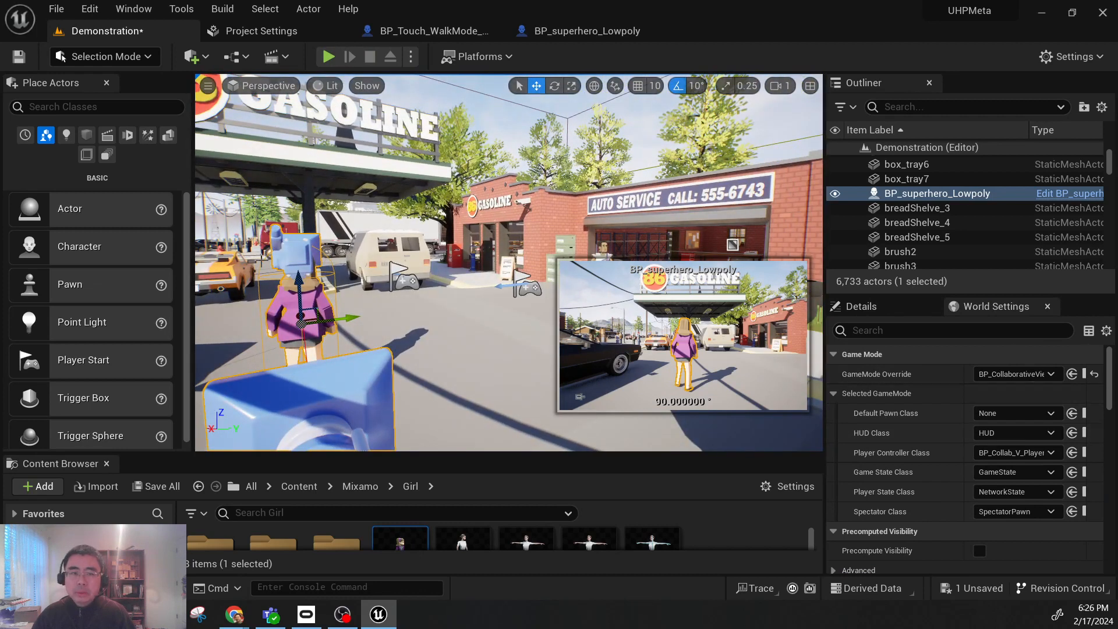
key("Delete")
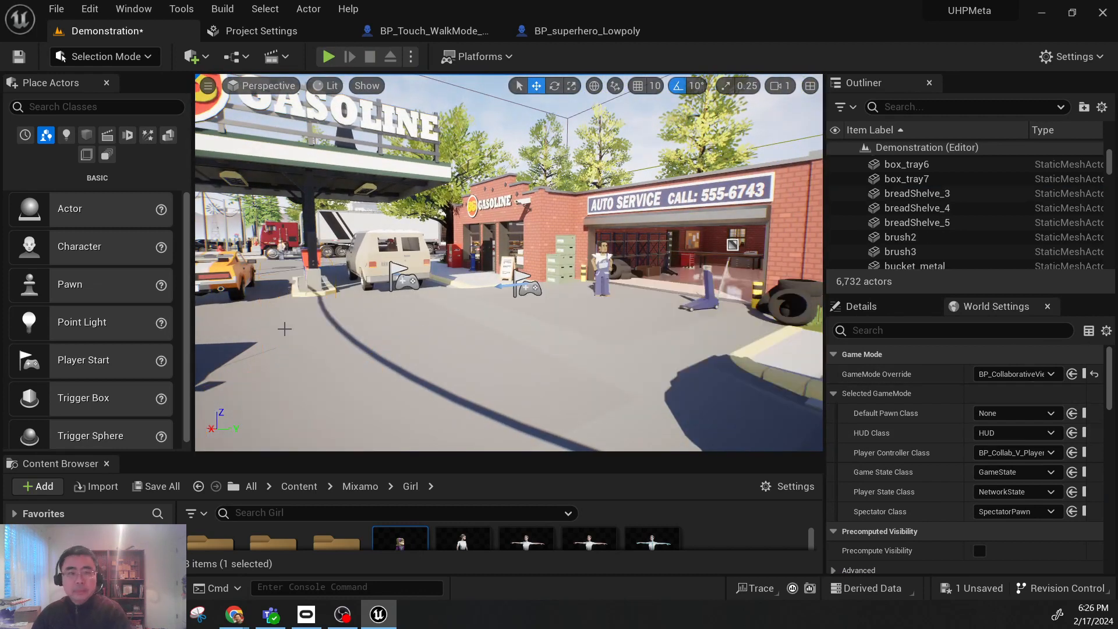
Step: Set the level's GameMode Override to BP_ThirdPersonGameMode
right_click_drag(451, 334, 451, 334)
key("w")
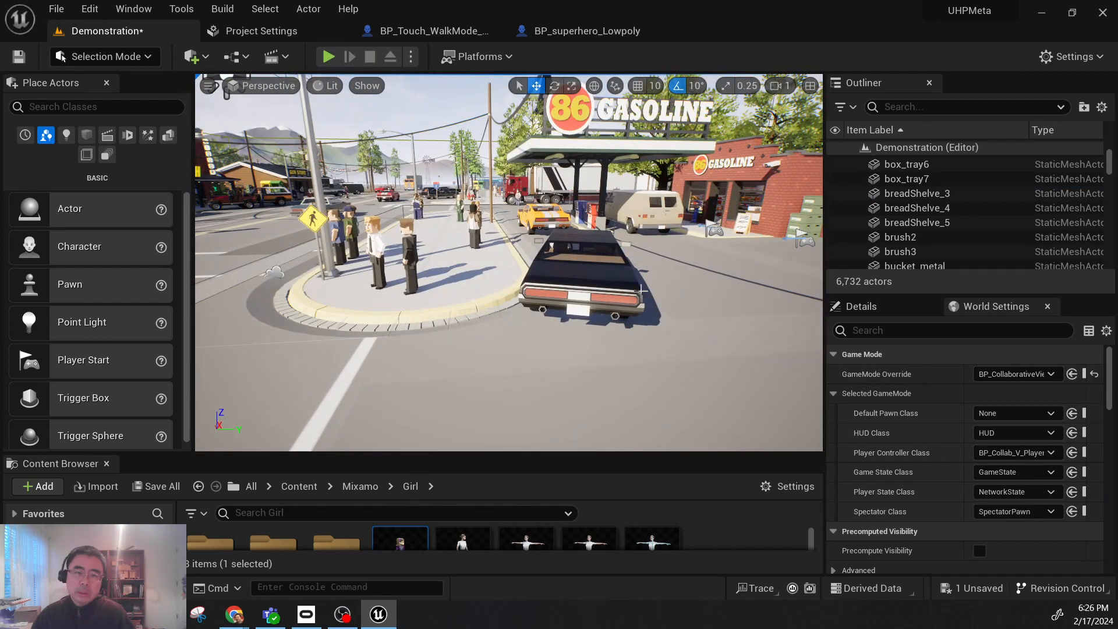
right_click_drag(630, 379, 631, 380)
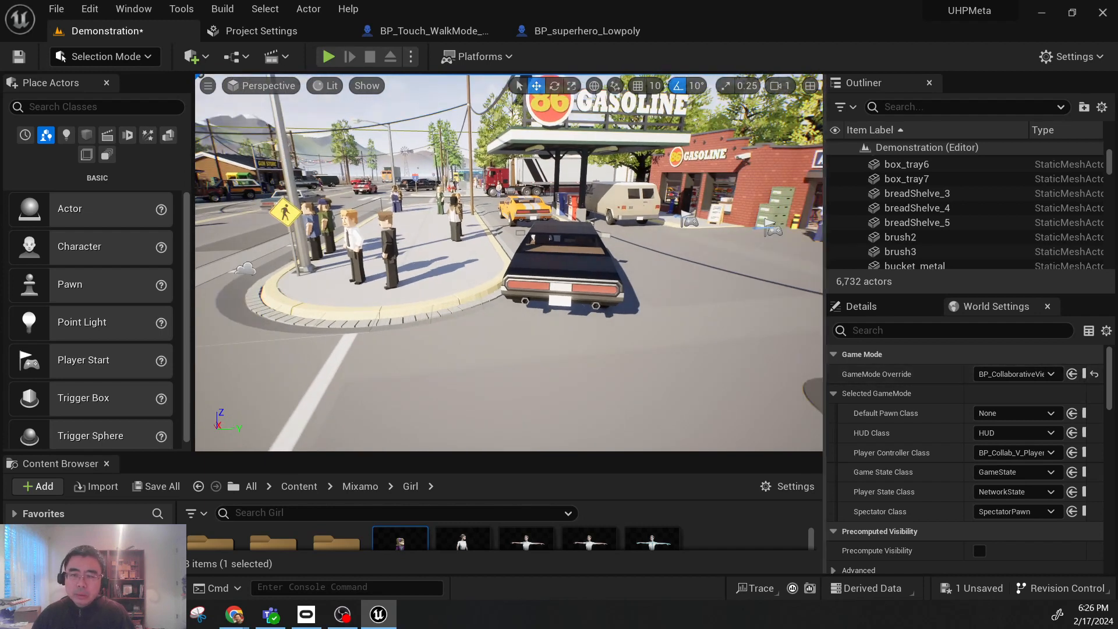
left_click(730, 419)
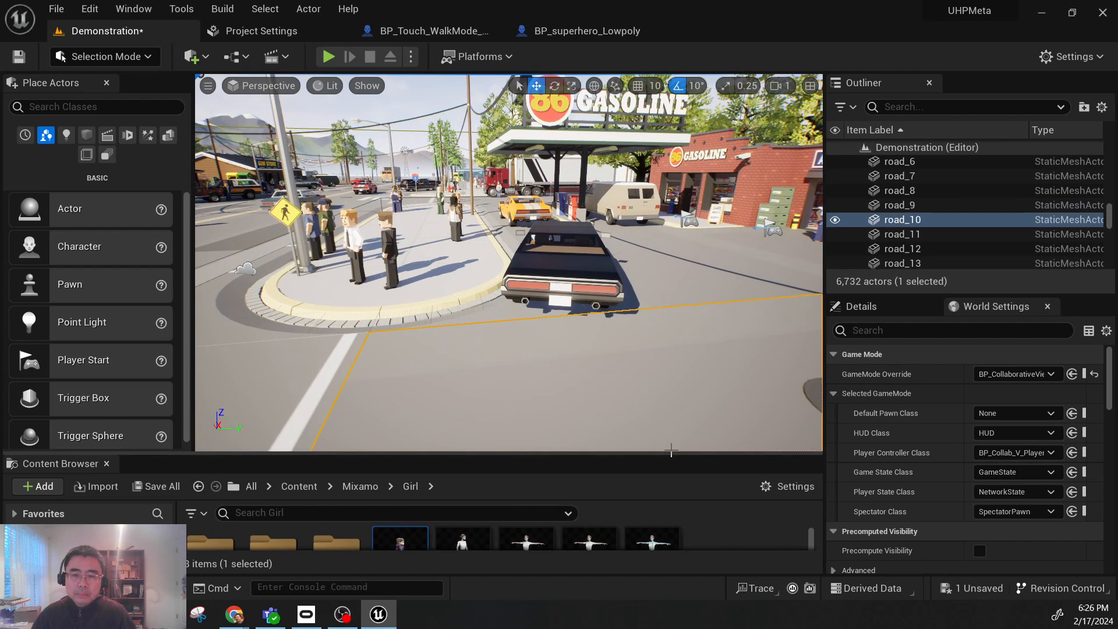
left_click_drag(673, 453, 672, 301)
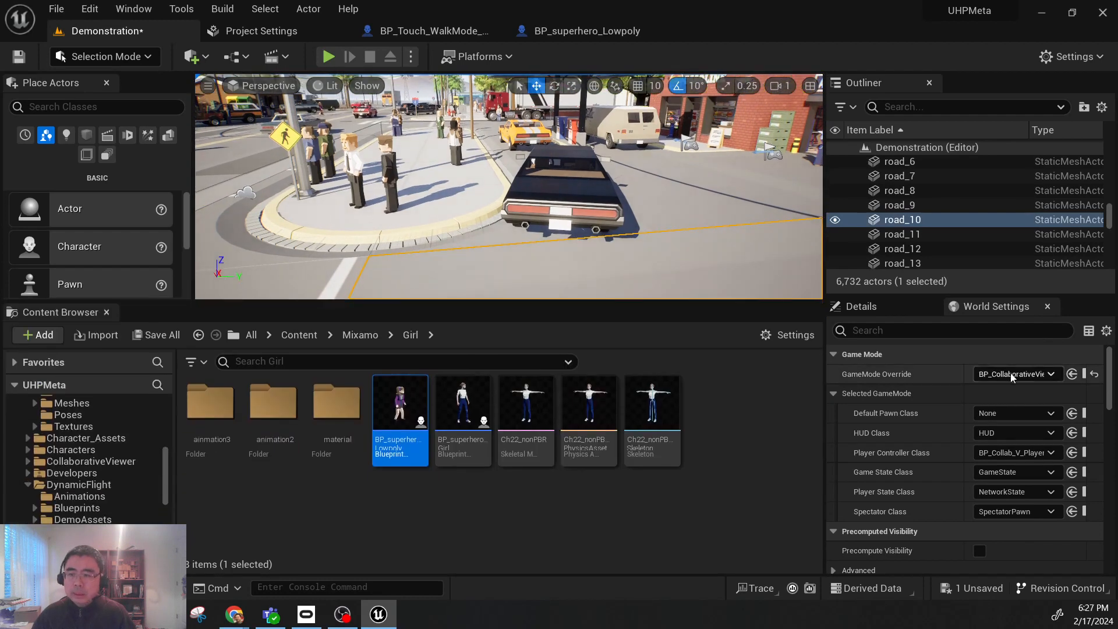
left_click(1012, 375)
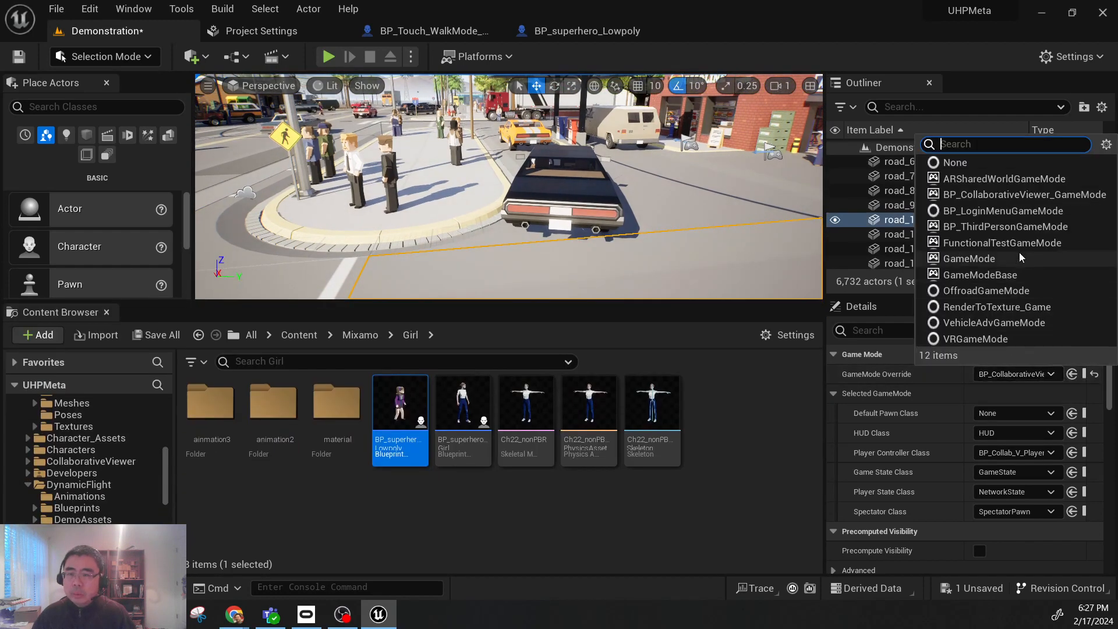
left_click(1012, 228)
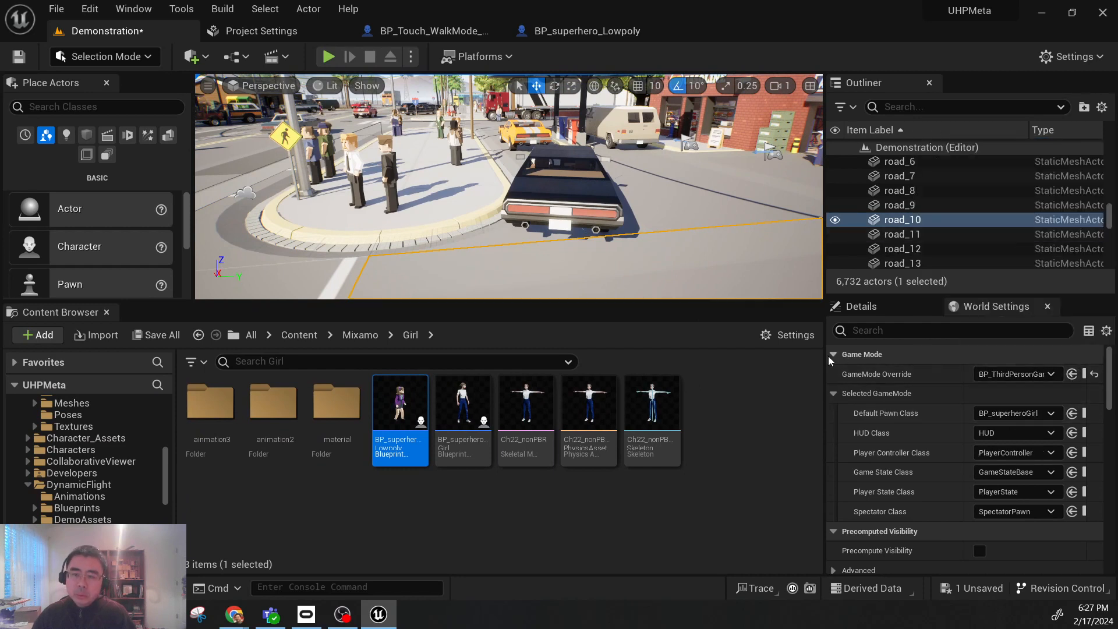
Step: Locate BP_ThirdPersonGameMode in ThirdPerson's Blueprints folder and duplicate it as BP_Third_Lowpoly
left_click_drag(827, 355, 741, 357)
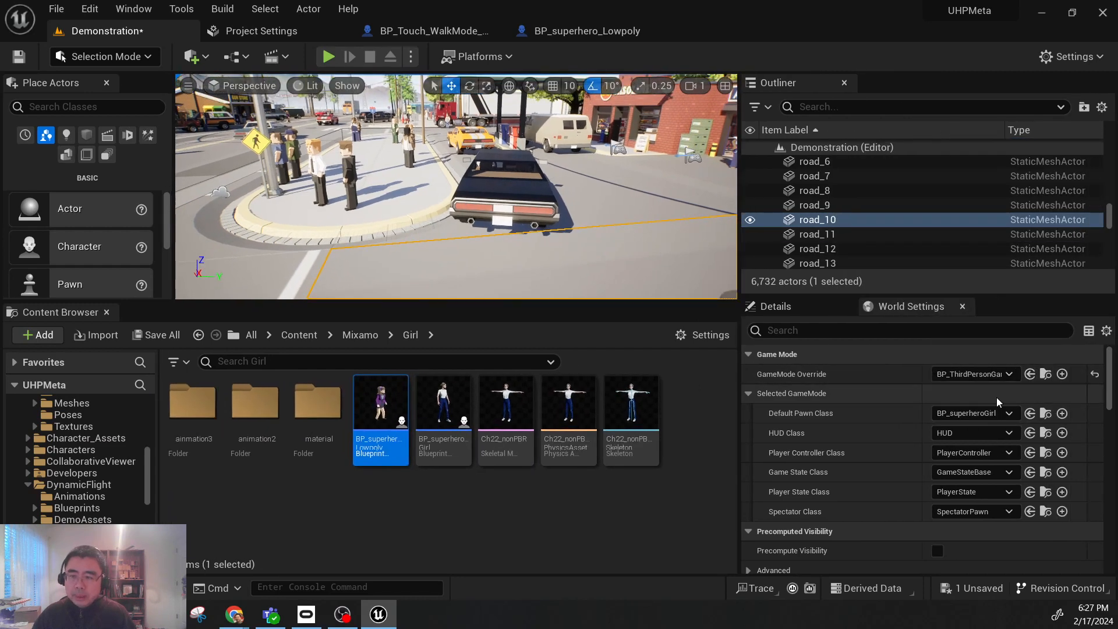
left_click(1046, 375)
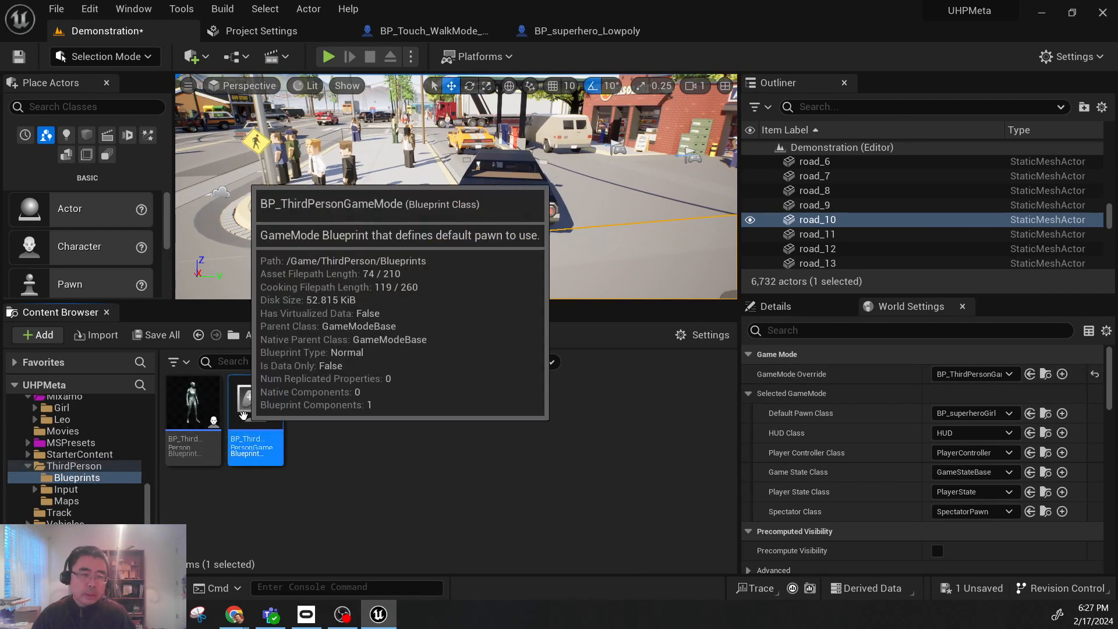
right_click(275, 424)
left_click(369, 138)
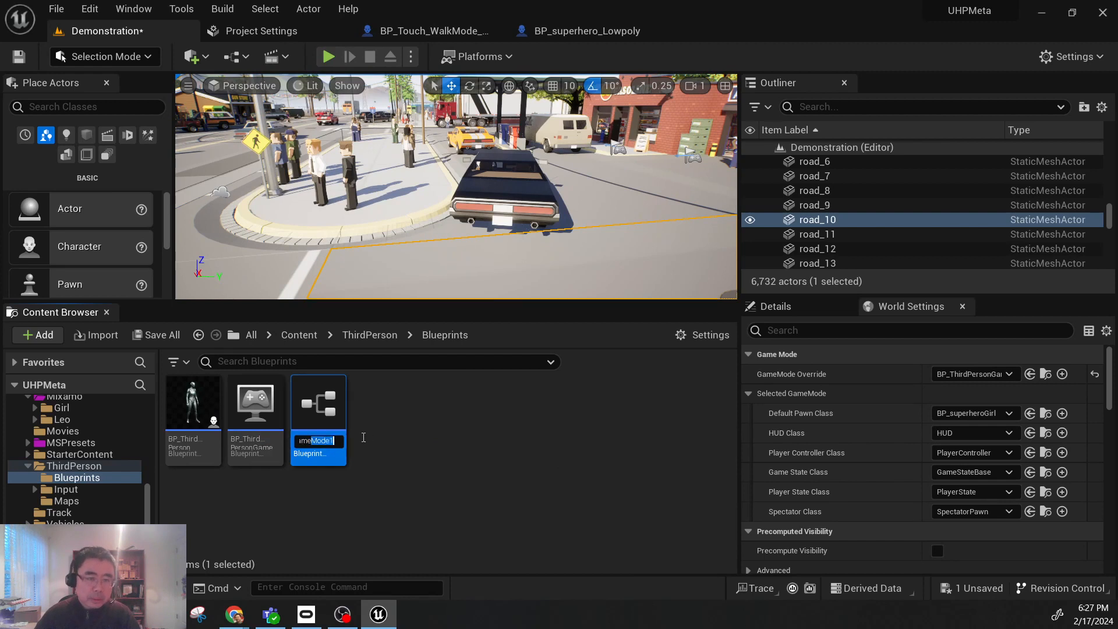
key("BackSpace")
key("BackSpace")
key("BackSpace")
key("BackSpace")
key("BackSpace")
key("BackSpace")
key("BackSpace")
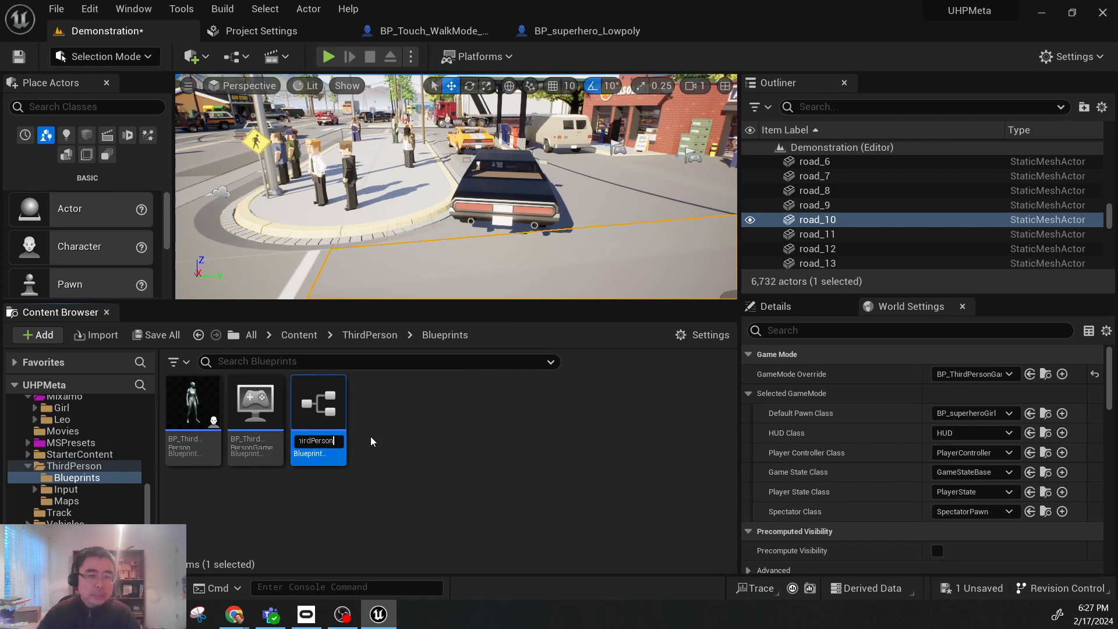
key("BackSpace")
key("BackSpace")
key("BackSpace")
key("BackSpace")
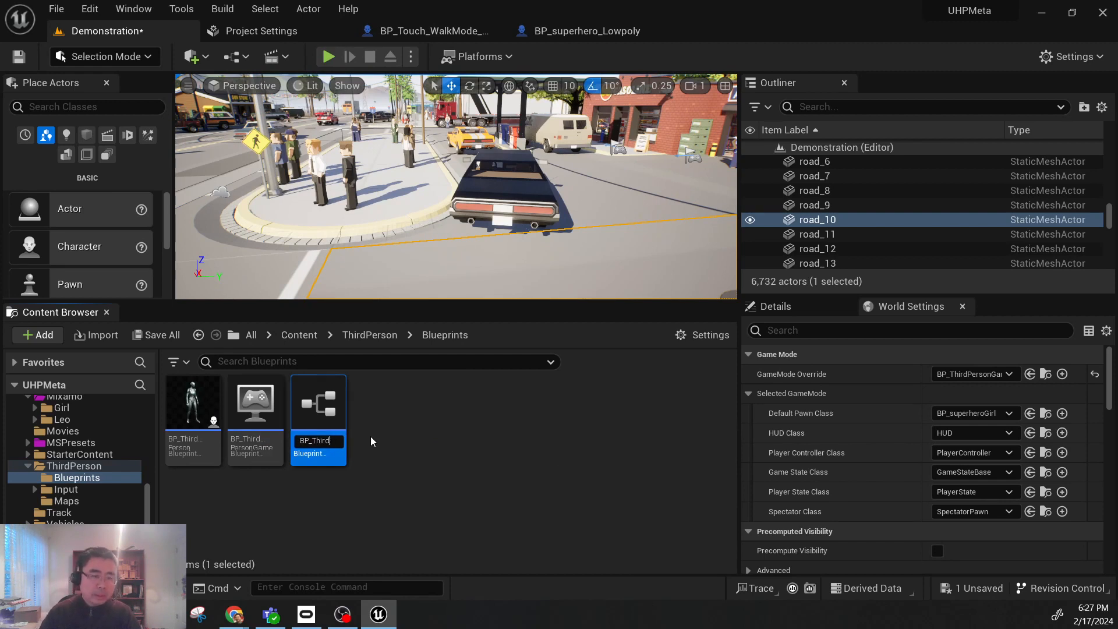
type("_...Lowp")
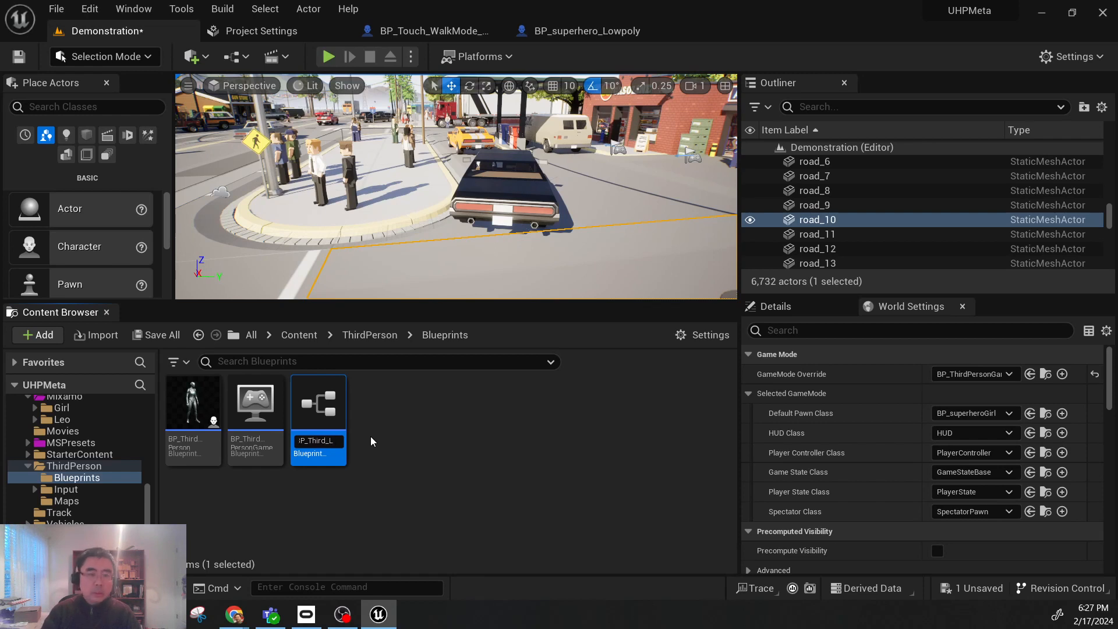
type("oly")
key("Return")
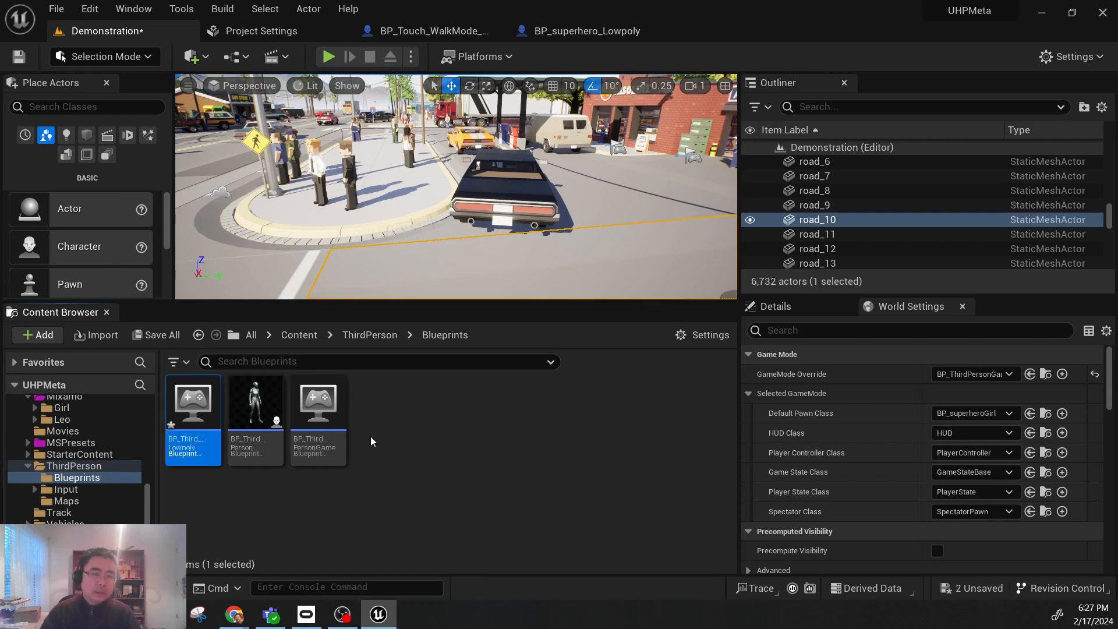
Step: Open the BP_Third_Lowpoly game mode blueprint, then compile and save it
double_click(195, 402)
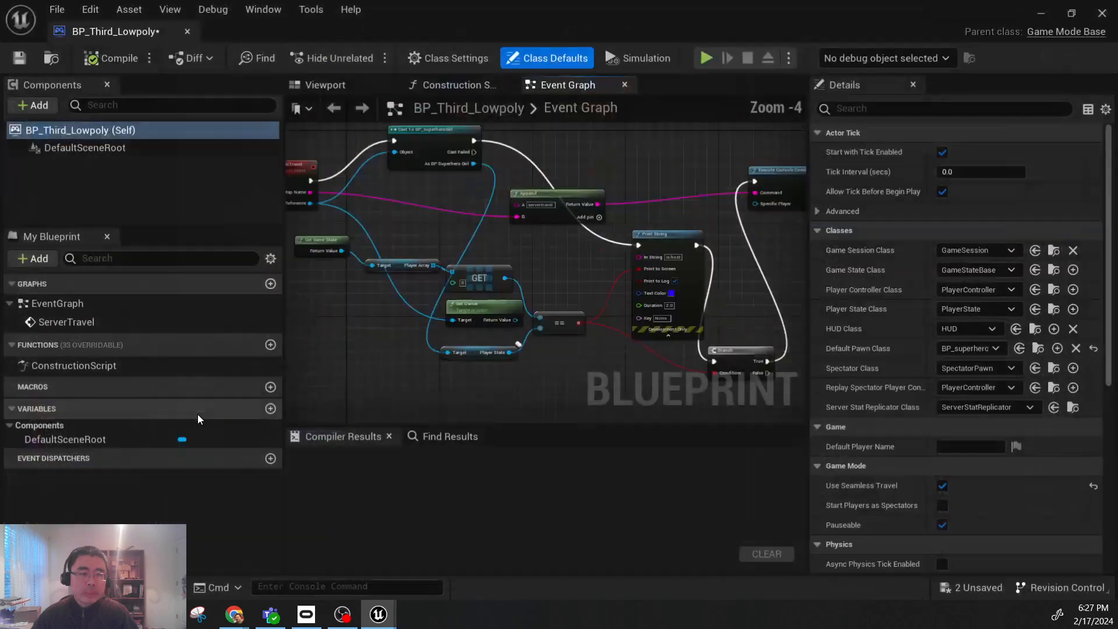
left_click(111, 57)
left_click(20, 57)
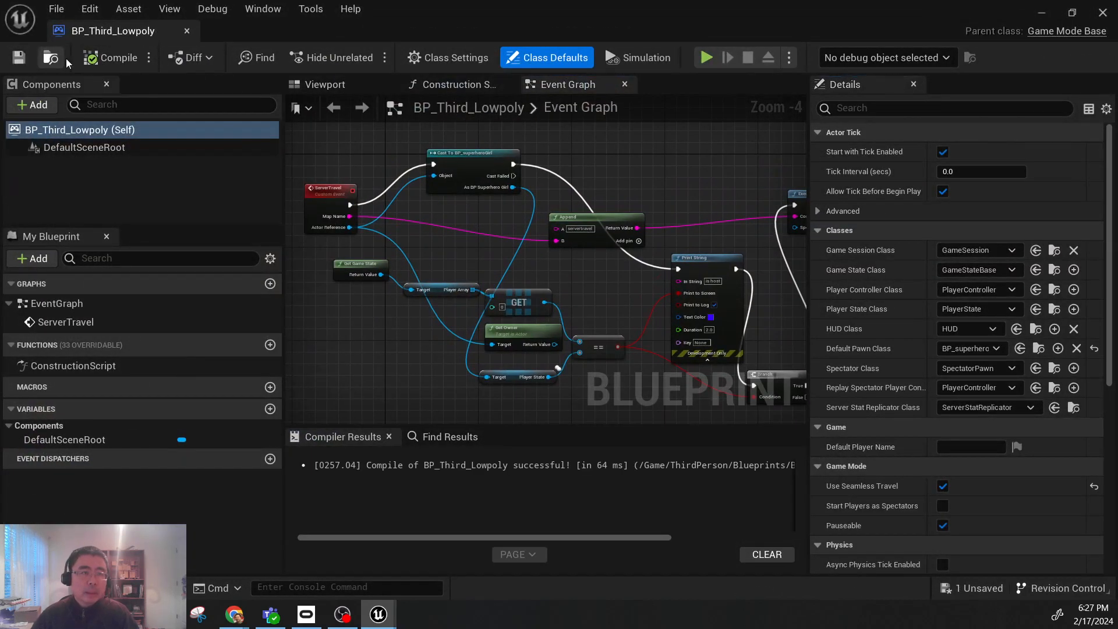
Step: Close the BP_Third_Lowpoly blueprint and set the Demonstration level's GameMode Override to BP_Third_Lowpoly
left_click(188, 30)
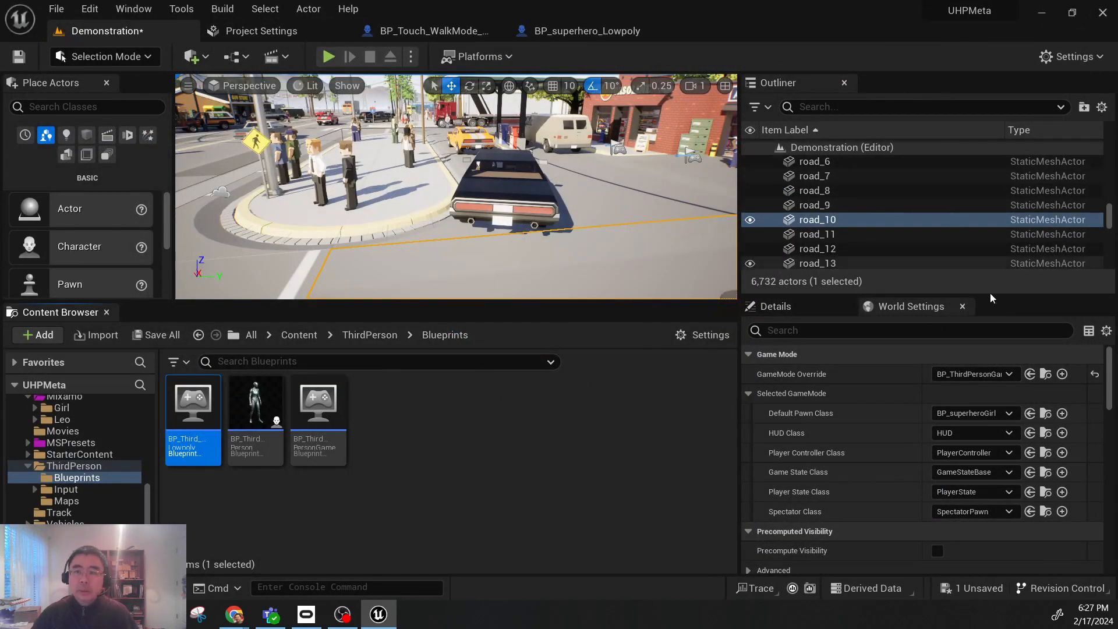
left_click(966, 374)
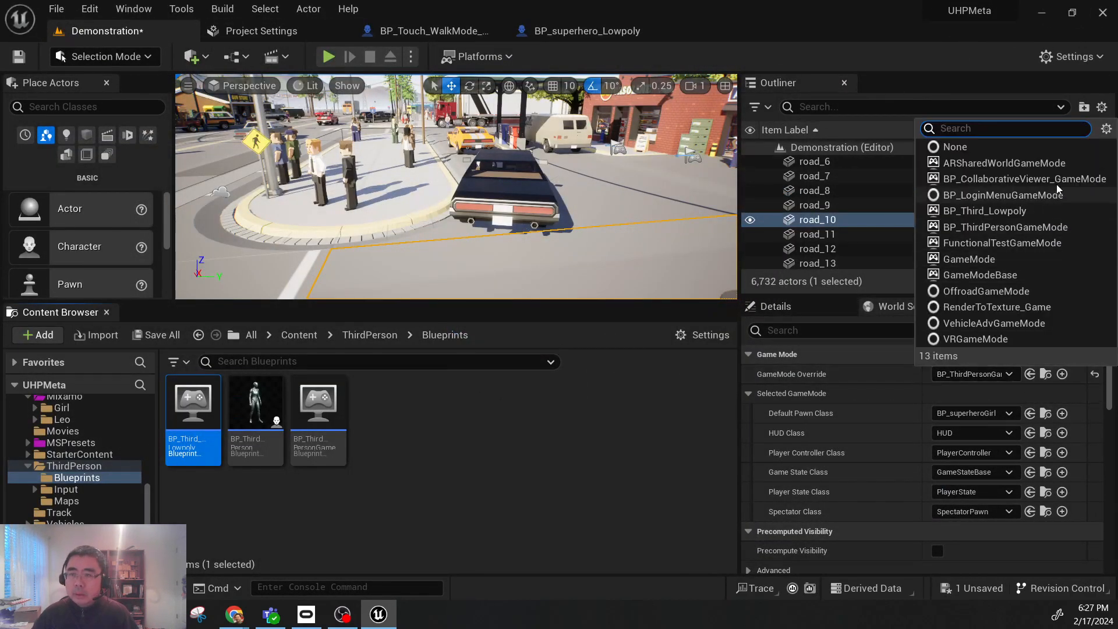
left_click(996, 211)
Step: Set the selected game mode's Default Pawn Class to BP_superhero_Lowpoly and save the Demonstration level
left_click(969, 413)
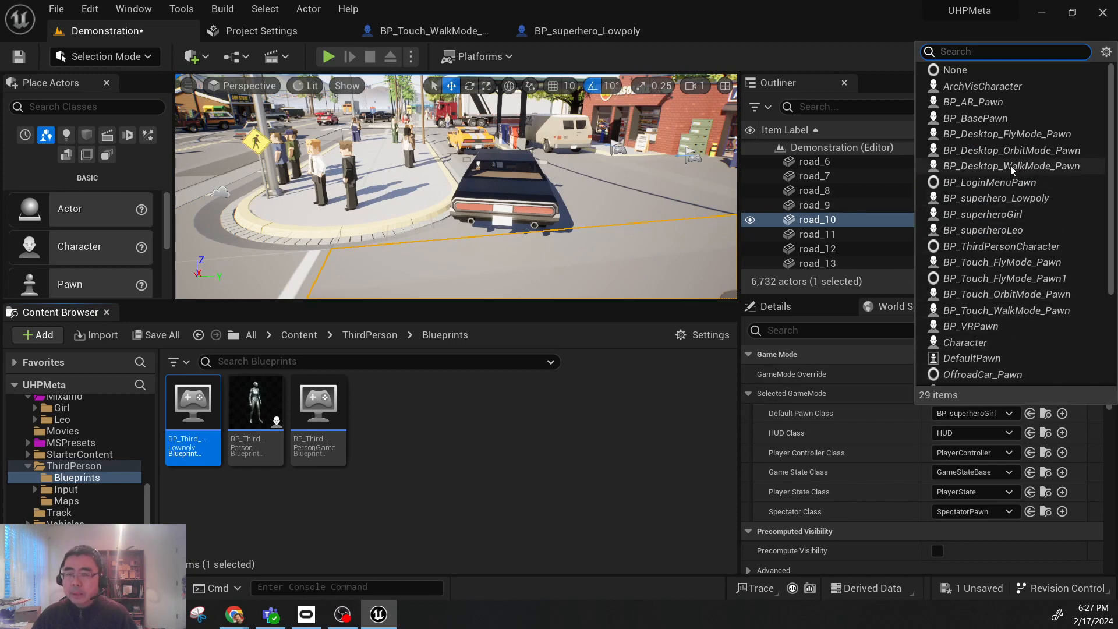
scroll(1054, 284, "down", 5)
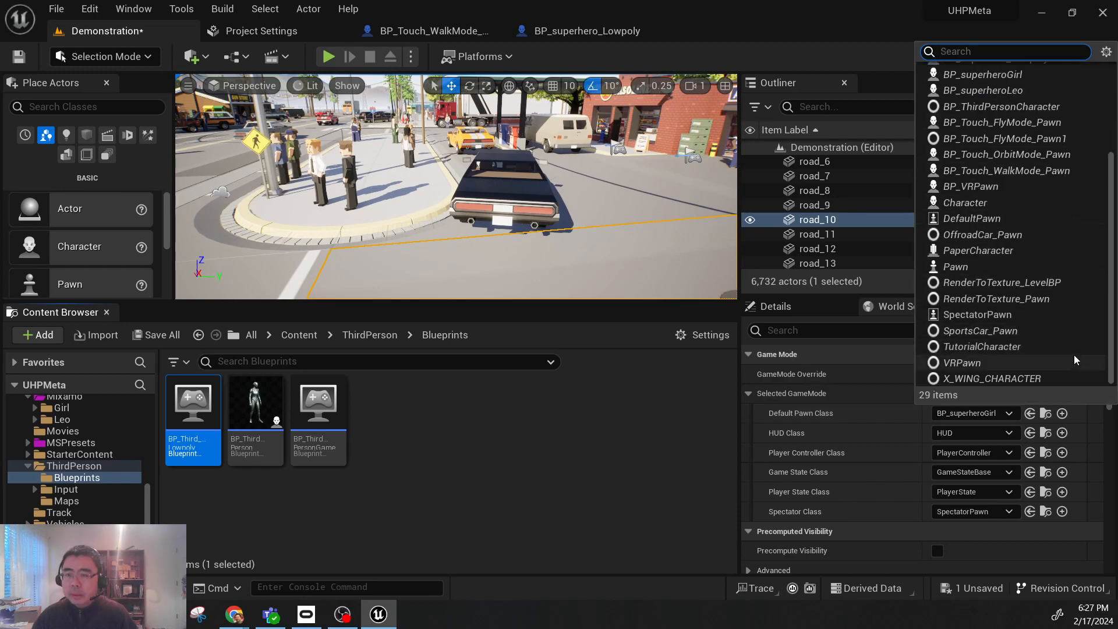
scroll(1064, 243, "up", 5)
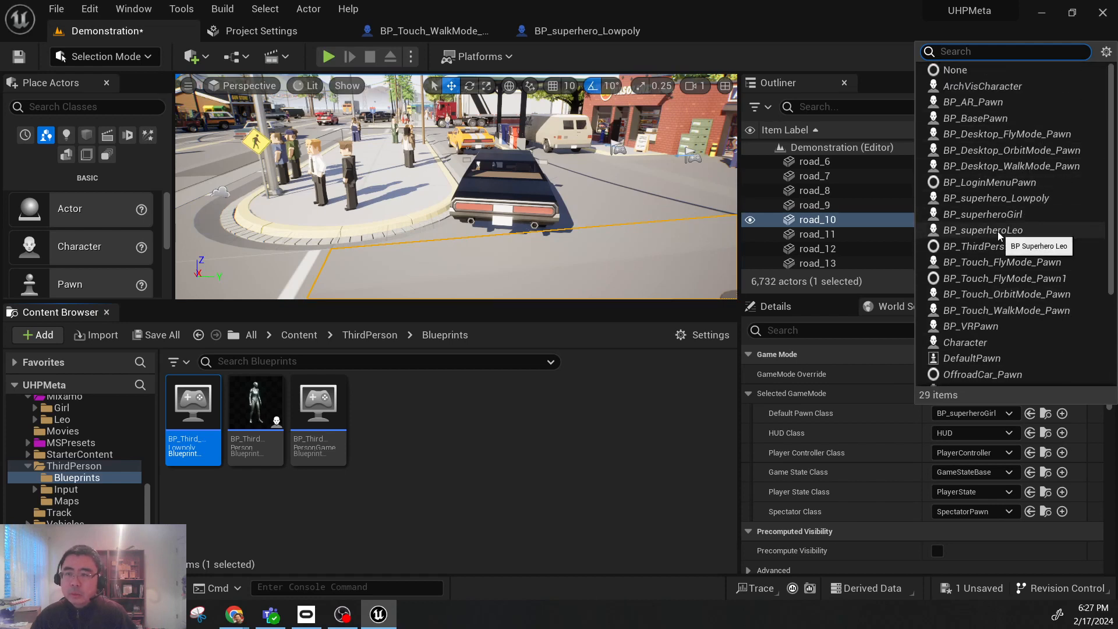
left_click(1025, 197)
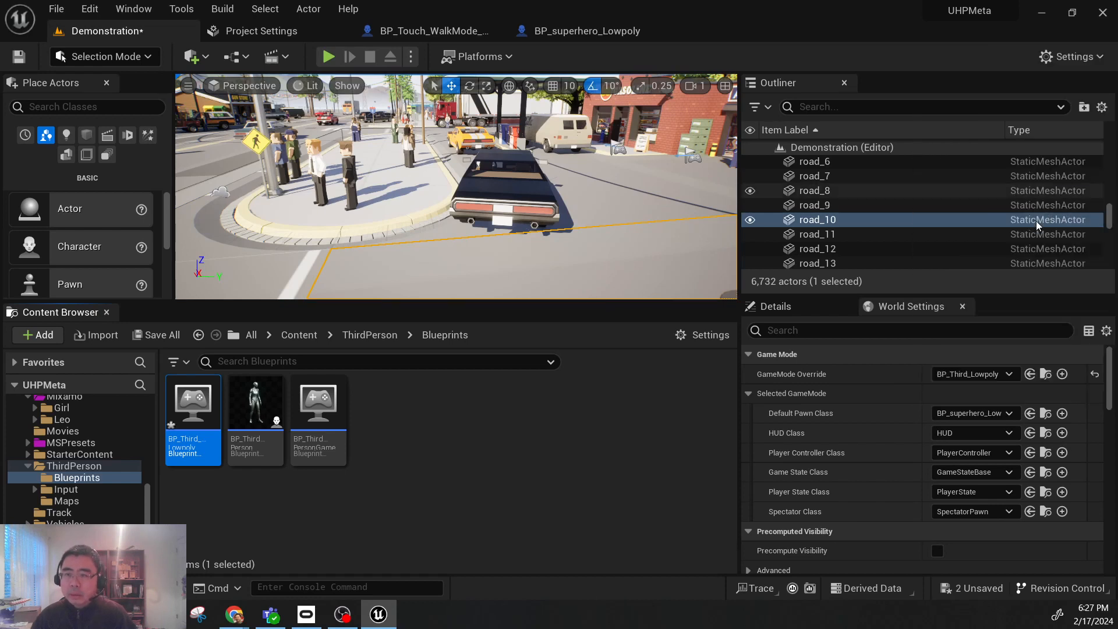
left_click(13, 57)
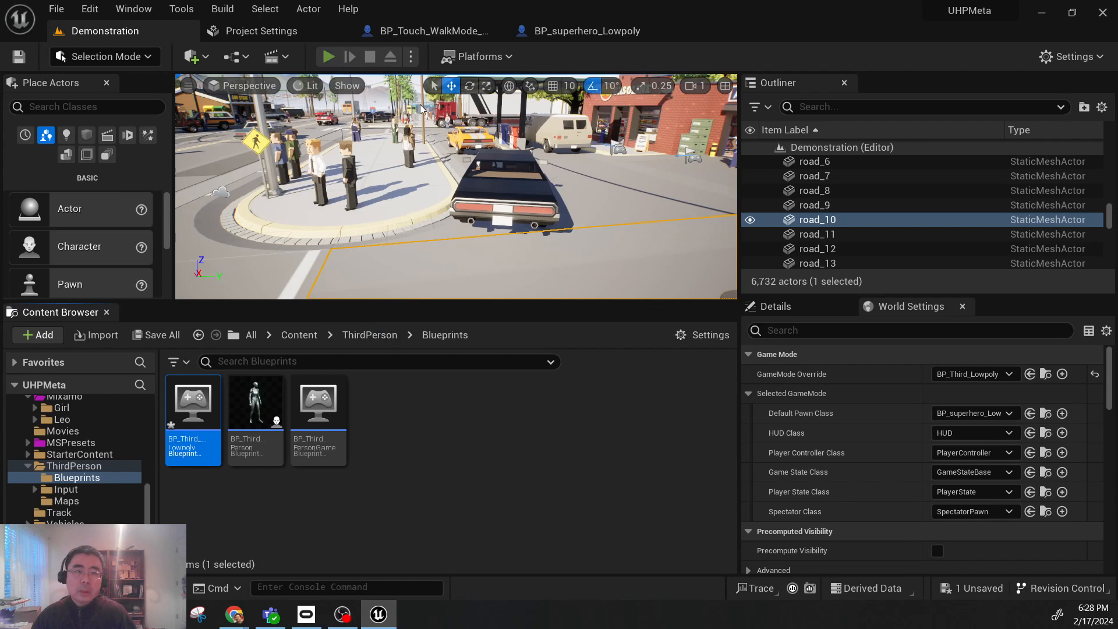
Step: Play-test the level by running, jumping and flying the low-poly character around the town, then stop the session
key("alt+p")
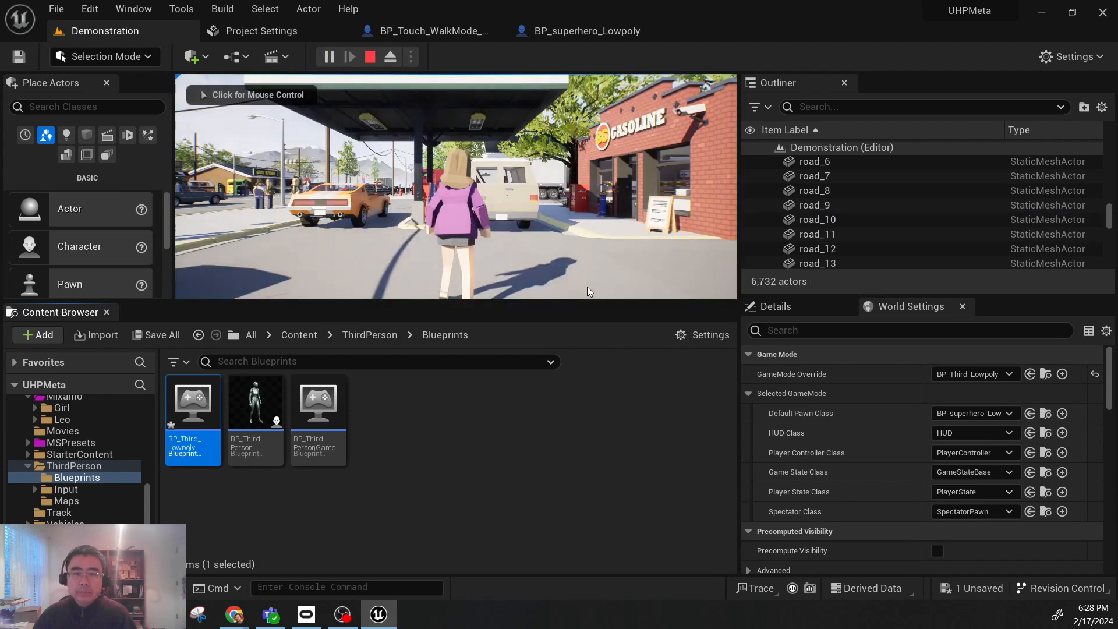
key("w")
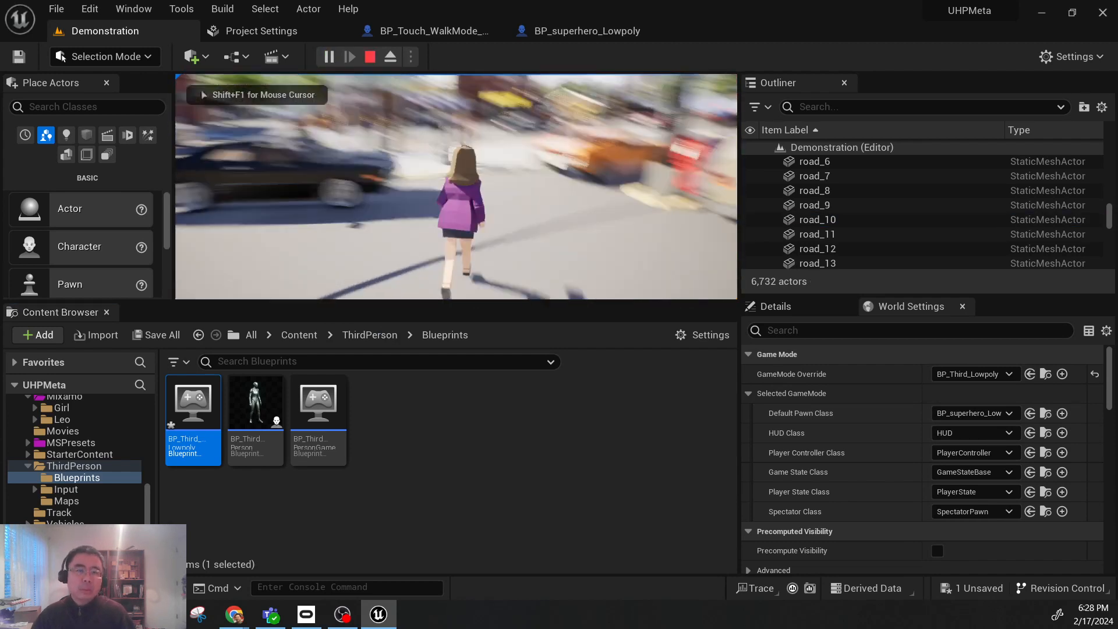
key("w")
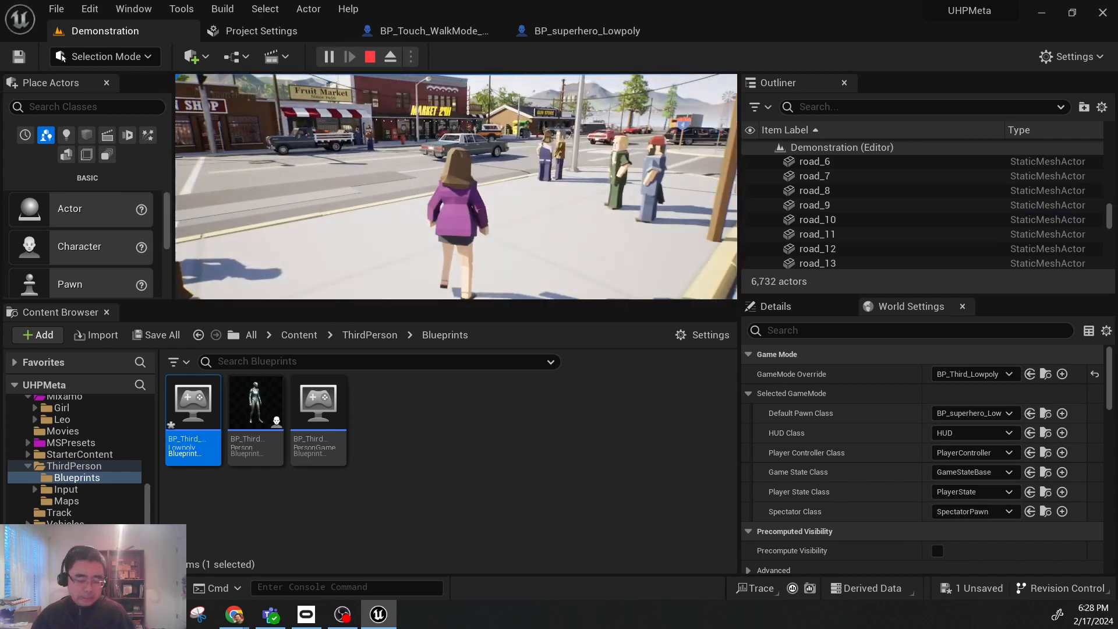
key("space")
key("w")
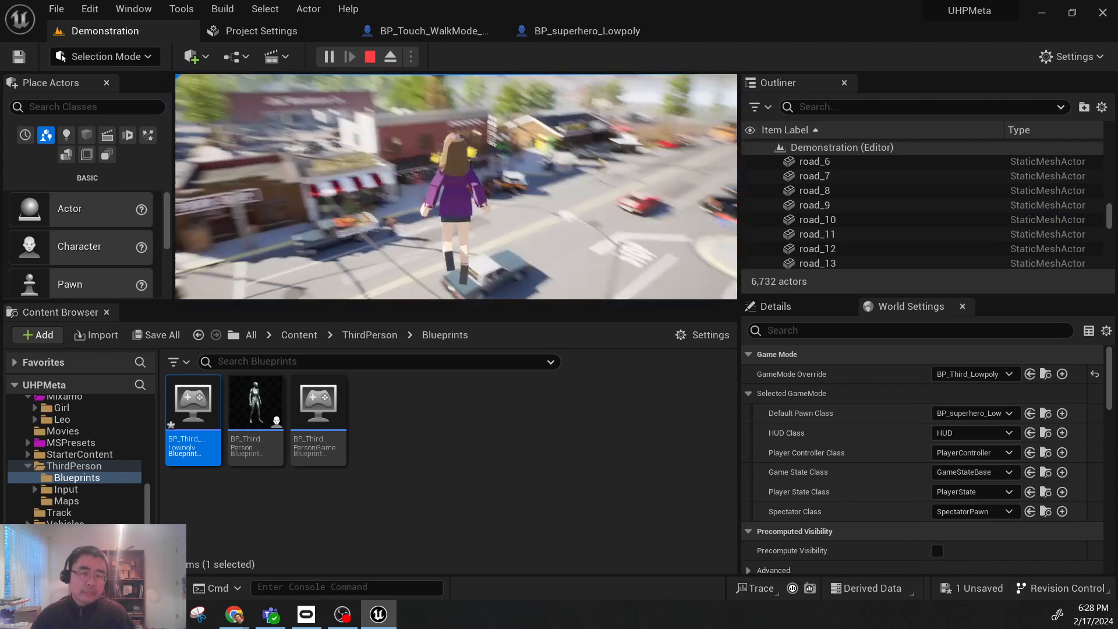
key("w")
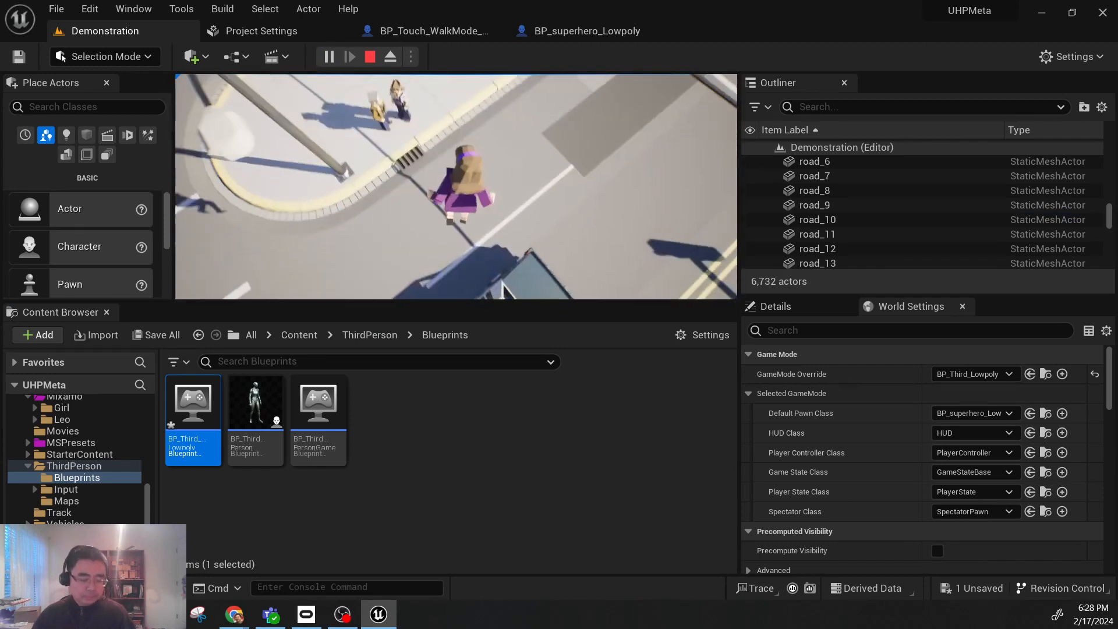
key("w")
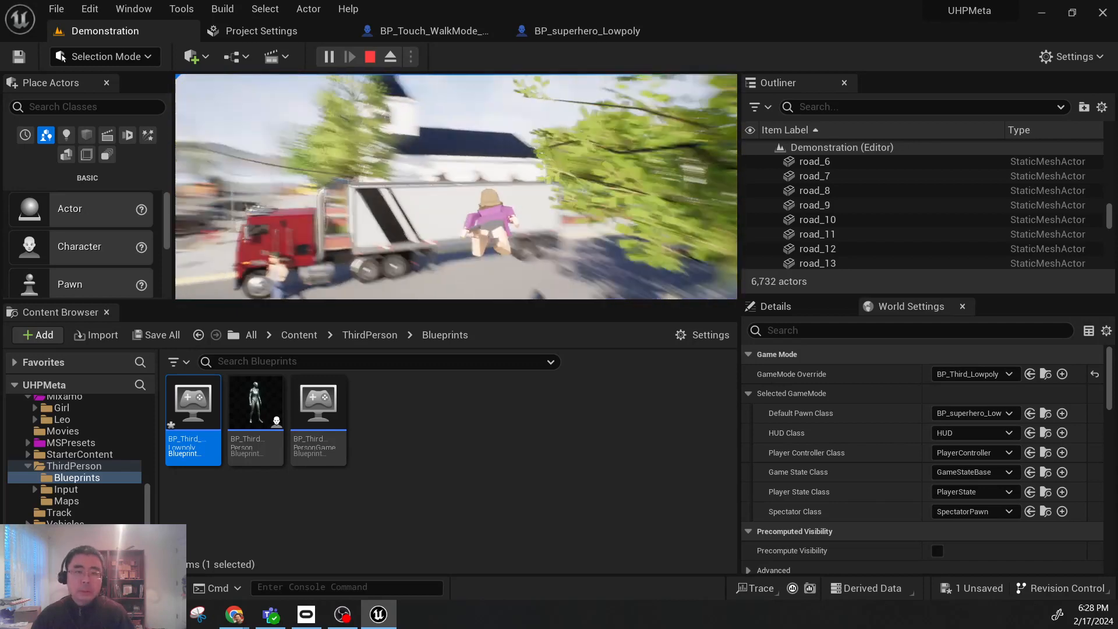
key("w")
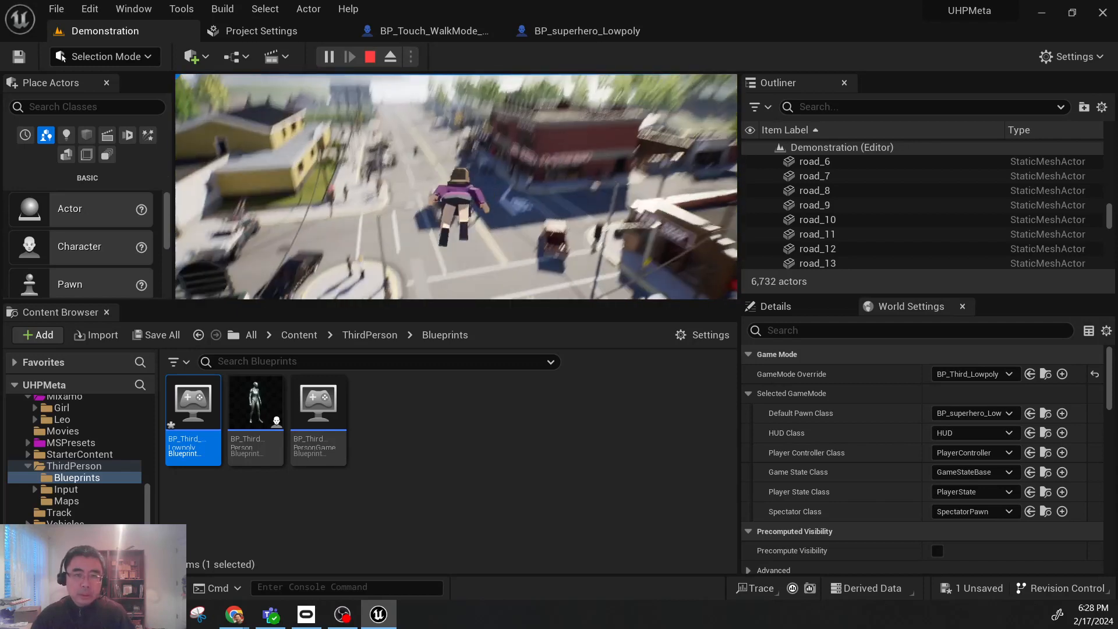
key("w")
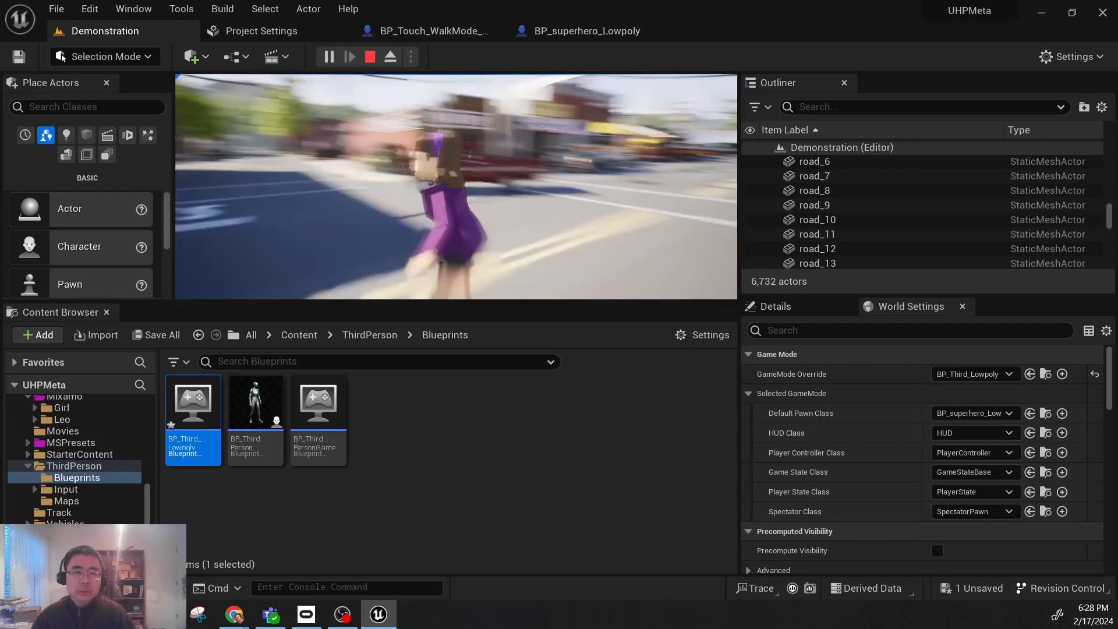
key("w")
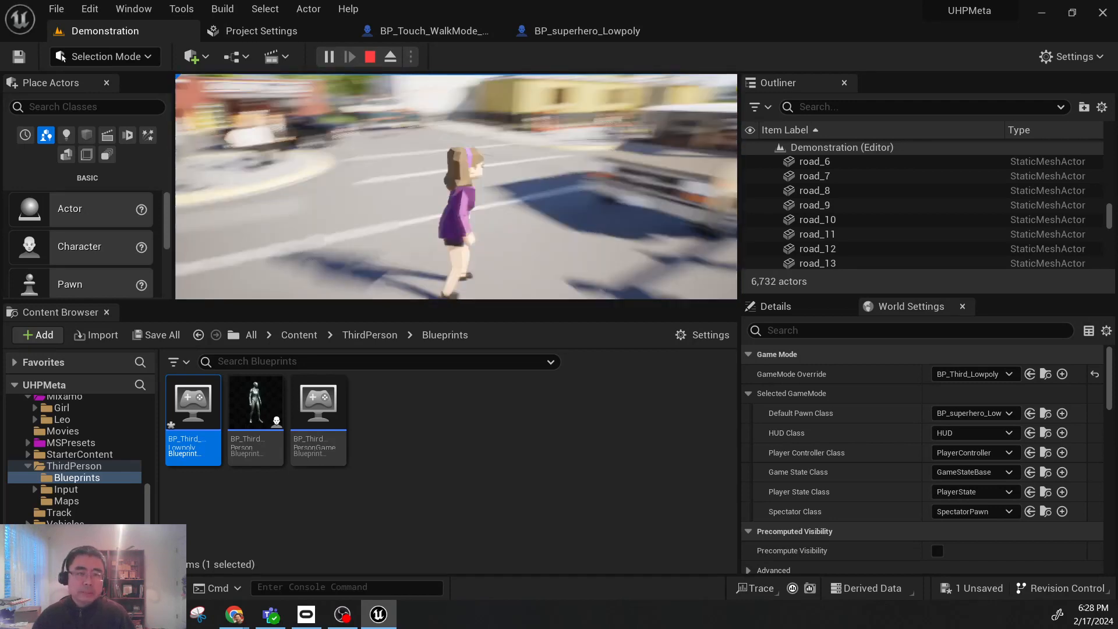
key("w")
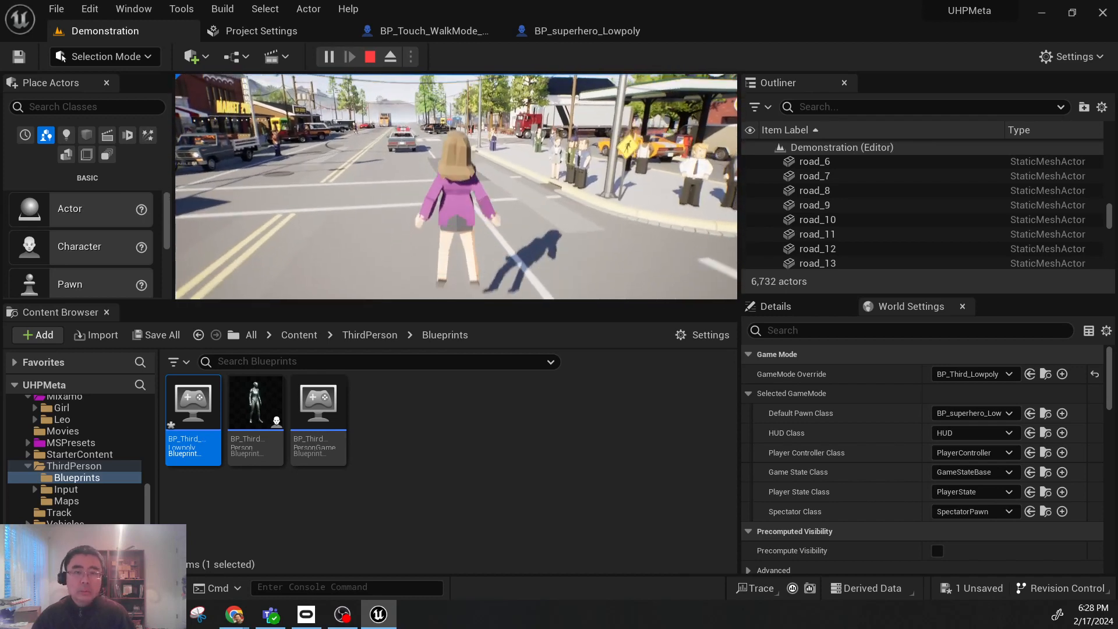
key("w")
key("space")
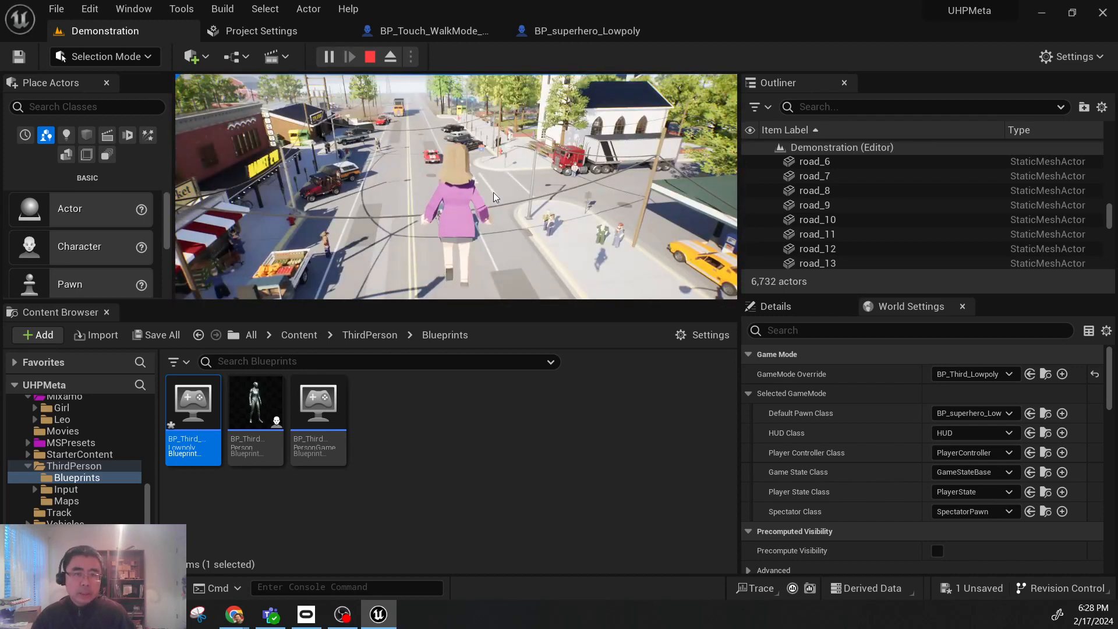
key("Escape")
left_click(493, 197)
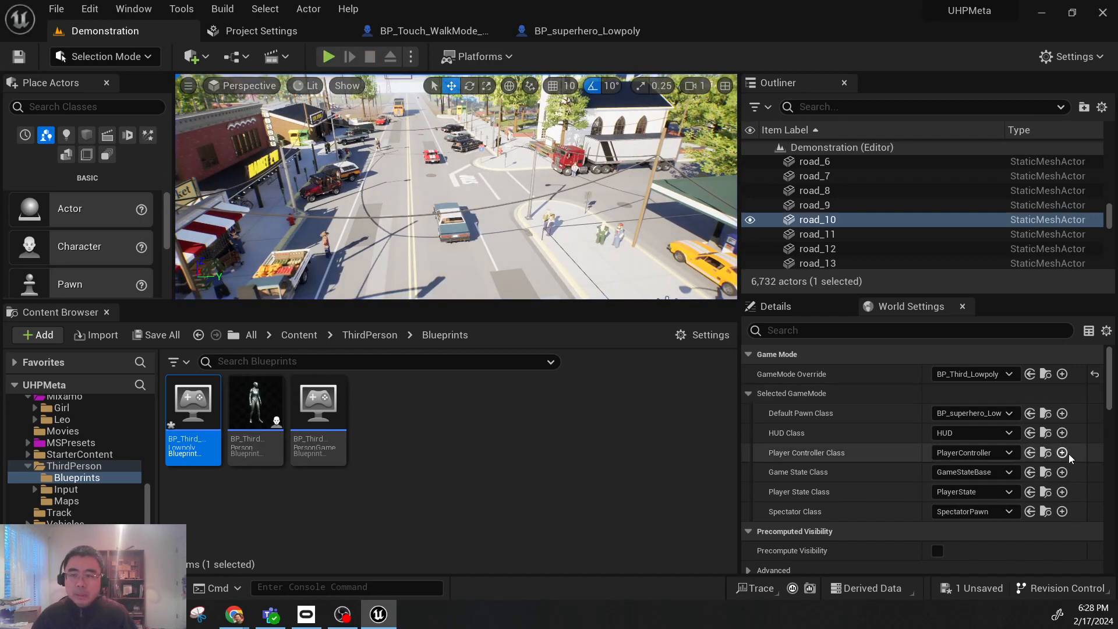
Step: Locate the default pawn's asset, open the BP_superhero_Lowpoly blueprint and examine the character in its viewport
left_click(1046, 413)
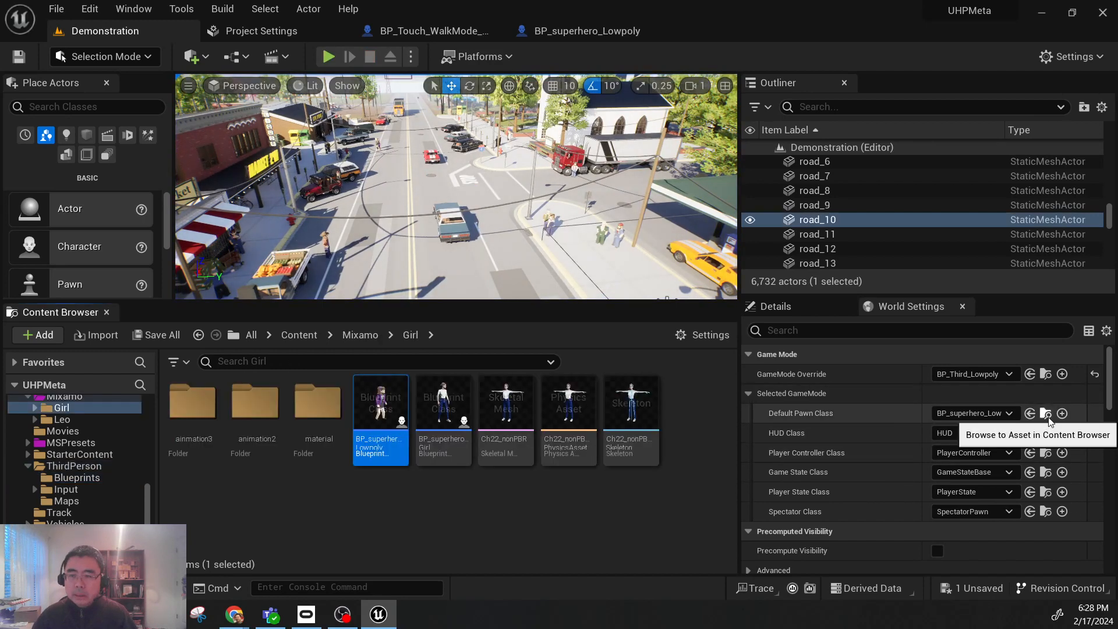
double_click(367, 406)
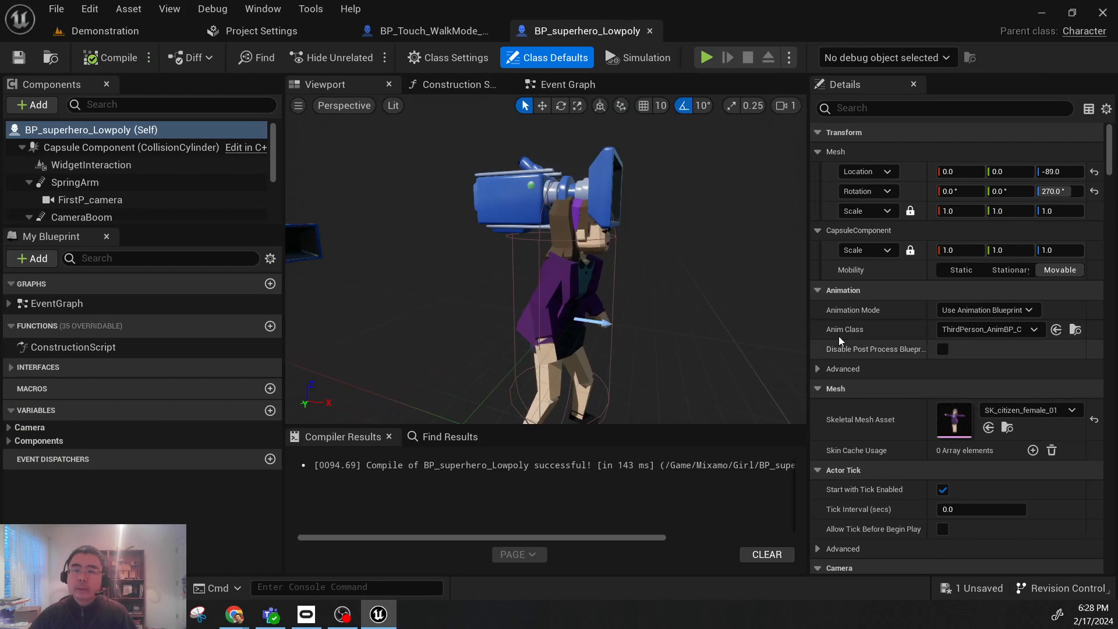
right_click_drag(678, 322, 431, 324)
key("d")
key("w")
key("s")
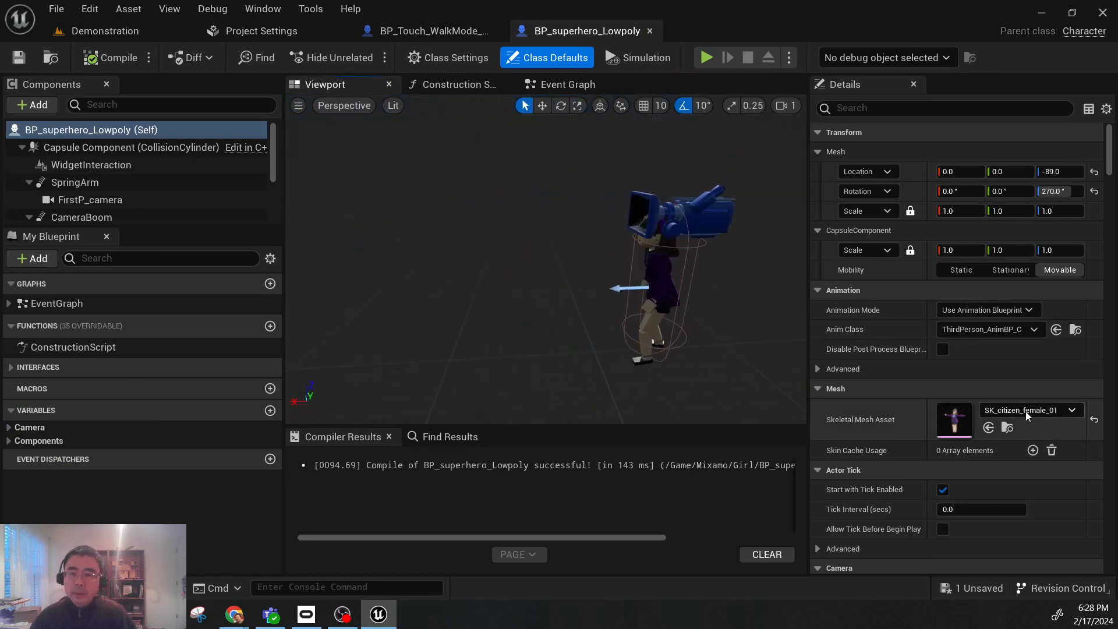
Step: Try SK_citizen_male_03 as the character's Skeletal Mesh Asset and inspect it from the front
left_click(1025, 412)
scroll(1027, 337, "down", 3)
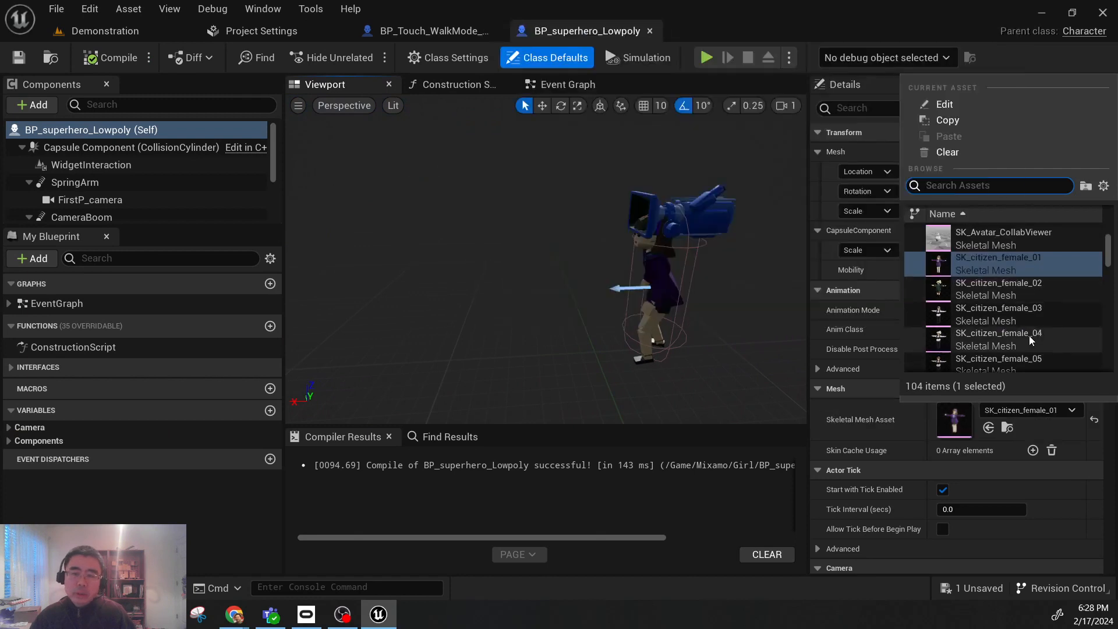
scroll(992, 322, "down", 5)
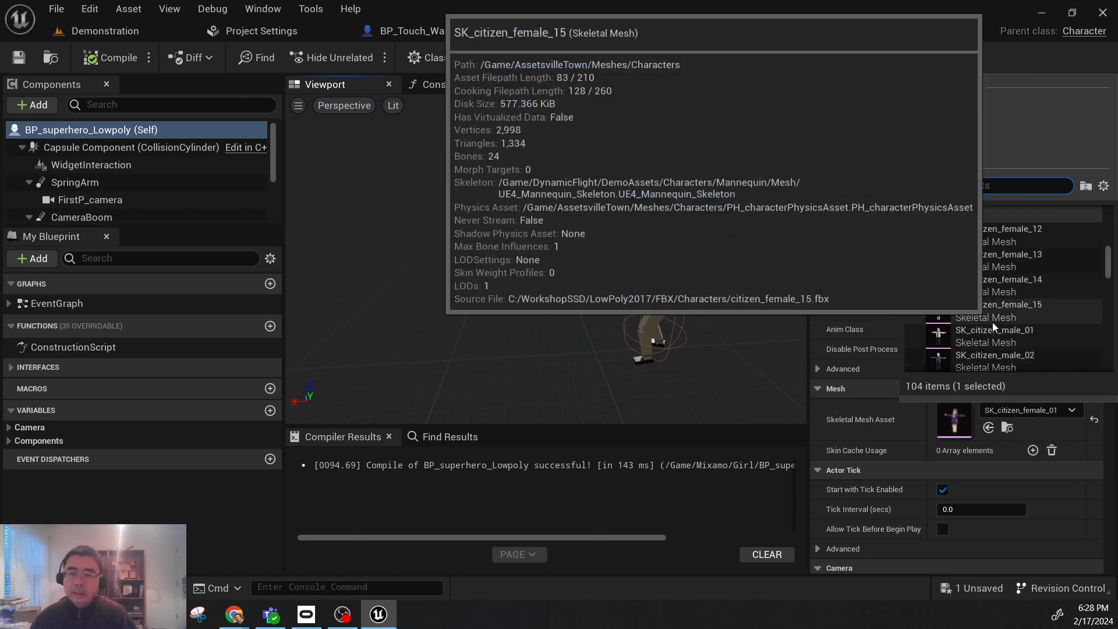
left_click(952, 362)
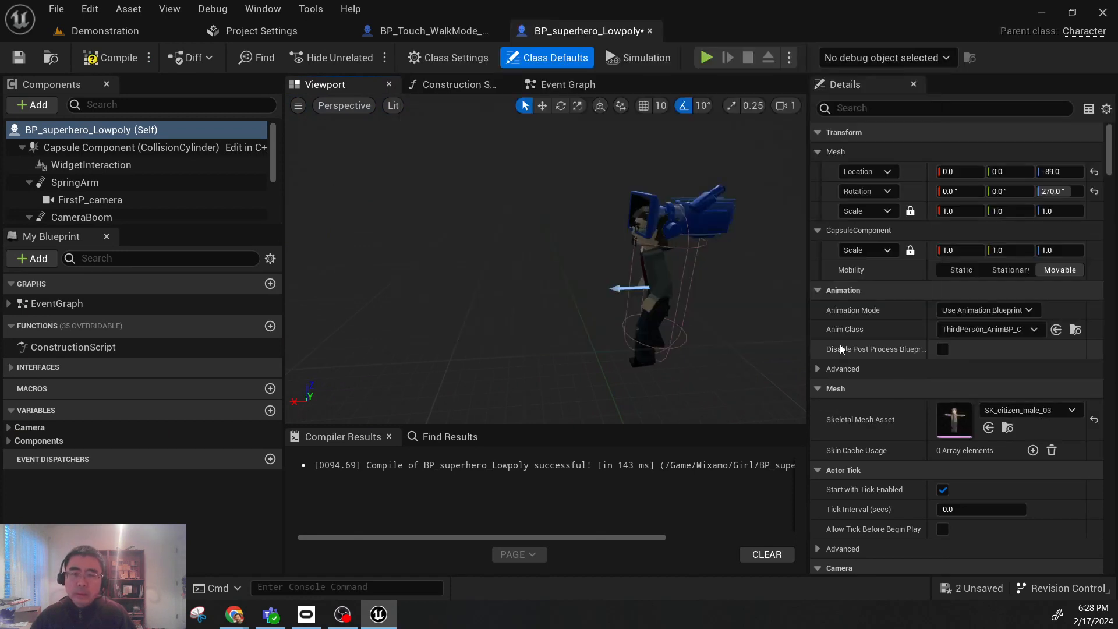
right_click_drag(628, 269, 763, 250)
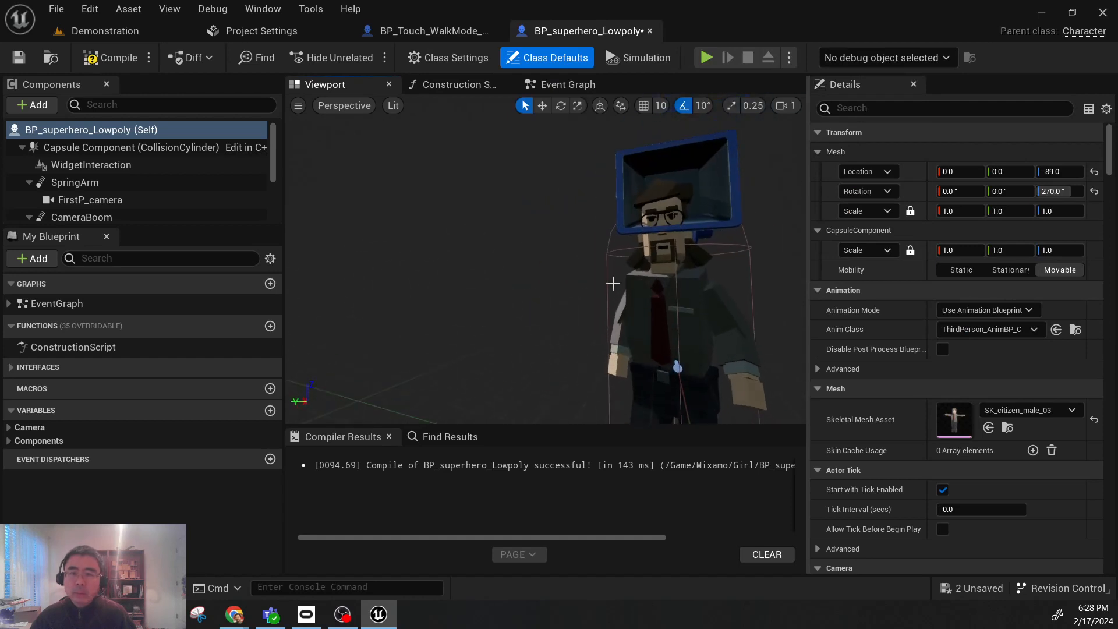
Step: Set the character's Skeletal Mesh Asset to SK_citizen_male_13, then compile and save the blueprint
left_click(1016, 410)
scroll(1016, 321, "down", 5)
left_click(970, 345)
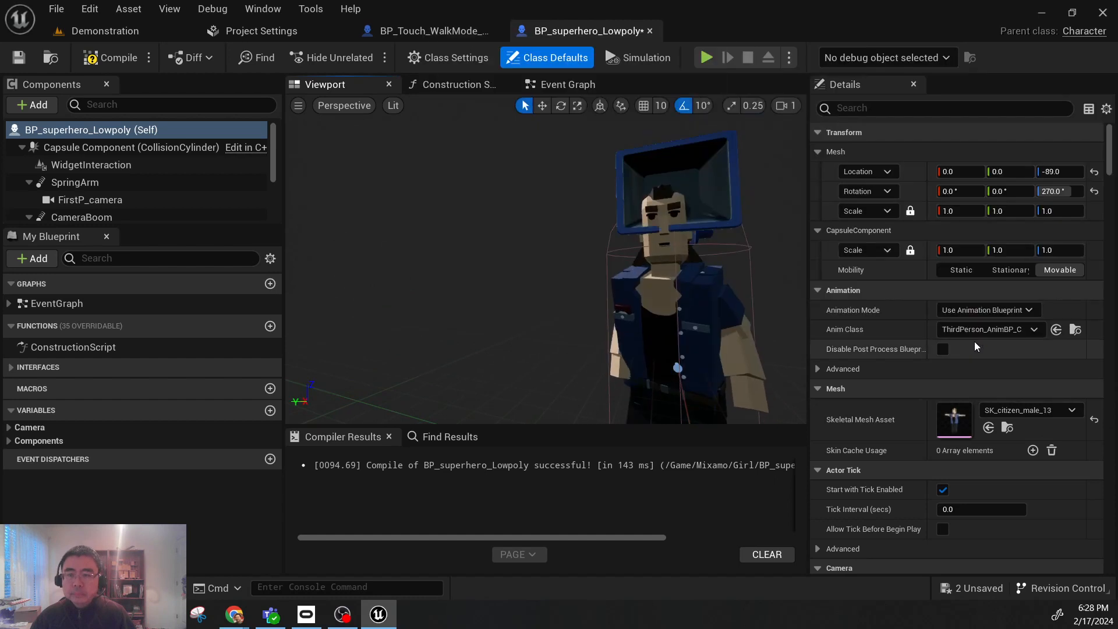
left_click(87, 58)
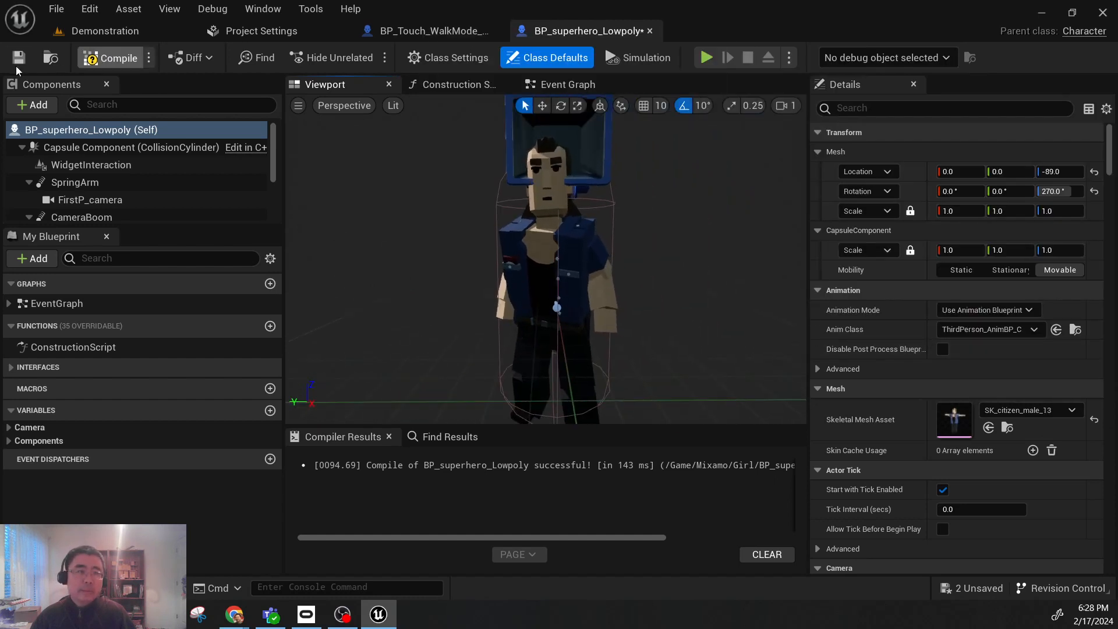
Step: Play-test the SK_citizen_male_13 character in a preview window by running, jumping and flying through town, then end the session
left_click(707, 58)
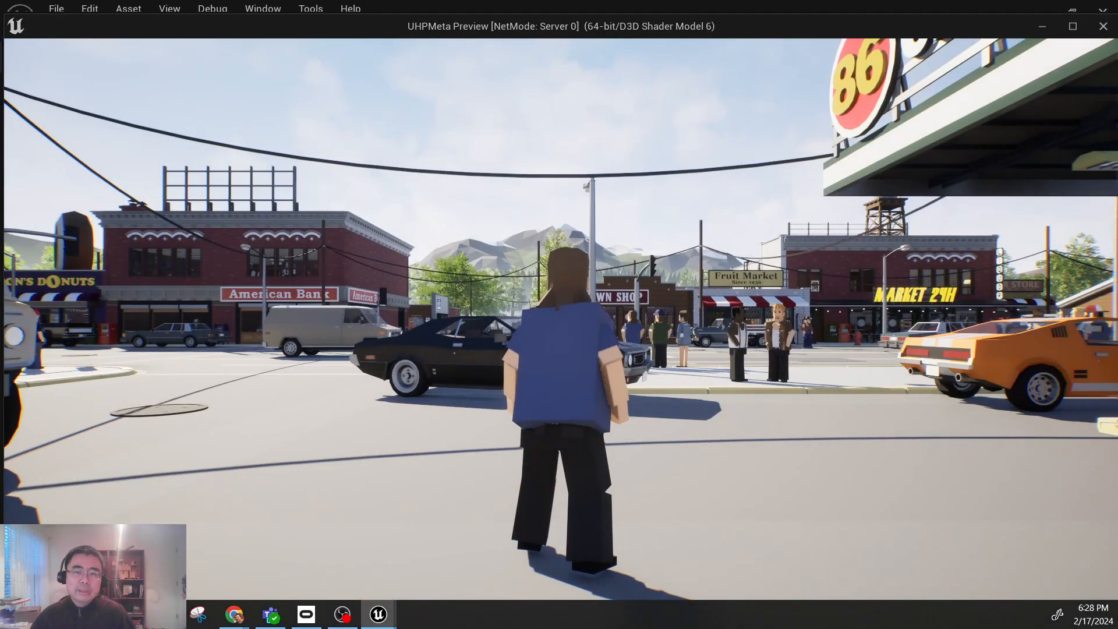
key("s")
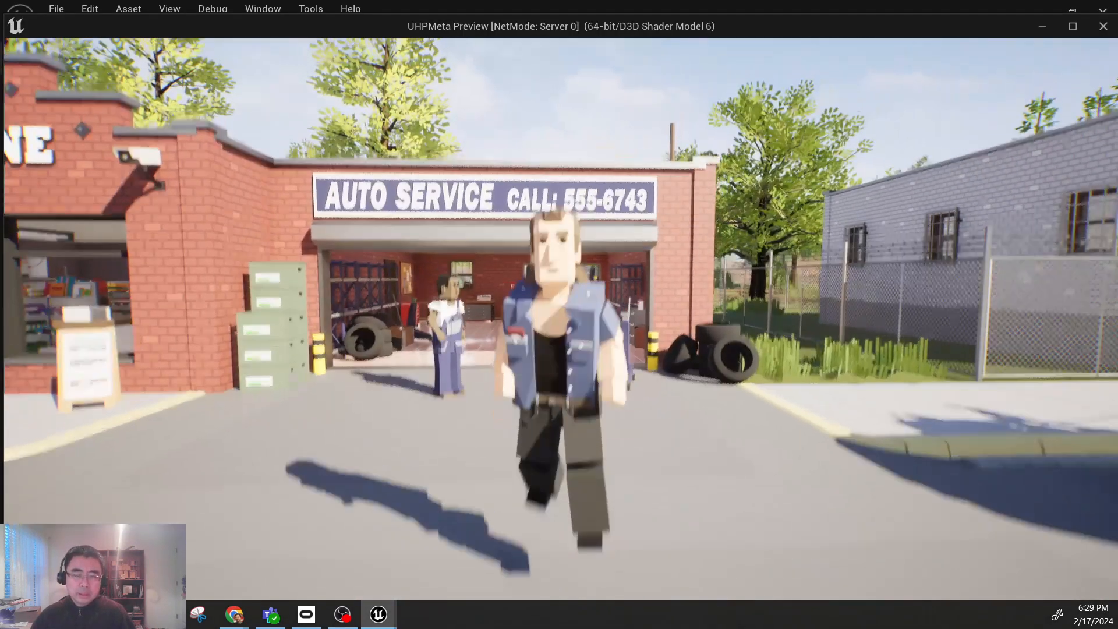
key("space")
key("w")
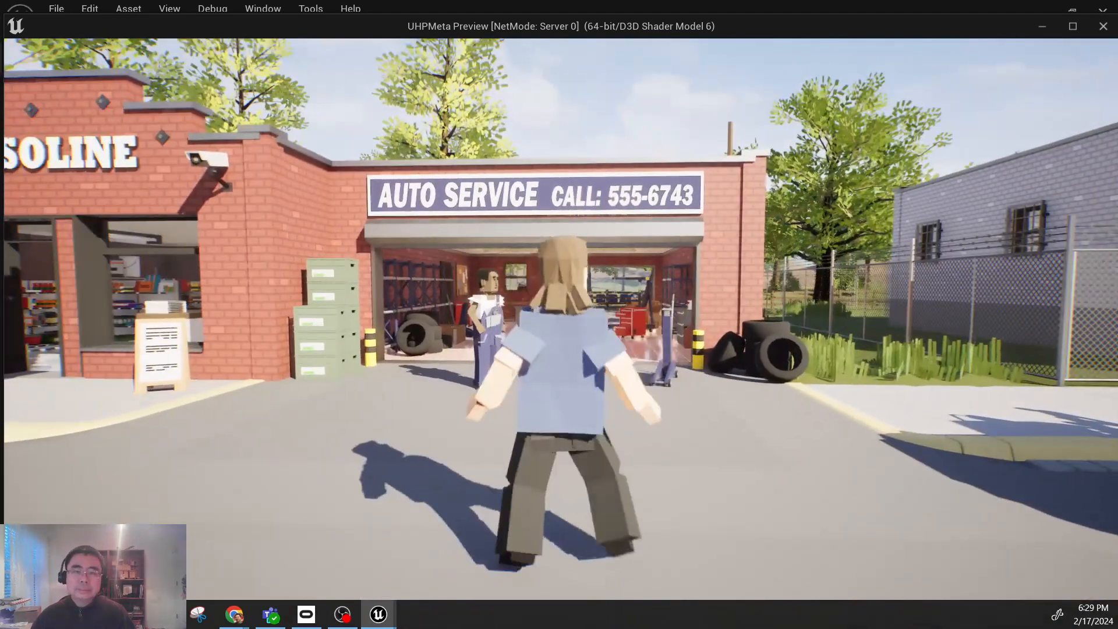
key("space")
key("w")
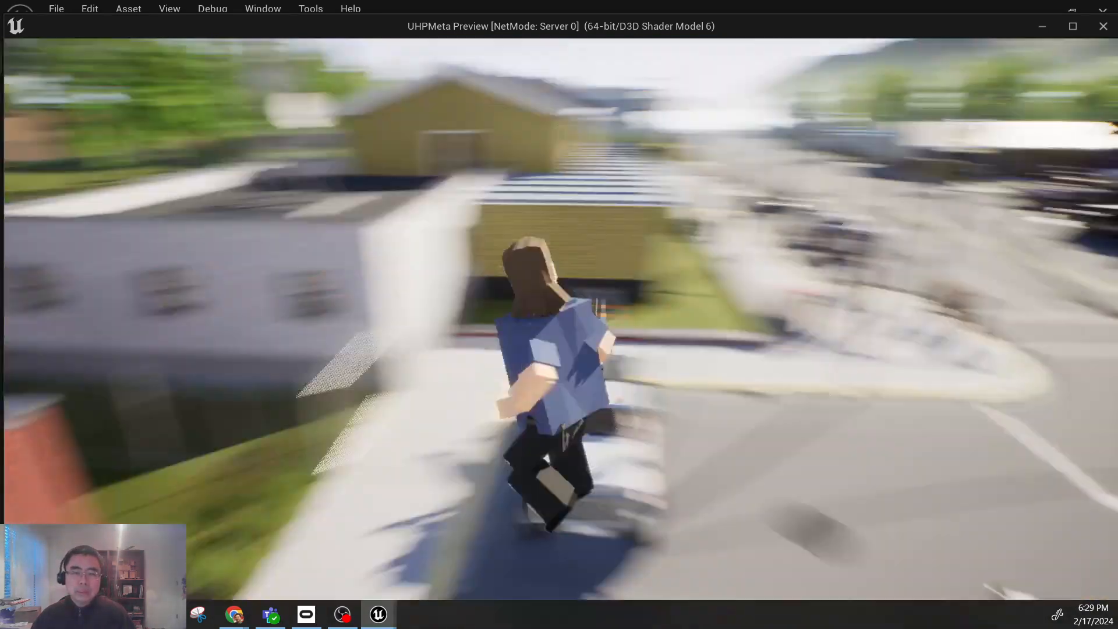
key("w")
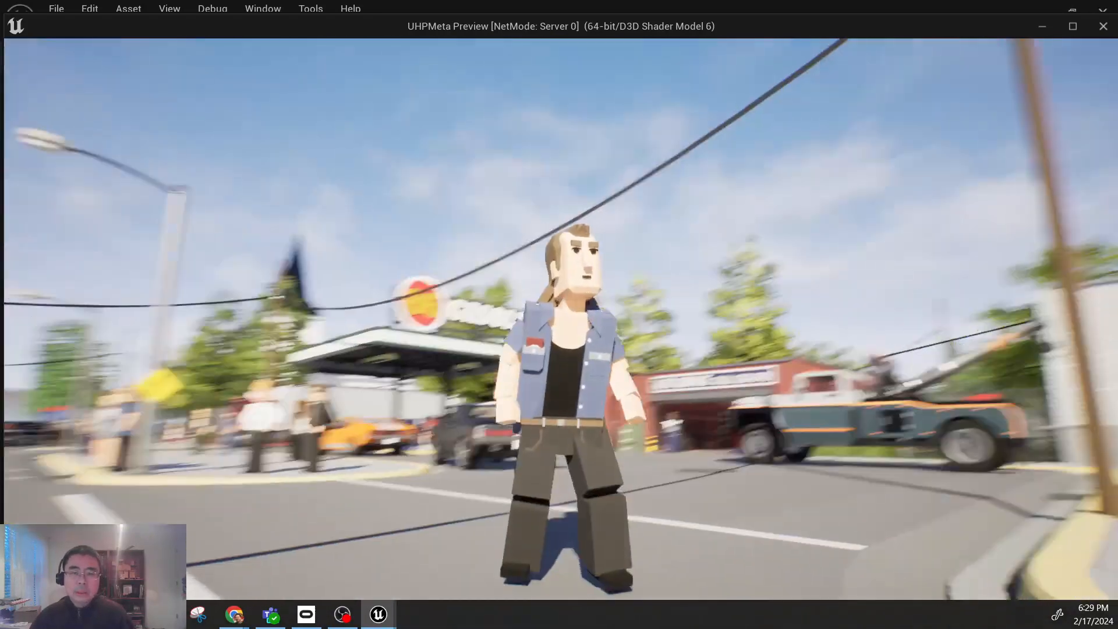
key("w")
key("w")
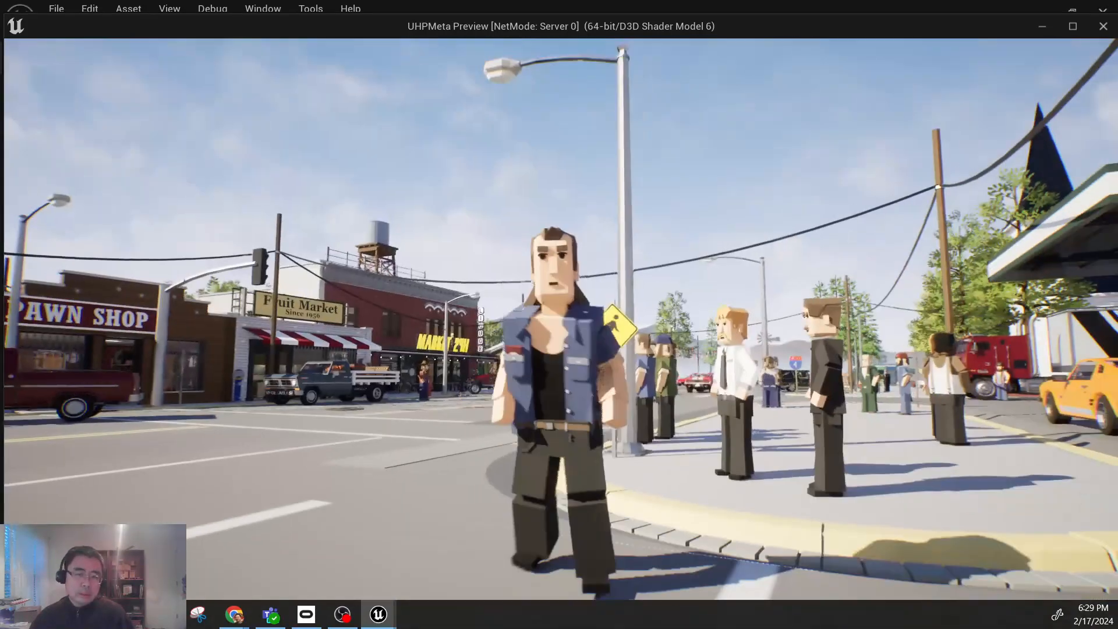
key("Escape")
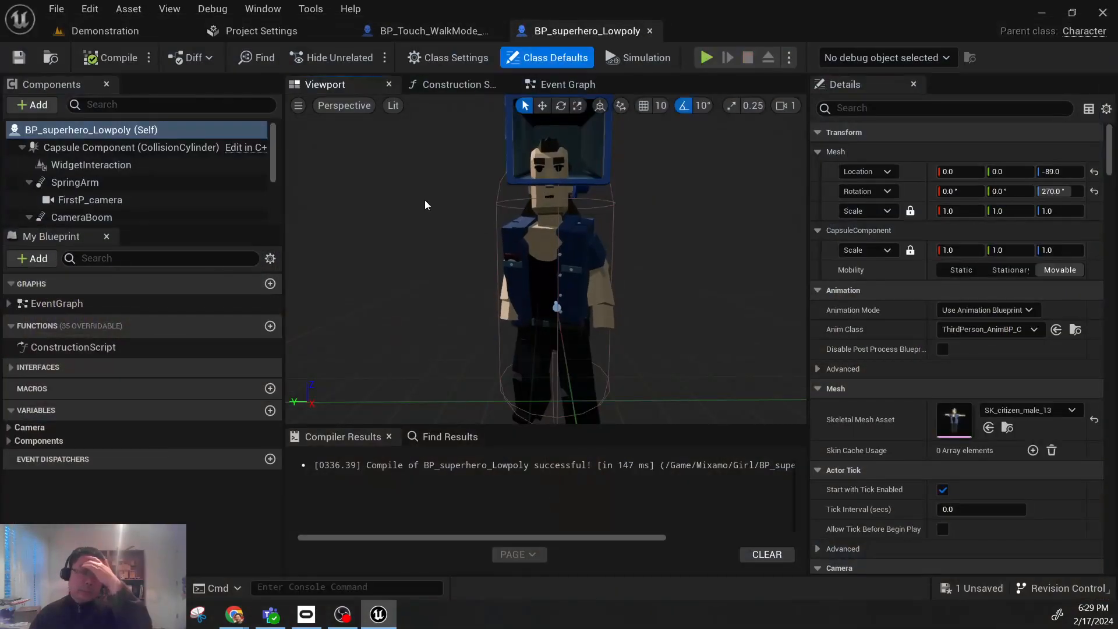
Step: Try SK_citizen_male_22 and SK_citizen_male_28 as the character's Skeletal Mesh Asset
left_click(1024, 411)
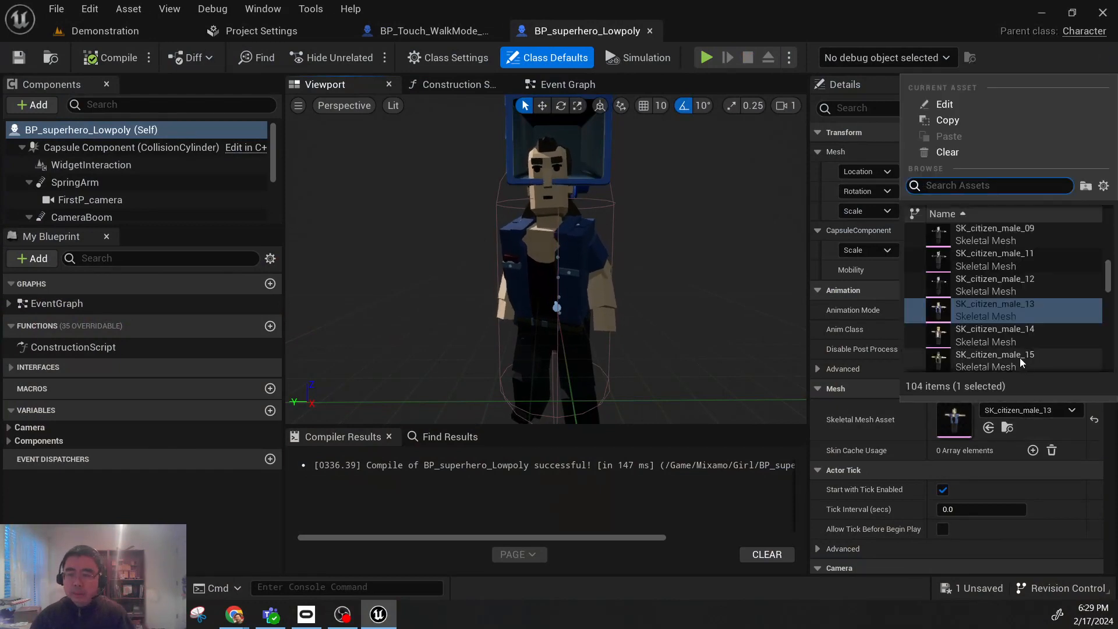
scroll(1004, 303, "down", 2)
left_click(981, 348)
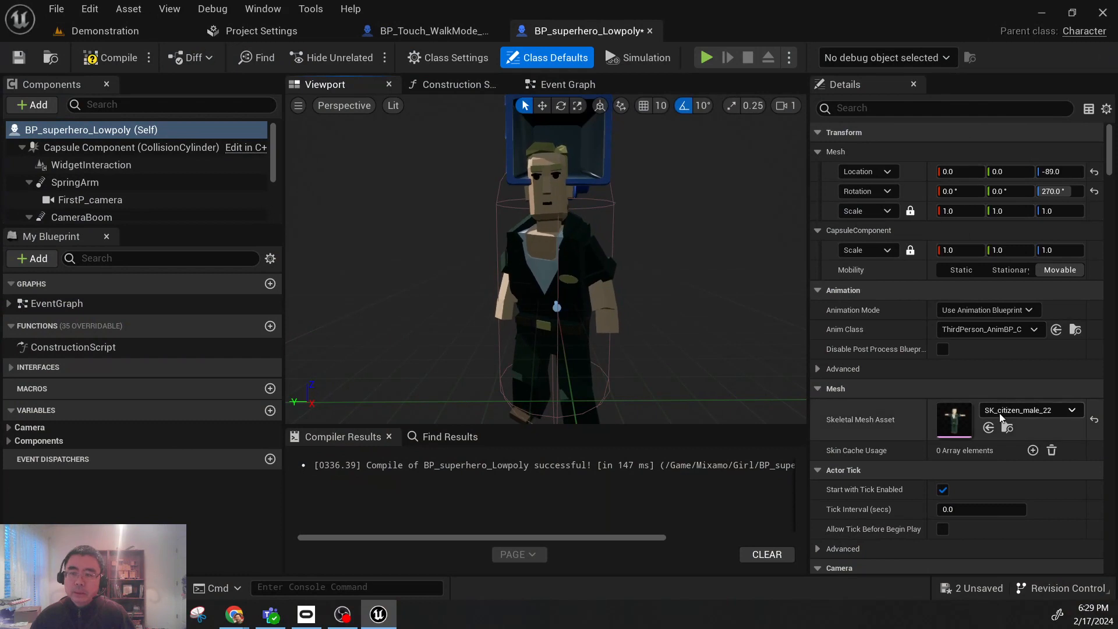
left_click(1016, 411)
scroll(992, 347, "down", 3)
left_click(961, 348)
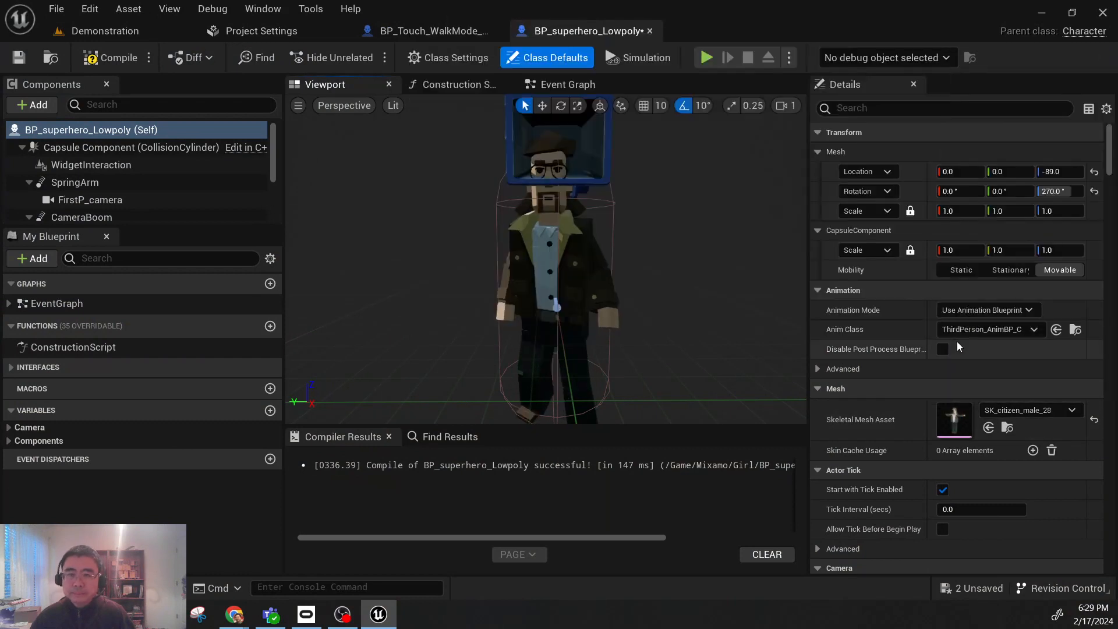
Step: Try SK_detective_04 and SK_farmer_male_04 as the character's Skeletal Mesh Asset, viewing the figure from another angle
left_click(1025, 411)
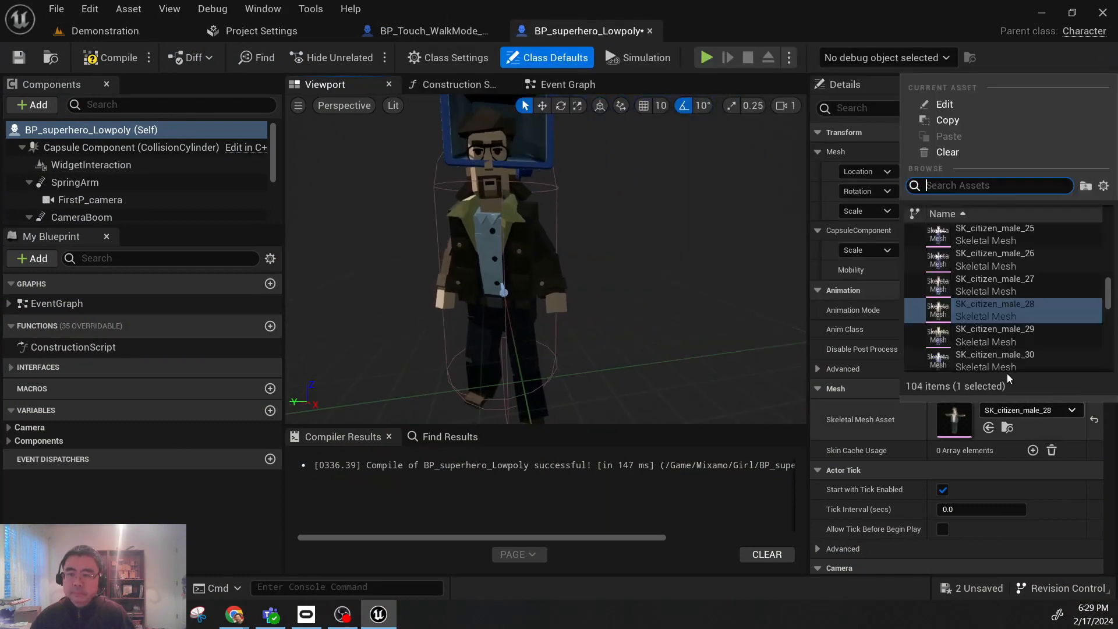
scroll(1004, 324, "down", 2)
left_click(942, 356)
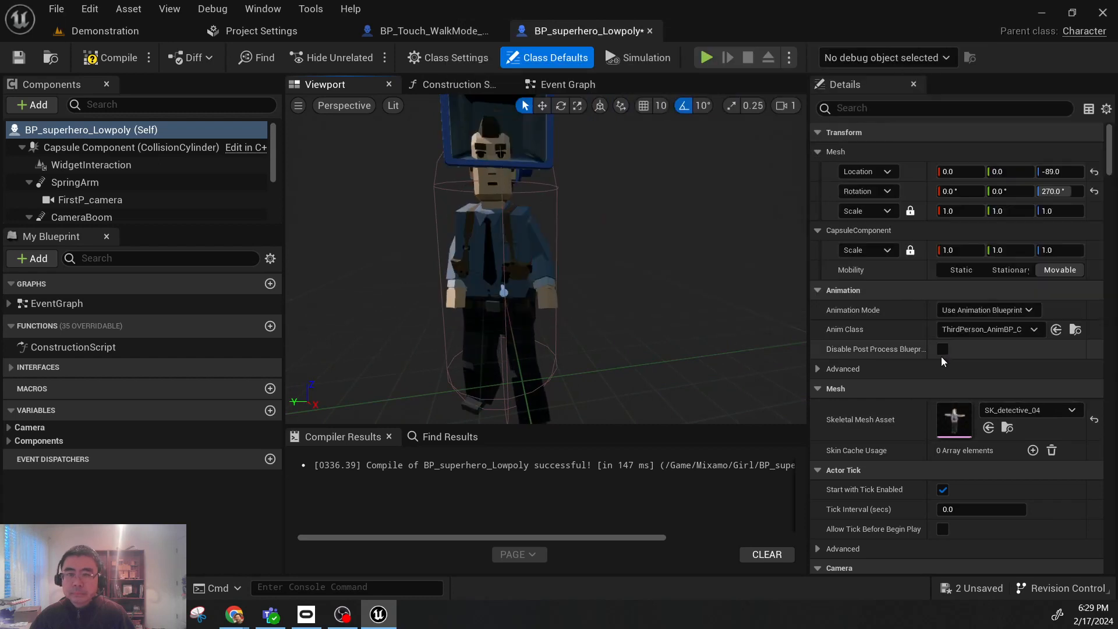
left_click_drag(661, 268, 702, 302)
left_click(1025, 410)
scroll(990, 314, "down", 1)
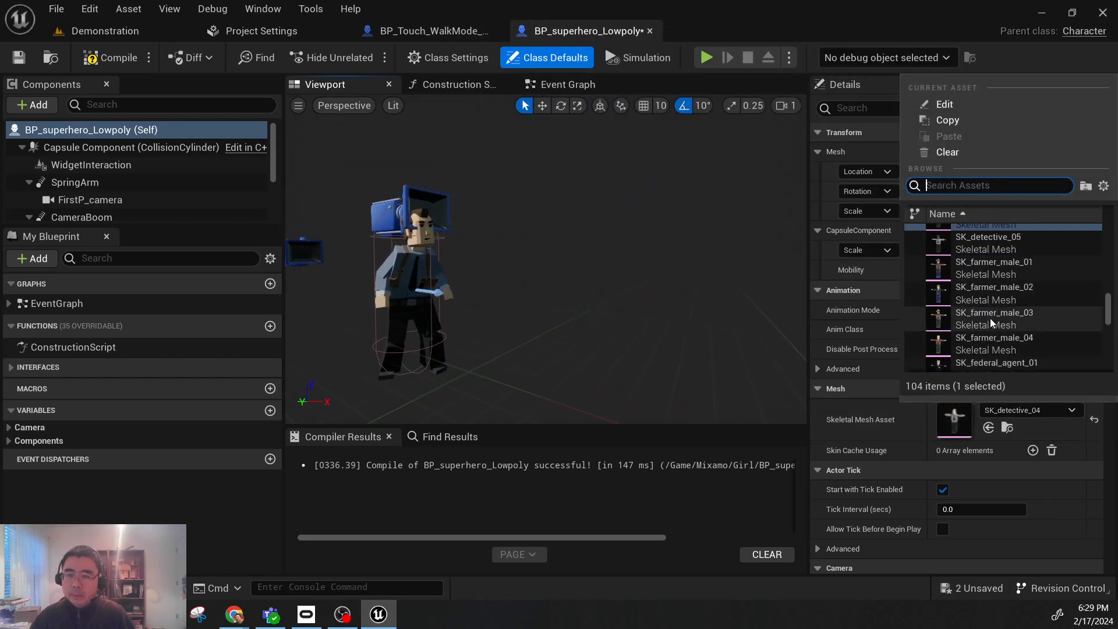
left_click(993, 343)
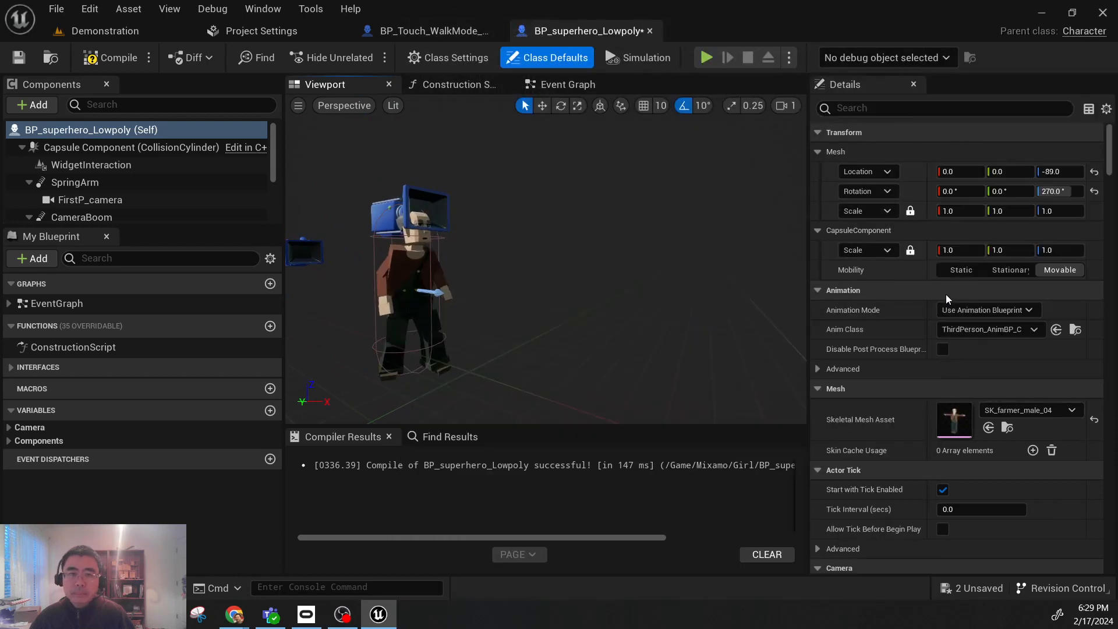
Step: Set the character's Skeletal Mesh Asset to SK_federal_agent_04, then compile and save the blueprint
left_click(1013, 411)
scroll(999, 334, "down", 2)
scroll(999, 336, "down", 1)
scroll(998, 314, "up", 1)
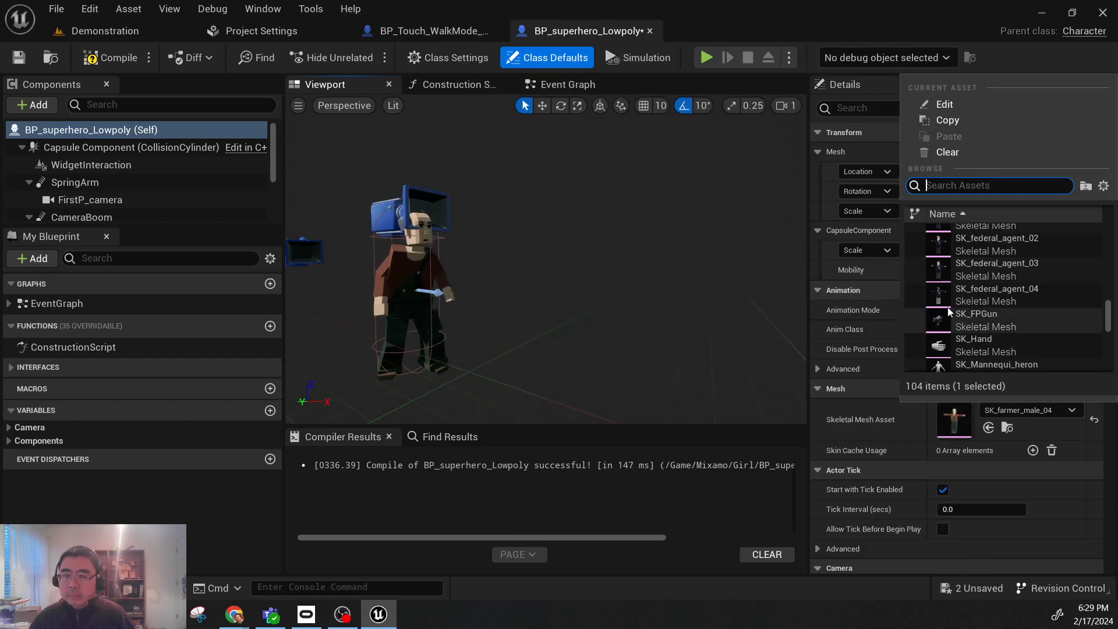
left_click(941, 299)
scroll(505, 296, "up", 3)
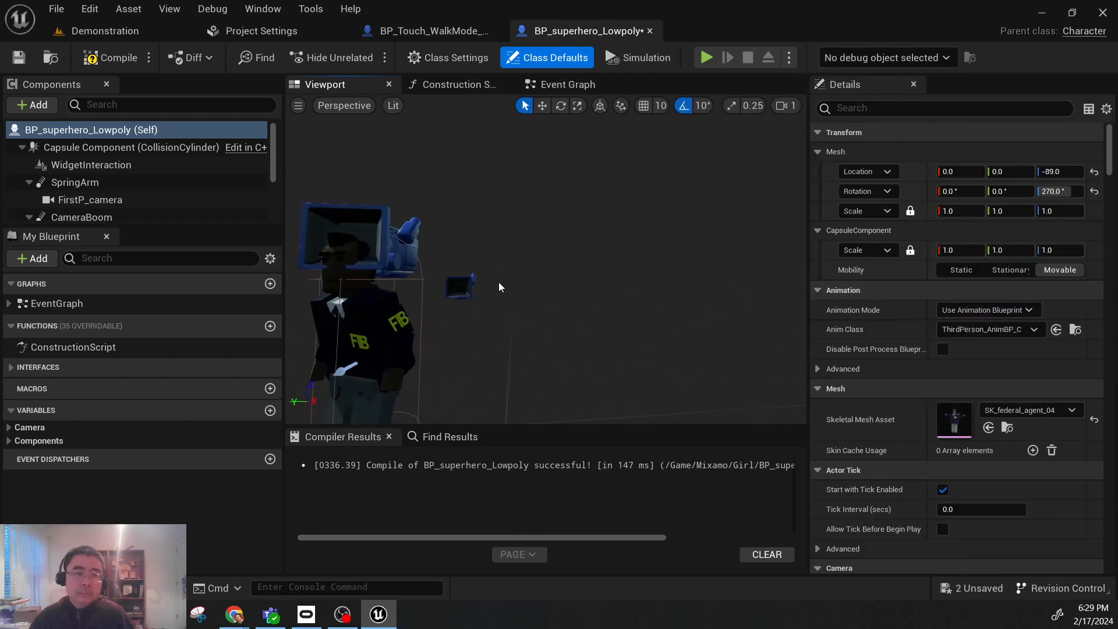
left_click(108, 57)
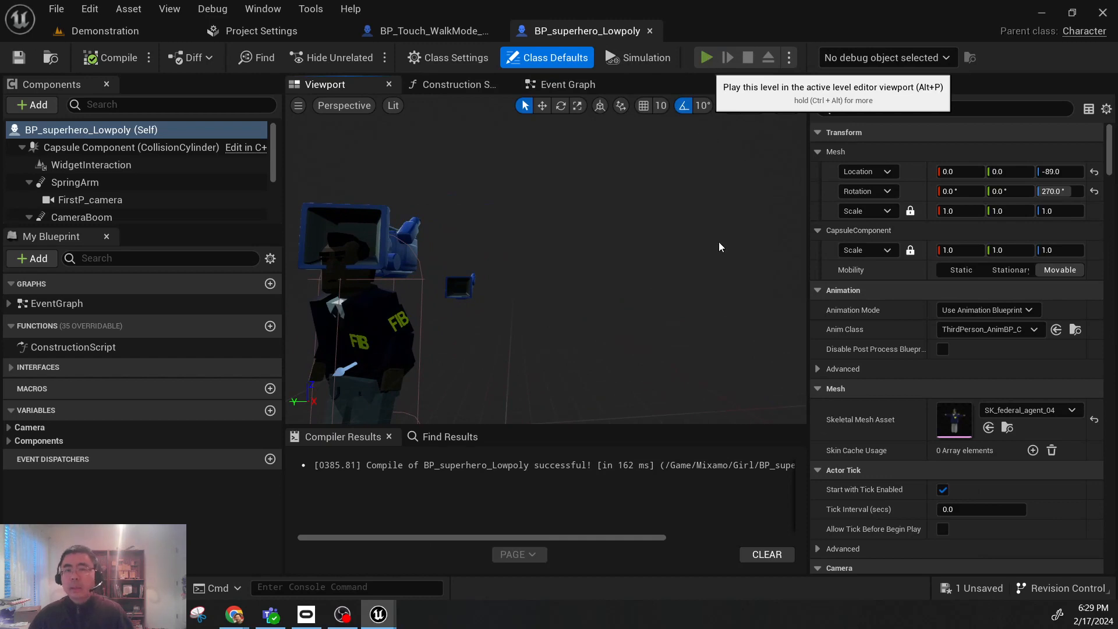
Step: Play-test the SK_federal_agent_04 character by running, jumping and flying through town, then end the session
left_click(706, 57)
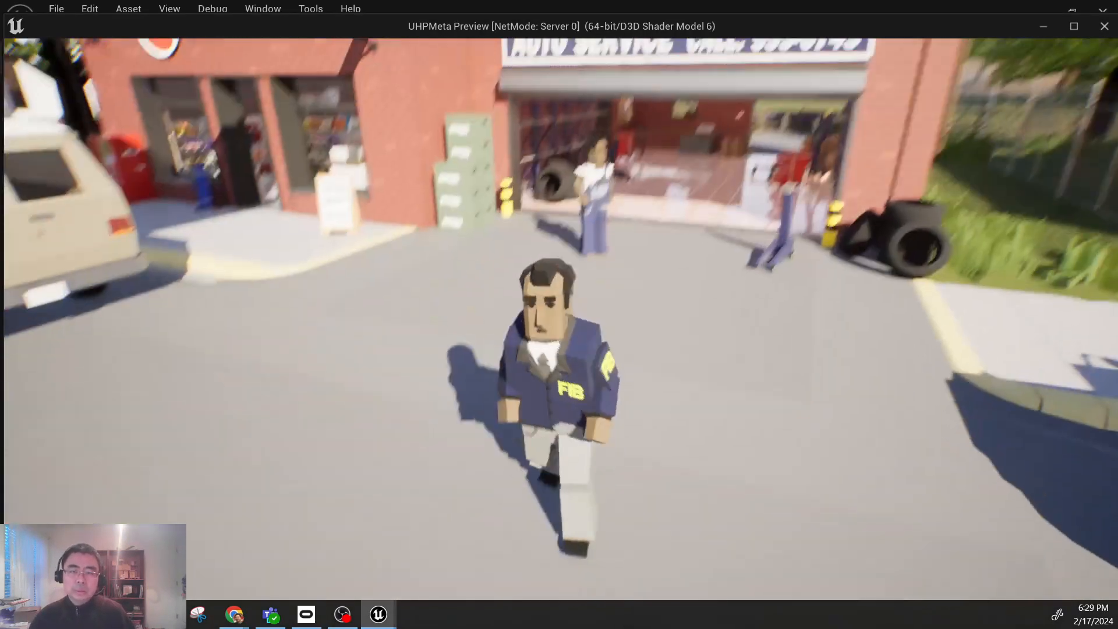
key("w")
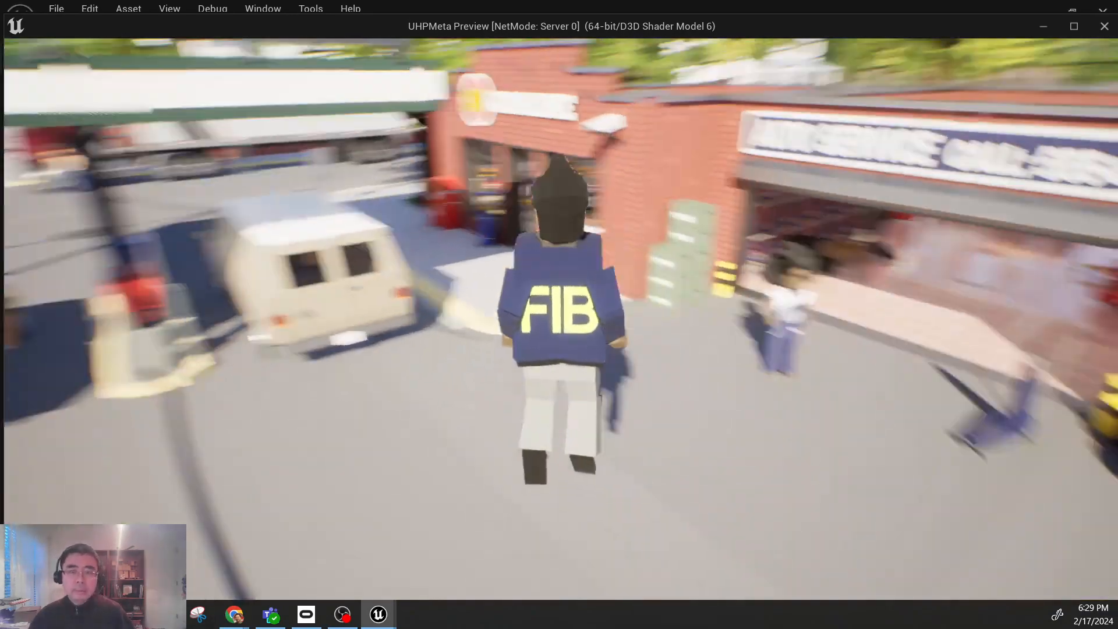
key("w")
key("space")
key("space")
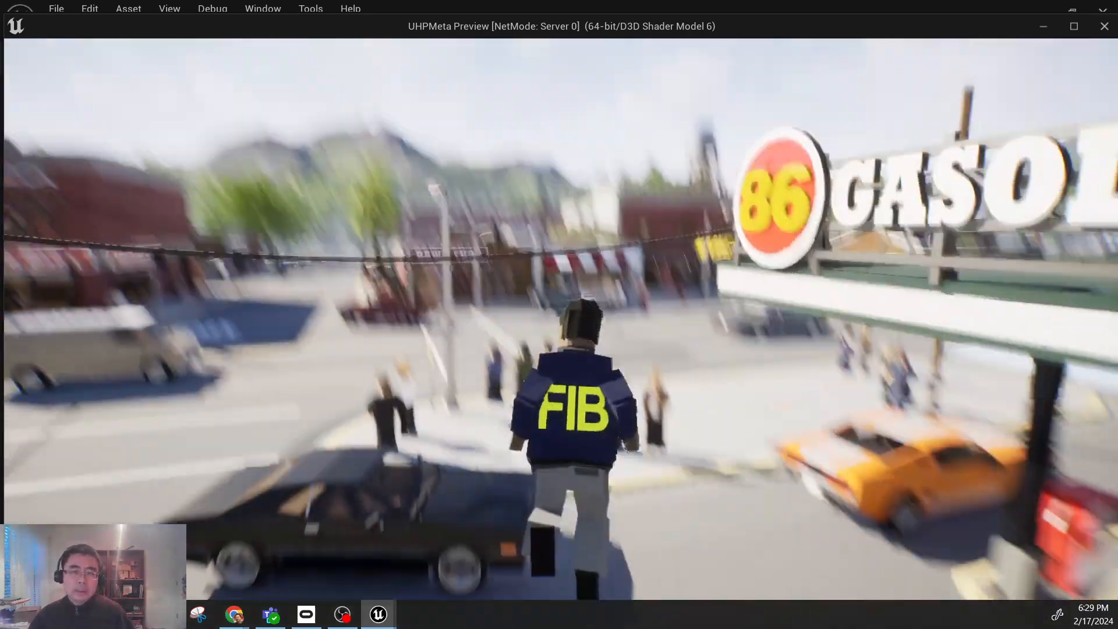
key("space")
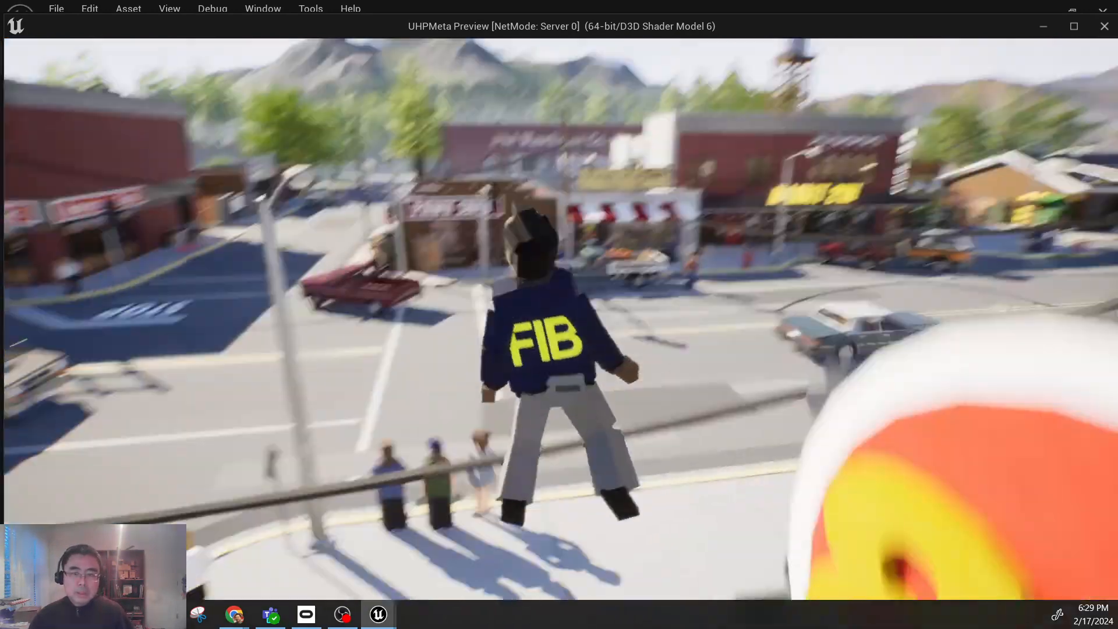
key("w")
key("space")
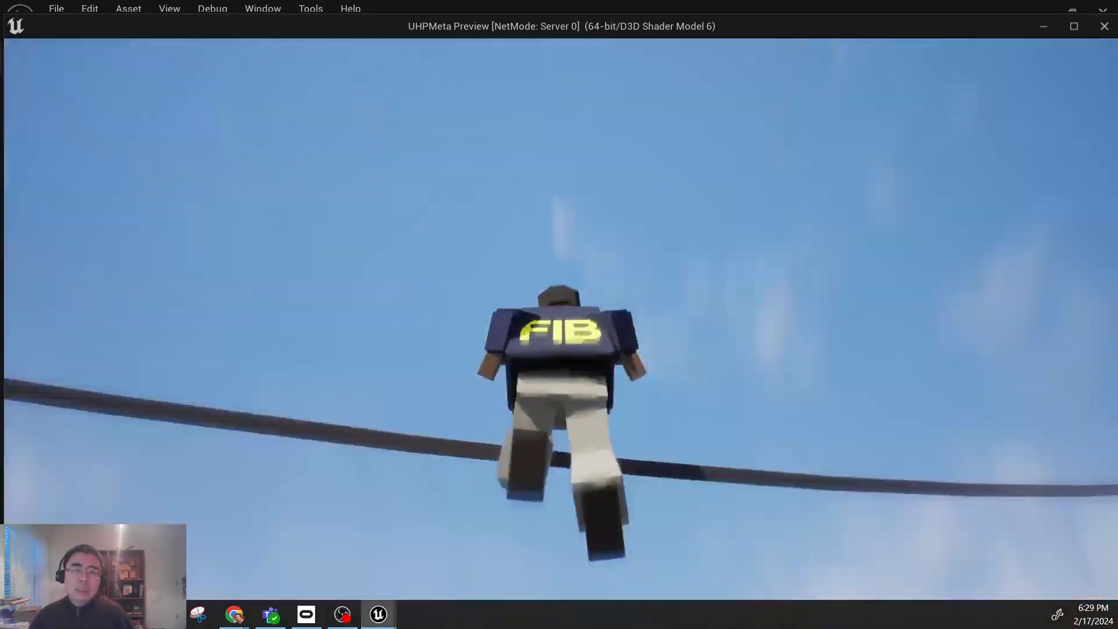
key("w")
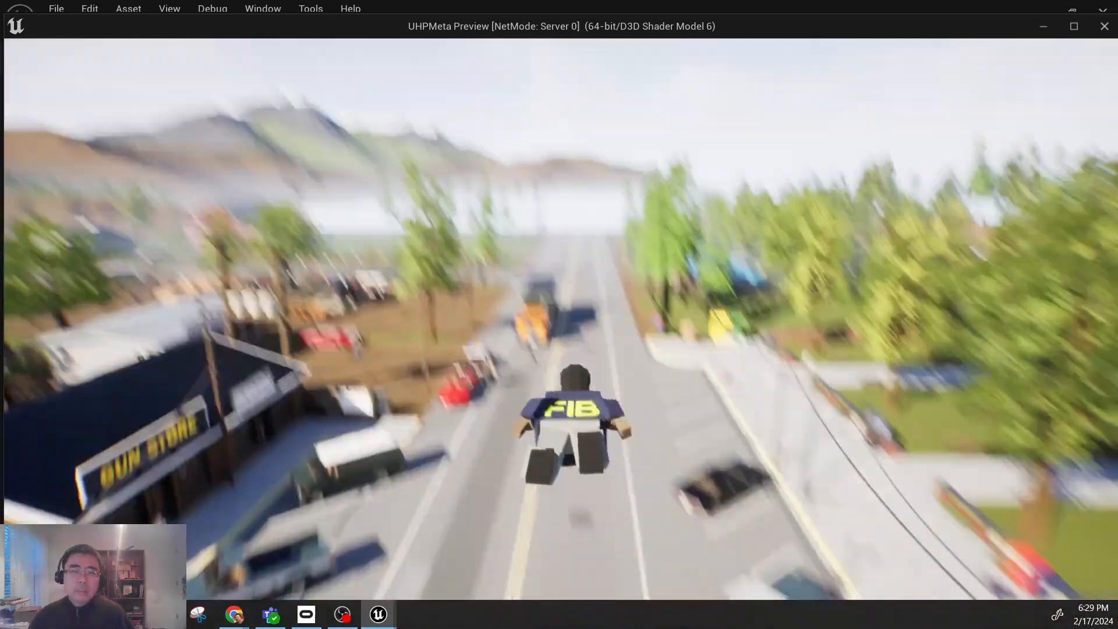
key("w")
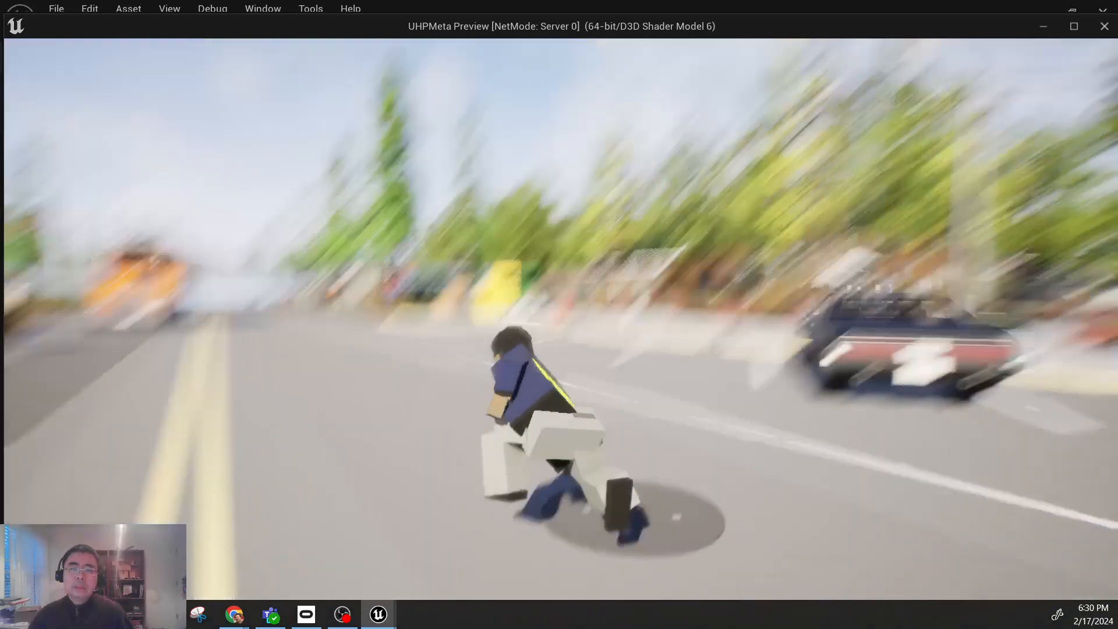
key("Escape")
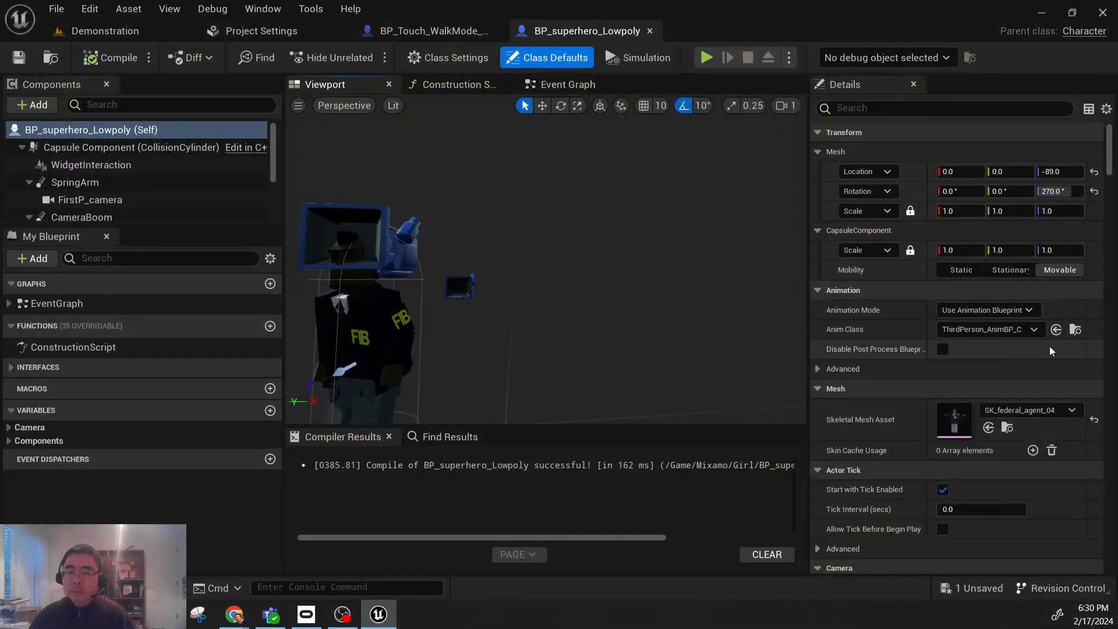
Step: Try BP_CollaborativeViewer_GameMode as the Demonstration level's GameMode Override in a play session, then set the override back to BP_Third_Lowpoly
left_click(148, 34)
left_click(983, 375)
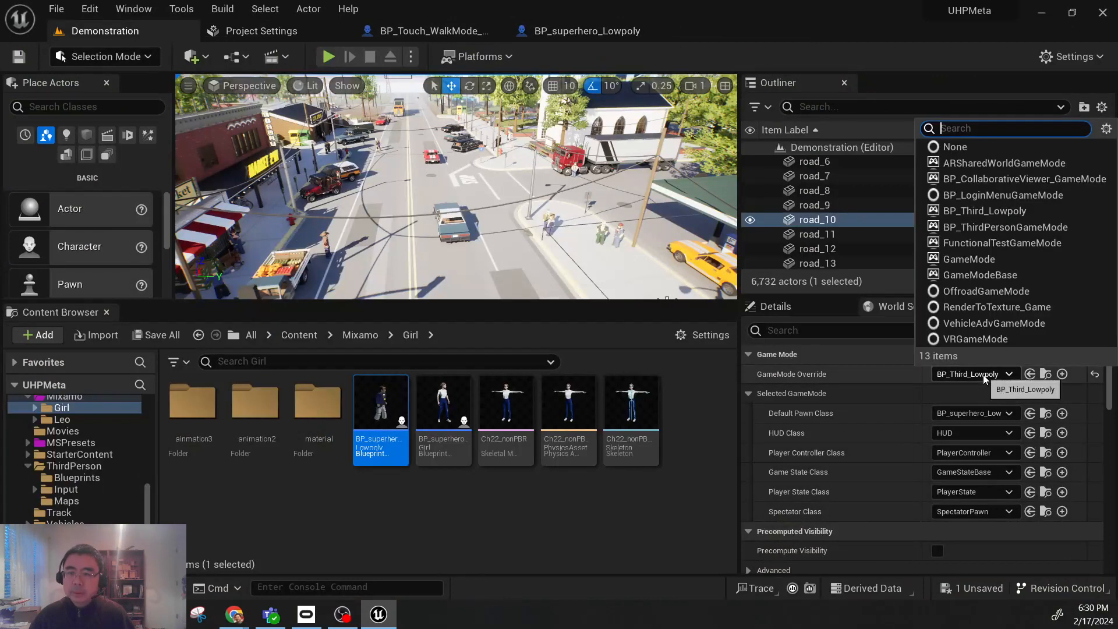
left_click(1007, 180)
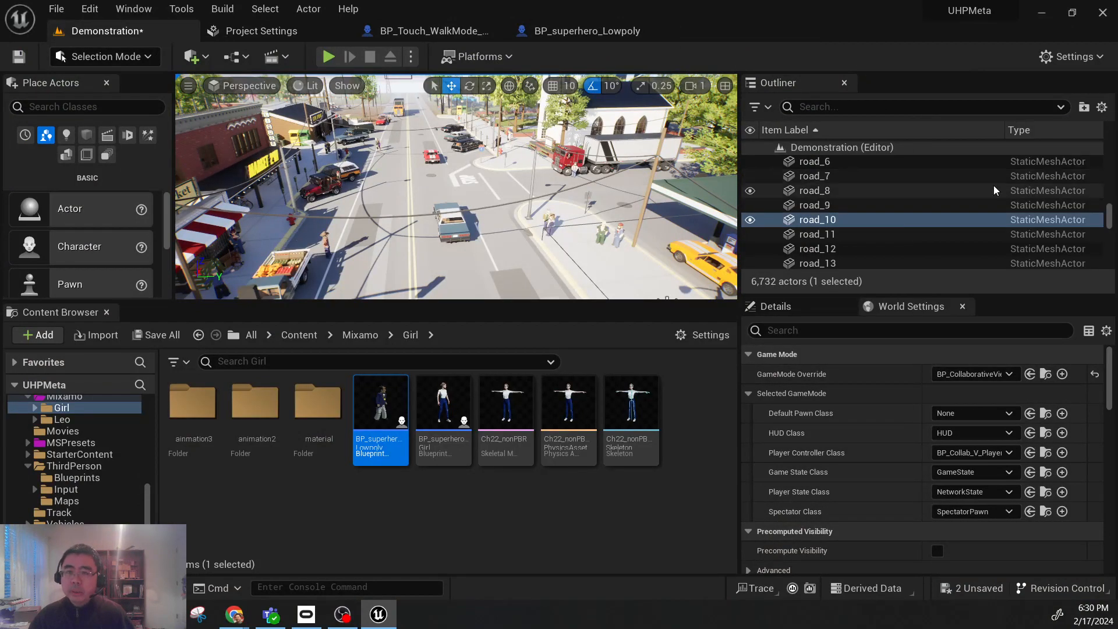
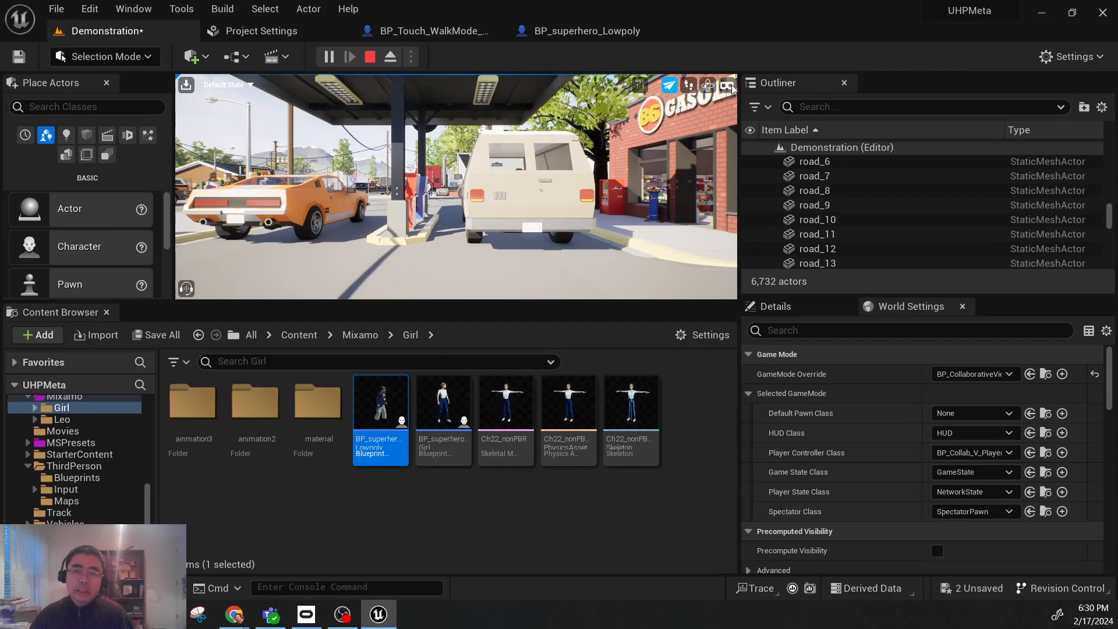
key("Escape")
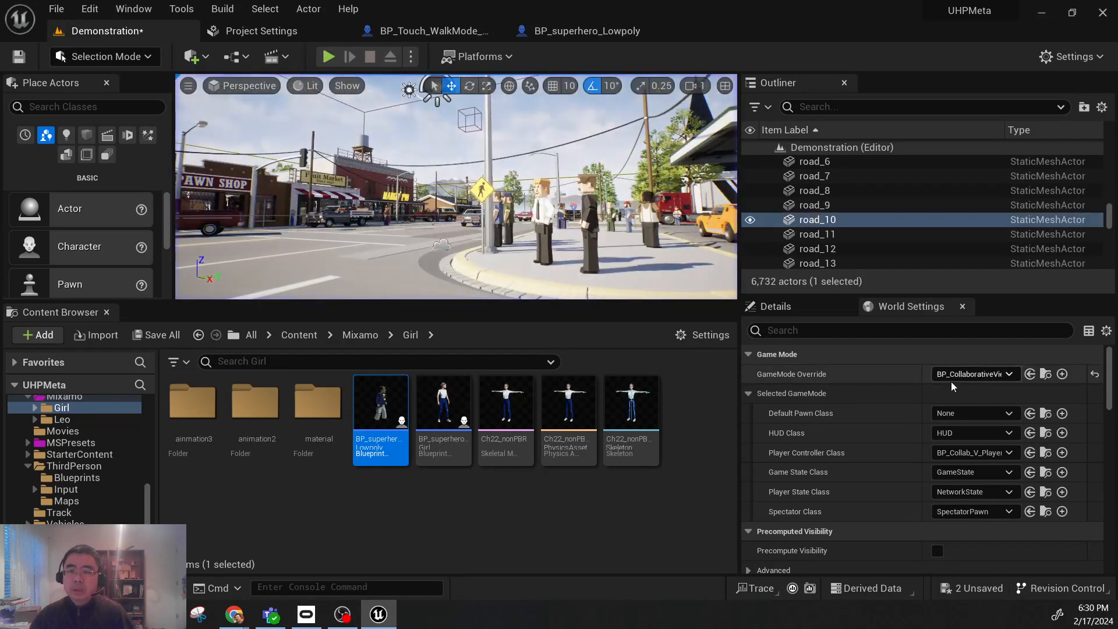
left_click(966, 375)
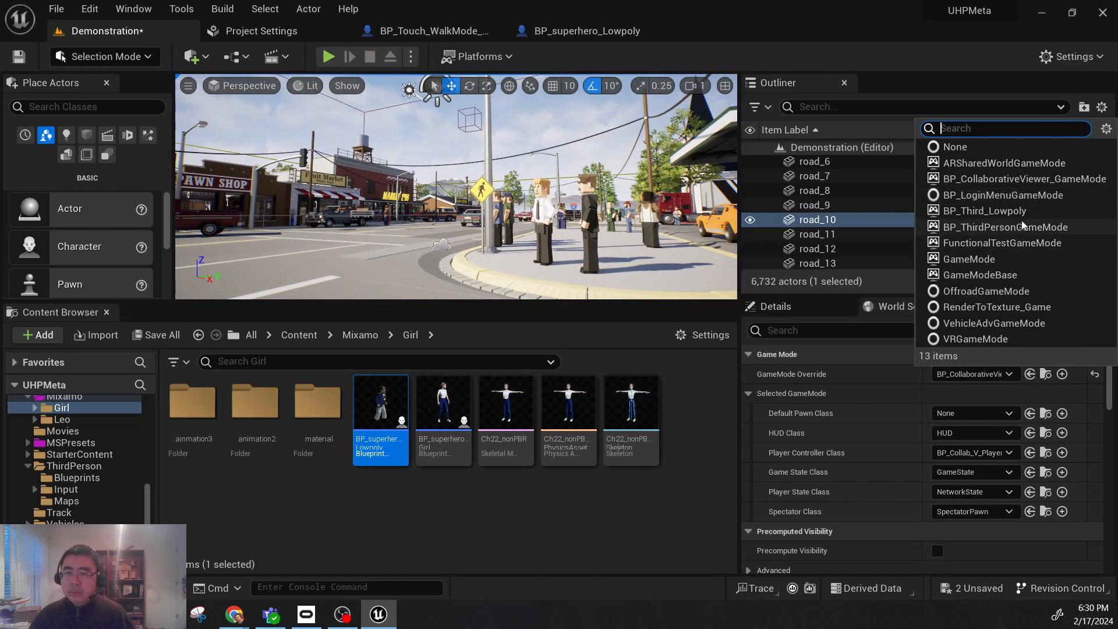
left_click(1004, 212)
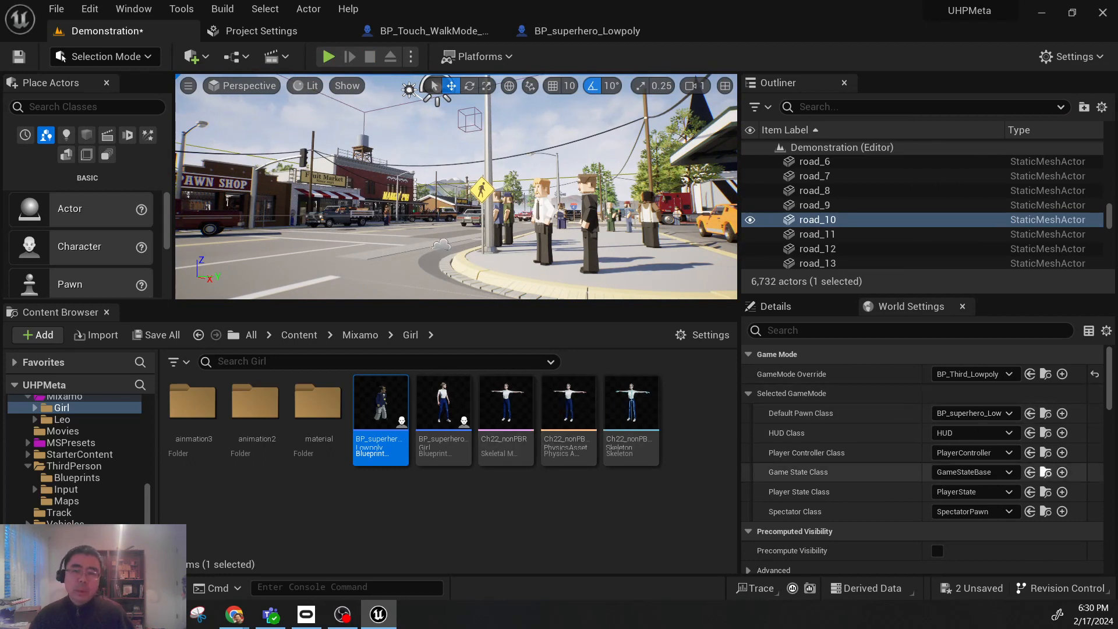
Step: Reopen the BP_superhero_Lowpoly blueprint and select the character's mesh to examine its Skeletal Mesh Asset setting
double_click(379, 402)
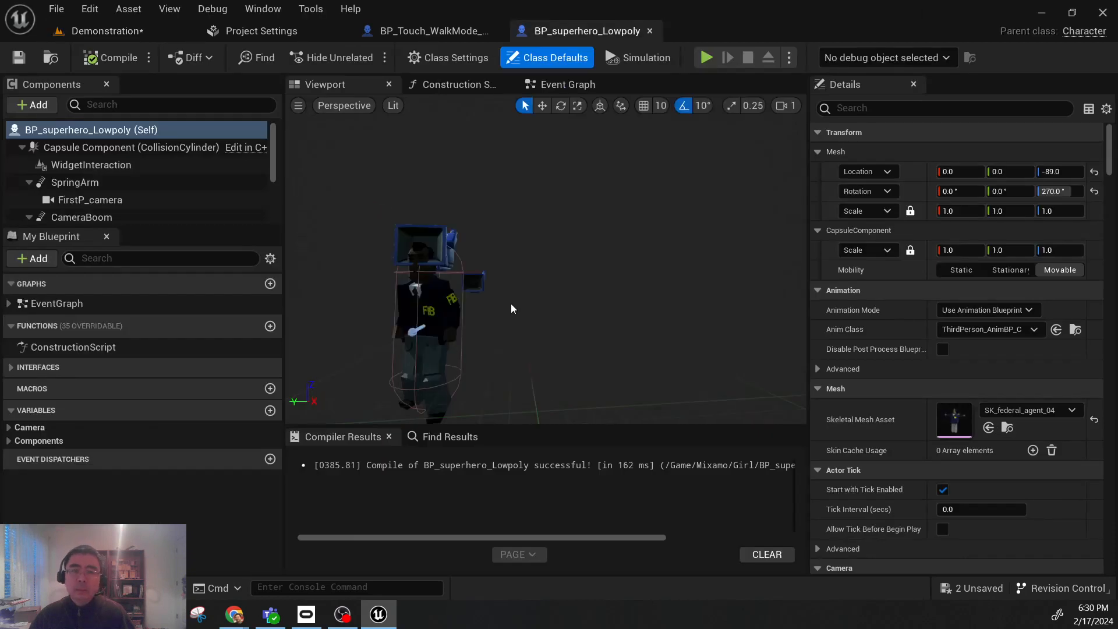
left_click(475, 298)
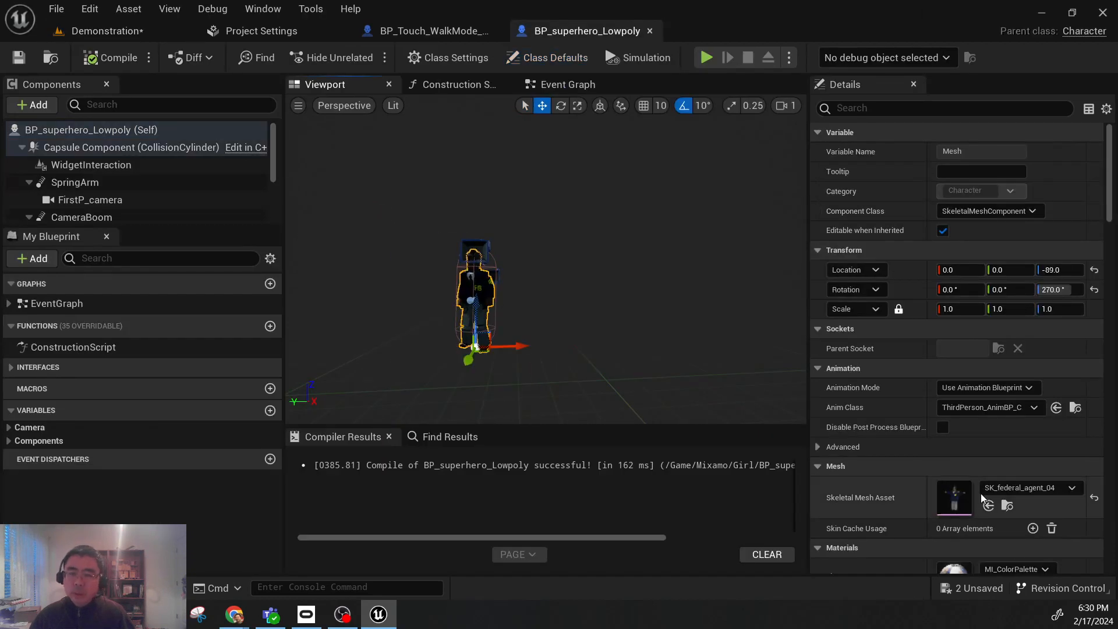
Step: Return to the Demonstration level and save all unsaved changes in the project
left_click(124, 31)
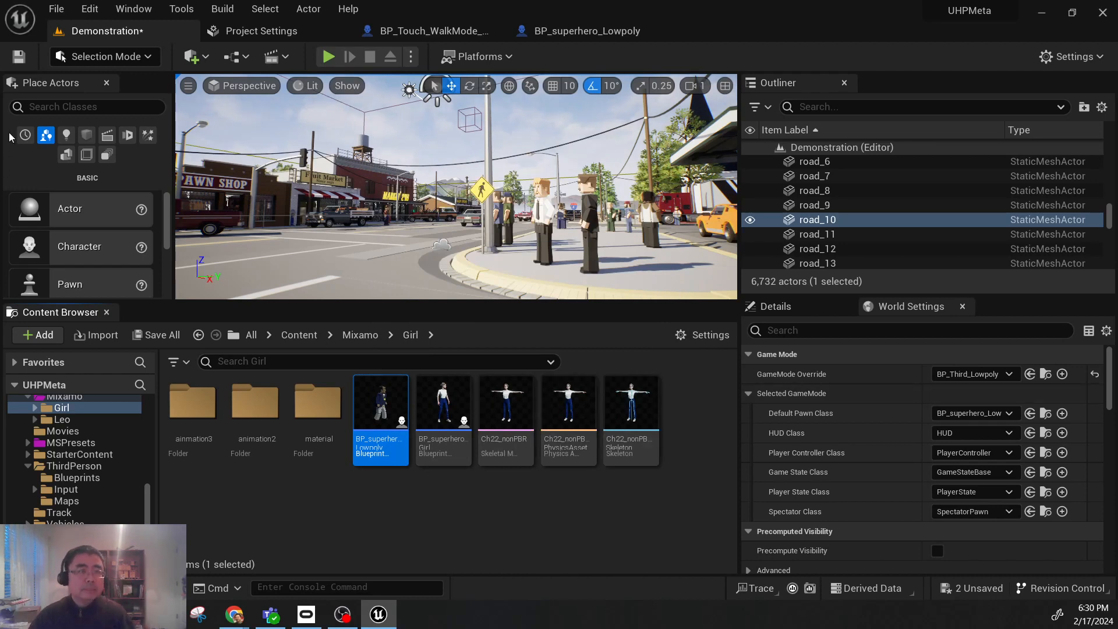
left_click(56, 10)
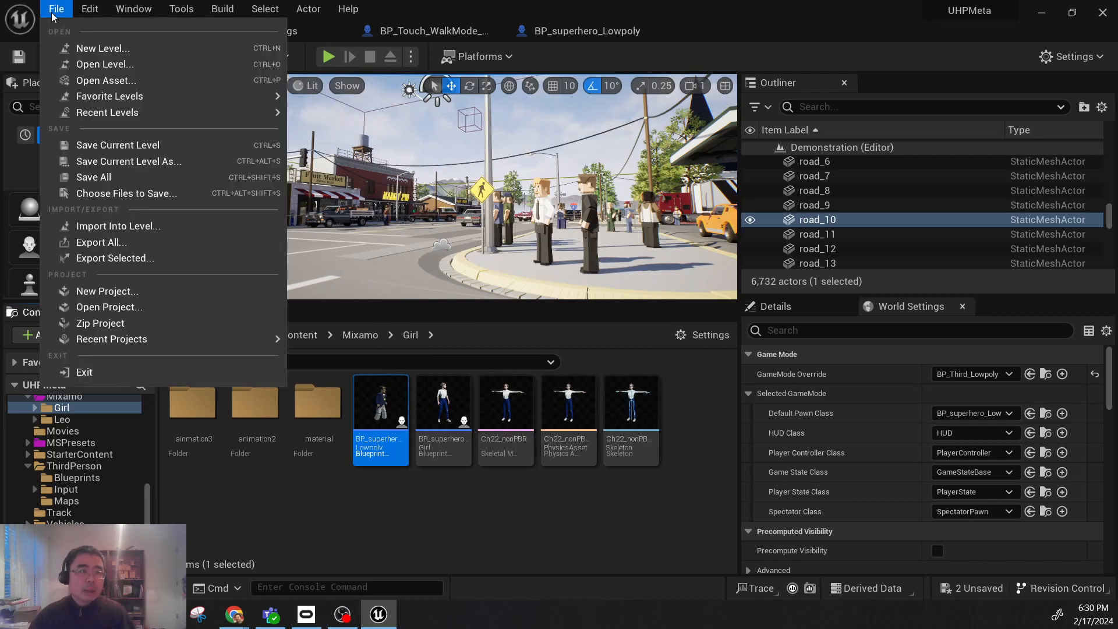
left_click(95, 177)
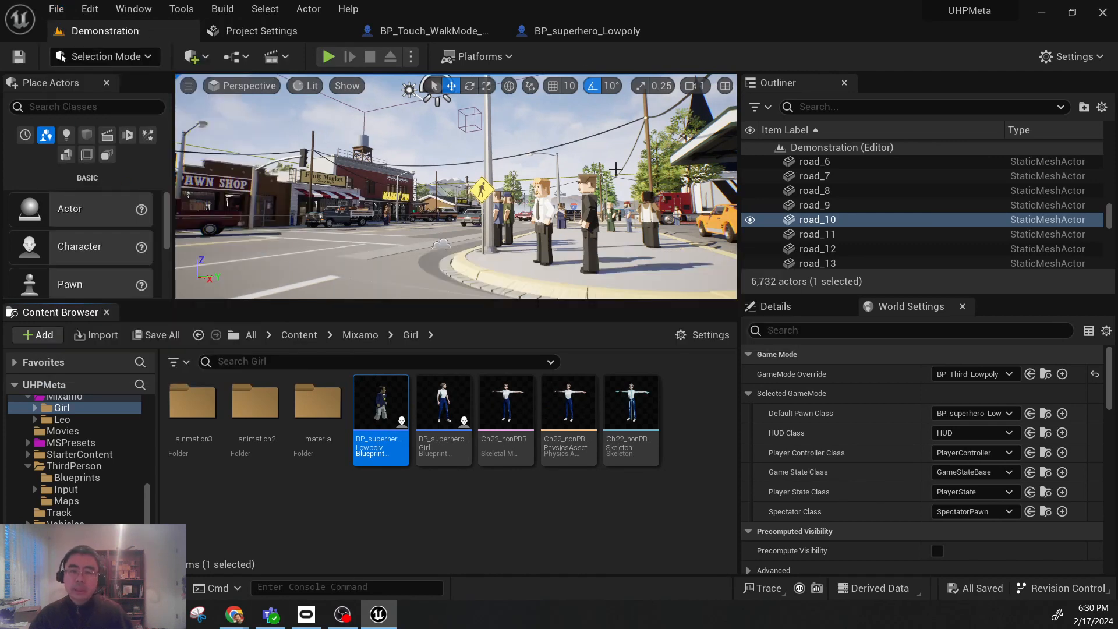